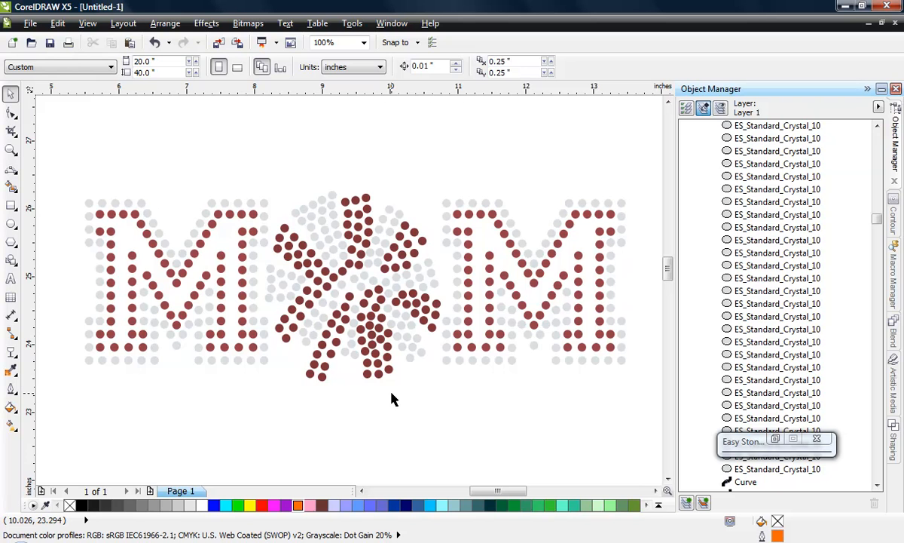
# - Examine the finished Cheer MOM rhinestone design and compare it with the separate MOM stone layout below it
pyautogui.scroll(-2, 392, 399)
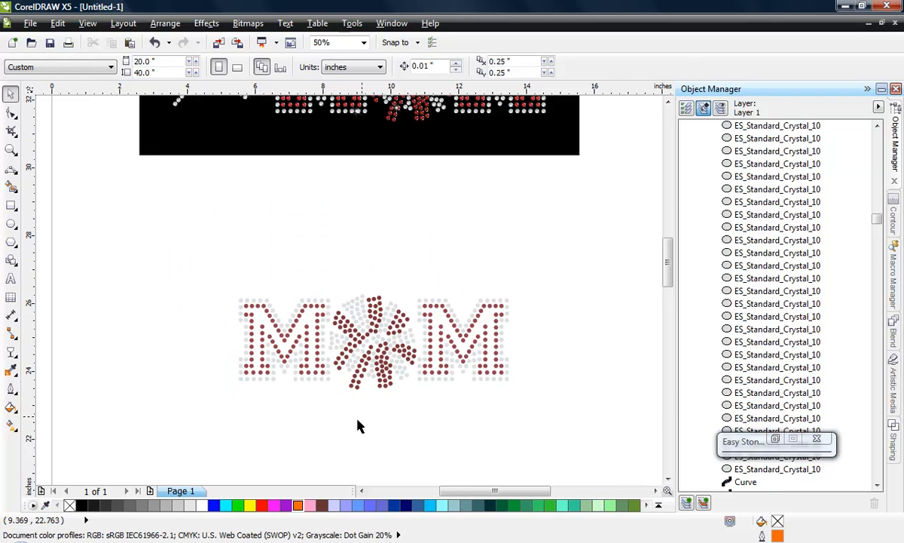
pyautogui.scroll(1, 375, 230)
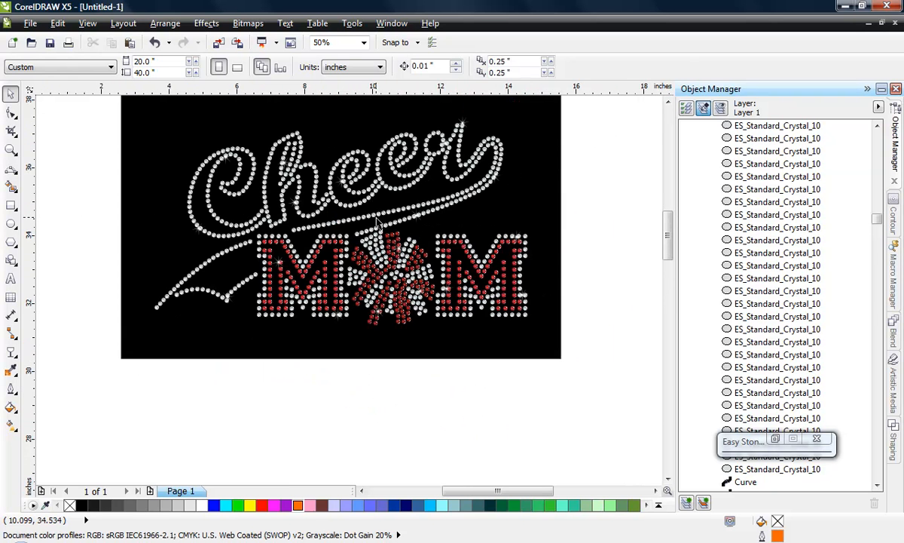
pyautogui.scroll(-1, 371, 384)
pyautogui.scroll(1, 367, 327)
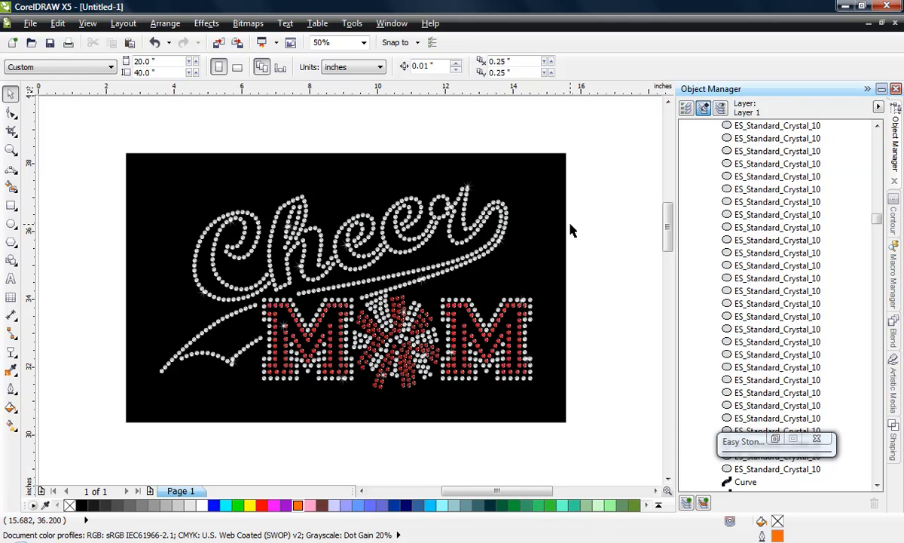
pyautogui.scroll(-1, 593, 229)
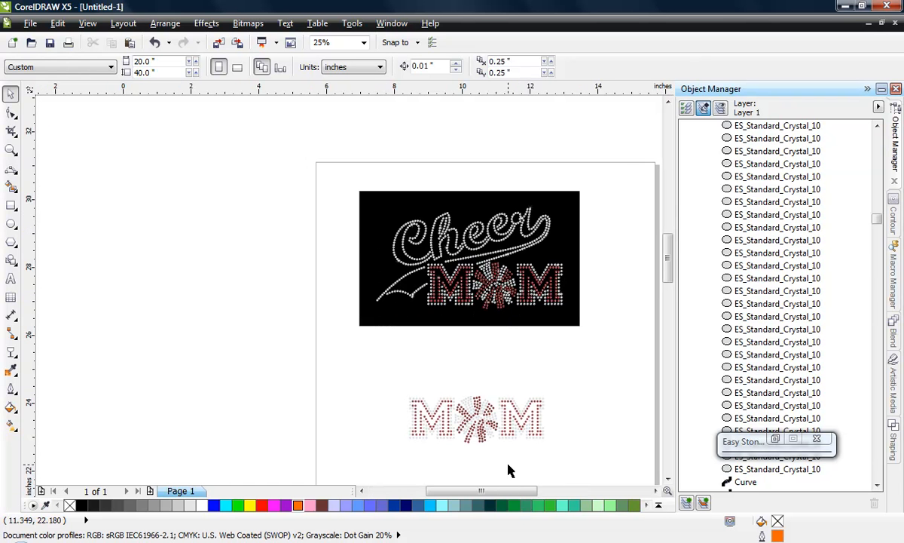
pyautogui.scroll(2, 508, 470)
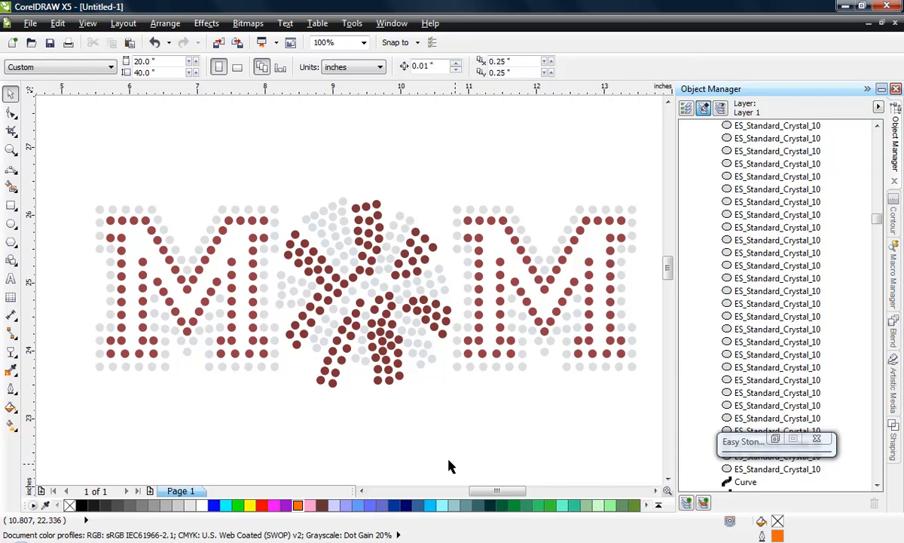
# - Examine the Cheer outline artwork and the solid black Cheer artwork below the MOM stone layout
pyautogui.scroll(-2, 354, 242)
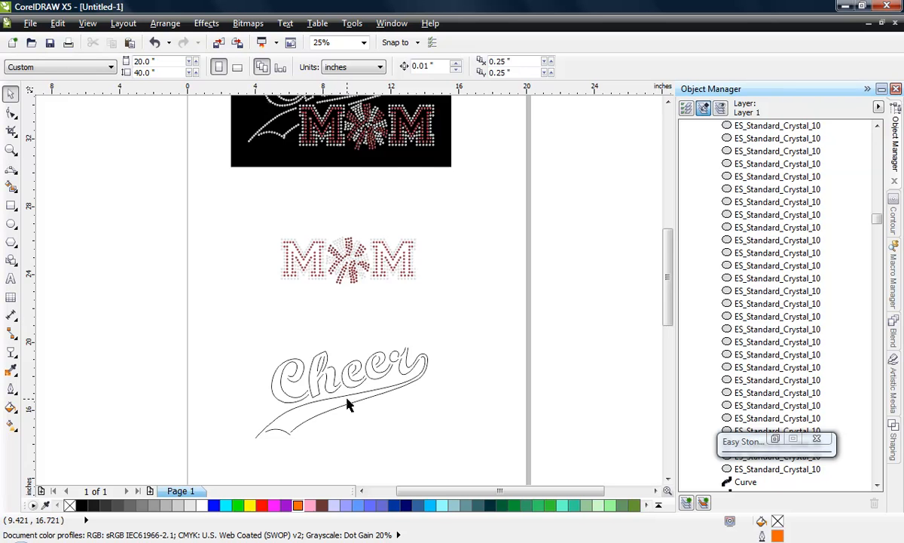
pyautogui.scroll(1, 343, 405)
pyautogui.scroll(-1, 313, 386)
pyautogui.scroll(1, 305, 427)
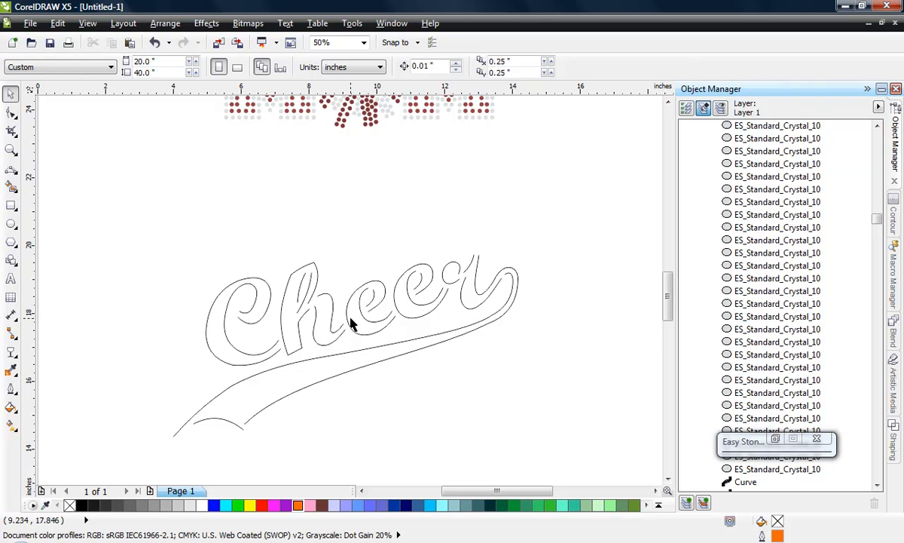
pyautogui.scroll(-1, 316, 305)
pyautogui.scroll(1, 316, 321)
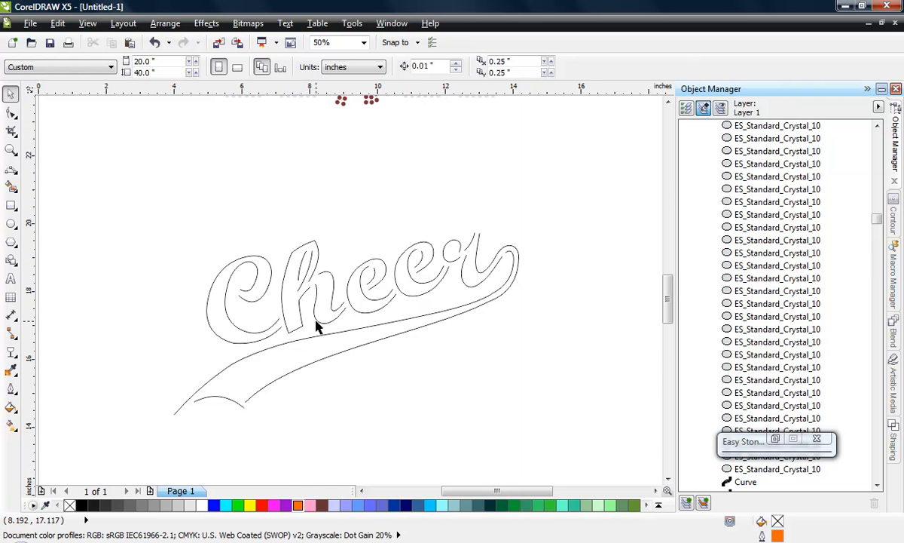
pyautogui.scroll(-1, 355, 252)
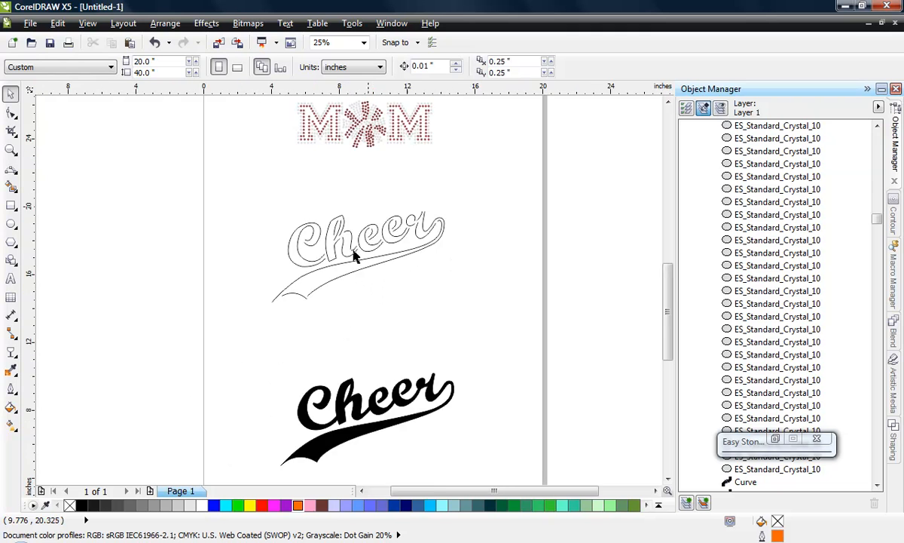
pyautogui.scroll(1, 359, 238)
pyautogui.scroll(-1, 430, 198)
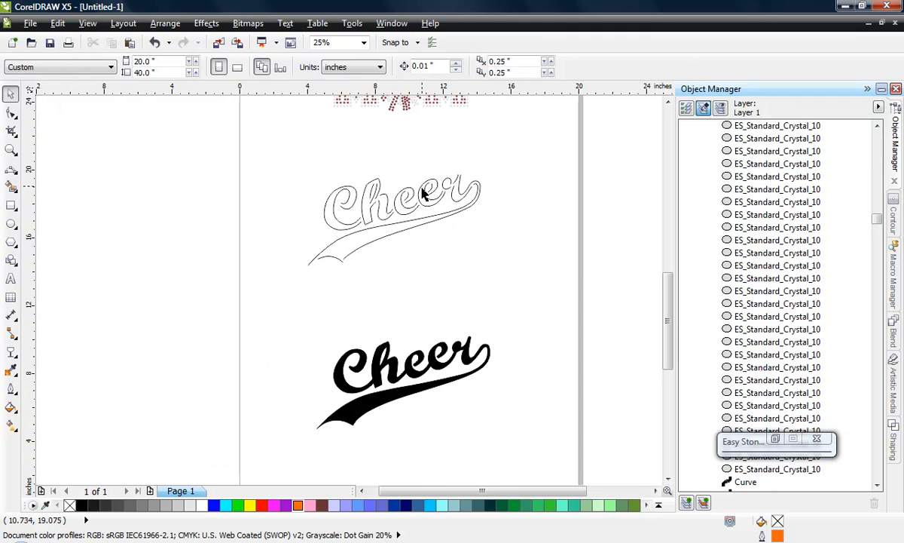
pyautogui.scroll(1, 413, 398)
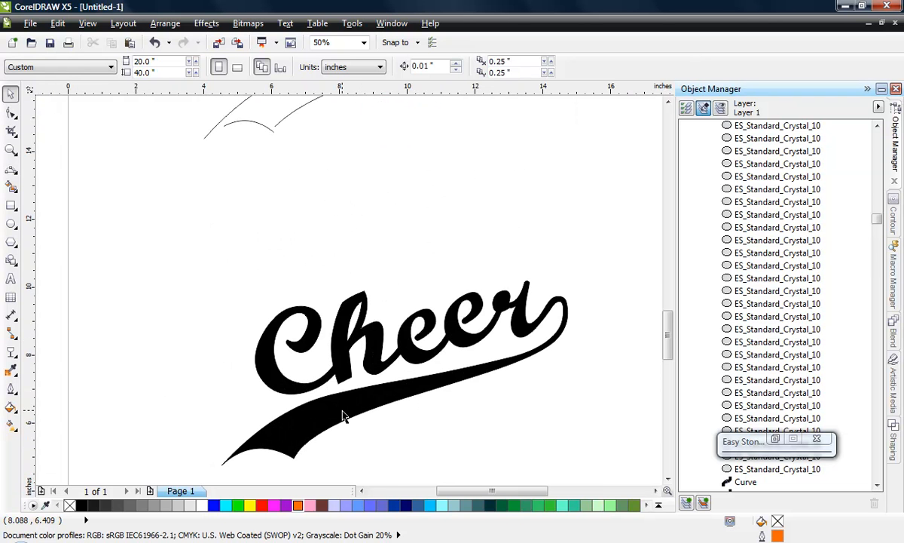
pyautogui.scroll(-1, 343, 410)
pyautogui.scroll(-1, 343, 406)
pyautogui.scroll(2, 351, 250)
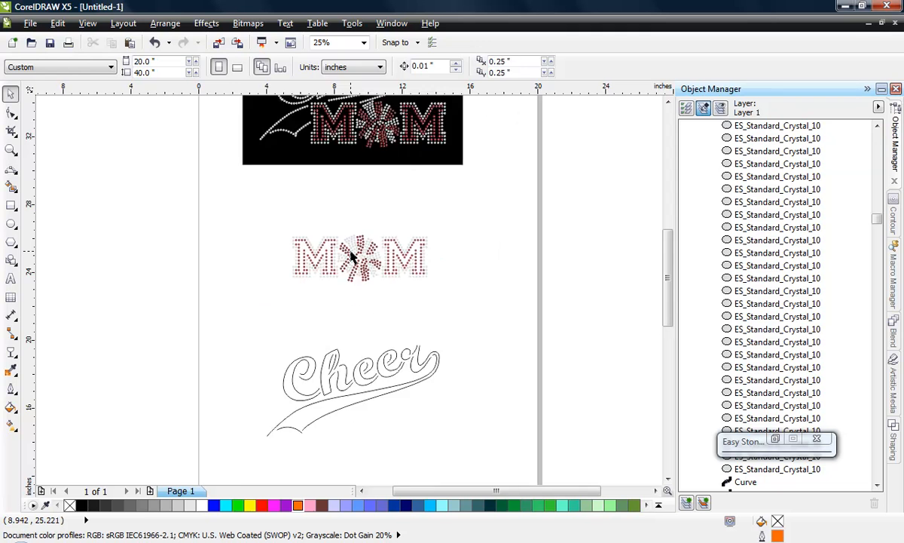
# - Inspect the pom-pom stones in the MOM layout and the Cheer lettering stones in the finished design close up
pyautogui.scroll(1, 340, 240)
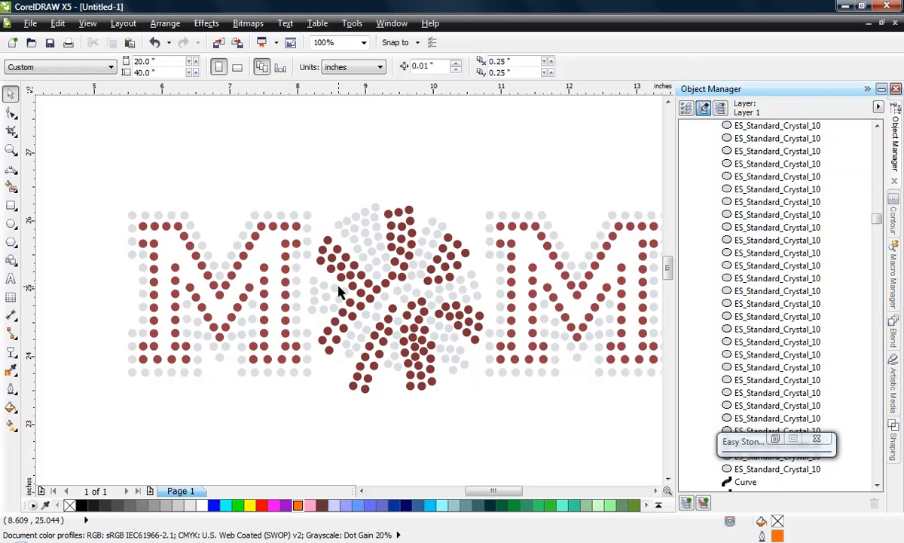
pyautogui.scroll(-1, 339, 292)
pyautogui.scroll(-1, 343, 295)
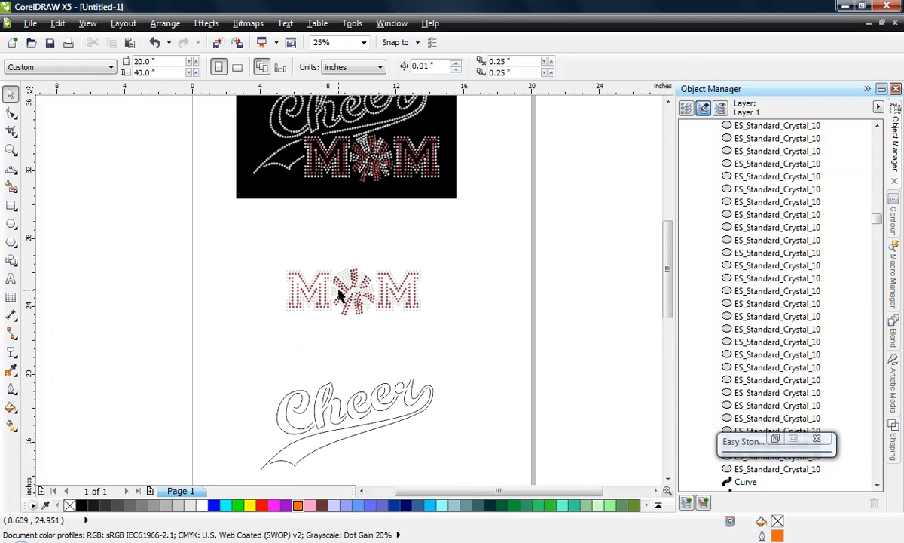
pyautogui.scroll(1, 335, 294)
pyautogui.scroll(-1, 335, 292)
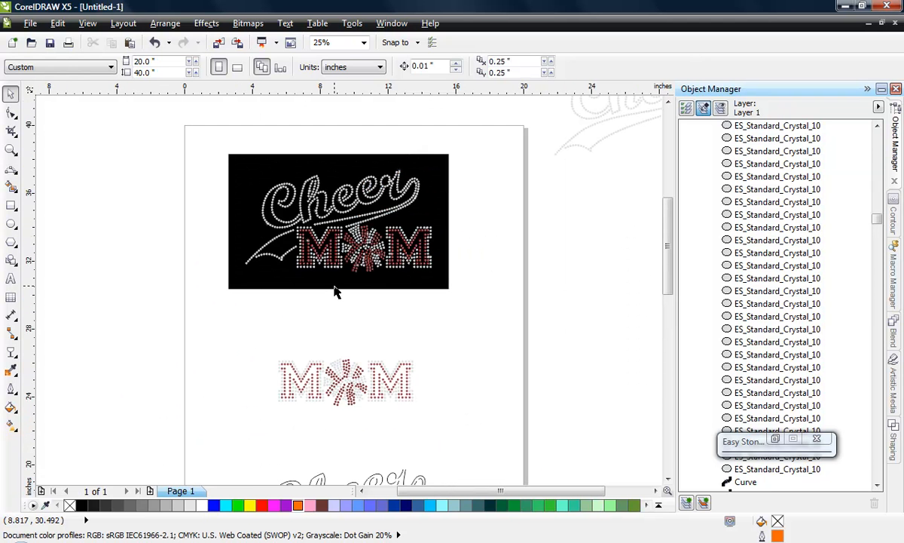
pyautogui.scroll(1, 333, 209)
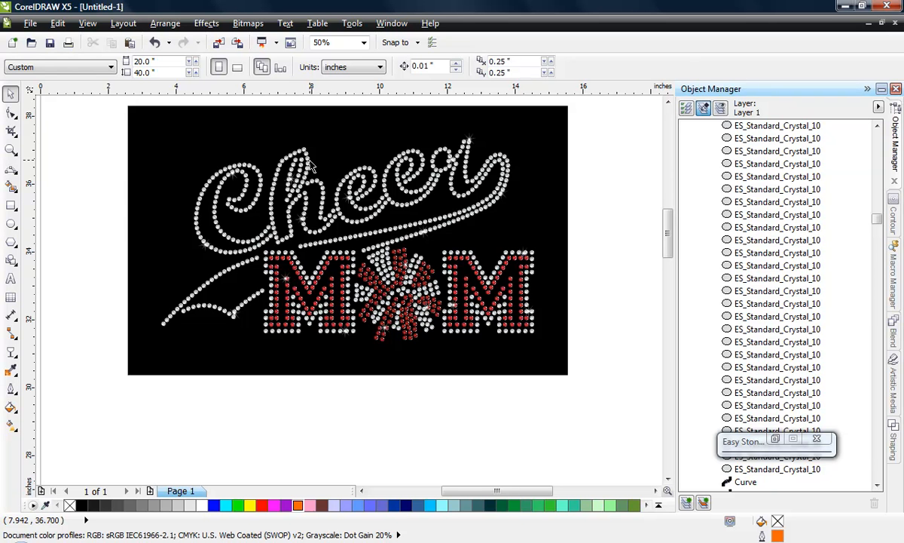
pyautogui.scroll(1, 297, 160)
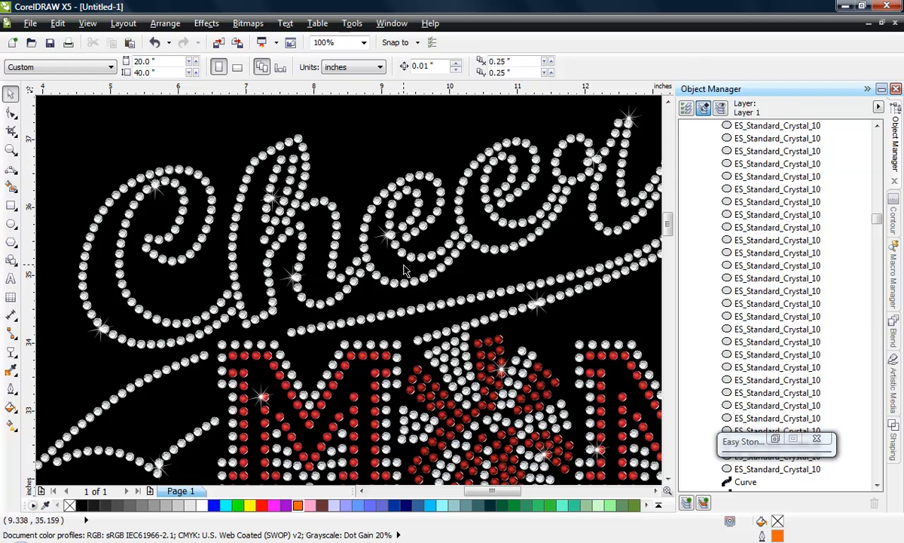
pyautogui.scroll(-1, 425, 248)
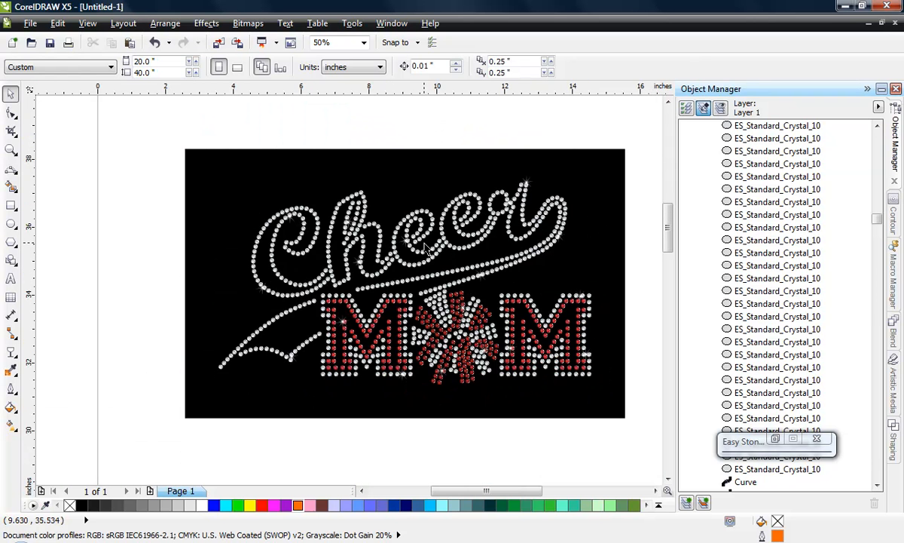
pyautogui.scroll(-1, 448, 203)
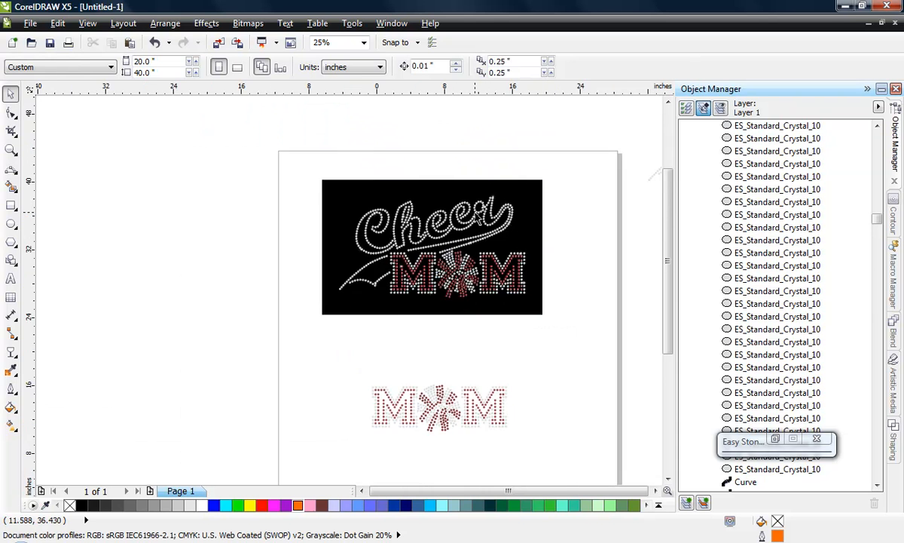
# - Import Cheer.jpg and place it at its original size in the empty area beside the page
pyautogui.scroll(-1, 479, 215)
pyautogui.scroll(1, 98, 289)
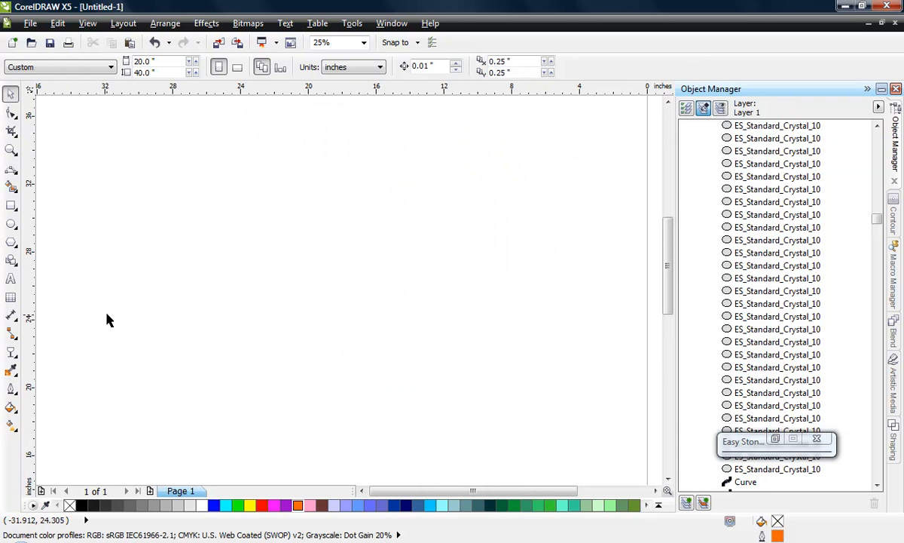
pyautogui.click(34, 23)
pyautogui.click(396, 220)
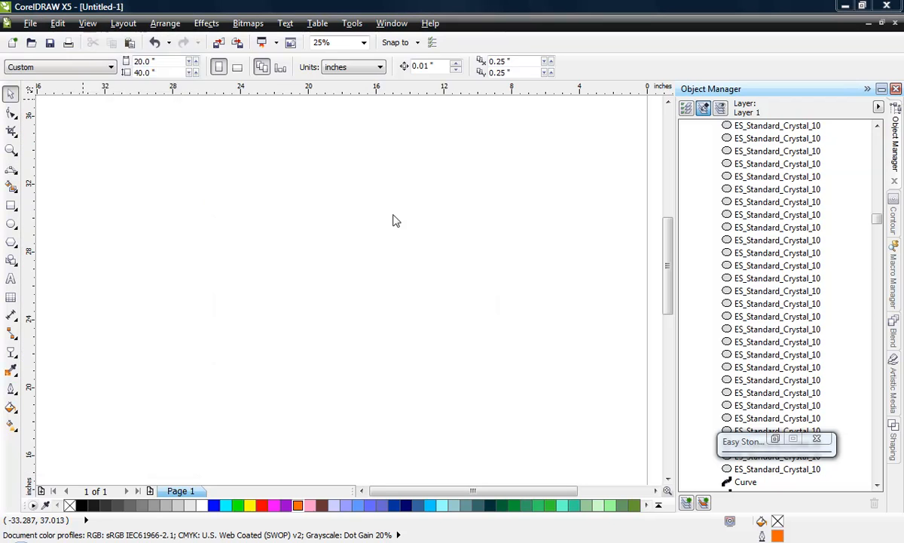
pyautogui.moveTo(492, 123); pyautogui.dragTo(493, 175)
pyautogui.doubleClick(214, 214)
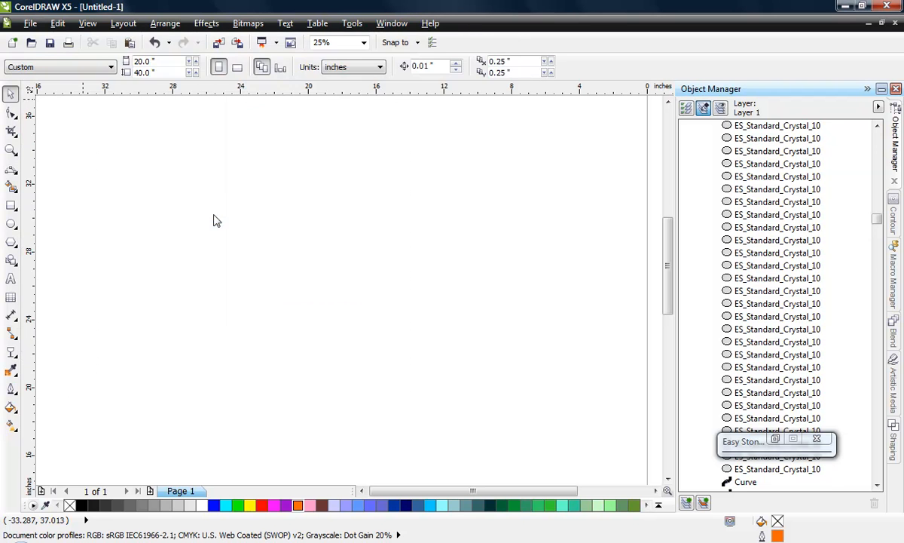
pyautogui.click(230, 225)
pyautogui.click(200, 229)
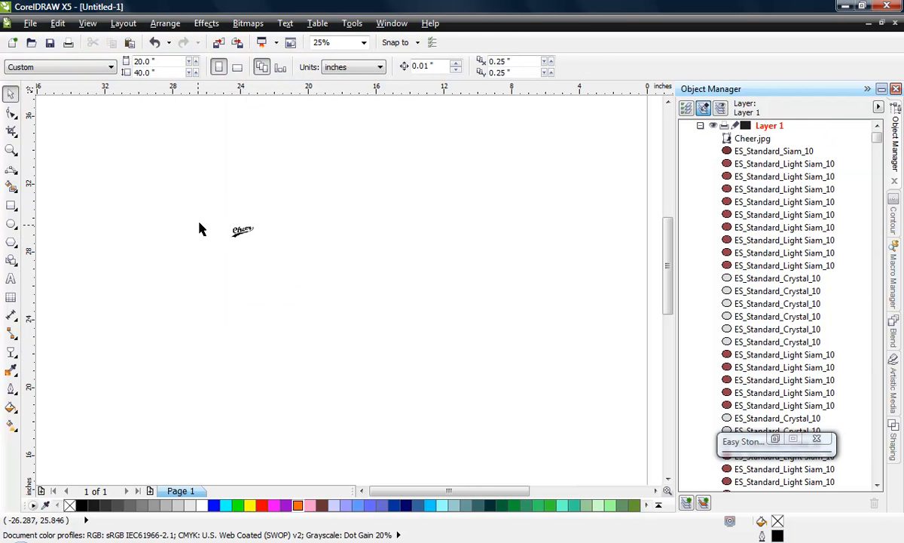
# - Move the imported Cheer image closer to the page, just outside its left edge at about x -6.64, y 24.35 inches
pyautogui.scroll(1, 200, 228)
pyautogui.scroll(-2, 260, 226)
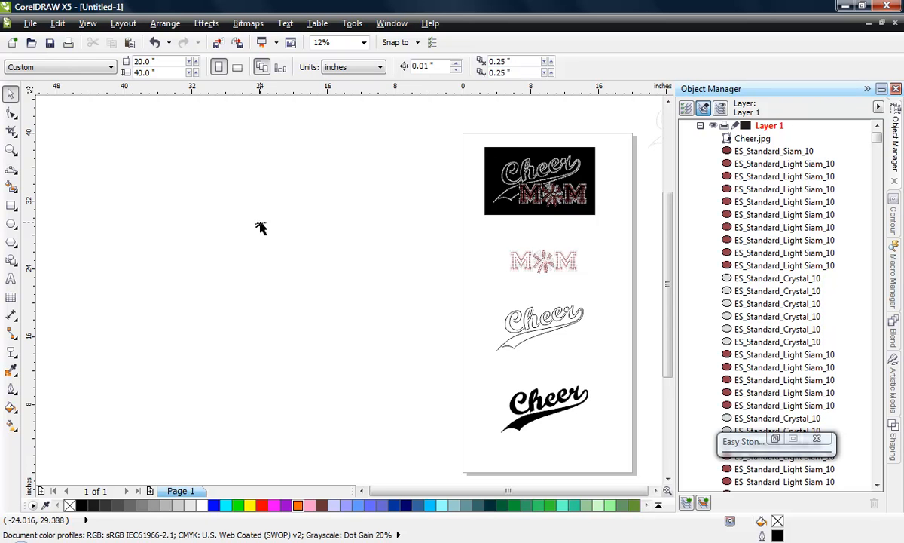
pyautogui.moveTo(260, 228); pyautogui.dragTo(499, 260)
pyautogui.scroll(1, 512, 268)
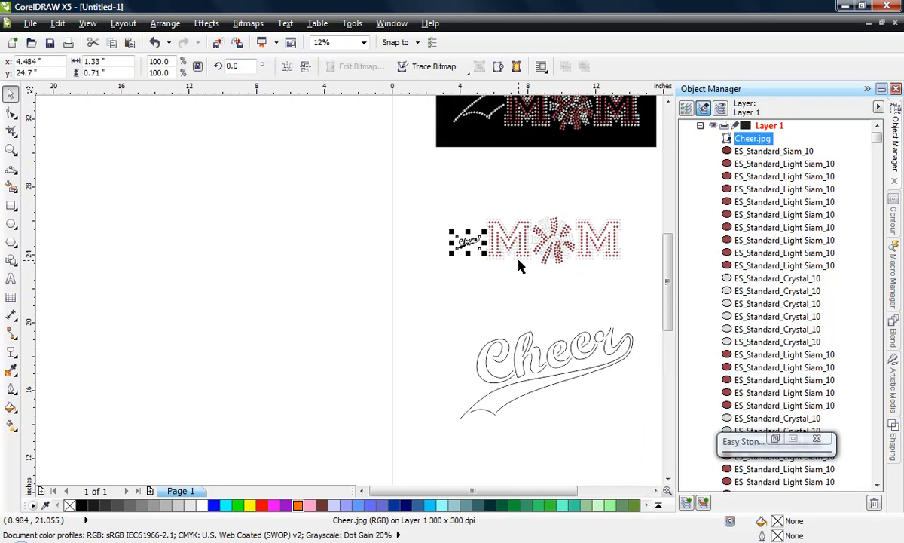
pyautogui.scroll(2, 519, 266)
pyautogui.moveTo(411, 222); pyautogui.dragTo(251, 252)
pyautogui.scroll(-1, 437, 262)
pyautogui.click(420, 275)
pyautogui.scroll(3, 253, 249)
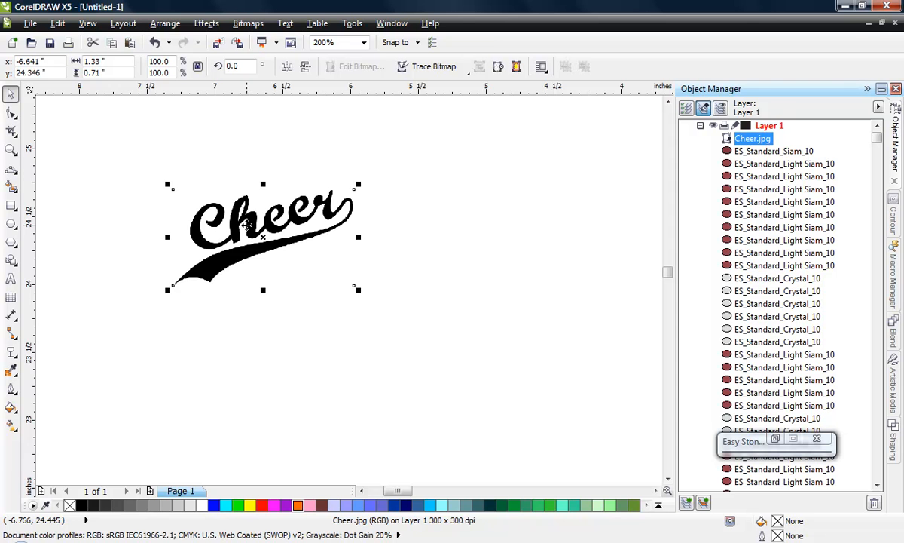
pyautogui.scroll(1, 238, 229)
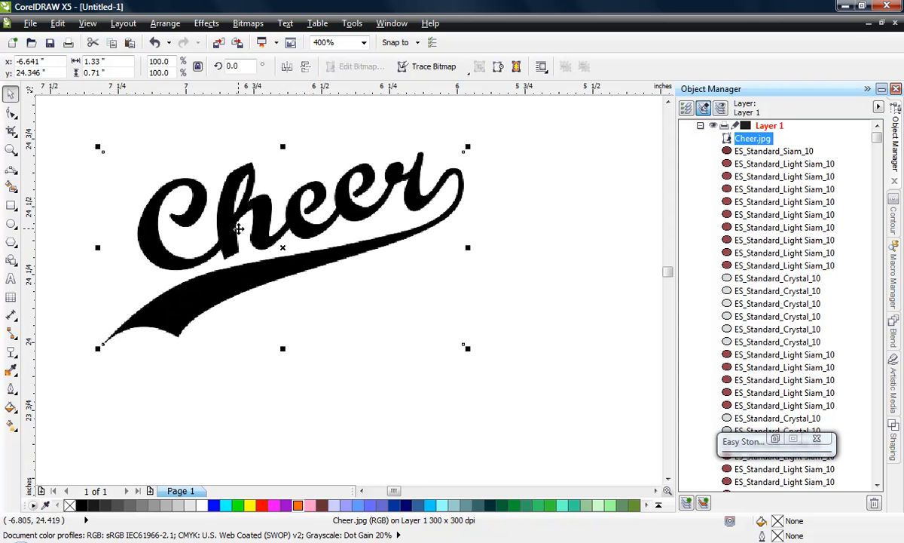
pyautogui.click(236, 397)
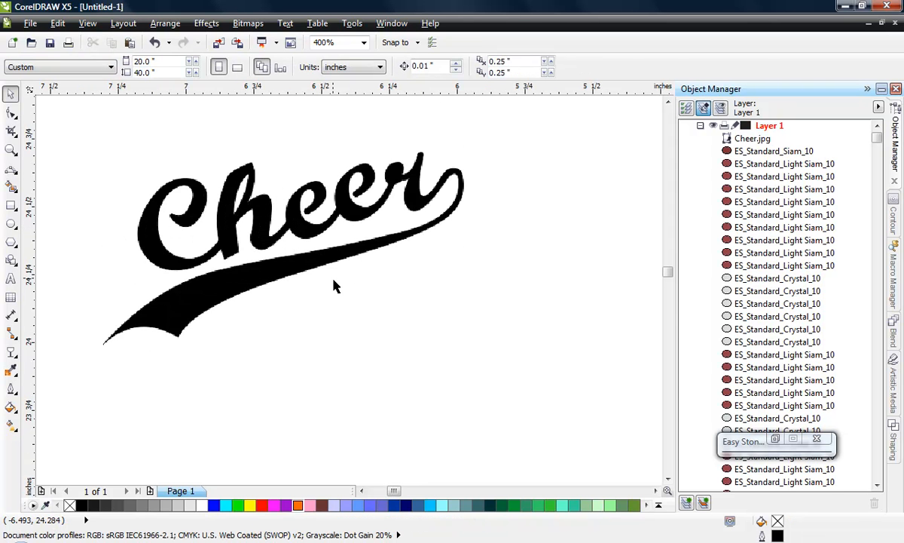
pyautogui.scroll(-2, 344, 267)
# - Enlarge the Cheer image proportionally to about 6.94 by 3.71 inches, keeping it beside the page
pyautogui.click(292, 260)
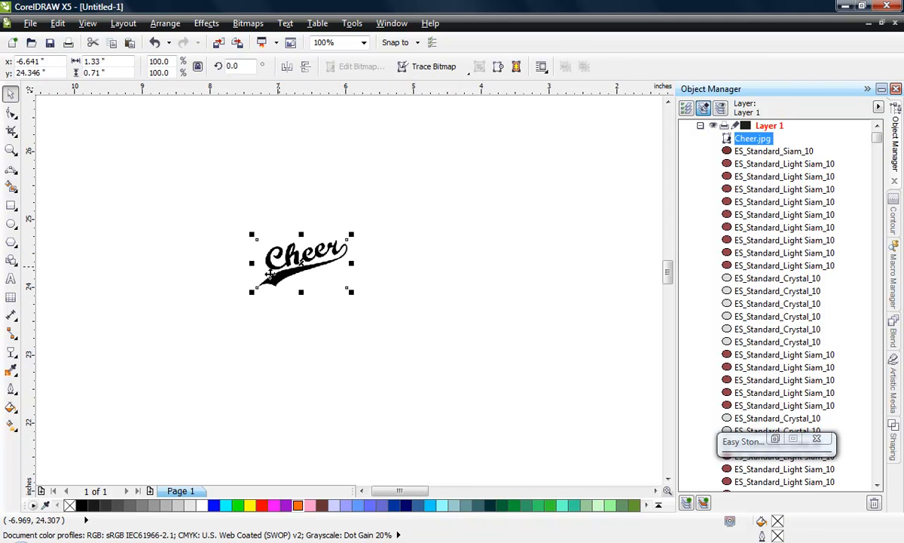
pyautogui.scroll(-1, 298, 261)
pyautogui.moveTo(299, 258); pyautogui.dragTo(493, 154)
pyautogui.click(362, 371)
pyautogui.moveTo(349, 259); pyautogui.dragTo(291, 300)
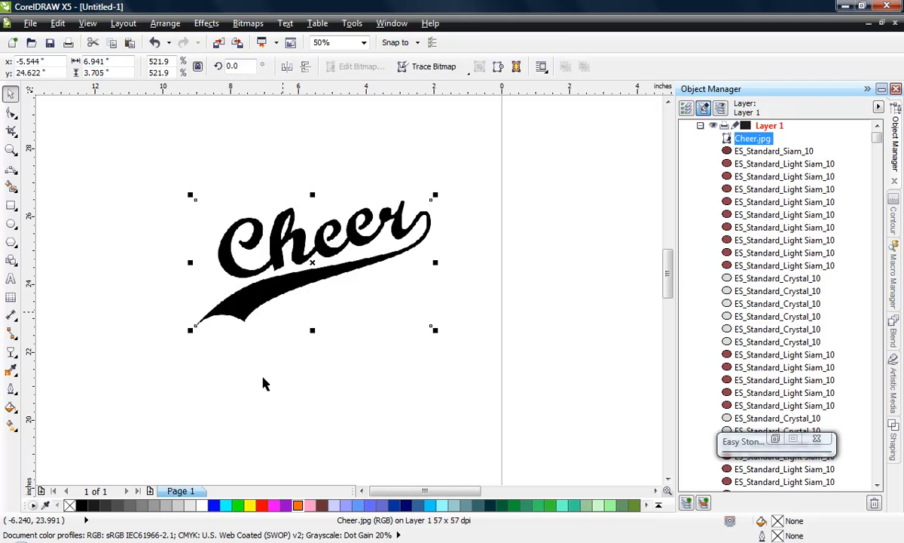
pyautogui.click(283, 369)
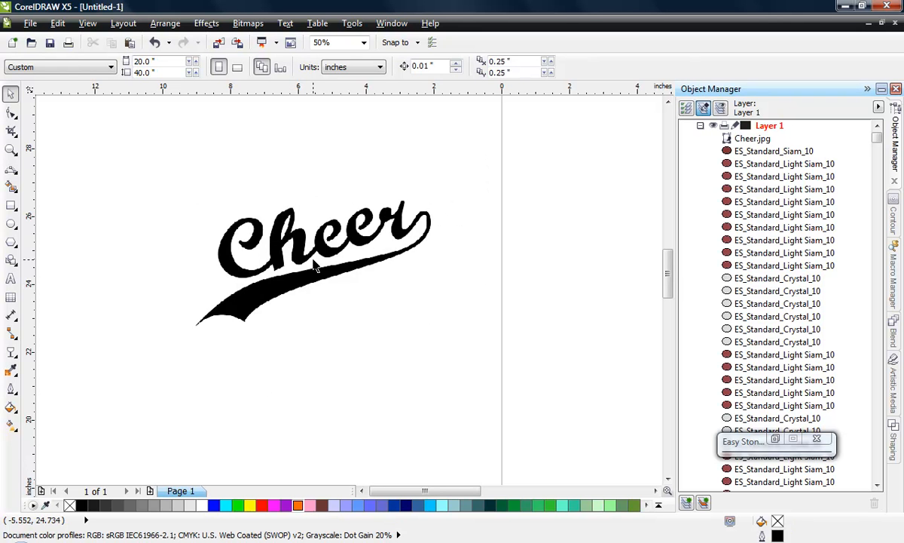
pyautogui.scroll(1, 315, 266)
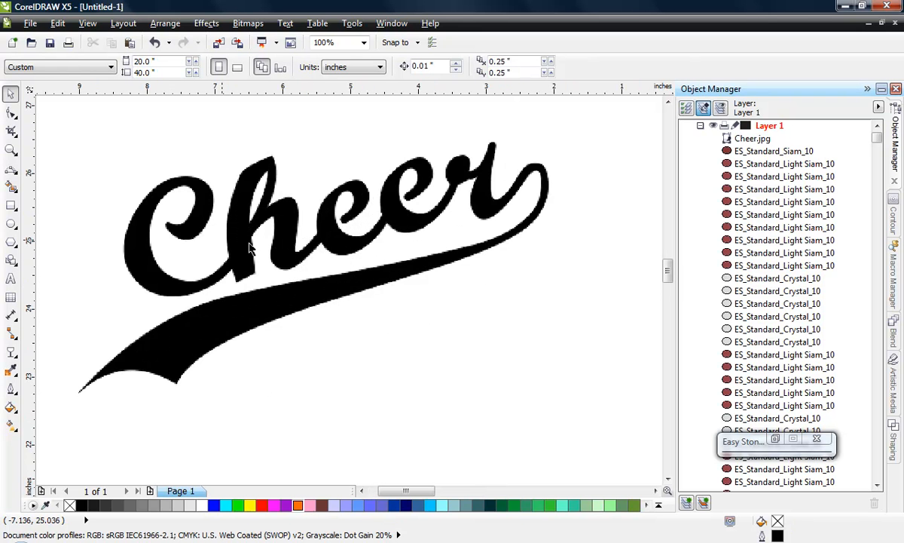
pyautogui.scroll(-1, 384, 316)
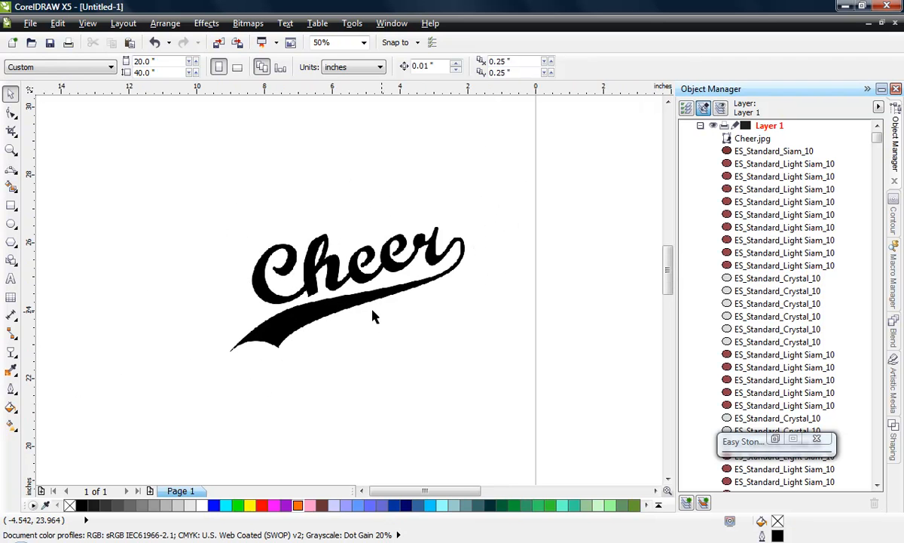
# - Apply a uniform transparency of 84 to the Cheer image so it becomes a faint tracing template
pyautogui.click(350, 318)
pyautogui.click(297, 397)
pyautogui.click(341, 296)
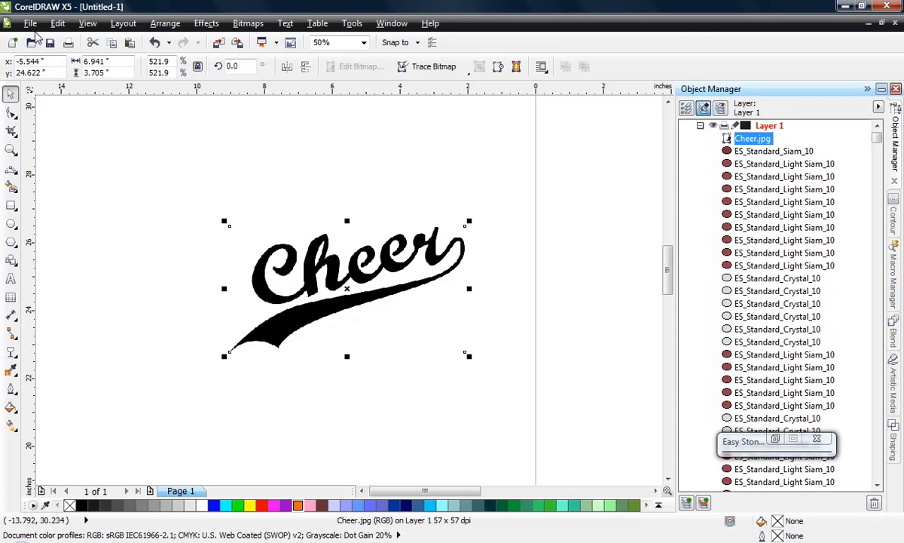
pyautogui.click(11, 352)
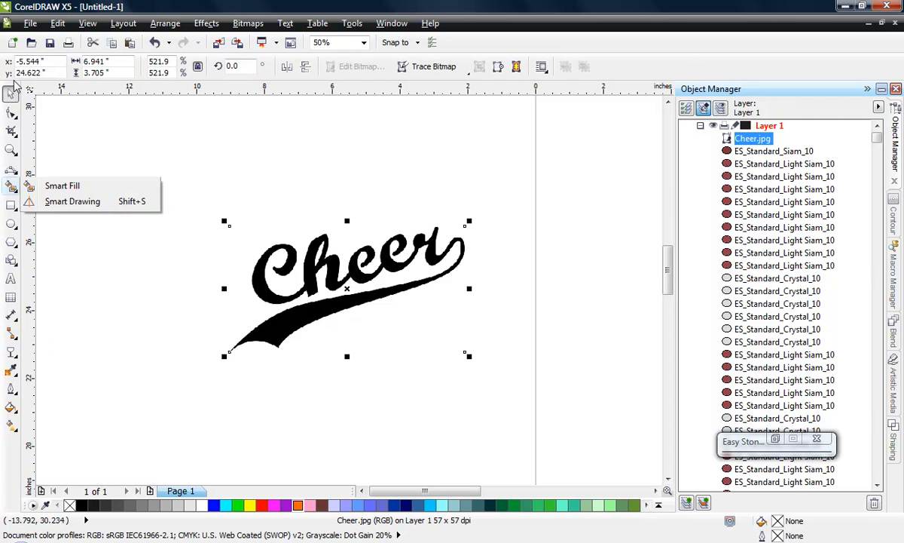
pyautogui.moveTo(7, 365)
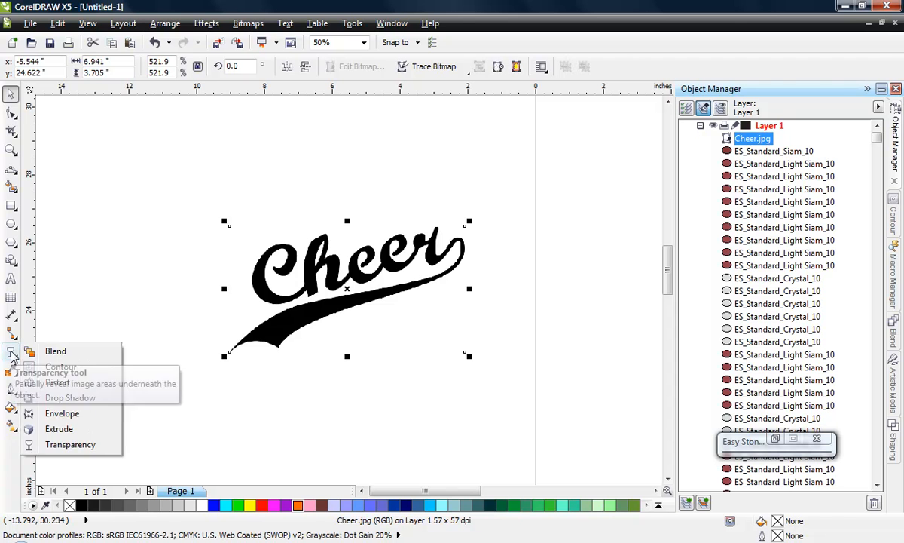
pyautogui.click(70, 444)
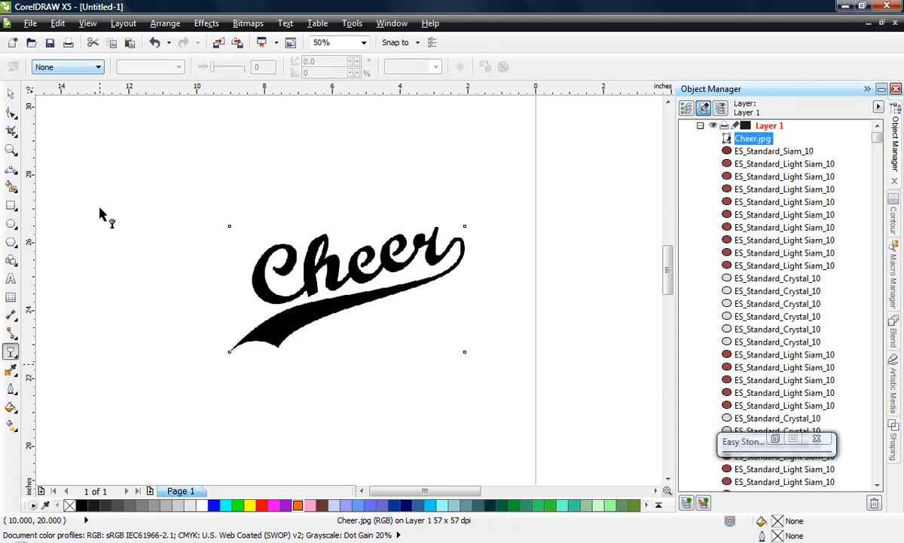
pyautogui.click(98, 67)
pyautogui.click(76, 88)
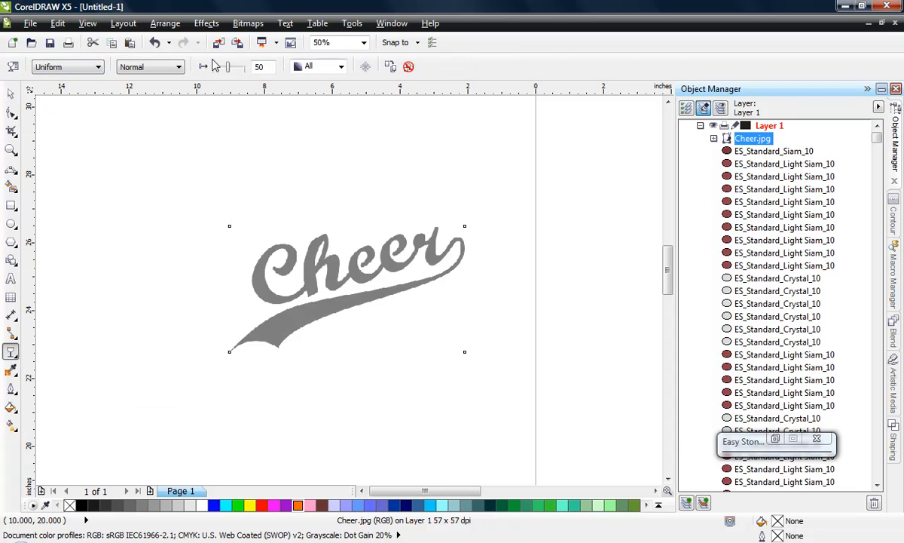
pyautogui.moveTo(223, 67); pyautogui.dragTo(239, 73)
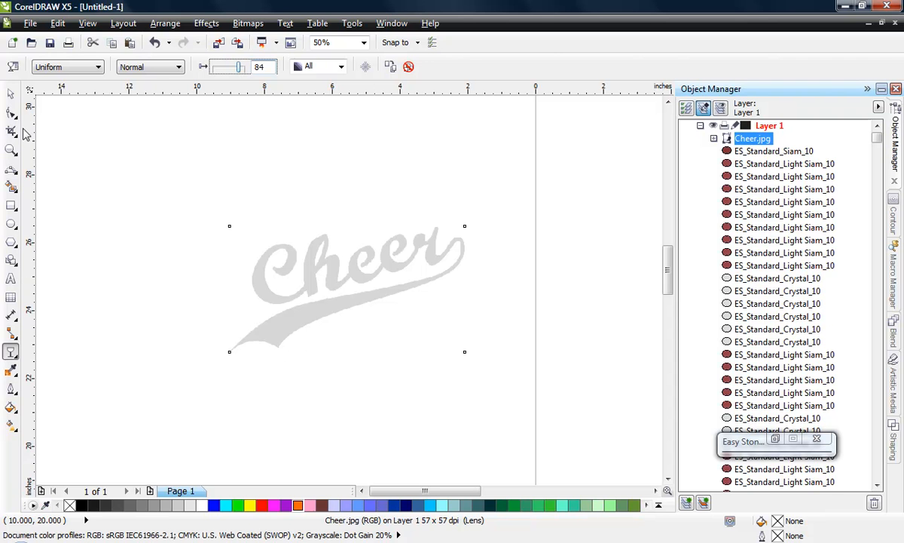
# - Lock the faded Cheer image in place and leave nothing selected
pyautogui.click(10, 93)
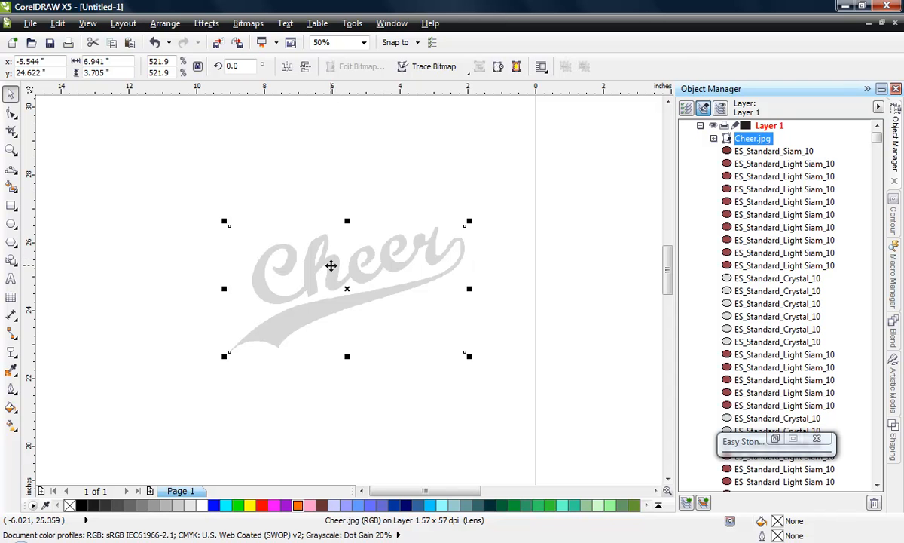
pyautogui.rightClick(332, 271)
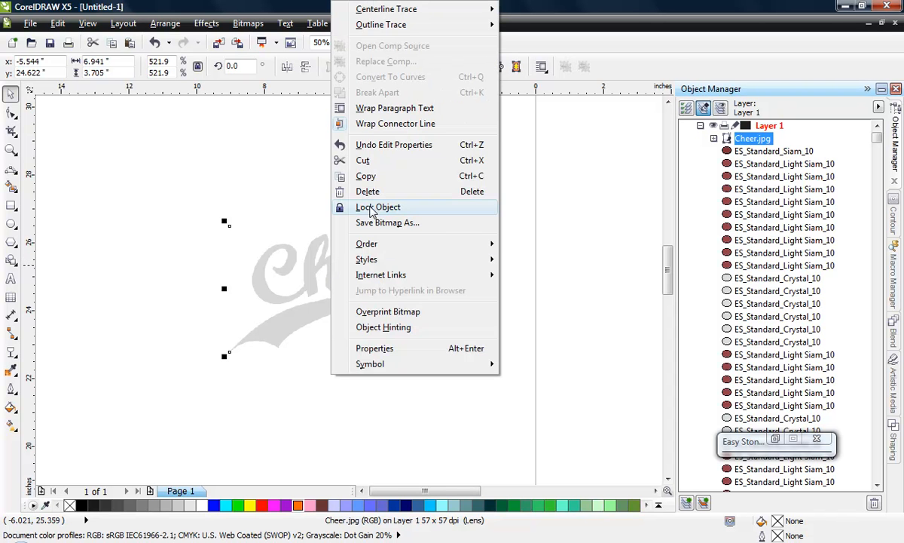
pyautogui.click(339, 203)
pyautogui.click(341, 387)
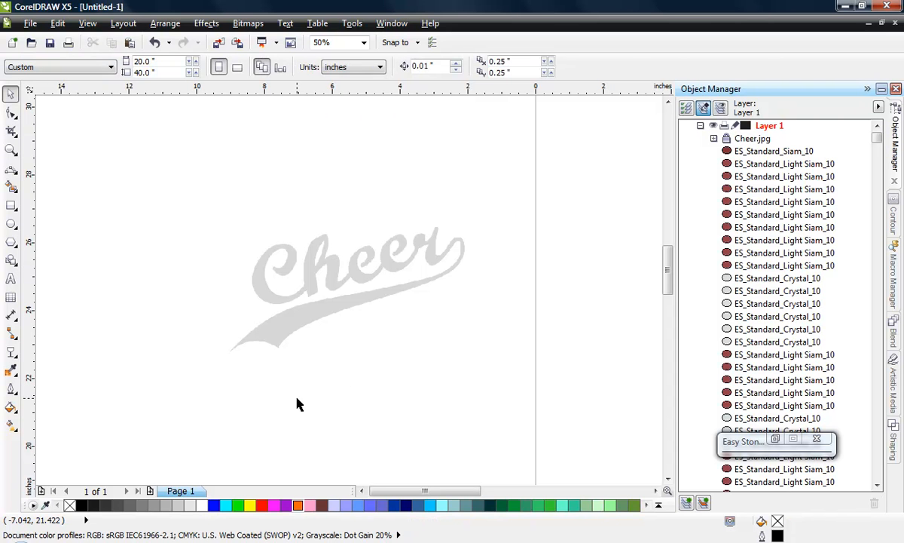
# - Trace the short concave edge at the swoosh's left tail, tip to lower corner, with a 3-point curve about 1.46 by 0.35 inches
pyautogui.scroll(1, 331, 296)
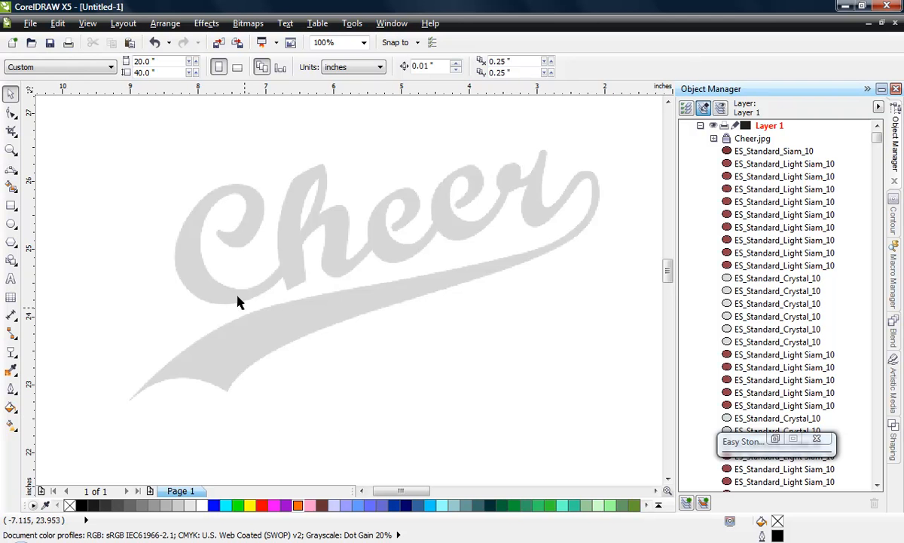
pyautogui.click(11, 113)
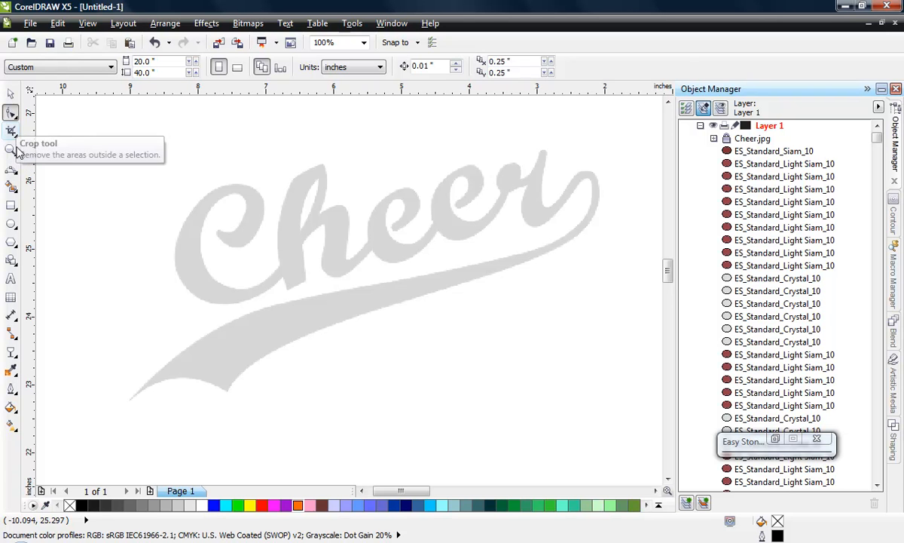
pyautogui.click(11, 172)
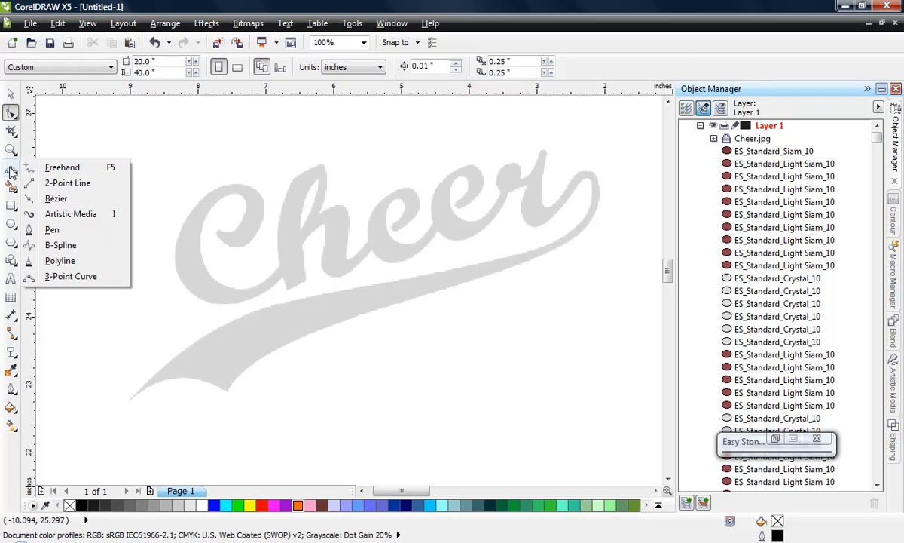
pyautogui.click(73, 277)
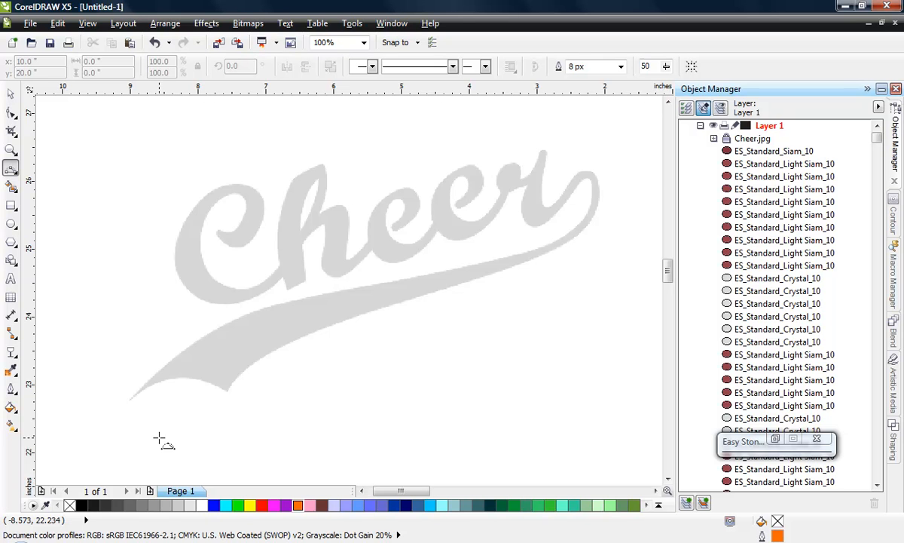
pyautogui.scroll(1, 125, 438)
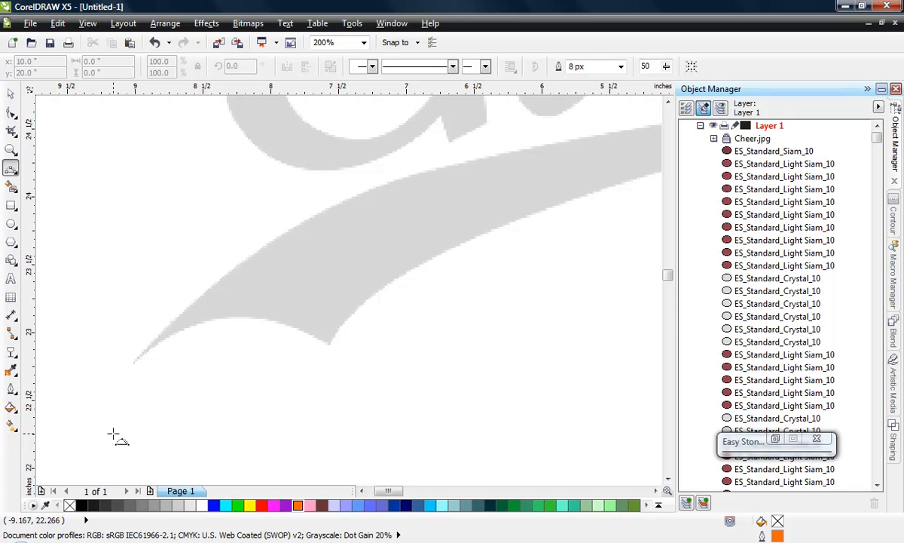
pyautogui.rightClick(279, 324)
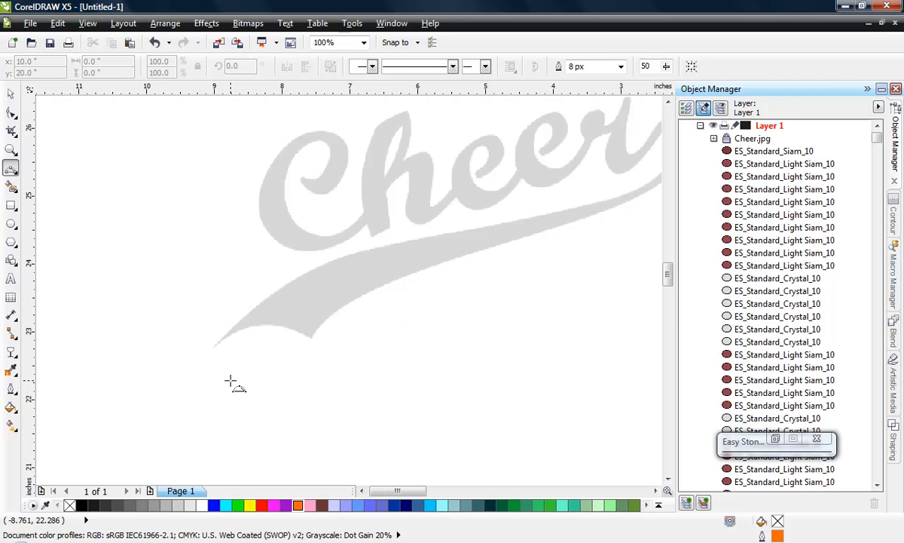
pyautogui.click(256, 335)
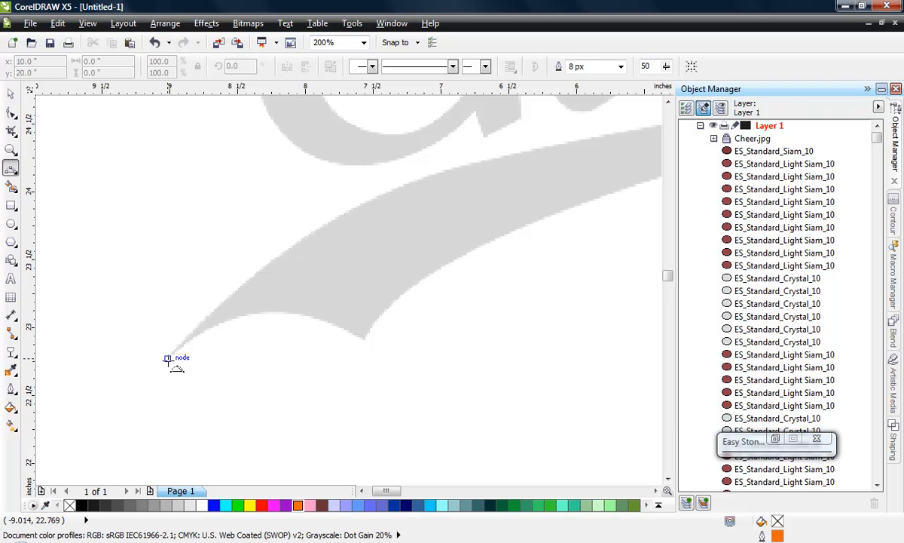
pyautogui.moveTo(167, 359); pyautogui.dragTo(366, 341)
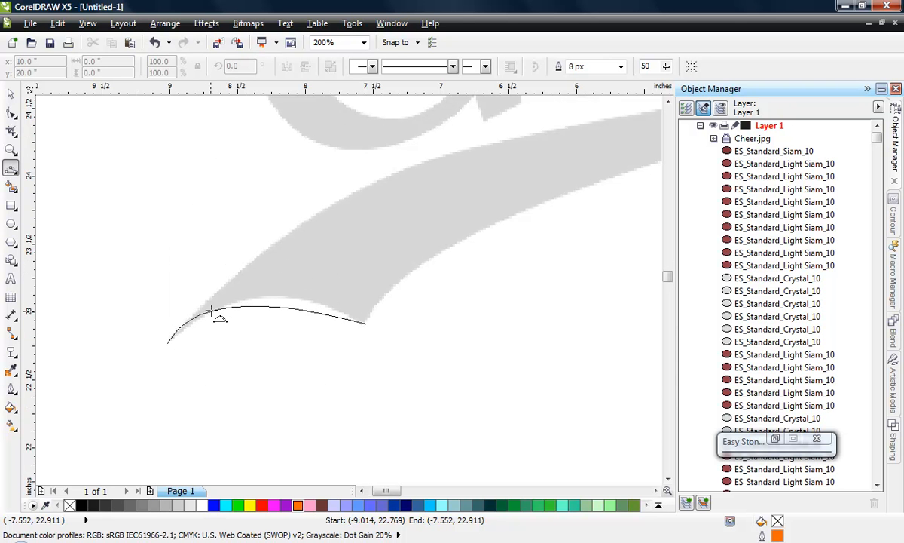
pyautogui.click(261, 299)
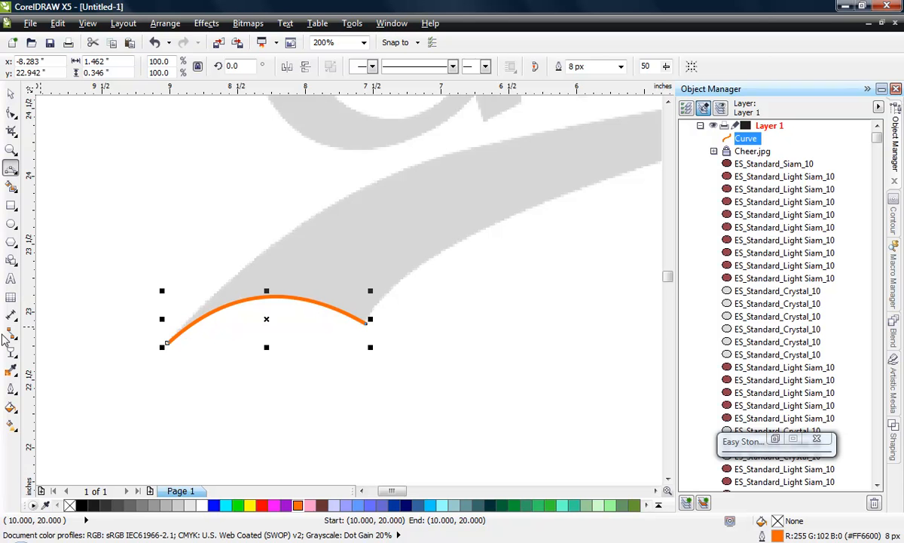
# - With nothing selected, set the default outline colour for new graphic objects to light blue #00CCFF
pyautogui.click(10, 93)
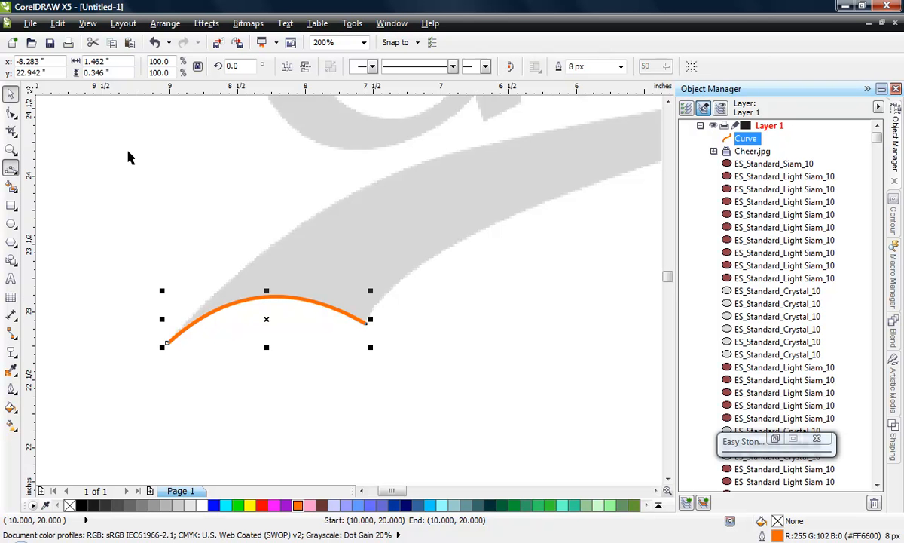
pyautogui.click(482, 318)
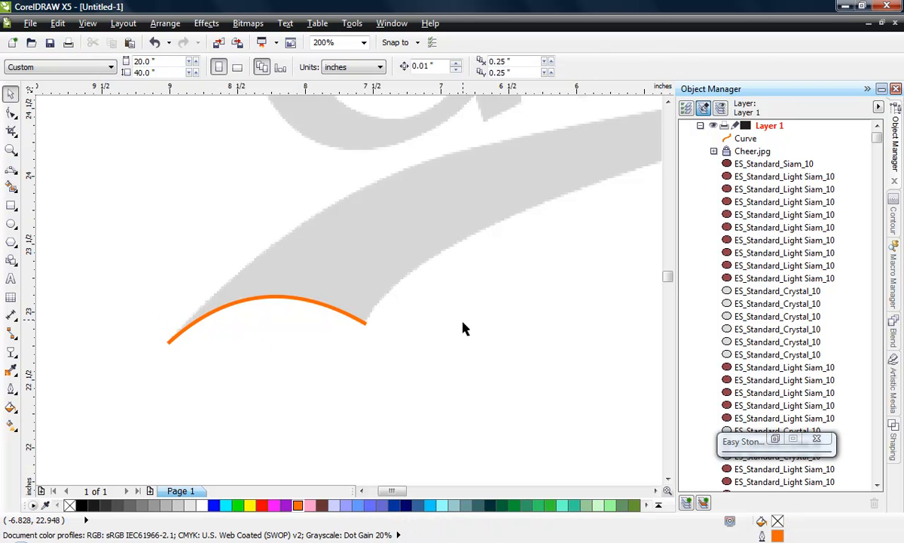
pyautogui.rightClick(430, 510)
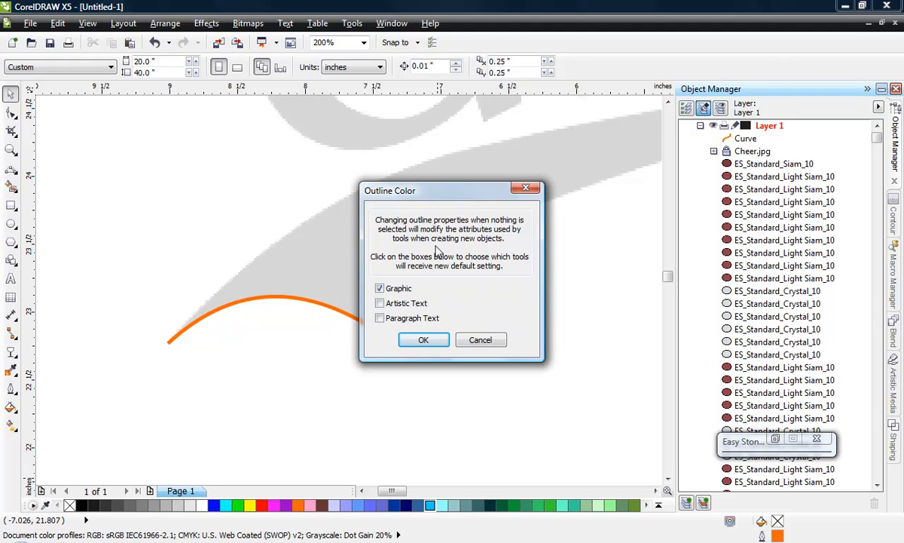
pyautogui.click(420, 339)
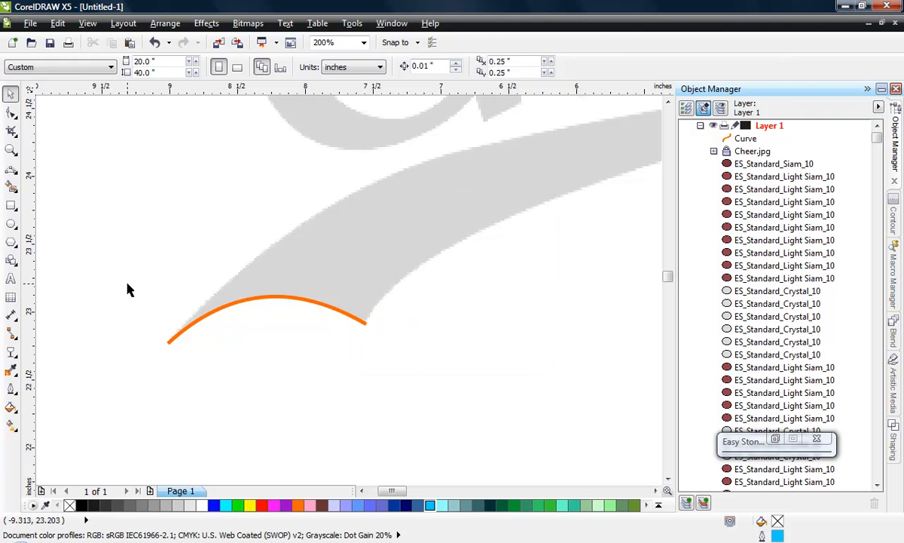
# - Draw a test rectangle about 0.88 by 0.86 inches below the swoosh to check the default outline colour, and delete it
pyautogui.click(10, 205)
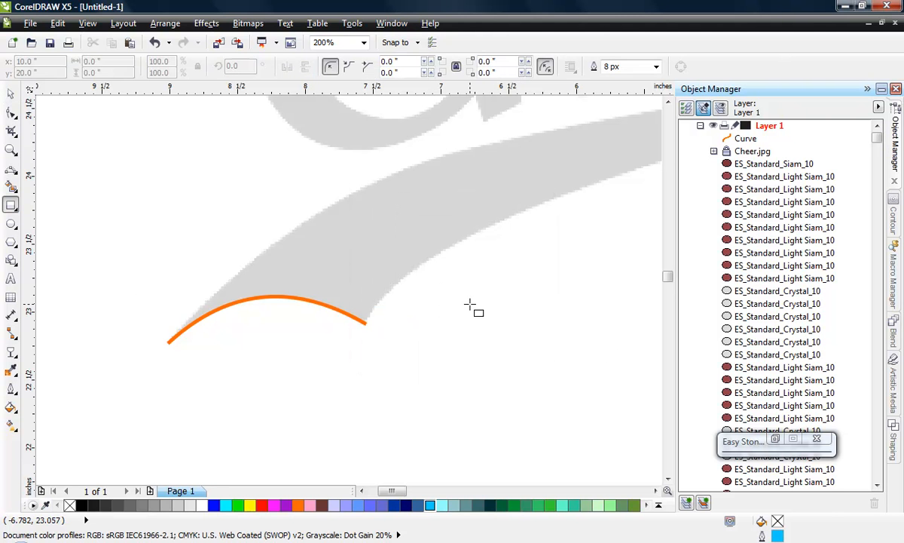
pyautogui.moveTo(470, 305); pyautogui.dragTo(589, 422)
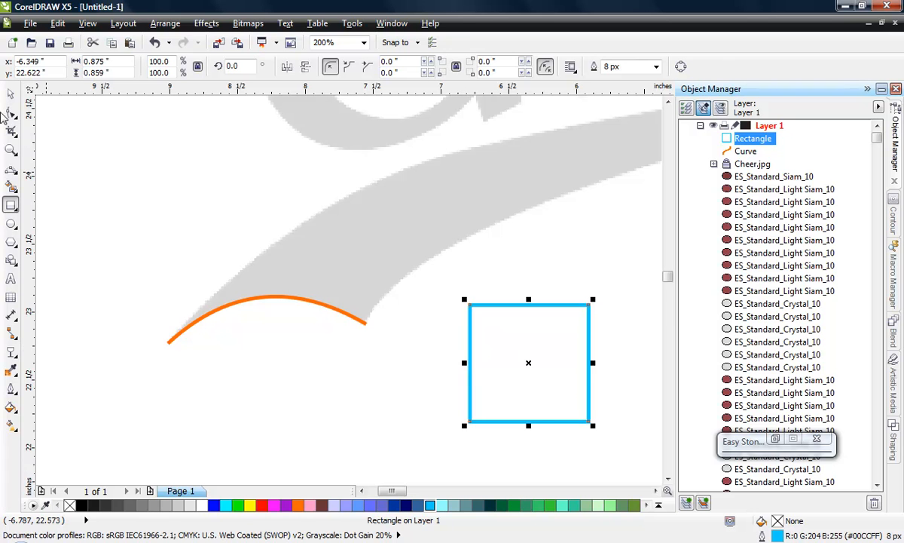
pyautogui.click(11, 95)
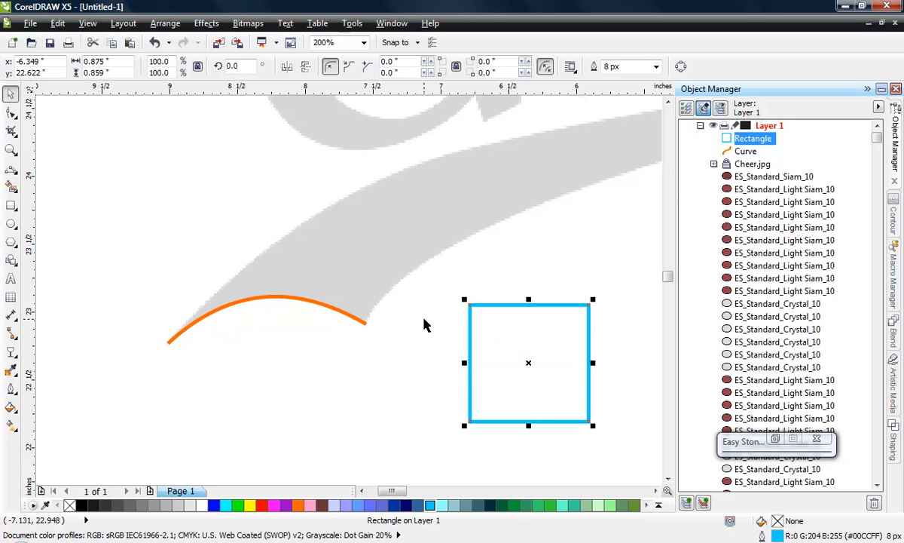
pyautogui.press('Delete')
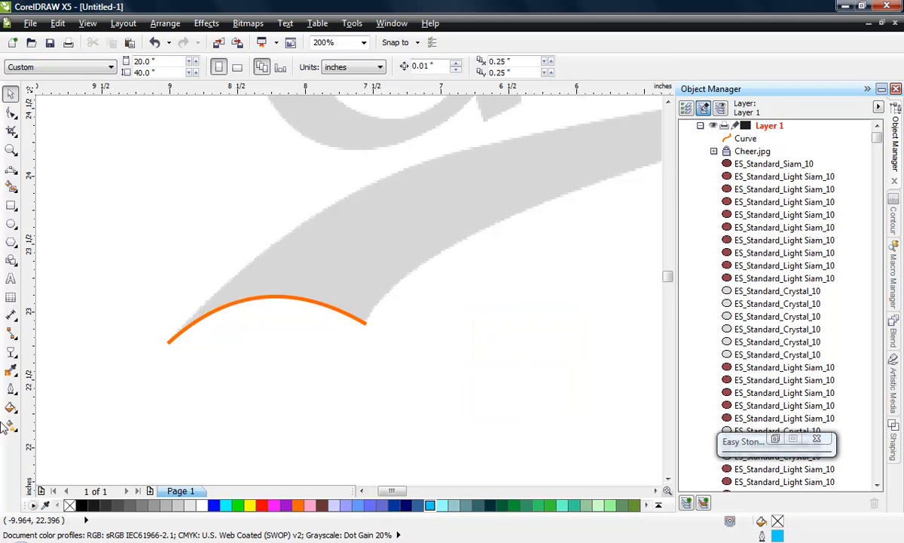
# - Set the default outline width for new graphic objects to Hairline
pyautogui.click(11, 389)
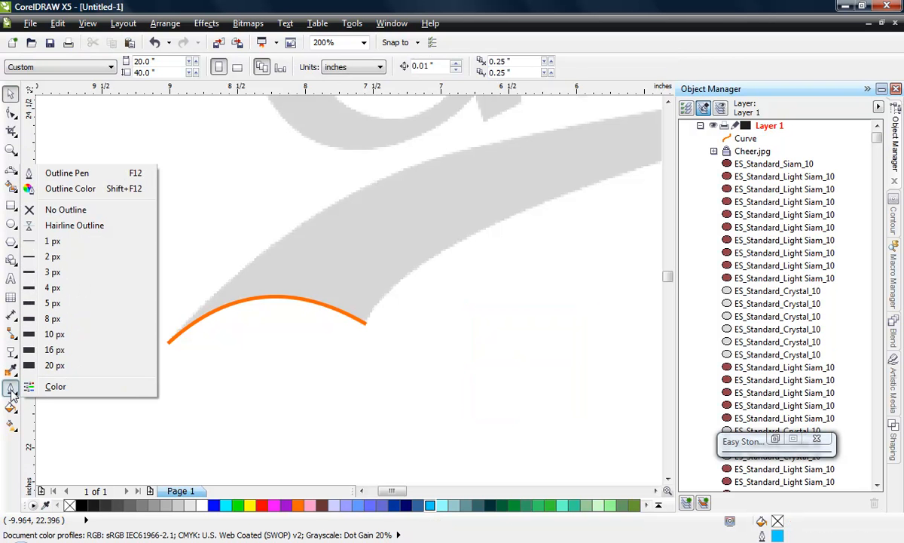
pyautogui.click(83, 231)
pyautogui.click(423, 333)
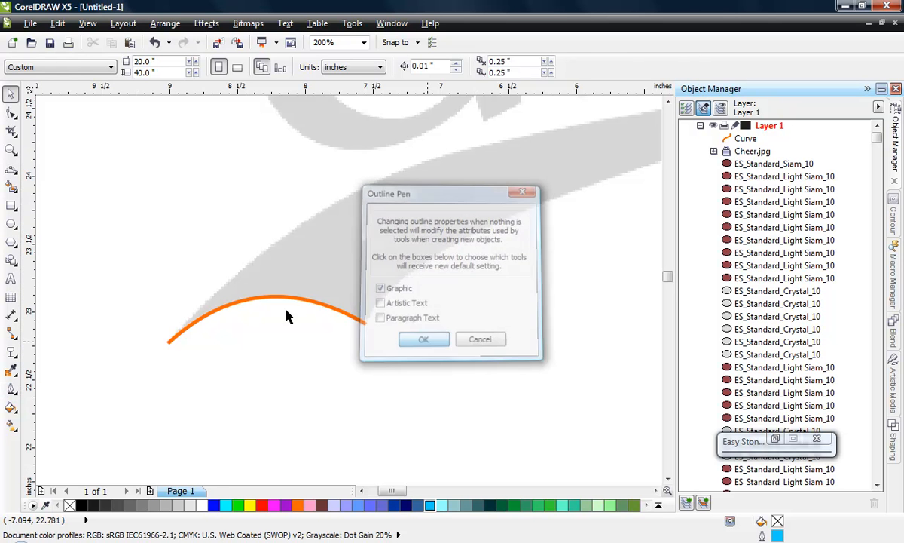
# - Draw a test rectangle about 0.81 by 0.78 inches below the swoosh to check the hairline default, and delete it
pyautogui.click(15, 204)
pyautogui.moveTo(491, 298); pyautogui.dragTo(602, 403)
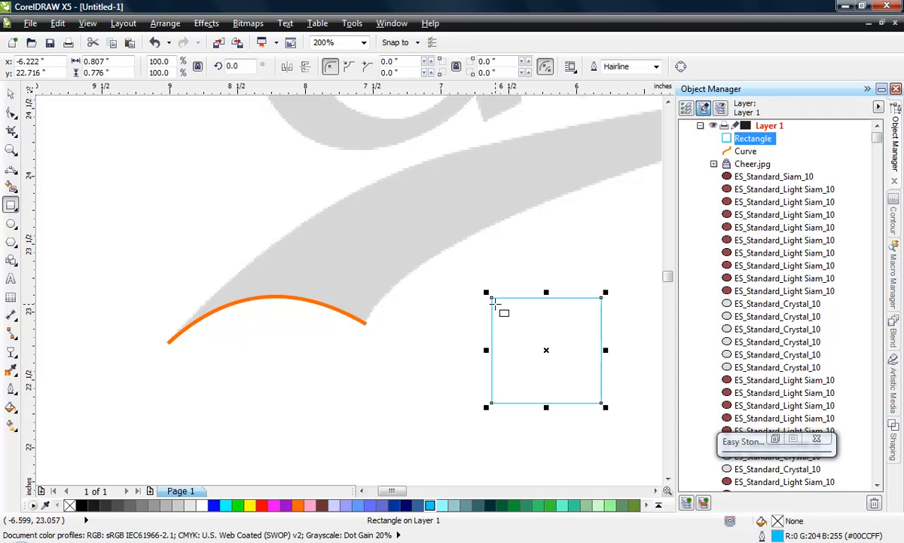
pyautogui.press('Delete')
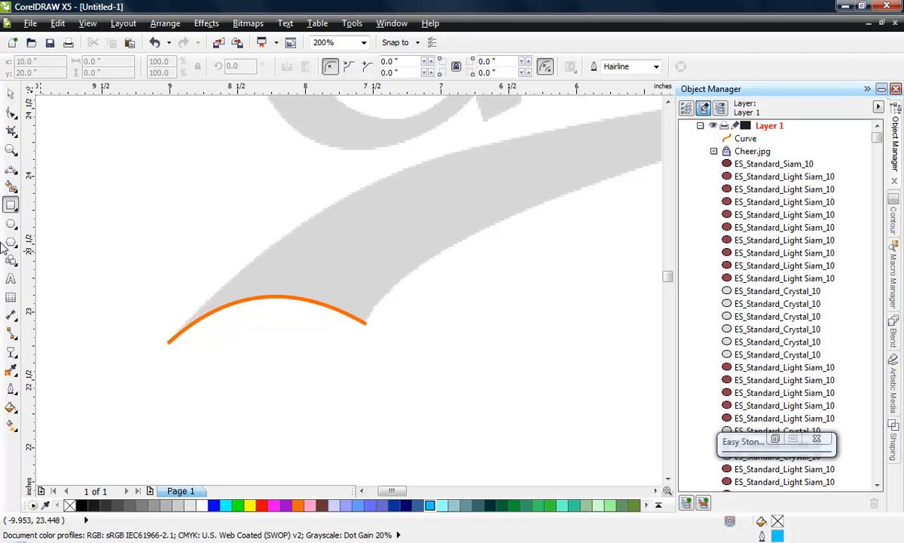
# - Restore the default outline for new graphic objects to 8 px width and orange colour
pyautogui.click(11, 390)
pyautogui.click(60, 323)
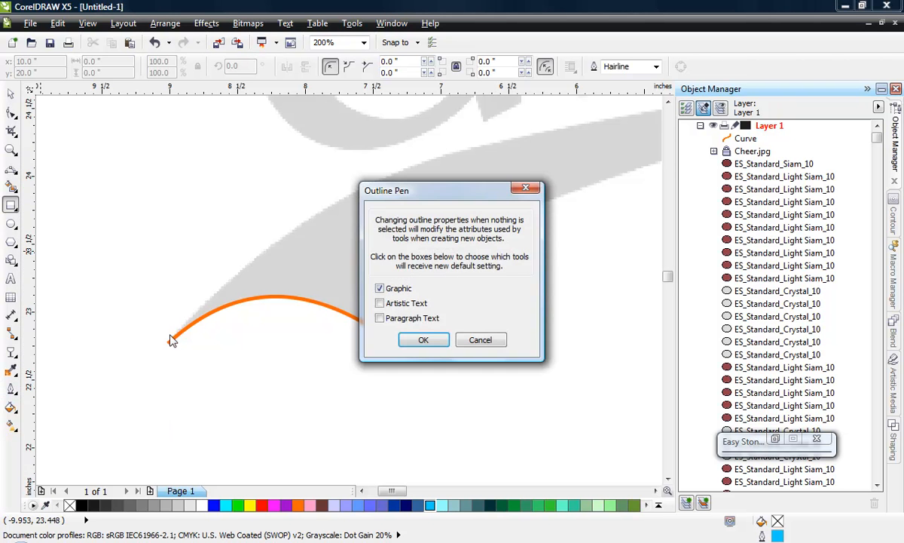
pyautogui.click(424, 340)
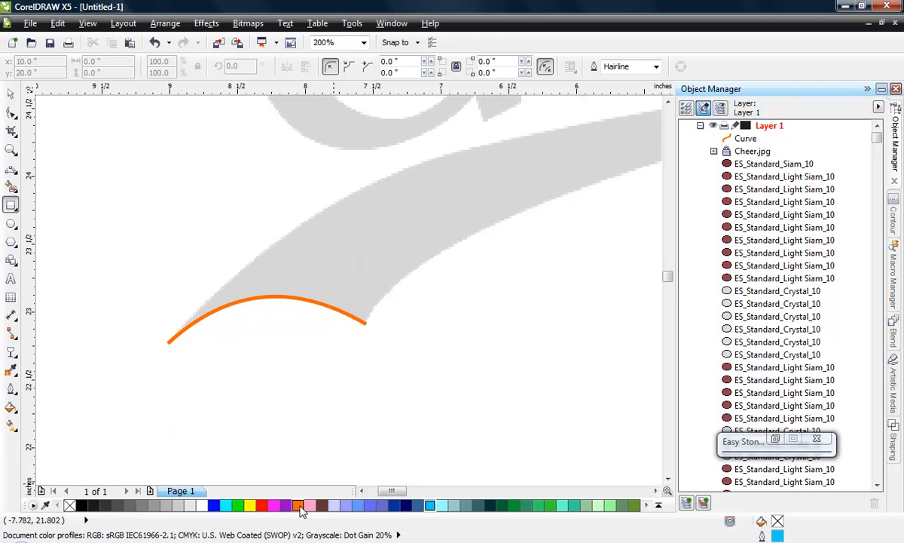
pyautogui.rightClick(298, 504)
pyautogui.click(427, 343)
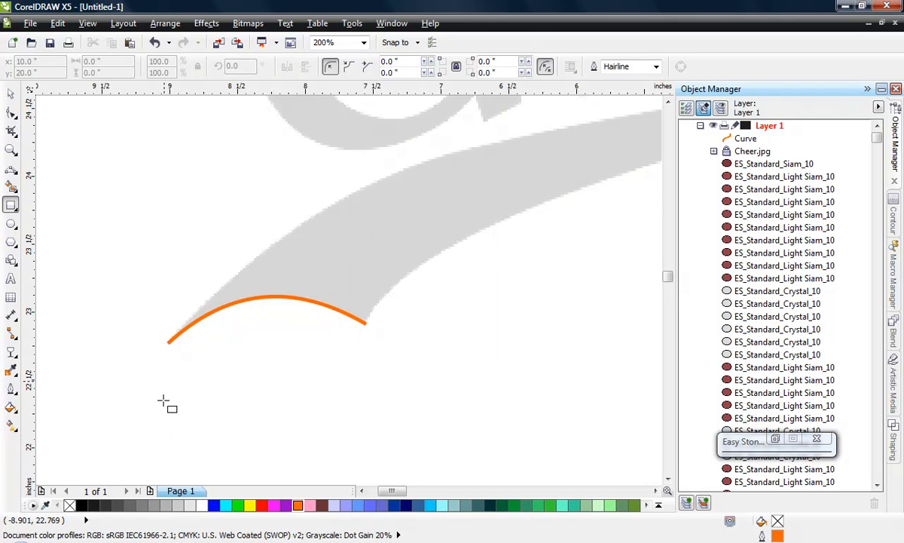
# - Draw a 3-point curve about 1.19 by 0.86 inches along the swoosh's lower edge, starting from the orange curve's right end node
pyautogui.scroll(-1, 164, 400)
pyautogui.scroll(1, 156, 360)
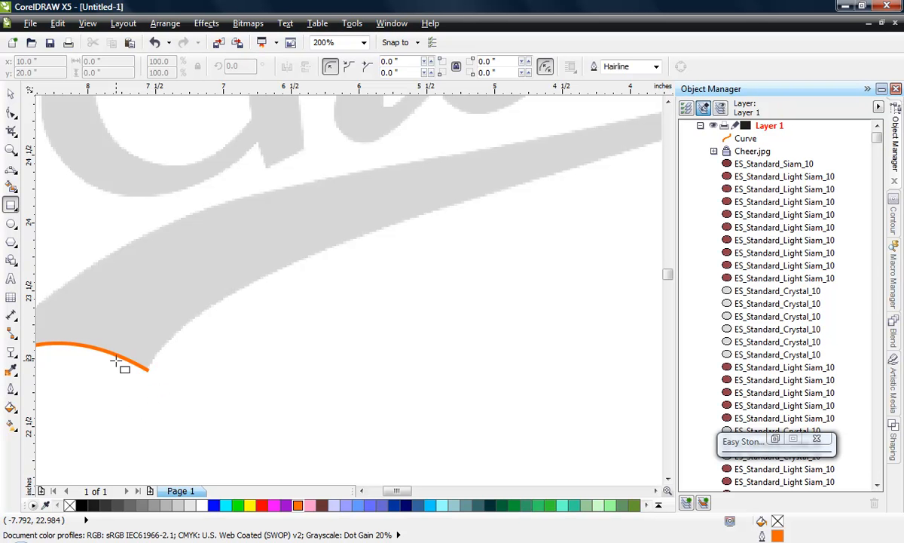
pyautogui.click(10, 167)
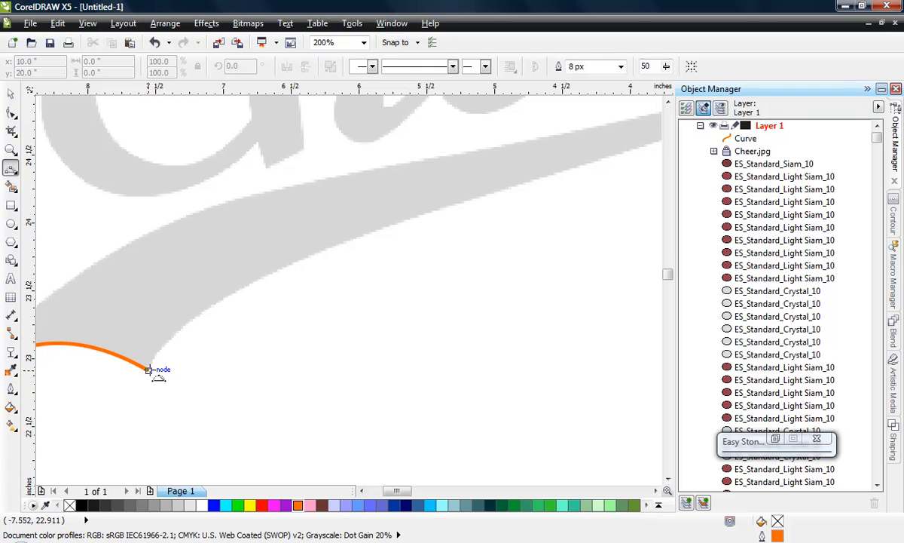
pyautogui.scroll(1, 131, 354)
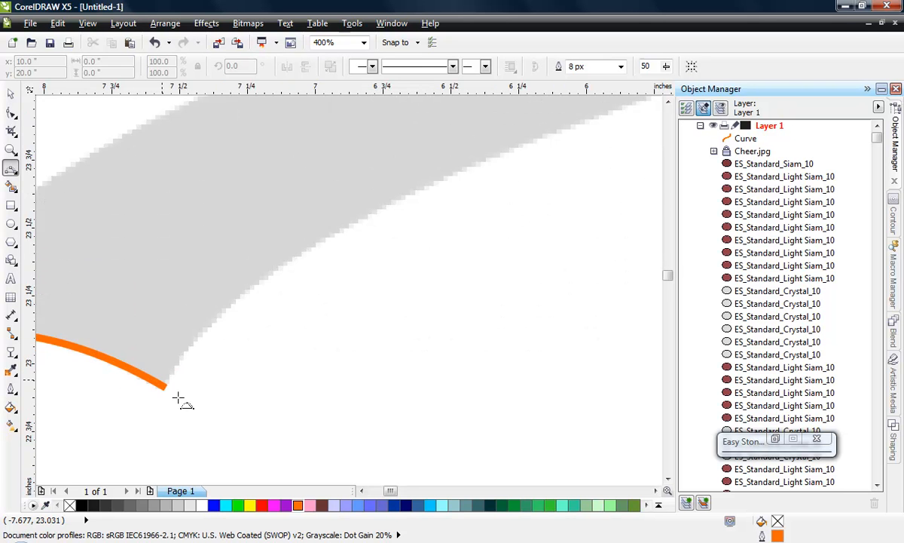
pyautogui.scroll(-1, 178, 398)
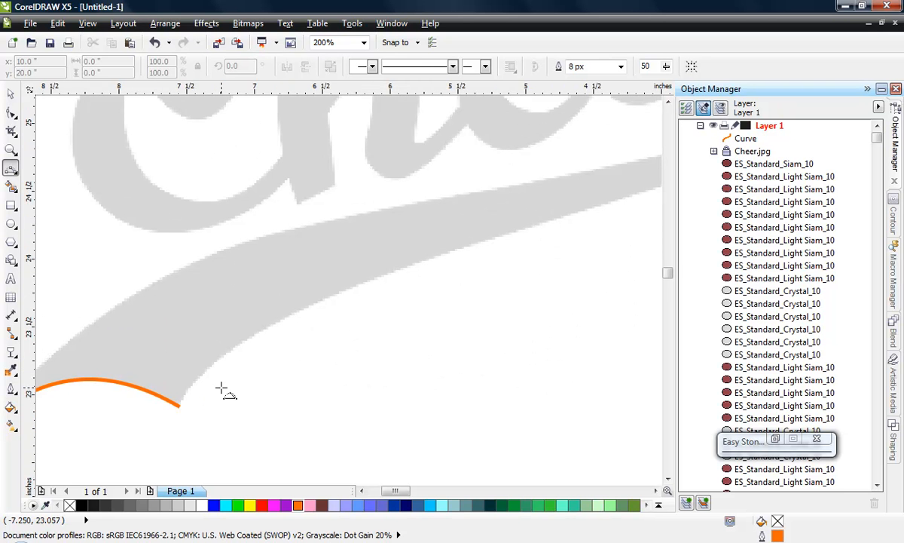
pyautogui.click(179, 406)
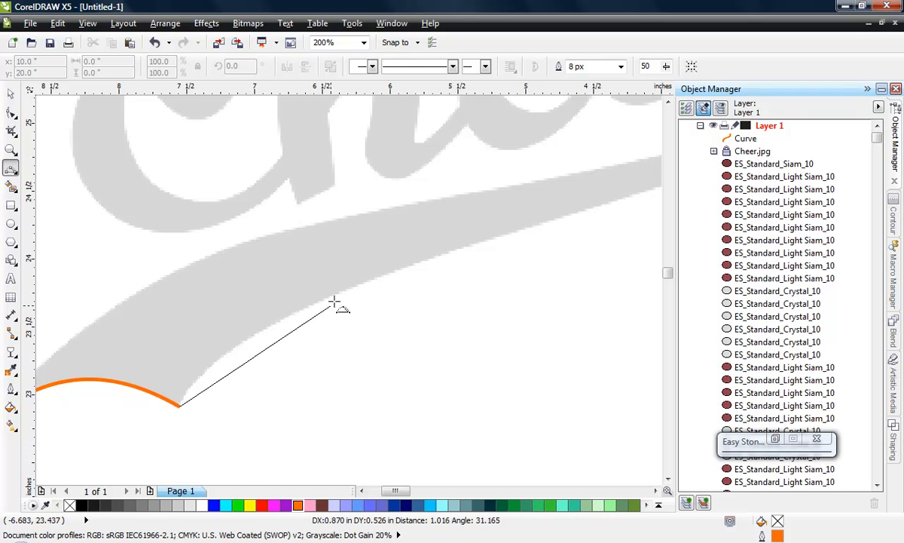
pyautogui.moveTo(338, 292); pyautogui.dragTo(202, 373)
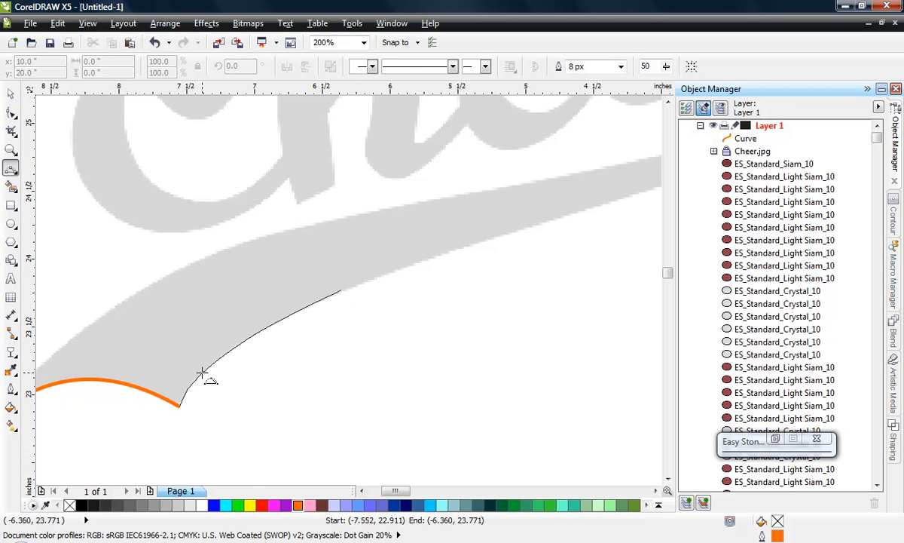
pyautogui.click(202, 373)
# - Change the new lower-edge curve's outline colour to sky blue (#00CCFF)
pyautogui.scroll(-1, 112, 411)
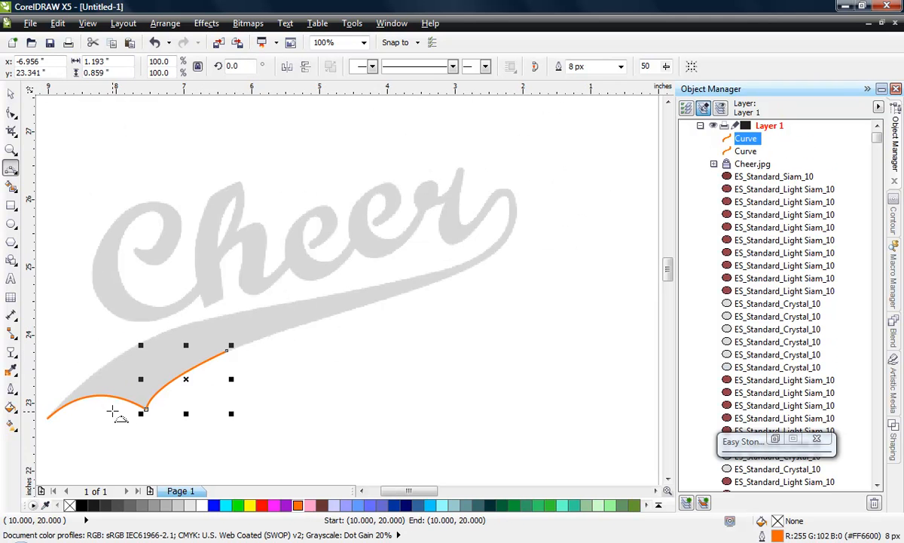
pyautogui.scroll(1, 148, 409)
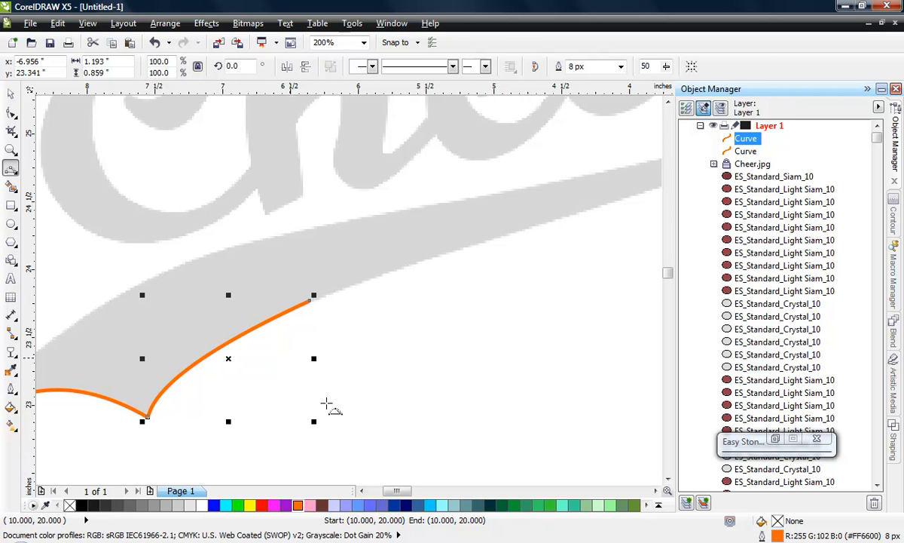
pyautogui.rightClick(431, 505)
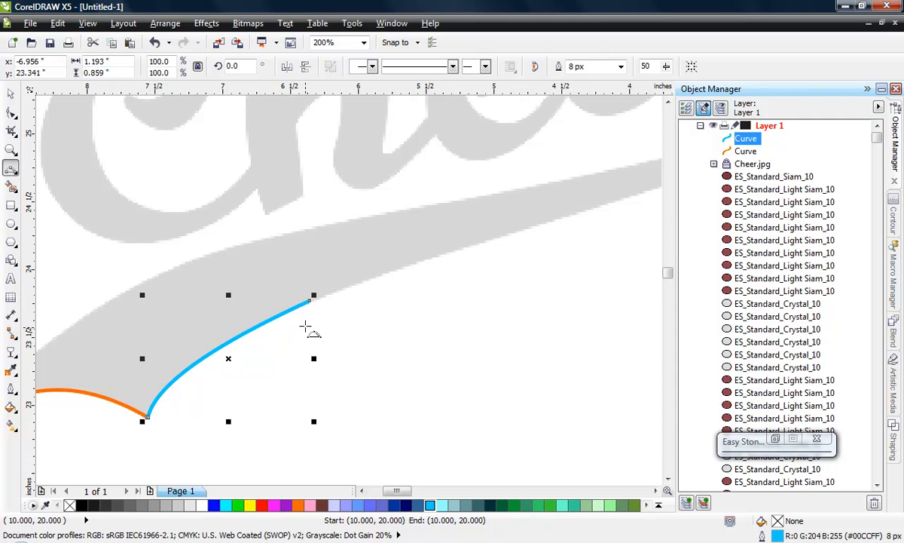
# - Extend the blue curve from its end node along the swoosh's lower edge to about (-4.89, 24.26) inches with a 3-point segment
pyautogui.scroll(1, 310, 321)
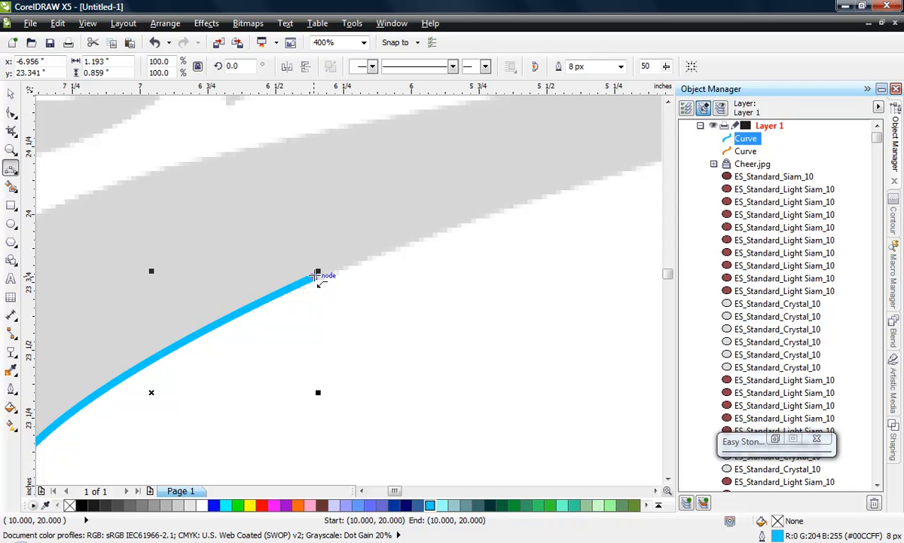
pyautogui.scroll(-2, 323, 312)
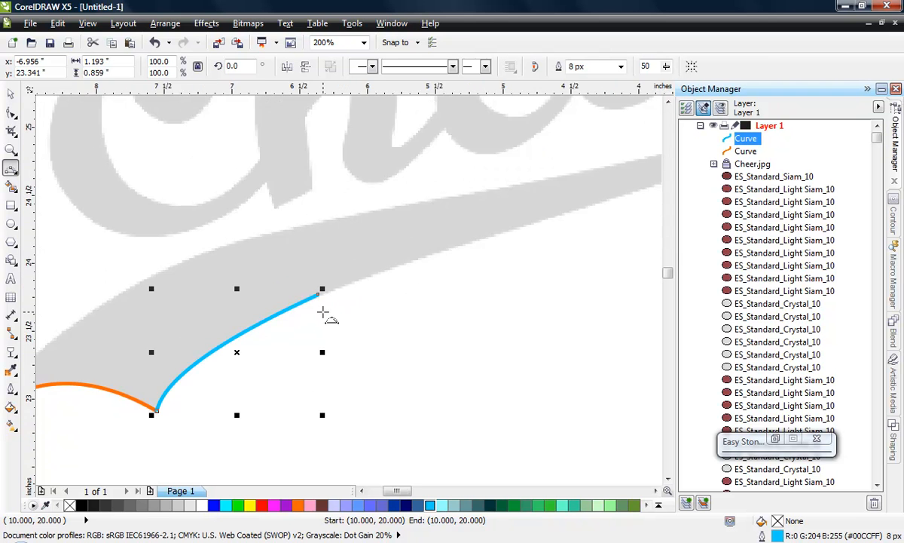
pyautogui.scroll(1, 403, 292)
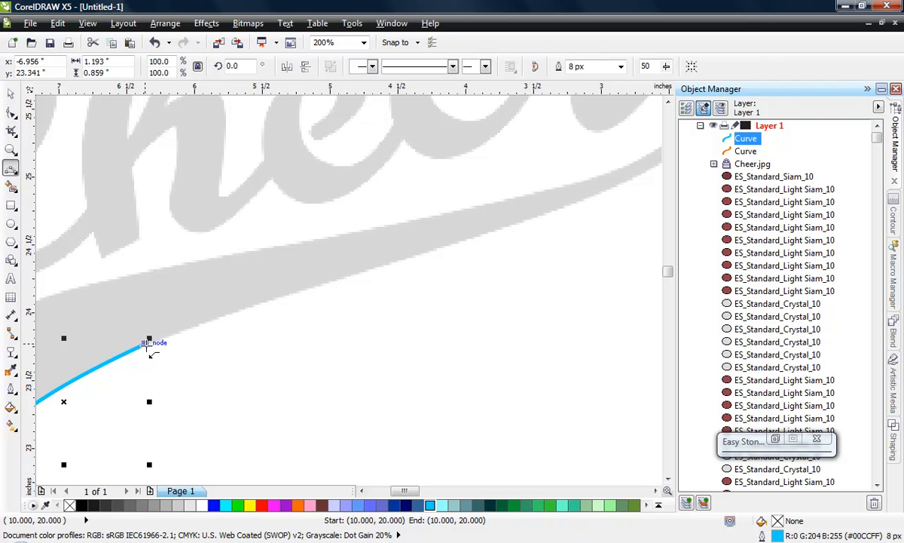
pyautogui.click(148, 345)
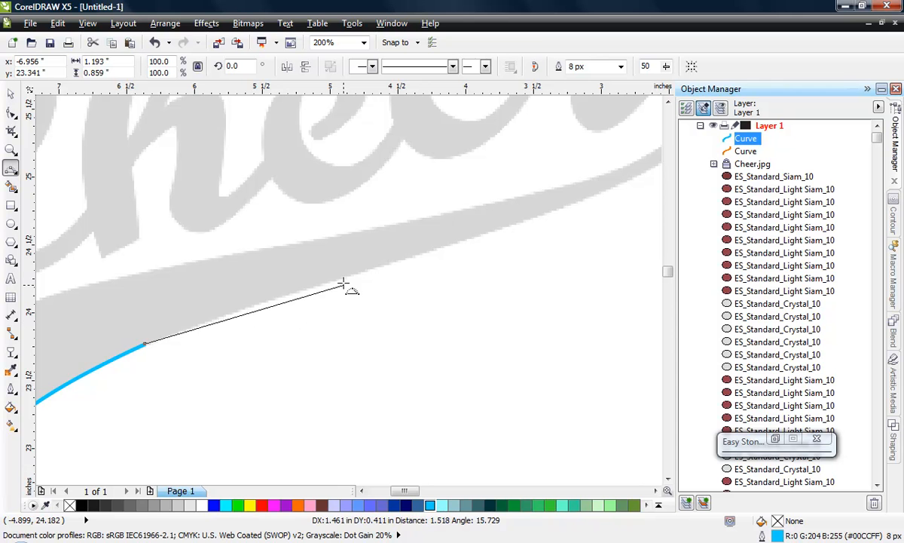
pyautogui.moveTo(343, 279); pyautogui.dragTo(342, 279)
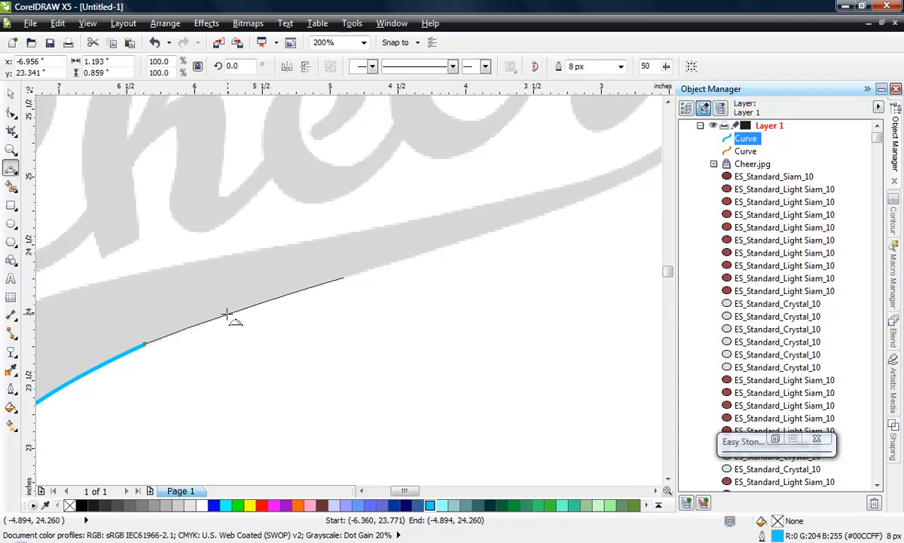
pyautogui.click(224, 313)
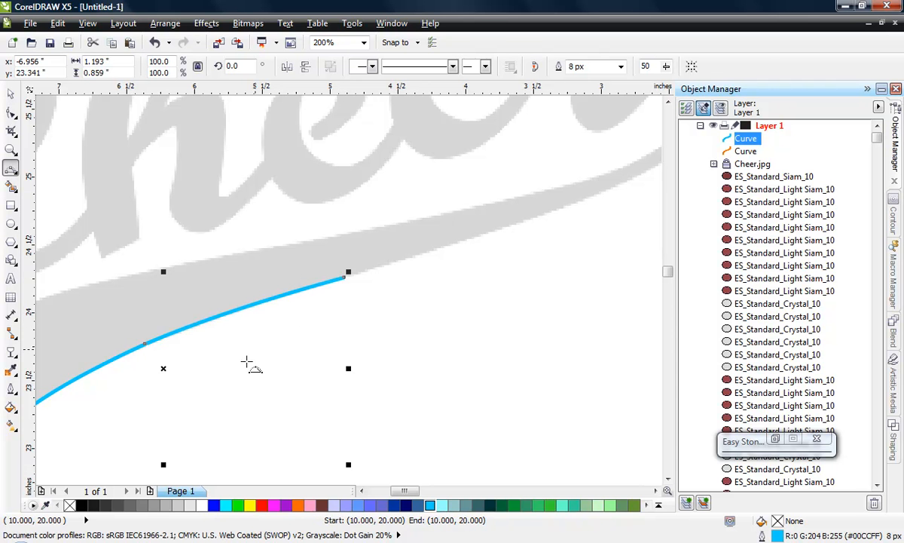
# - Continue the blue curve along the swoosh's lower edge with two 3-point segments ending at about (-3.55, 24.68) and (-2.62, 25.07) inches
pyautogui.scroll(-1, 376, 313)
pyautogui.scroll(1, 369, 295)
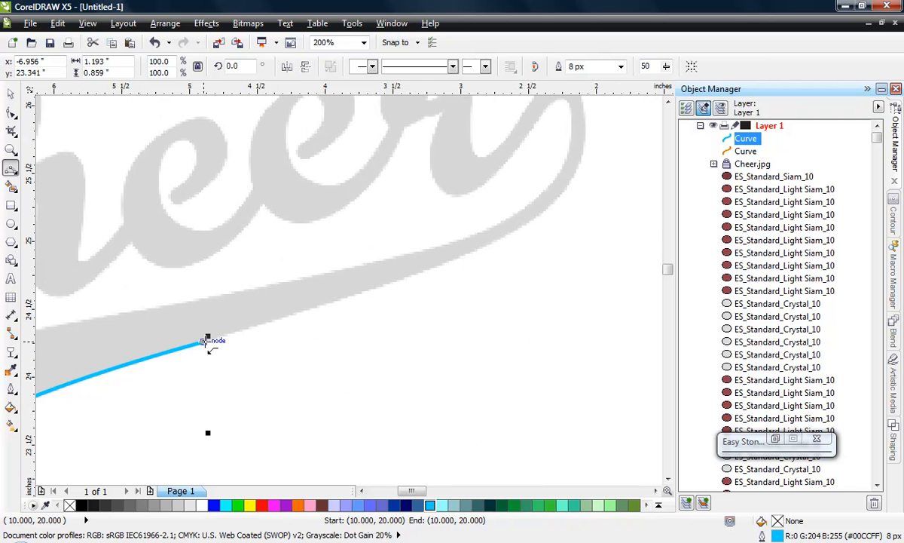
pyautogui.moveTo(208, 341); pyautogui.dragTo(385, 286)
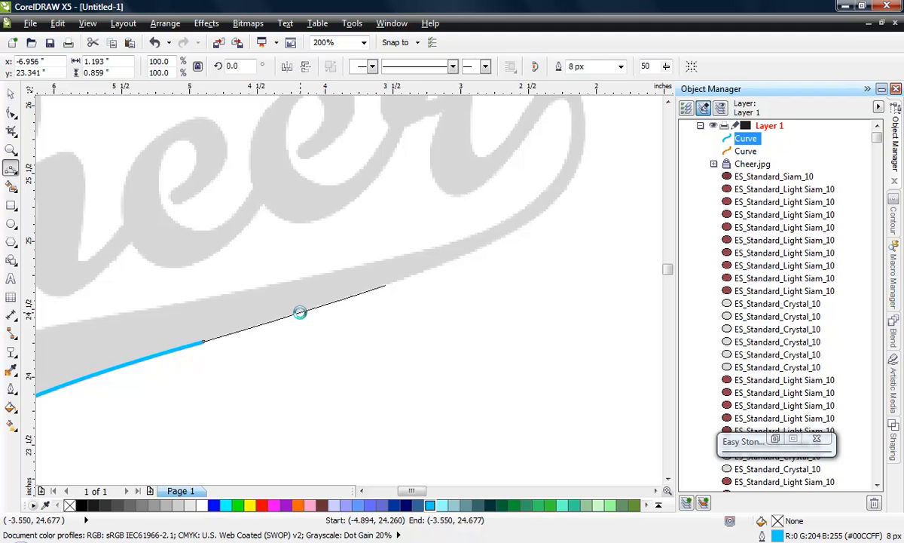
pyautogui.click(300, 312)
pyautogui.scroll(-1, 279, 348)
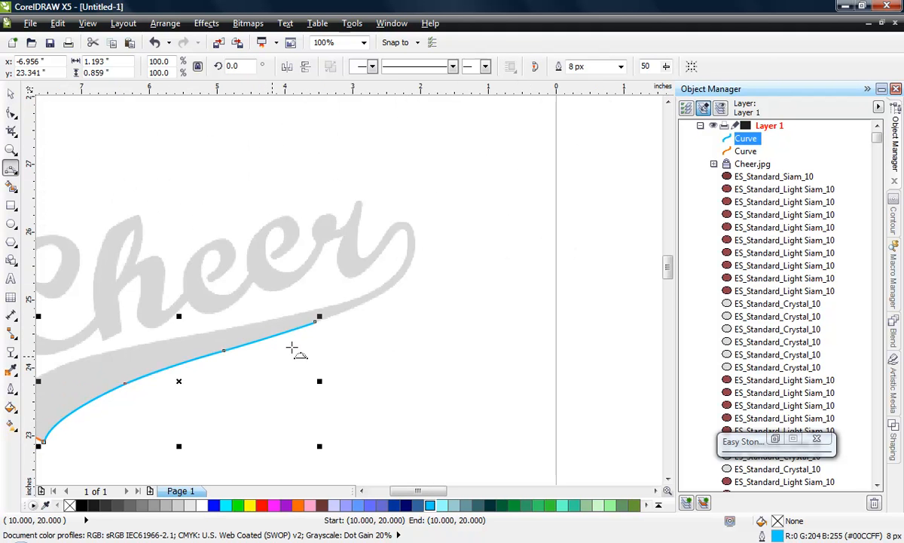
pyautogui.scroll(2, 388, 301)
pyautogui.scroll(2, 388, 302)
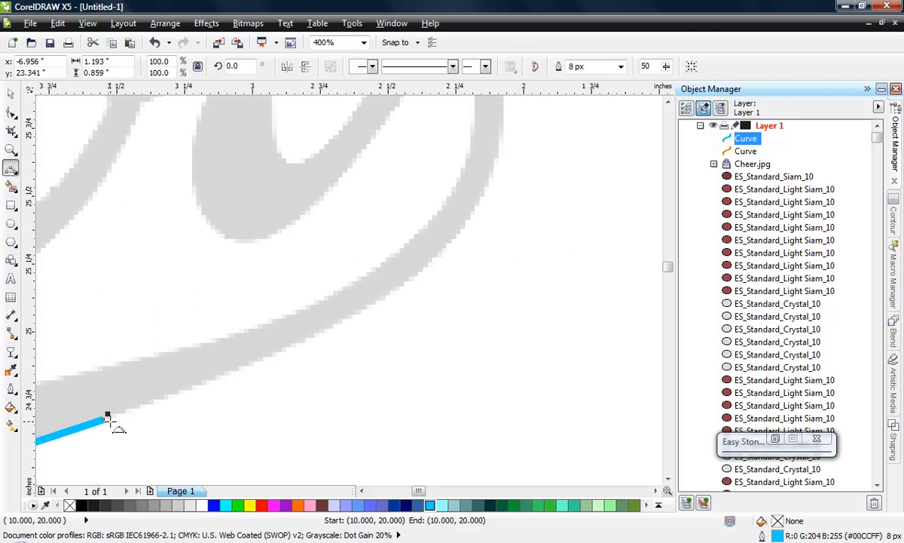
pyautogui.moveTo(208, 399); pyautogui.dragTo(356, 312)
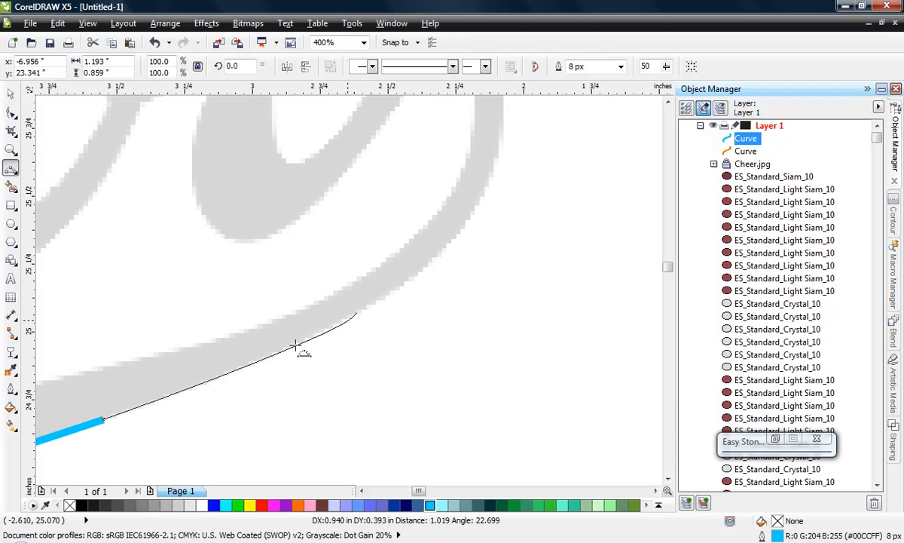
pyautogui.click(208, 380)
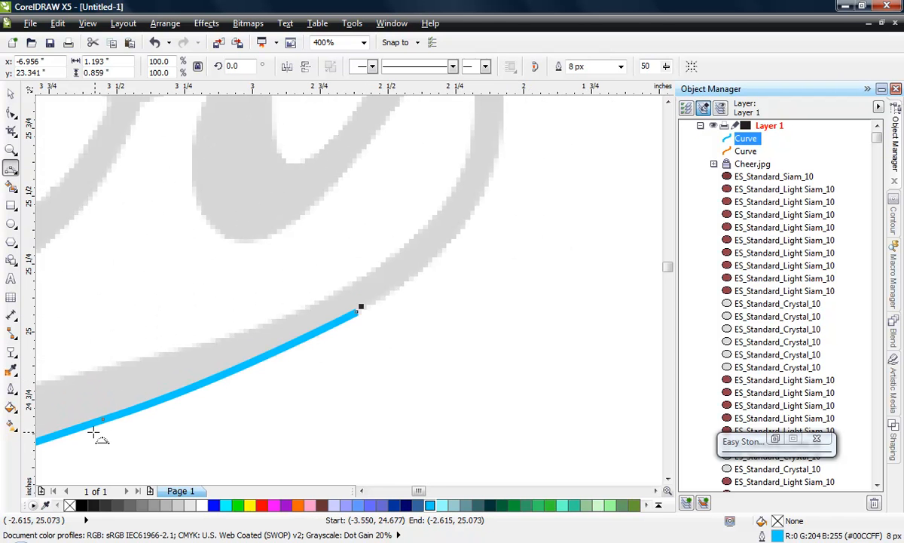
# - Trace the outer bend of the r's tail with two 3-point segments, through about (-2.10, 25.66) to the loop's top near (-2.19, 26.15) inches
pyautogui.scroll(-1, 290, 403)
pyautogui.scroll(1, 355, 306)
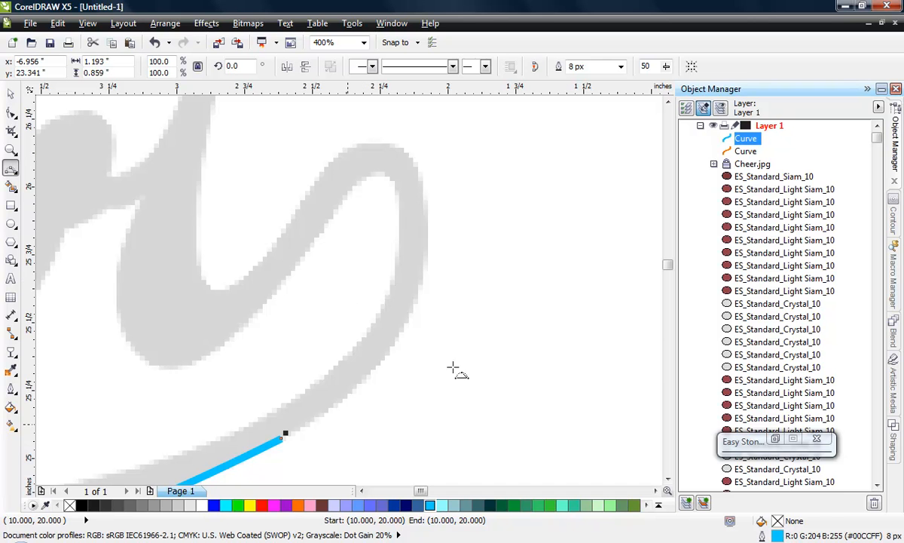
pyautogui.moveTo(283, 436); pyautogui.dragTo(422, 280)
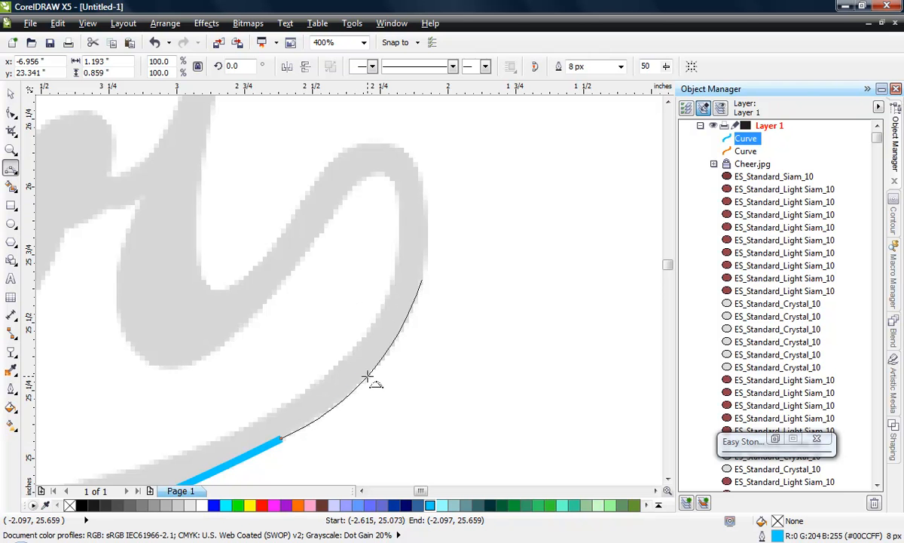
pyautogui.click(367, 376)
pyautogui.scroll(-1, 468, 409)
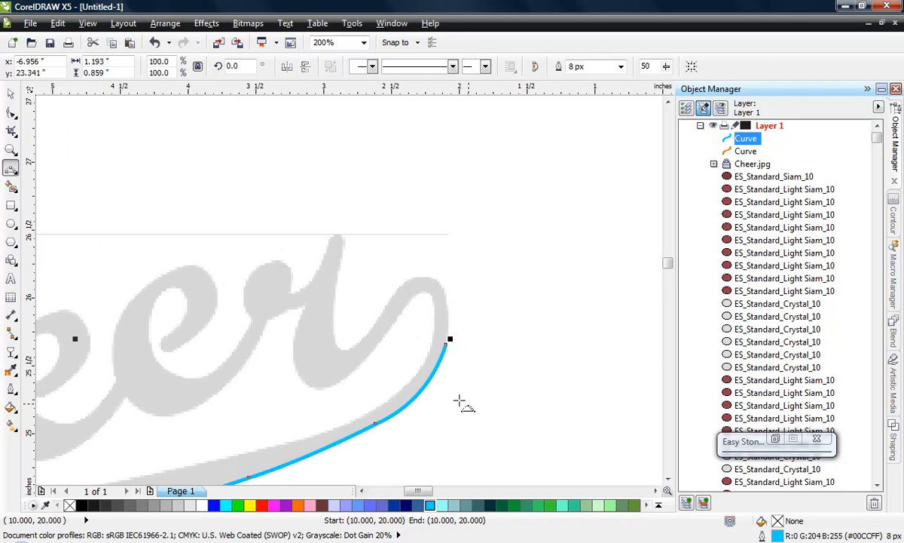
pyautogui.scroll(1, 438, 302)
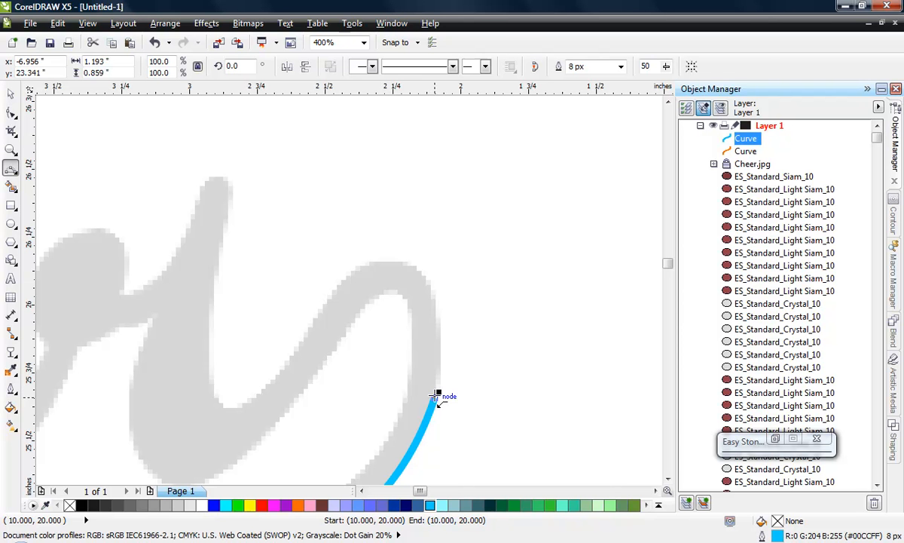
pyautogui.moveTo(434, 394); pyautogui.dragTo(421, 272)
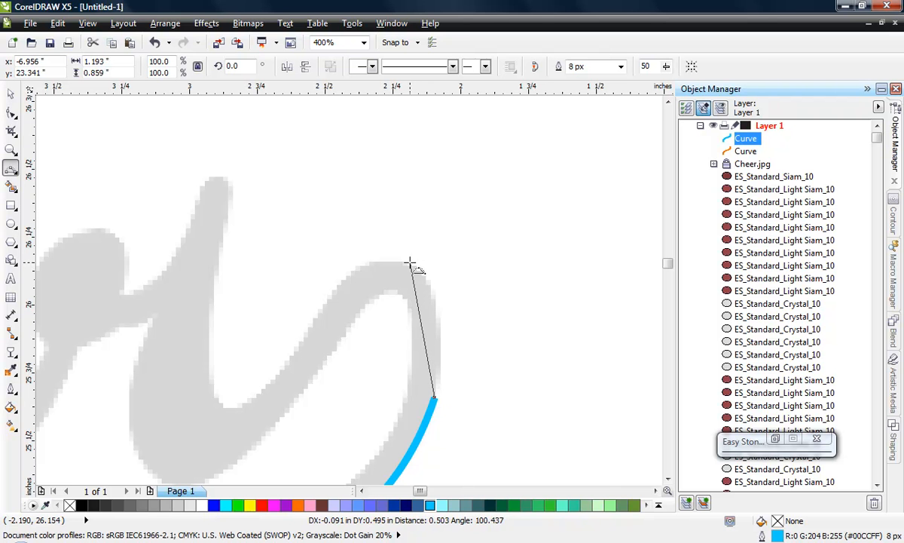
pyautogui.moveTo(410, 264); pyautogui.dragTo(424, 296)
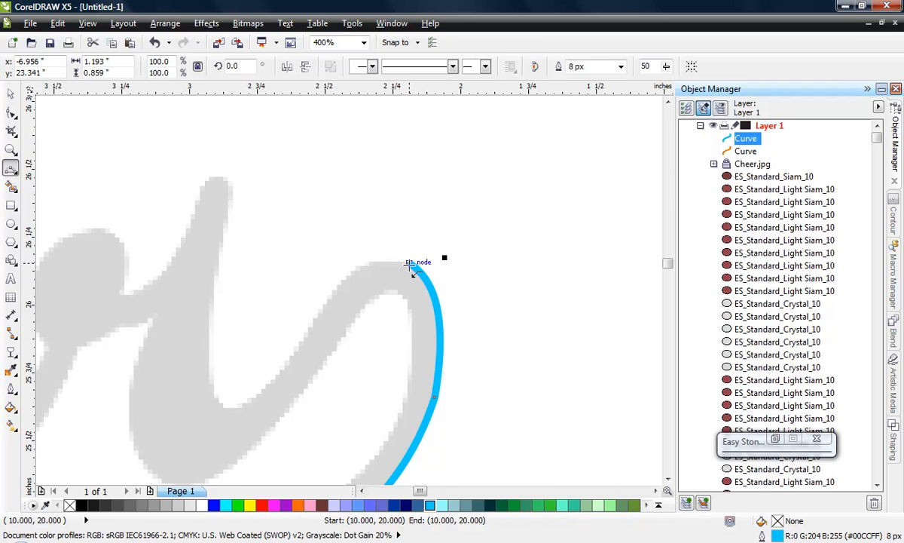
# - Trace over the tail loop's top to about (-2.51, 26.00) and down to the valley beside the r at about (-2.84, 25.62) inches
pyautogui.scroll(-1, 441, 289)
pyautogui.scroll(2, 405, 268)
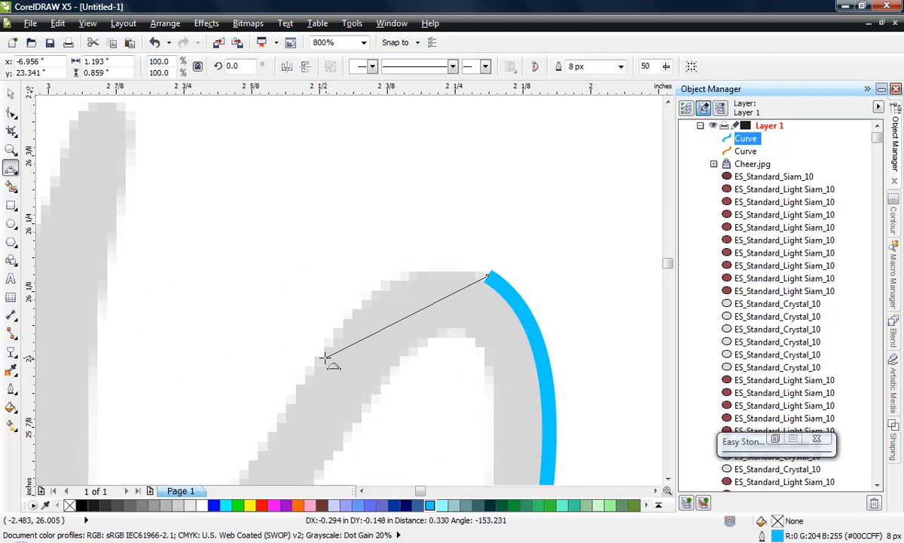
pyautogui.moveTo(317, 354); pyautogui.dragTo(406, 278)
pyautogui.scroll(-1, 509, 249)
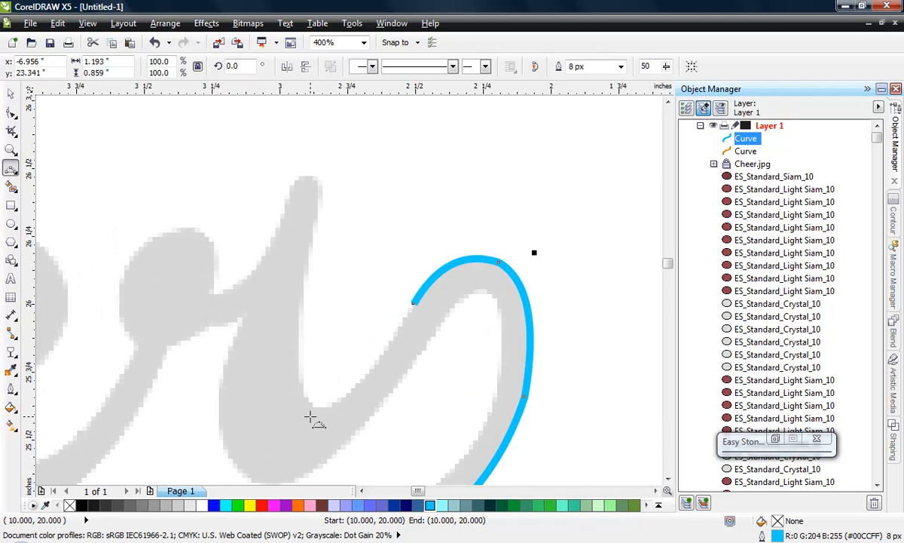
pyautogui.scroll(1, 309, 417)
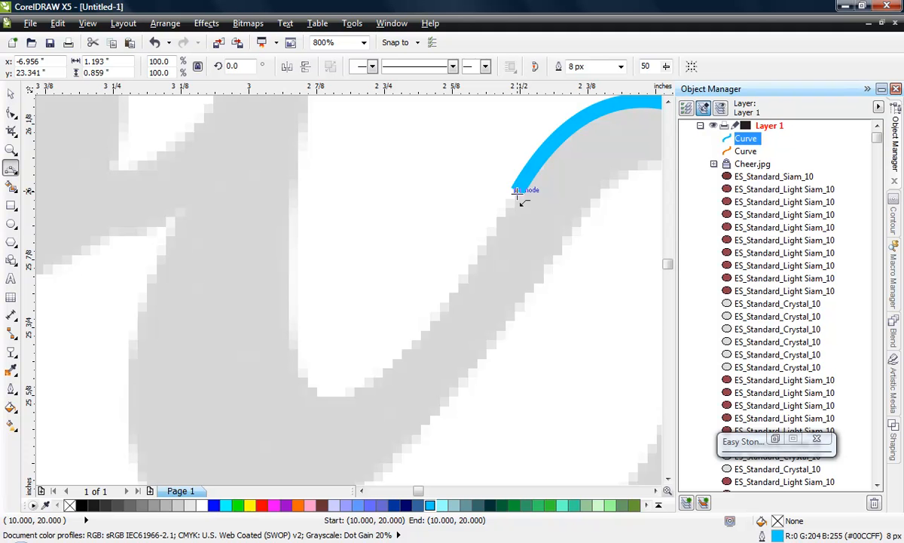
pyautogui.click(516, 190)
pyautogui.moveTo(337, 396); pyautogui.dragTo(414, 343)
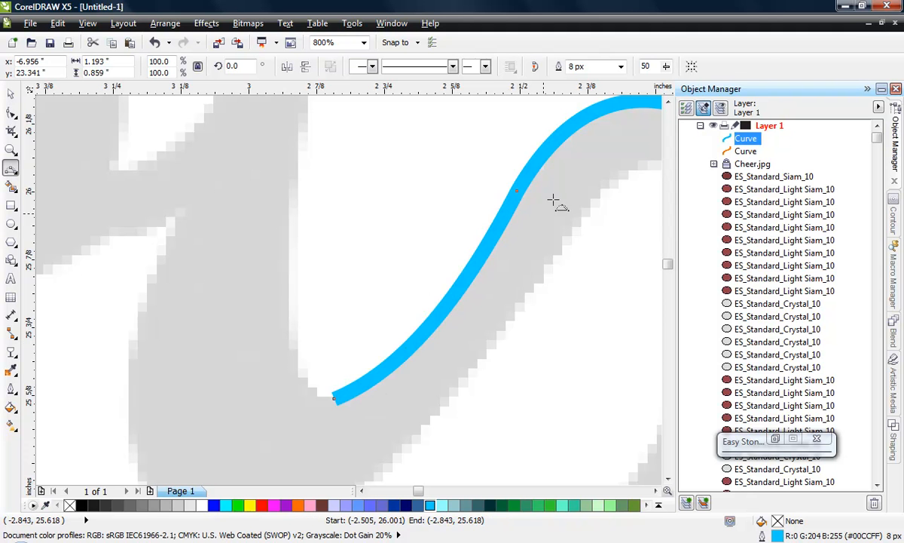
# - Extend the blue curve around the valley to about (-2.93, 25.88) and up the r's stem to about (-2.85, 26.45) inches
pyautogui.click(335, 398)
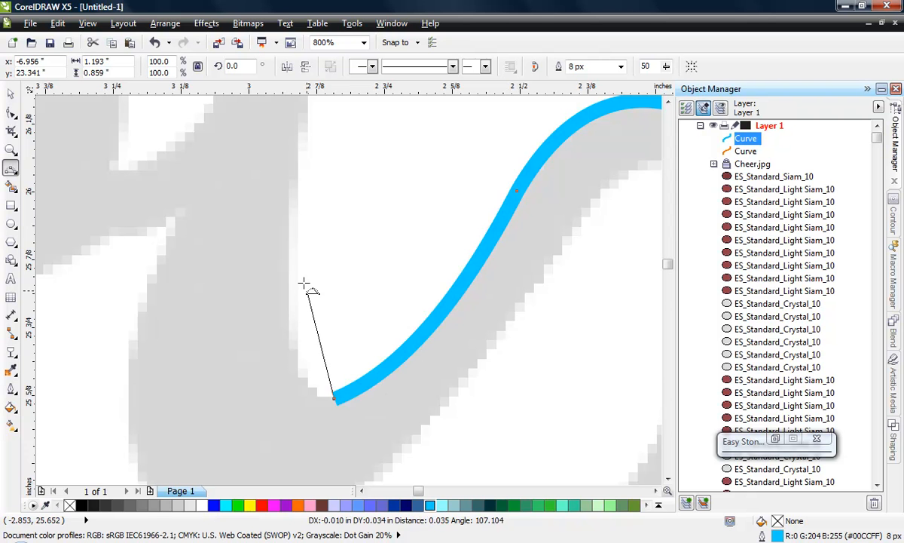
pyautogui.moveTo(290, 258); pyautogui.dragTo(311, 394)
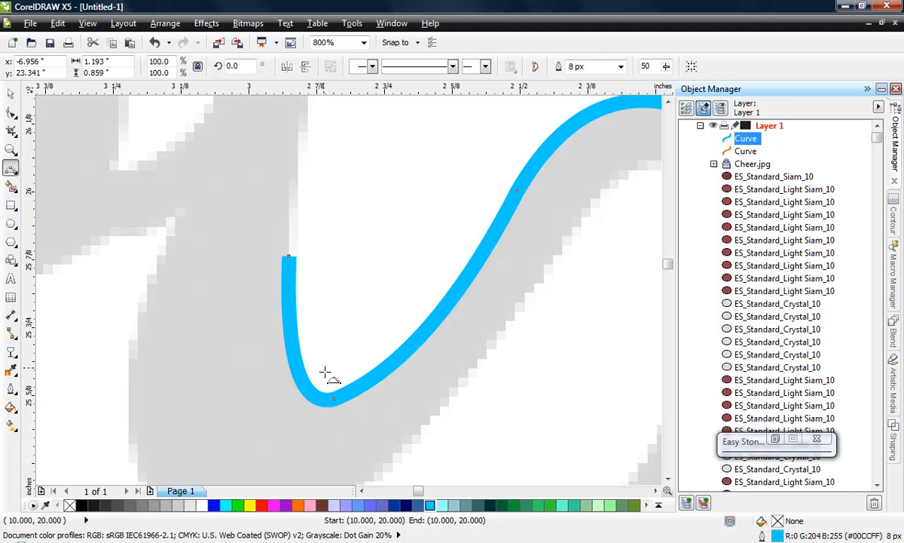
pyautogui.scroll(-1, 322, 373)
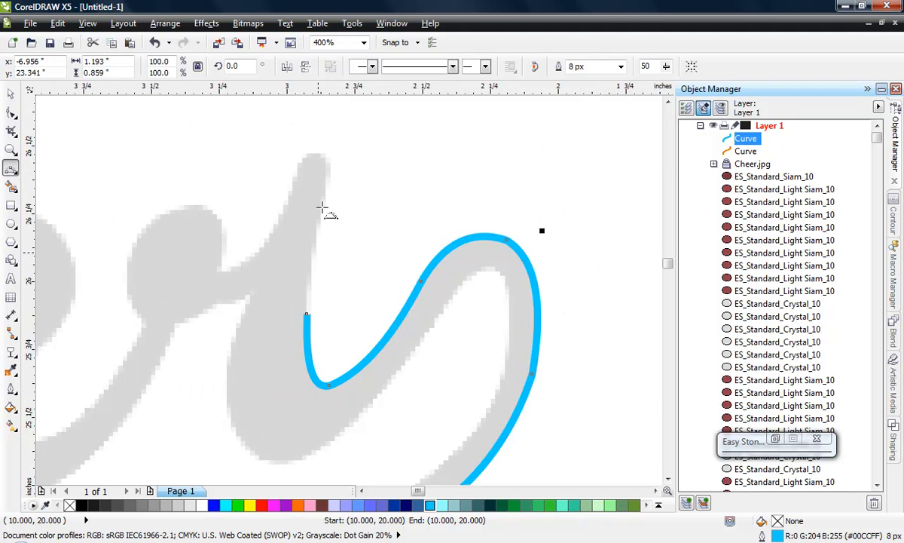
pyautogui.click(306, 313)
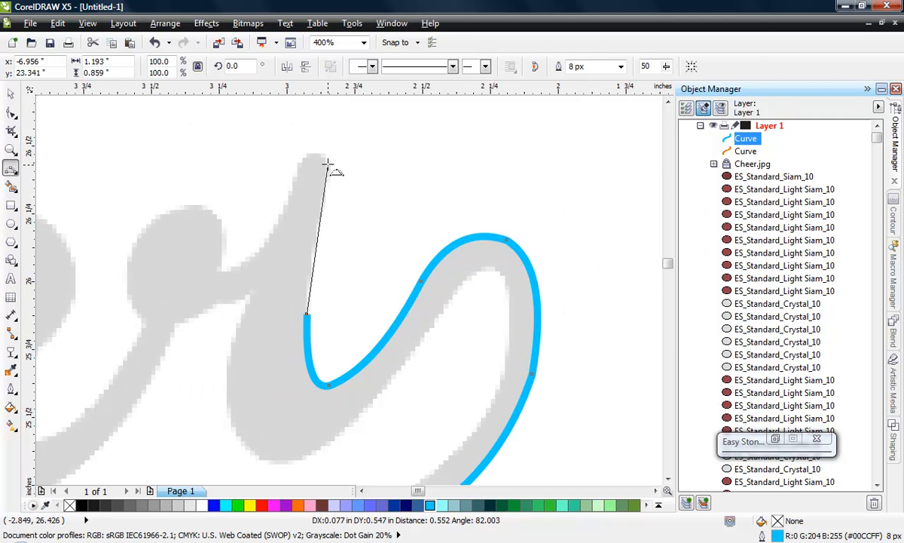
pyautogui.click(327, 158)
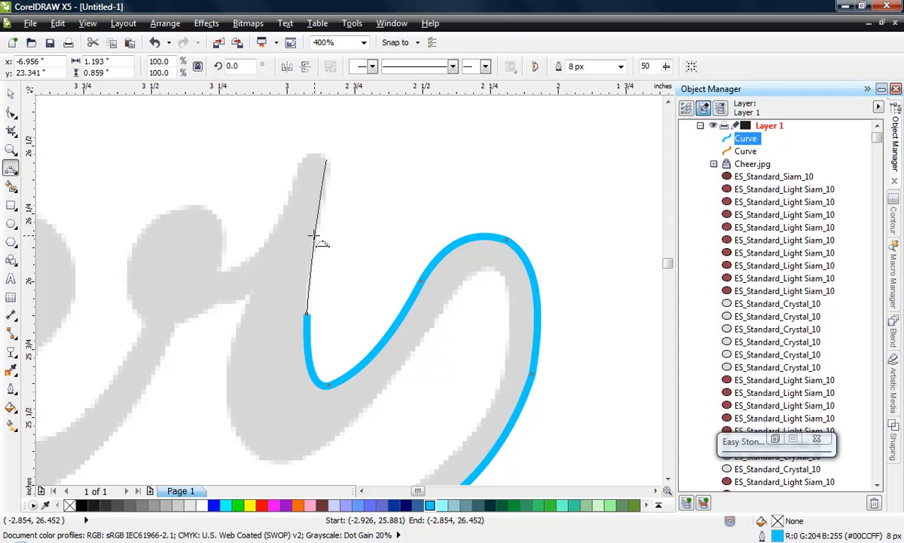
pyautogui.click(315, 234)
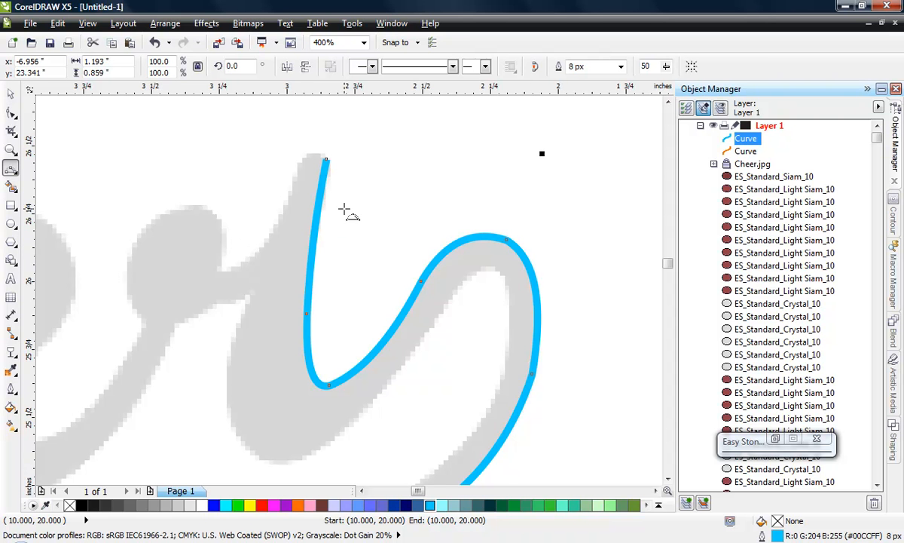
# - Trace the r's upper inner edge with a separate 3-point curve from the stem's top at about (-2.95, 26.45) to about (-3.33, 26.02) inches
pyautogui.scroll(-1, 343, 209)
pyautogui.scroll(1, 307, 214)
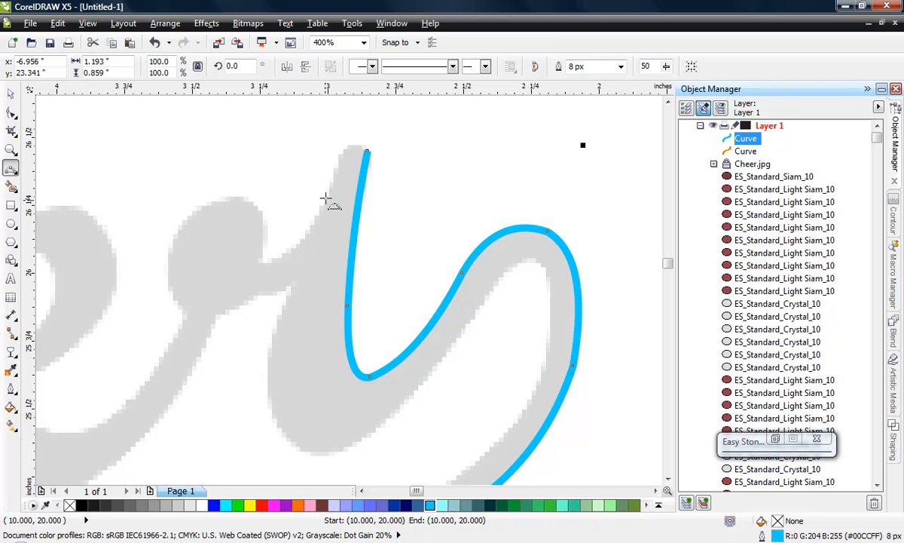
pyautogui.click(343, 150)
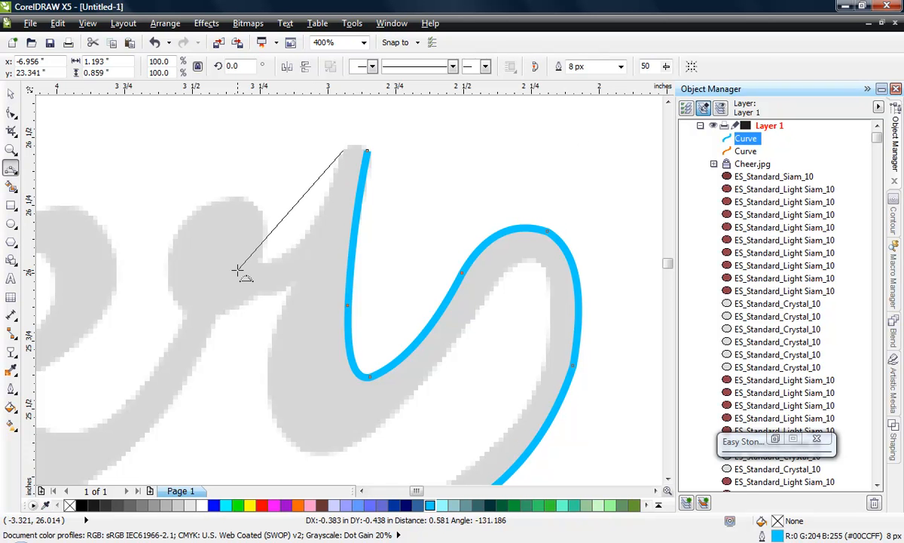
pyautogui.moveTo(239, 269); pyautogui.dragTo(240, 268)
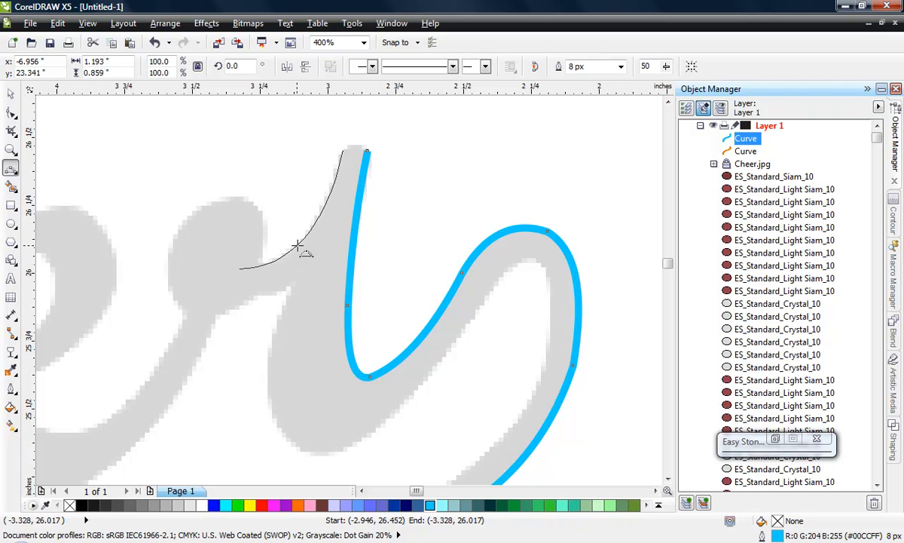
pyautogui.click(298, 245)
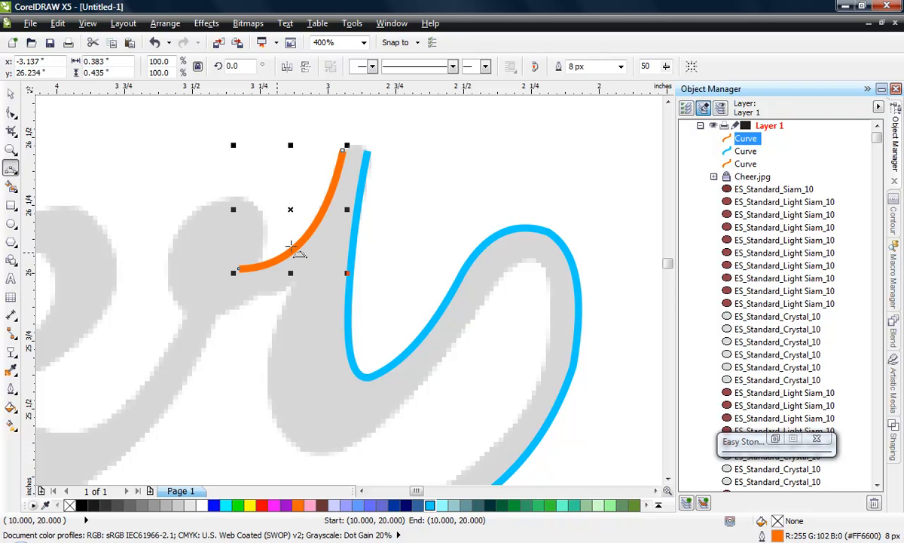
# - Trace the r's left side from about (-3.13, 25.97) to (-3.08, 25.35) inches, and continue with a 3-point segment around the letter's bottom
pyautogui.click(293, 282)
pyautogui.moveTo(305, 452); pyautogui.dragTo(270, 403)
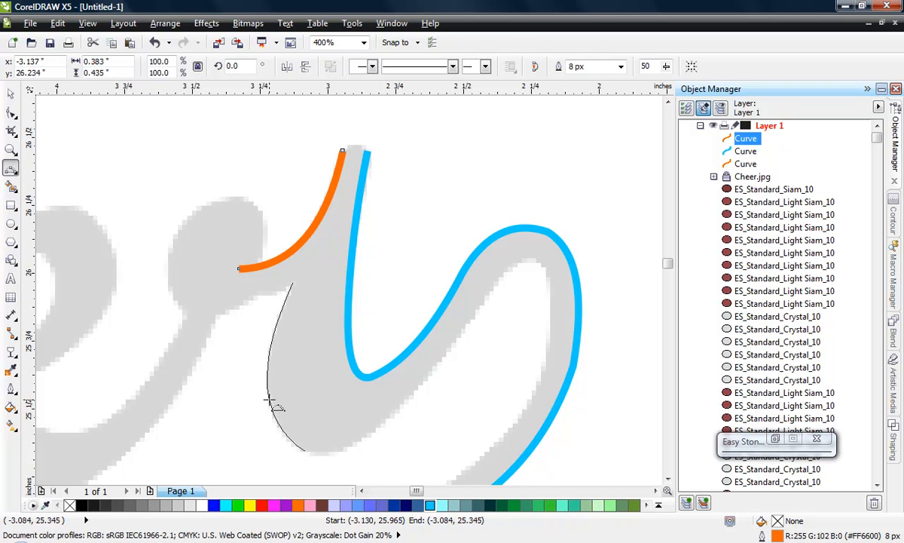
pyautogui.press('space')
pyautogui.scroll(-1, 264, 366)
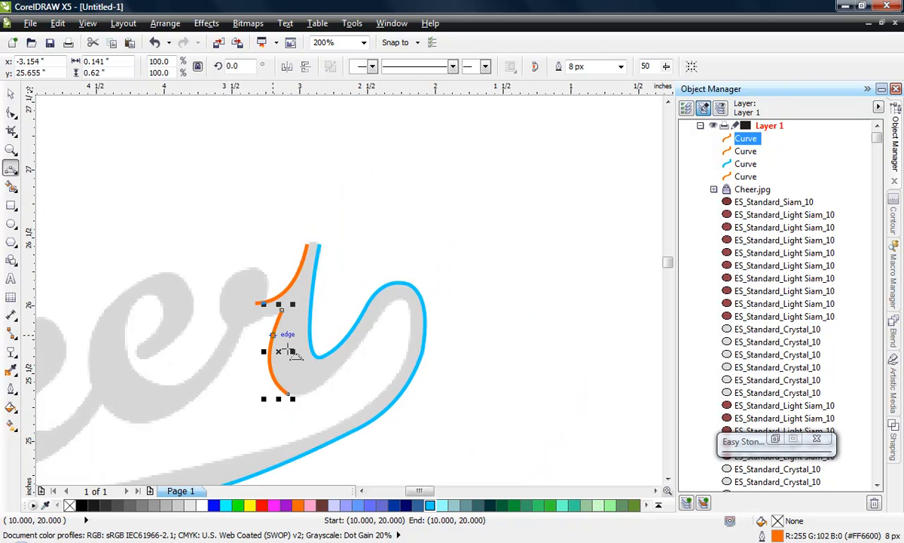
pyautogui.scroll(2, 292, 363)
pyautogui.press('space')
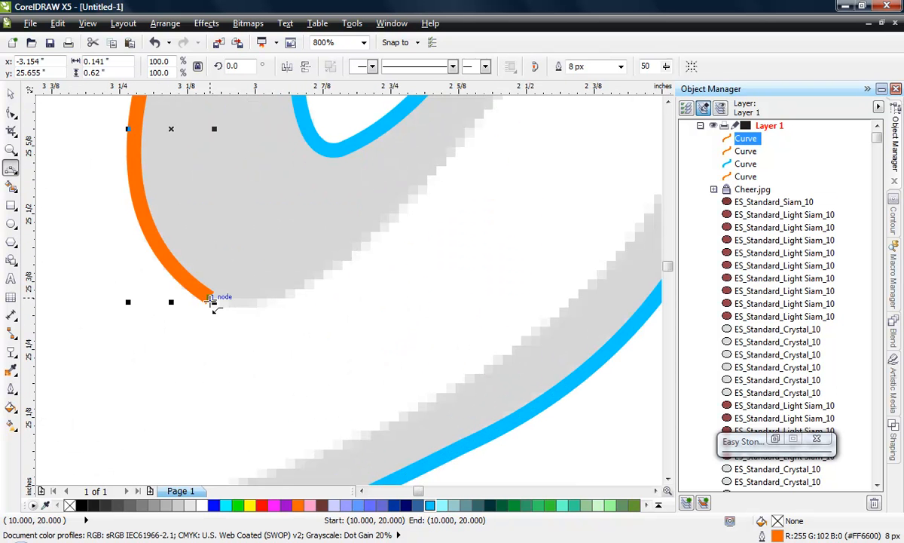
pyautogui.click(211, 298)
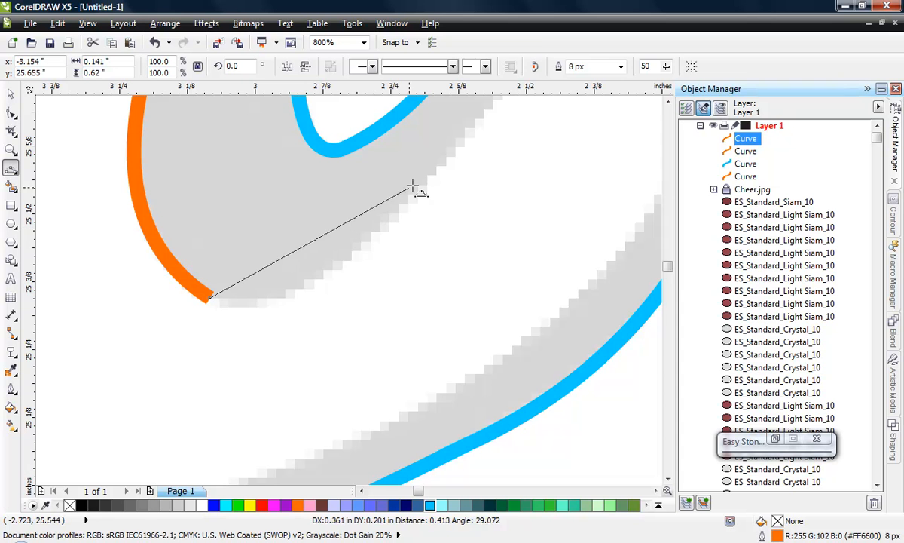
pyautogui.moveTo(428, 178); pyautogui.dragTo(303, 297)
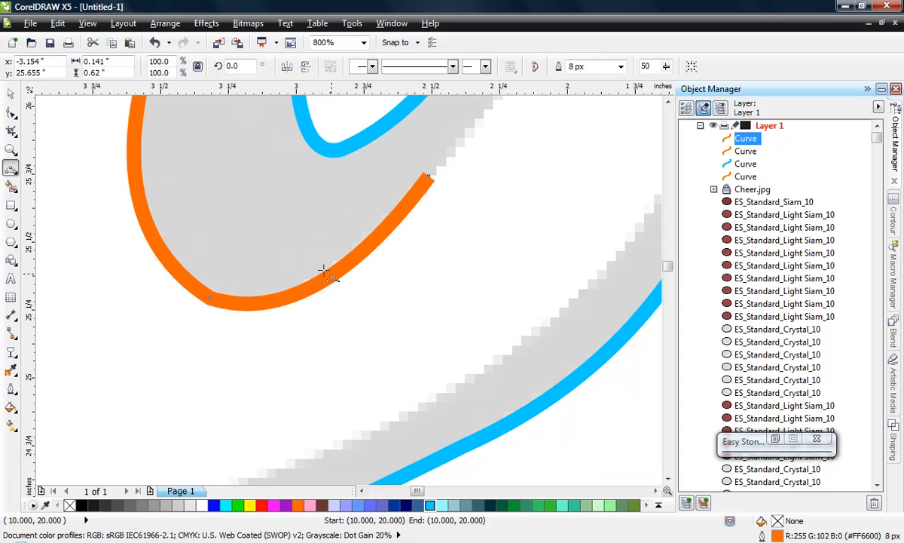
# - Extend the orange curve up the tail's inner edge and over the inside of the loop's top with two 3-point segments
pyautogui.scroll(-2, 337, 272)
pyautogui.scroll(1, 363, 232)
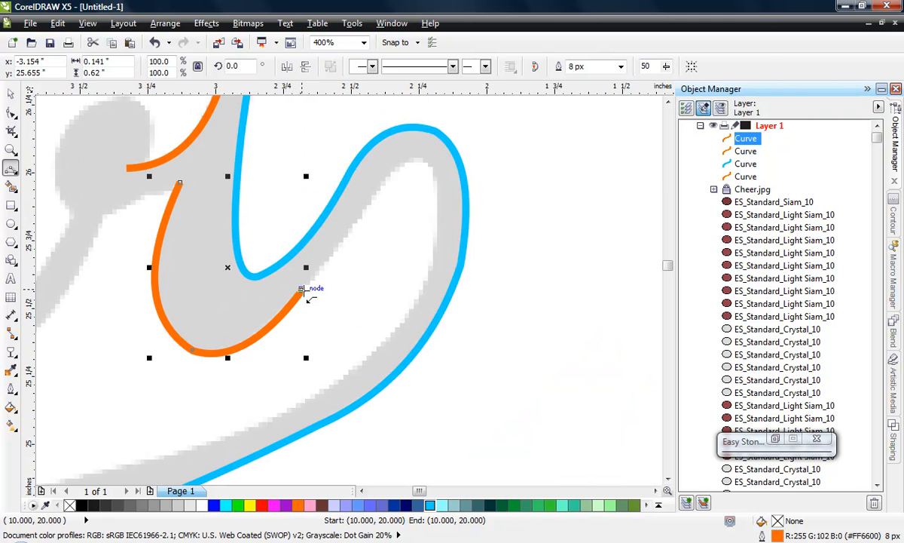
pyautogui.click(301, 290)
pyautogui.moveTo(389, 176); pyautogui.dragTo(348, 238)
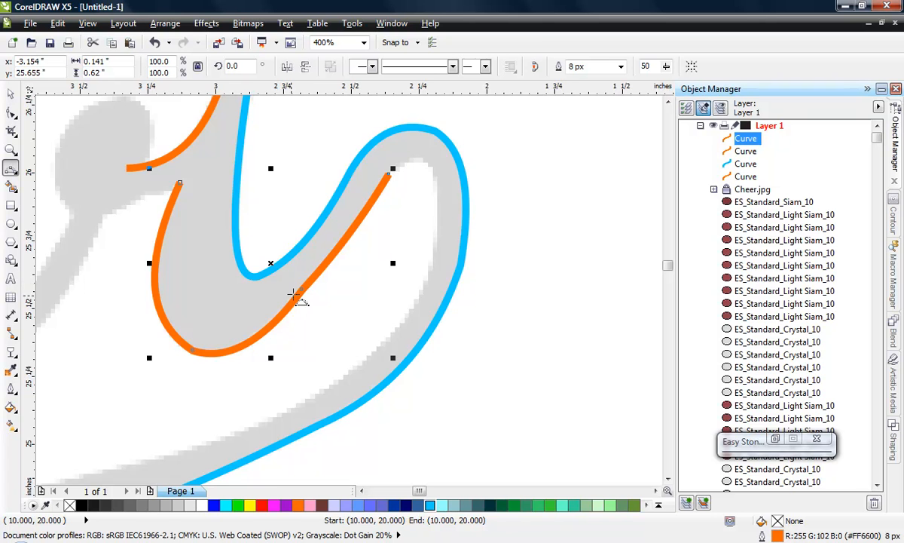
pyautogui.scroll(-1, 352, 236)
pyautogui.scroll(2, 397, 212)
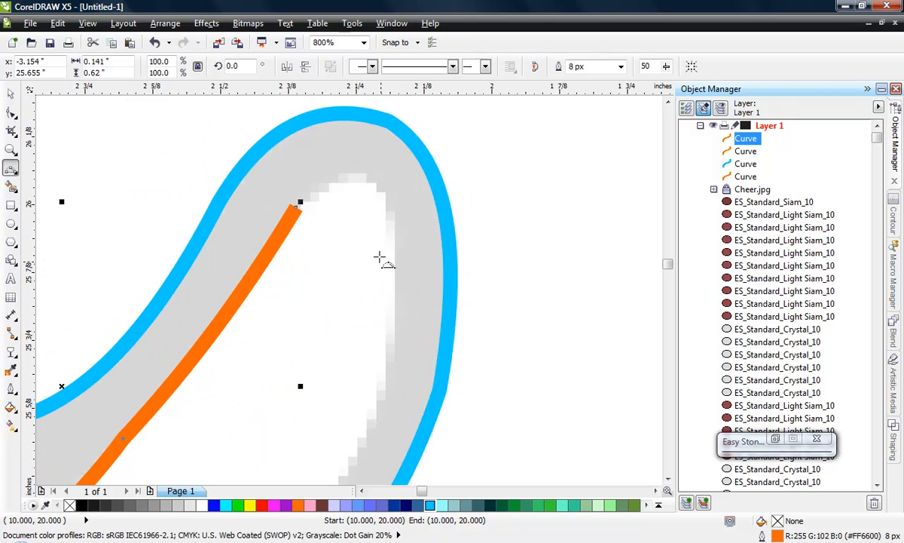
pyautogui.click(295, 207)
pyautogui.moveTo(398, 300); pyautogui.dragTo(370, 176)
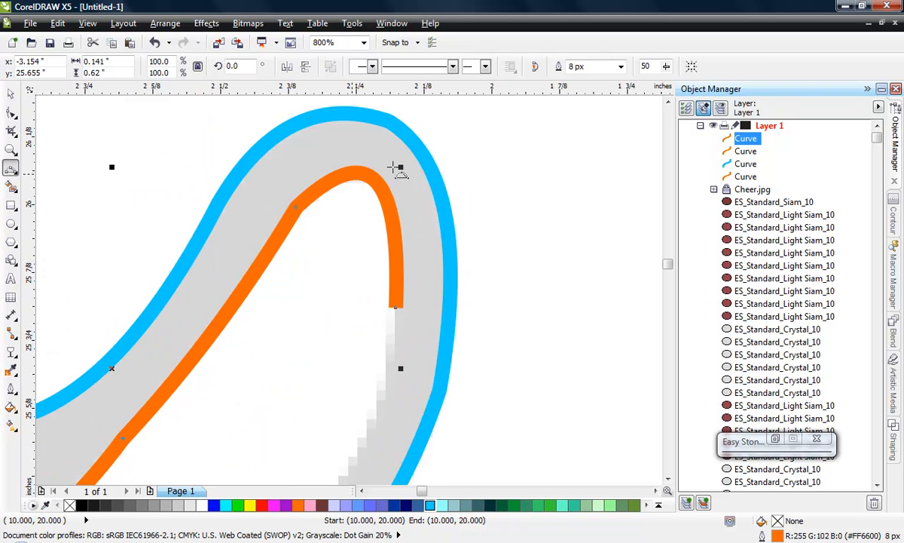
# - Continue the orange curve down the tail's inner bend with a 3-point segment ending at about (-2.66, 25.17) inches
pyautogui.scroll(-2, 460, 160)
pyautogui.scroll(1, 375, 286)
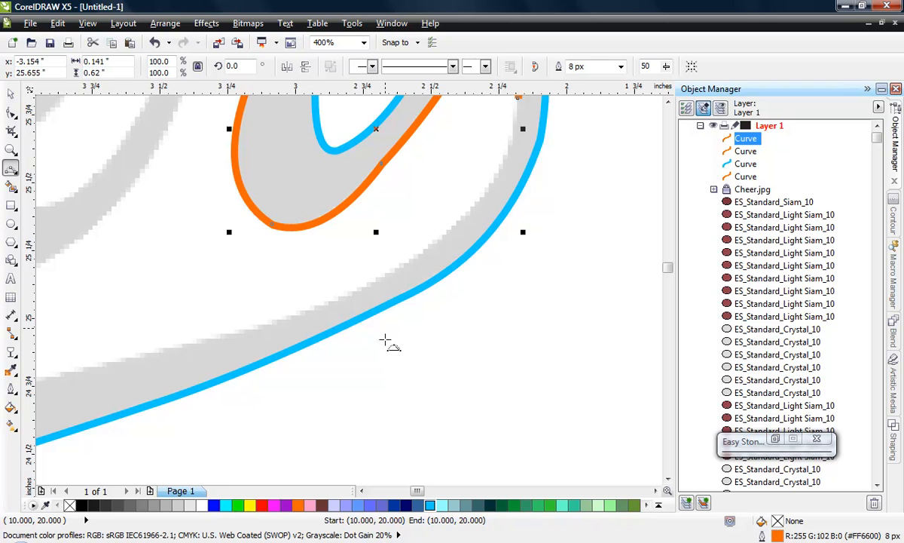
pyautogui.scroll(-1, 377, 317)
pyautogui.scroll(1, 411, 223)
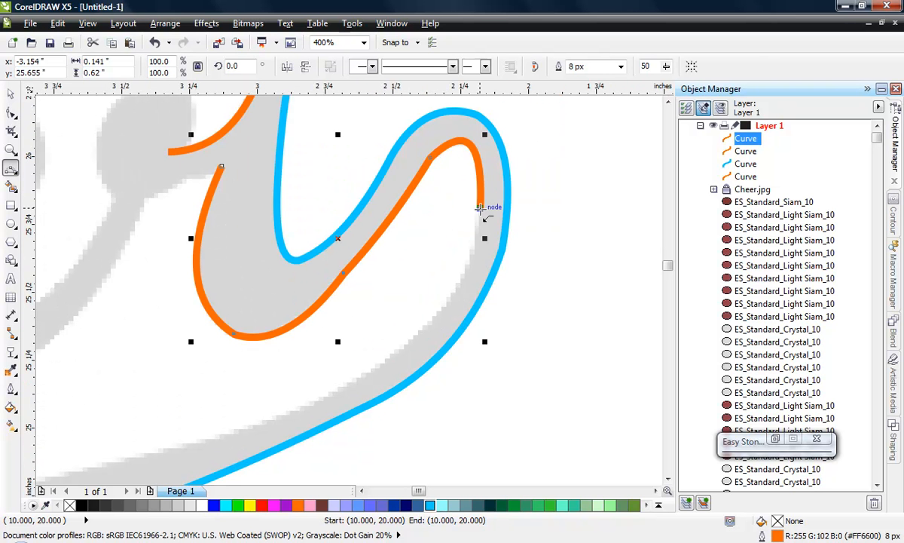
pyautogui.click(480, 207)
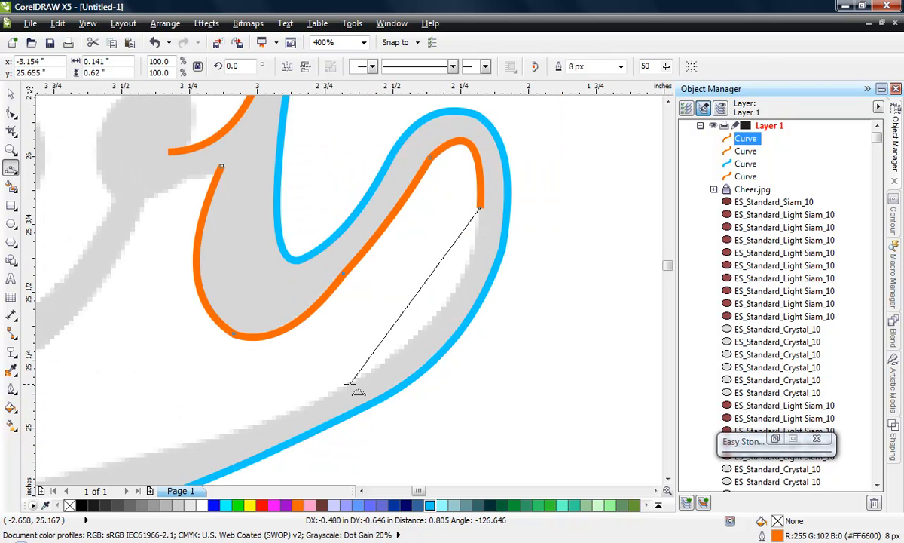
pyautogui.moveTo(350, 382); pyautogui.dragTo(452, 290)
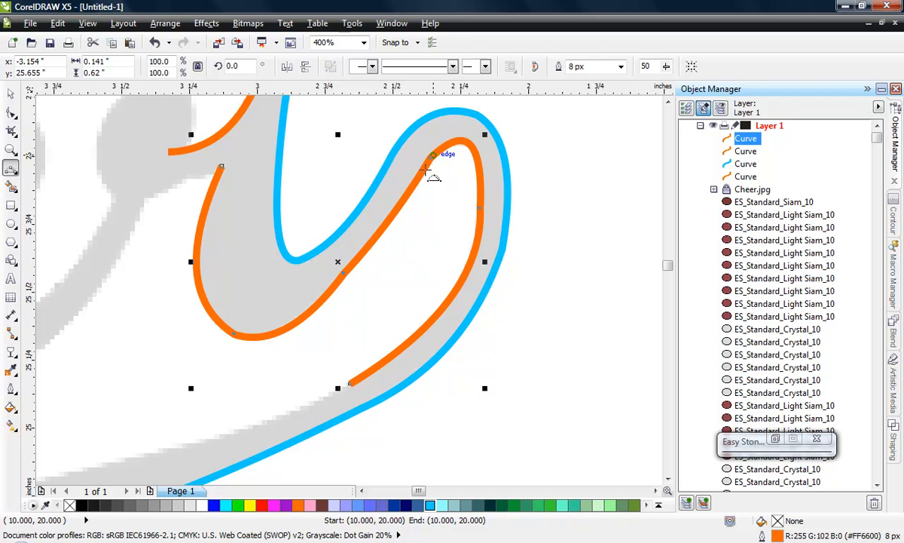
# - Extend the orange curve along the swoosh's upper edge to about (-3.66, 24.85) inches with a 3-point segment
pyautogui.scroll(-1, 459, 233)
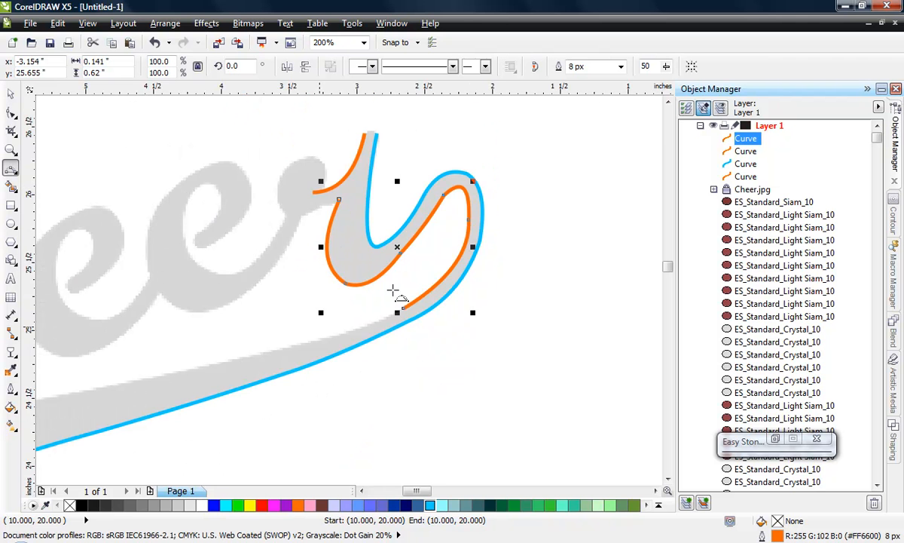
pyautogui.scroll(-1, 367, 370)
pyautogui.scroll(2, 434, 276)
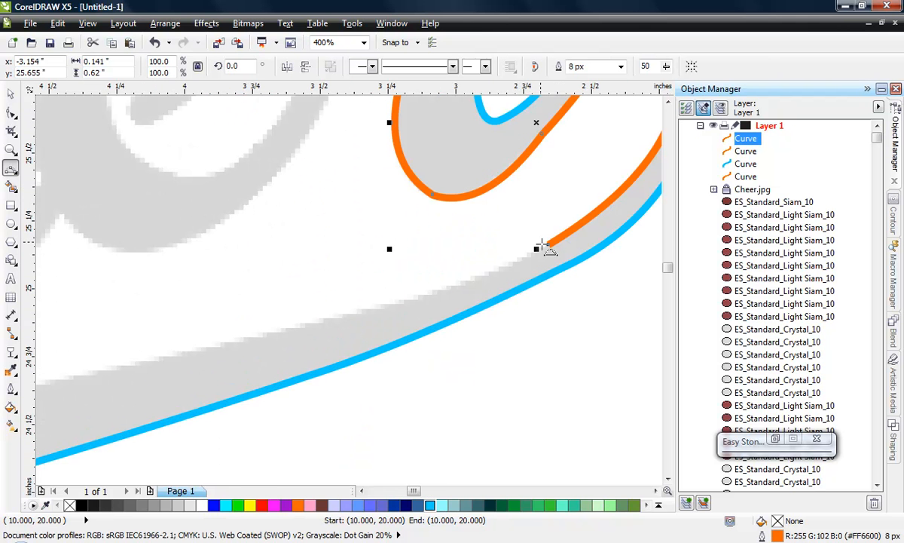
pyautogui.moveTo(549, 244); pyautogui.dragTo(279, 329)
pyautogui.click(445, 290)
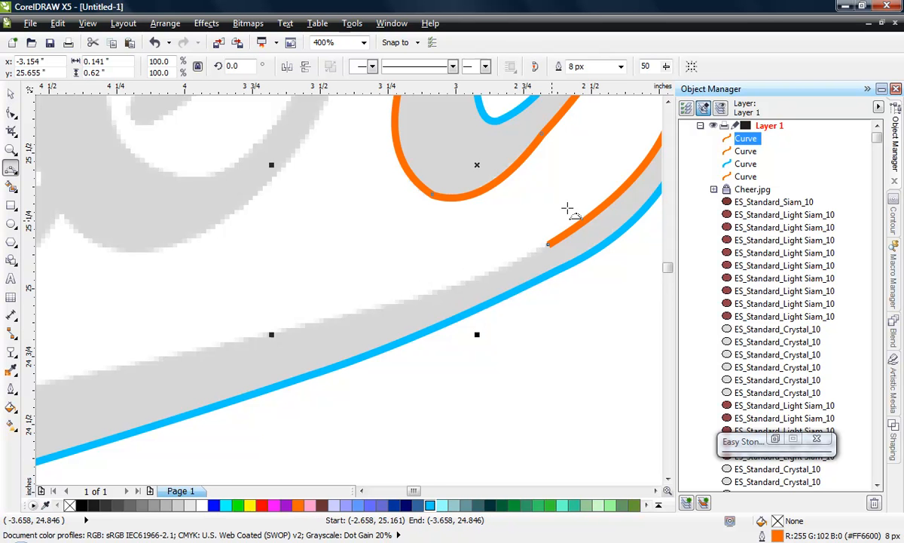
# - Add another 3-point segment along the swoosh's upper edge beneath the lettering, ending at about (-5.40, 24.49) inches
pyautogui.scroll(-1, 562, 209)
pyautogui.scroll(-1, 434, 289)
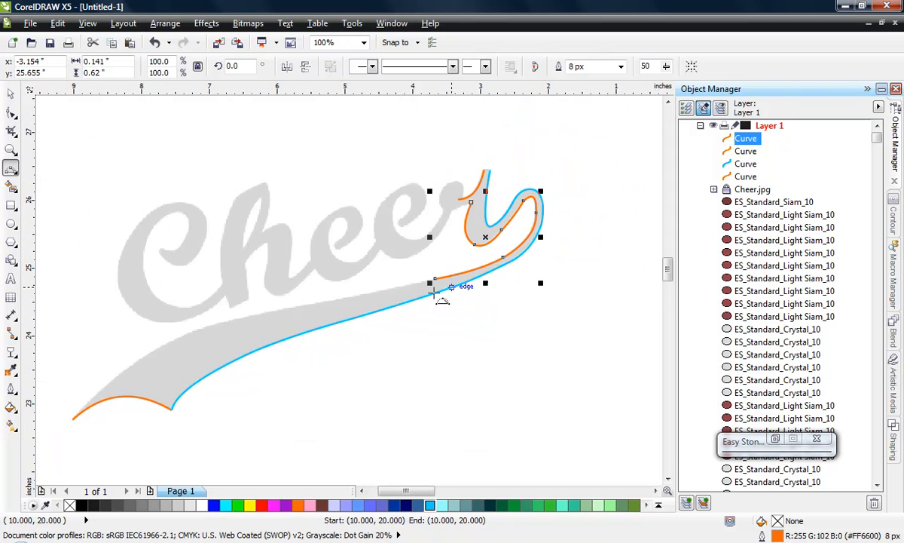
pyautogui.scroll(1, 434, 288)
pyautogui.scroll(1, 547, 240)
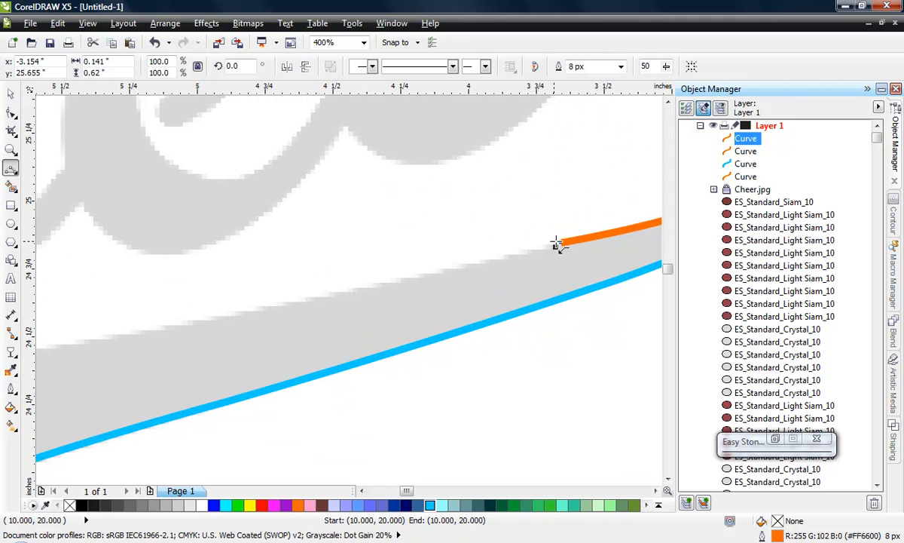
pyautogui.moveTo(560, 243); pyautogui.dragTo(147, 331)
pyautogui.click(366, 293)
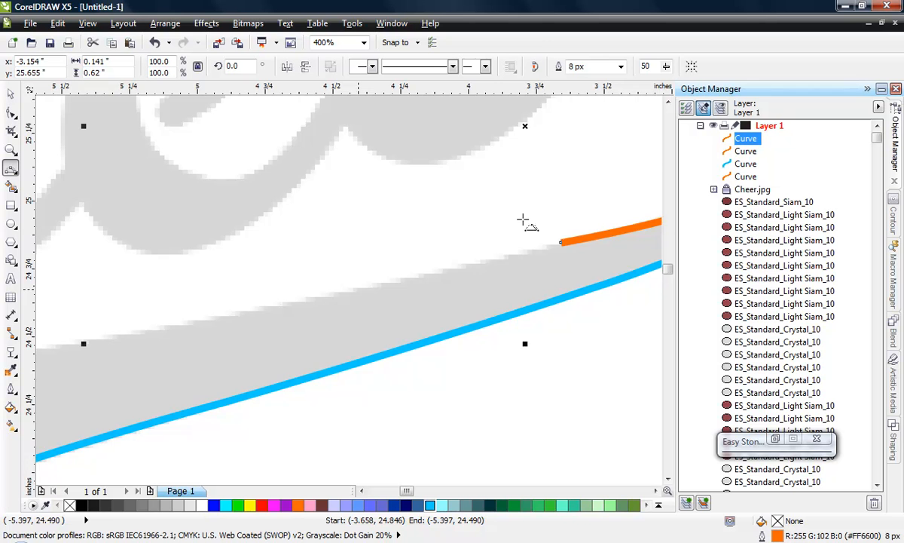
# - Finish tracing the swoosh's upper edge with two 3-point segments that reach the arc's outer end at the swoosh's left tip
pyautogui.scroll(-1, 539, 230)
pyautogui.scroll(-2, 558, 242)
pyautogui.scroll(1, 440, 274)
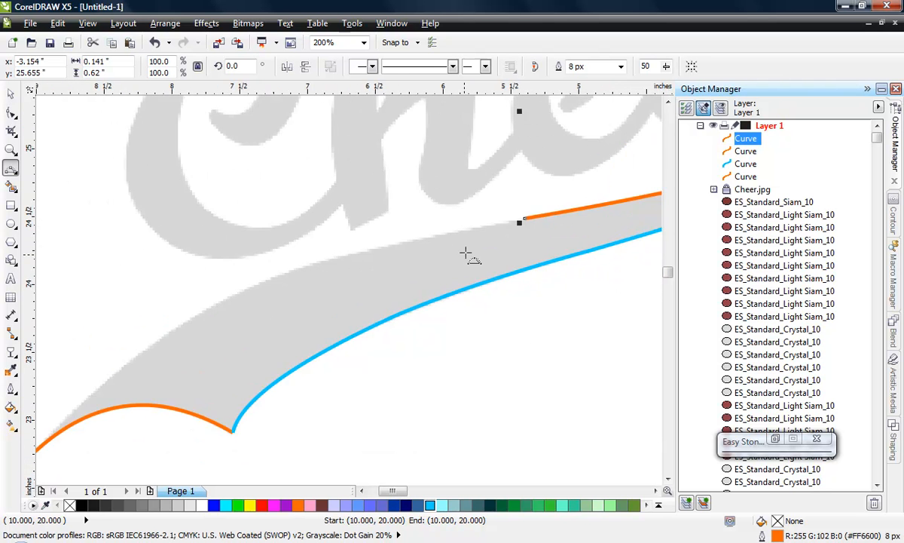
pyautogui.scroll(1, 468, 253)
pyautogui.moveTo(584, 183); pyautogui.dragTo(309, 235)
pyautogui.scroll(-1, 569, 151)
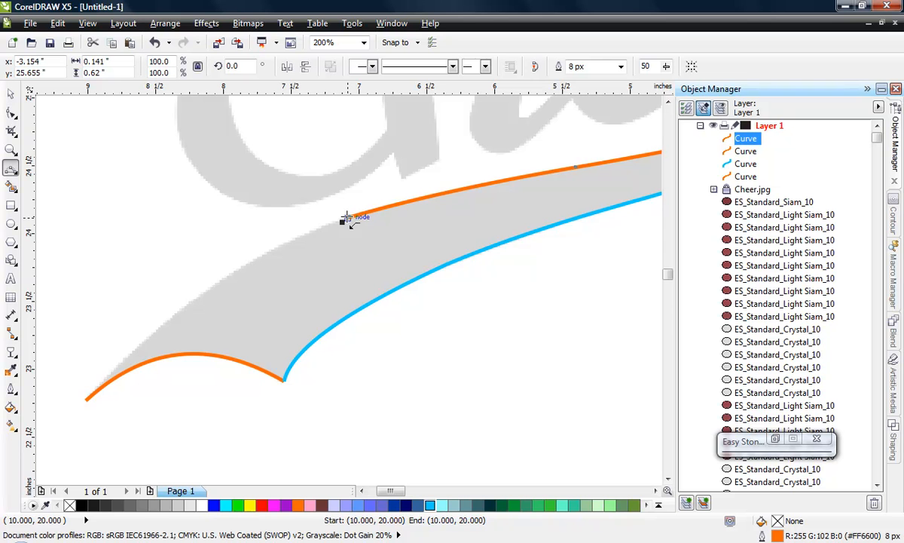
pyautogui.moveTo(347, 218); pyautogui.dragTo(195, 302)
pyautogui.scroll(-2, 136, 370)
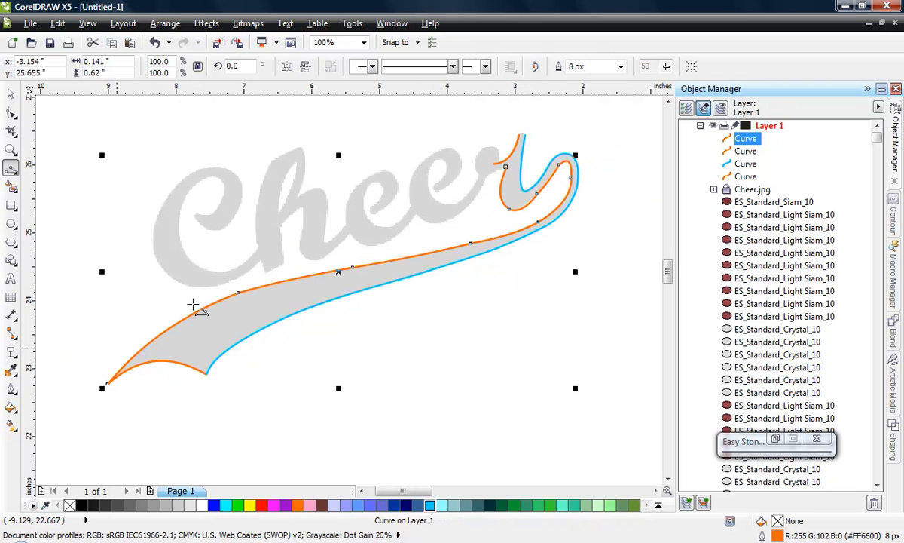
# - Move the orange arc from the swoosh's left end to just below the swoosh, centred at about (-8.38, 22.40) inches
pyautogui.click(9, 92)
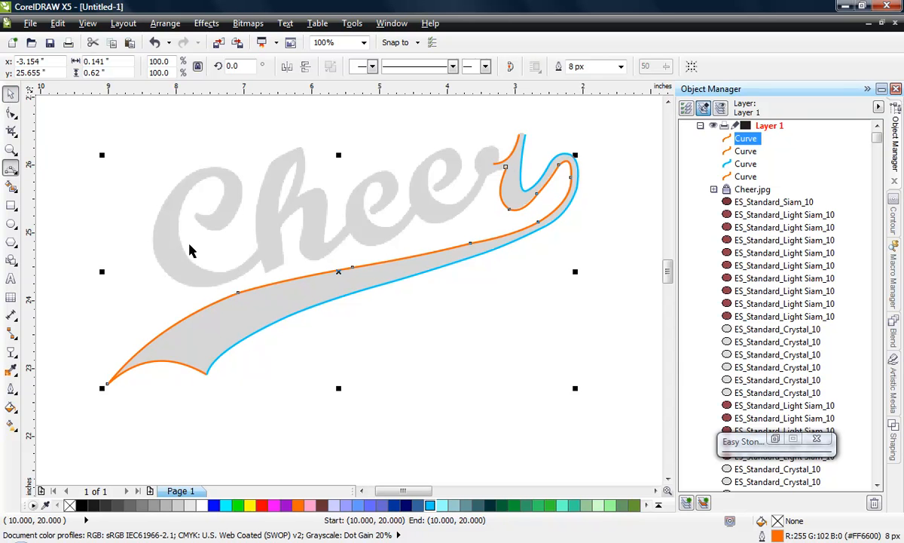
pyautogui.click(353, 375)
pyautogui.click(185, 367)
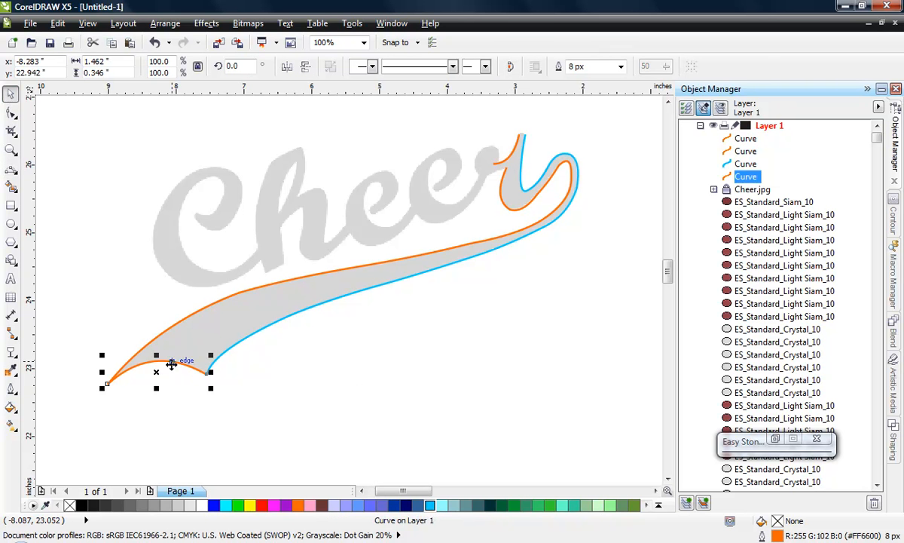
pyautogui.moveTo(172, 364); pyautogui.dragTo(166, 400)
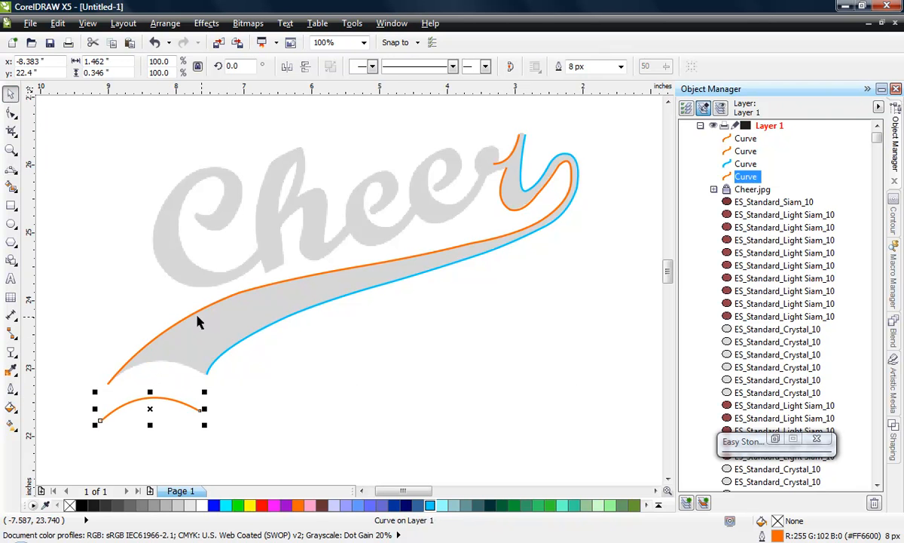
# - Undo the last move of the orange arc at the swoosh's left end and leave nothing selected
pyautogui.hotkey('ctrl', 'z')
pyautogui.click(259, 408)
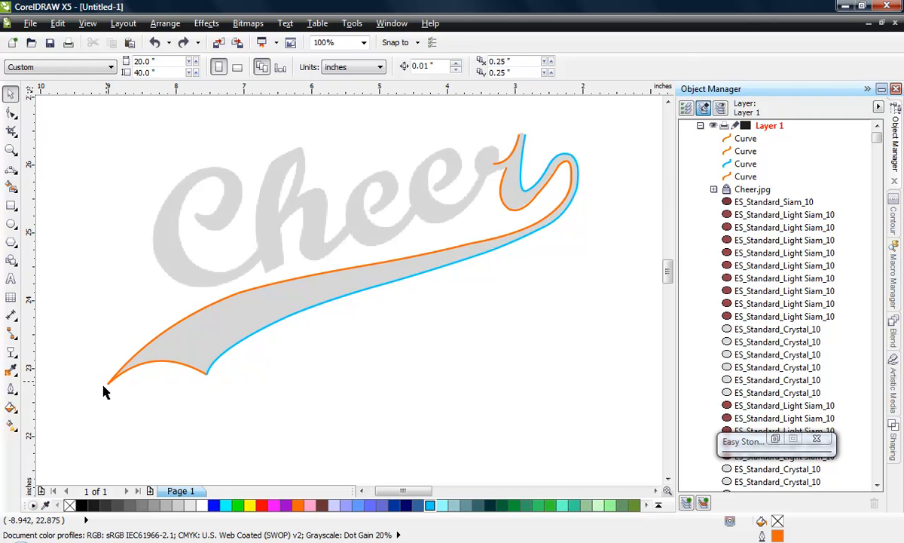
# - Start a curve over the top of the r's rounded end with a 3-point segment from about (-3.24, 26.09) to (-3.49, 26.24) inches
pyautogui.scroll(-1, 277, 399)
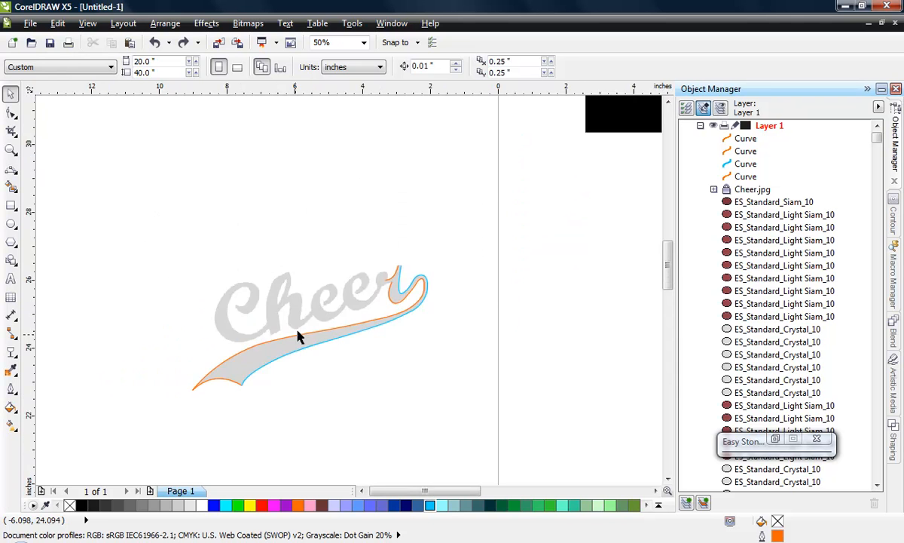
pyautogui.scroll(1, 355, 337)
pyautogui.scroll(2, 497, 257)
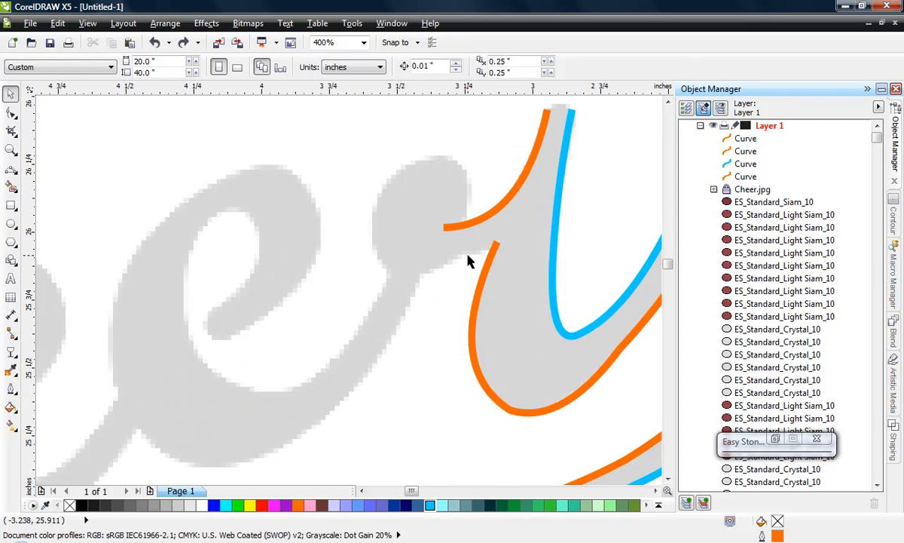
pyautogui.click(12, 169)
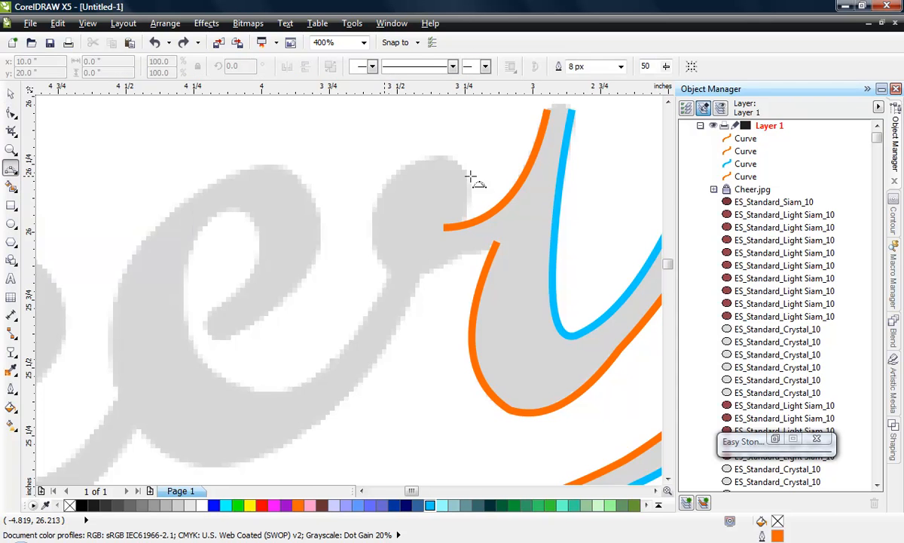
pyautogui.scroll(1, 474, 215)
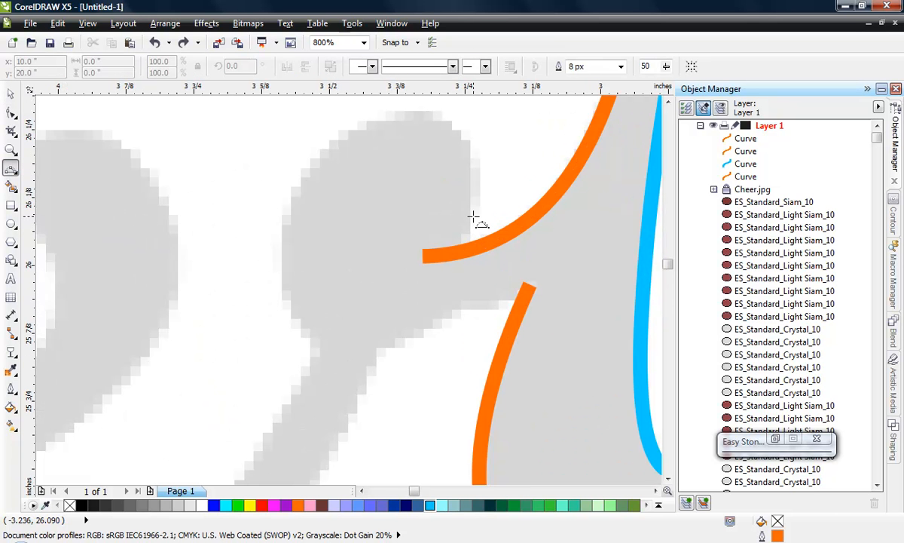
pyautogui.click(473, 216)
pyautogui.moveTo(337, 138); pyautogui.dragTo(337, 137)
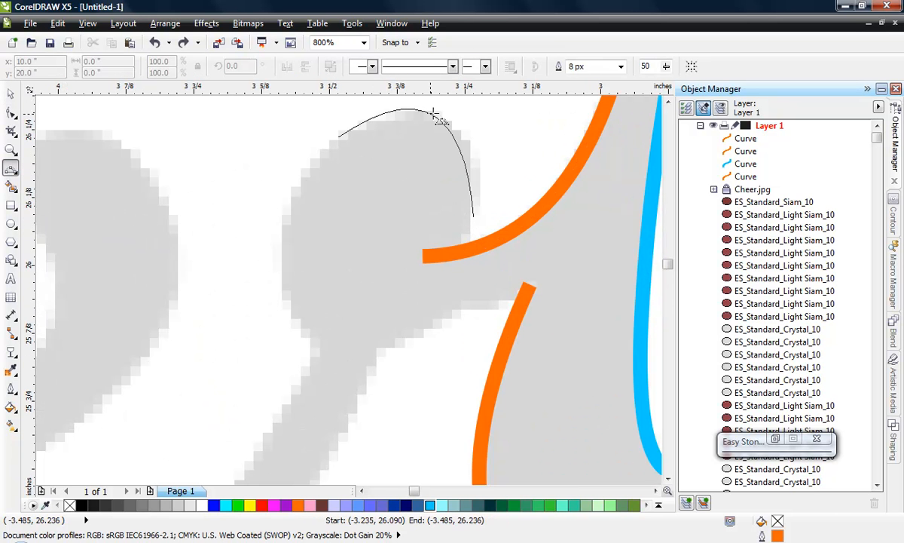
pyautogui.click(454, 125)
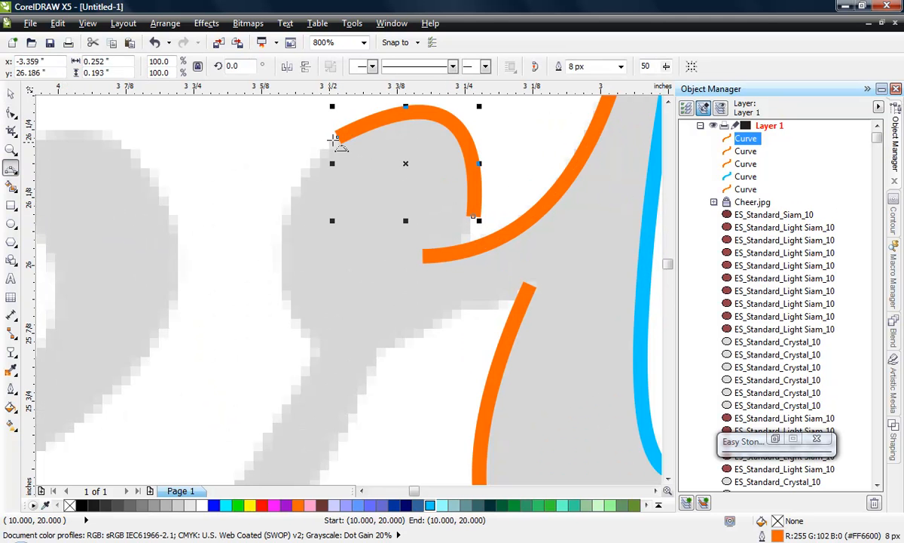
# - Extend the curve down the left side and along the underside of the r's rounded end, ending at about (-3.21, 25.95) inches
pyautogui.moveTo(337, 137); pyautogui.dragTo(317, 348)
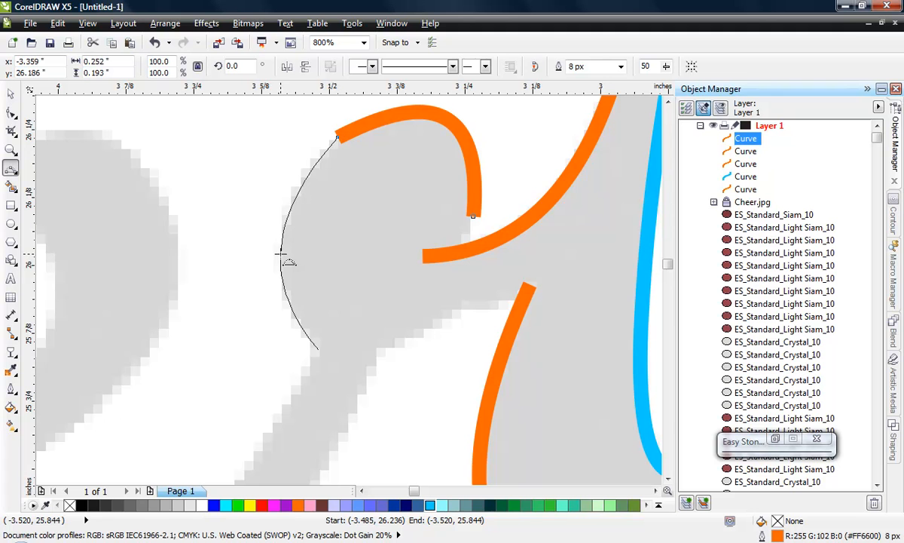
pyautogui.click(280, 250)
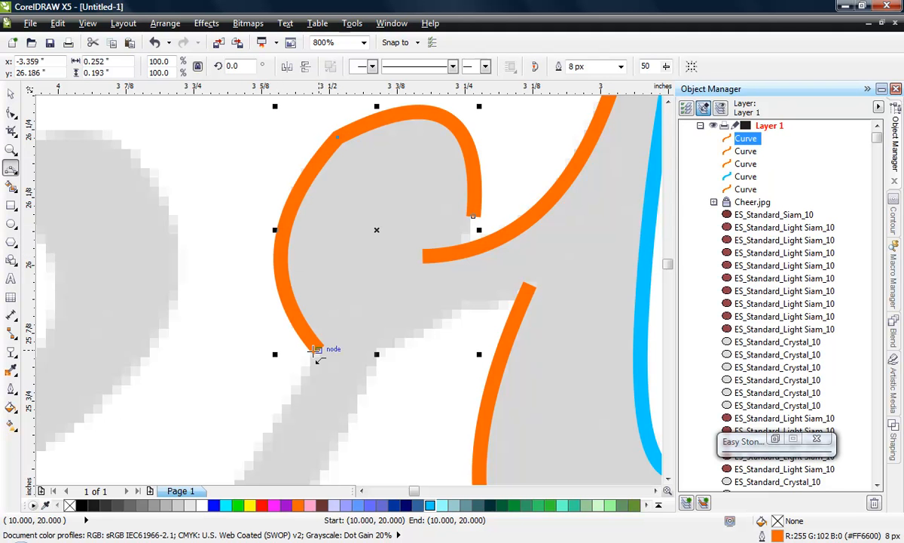
pyautogui.moveTo(315, 348); pyautogui.dragTo(488, 296)
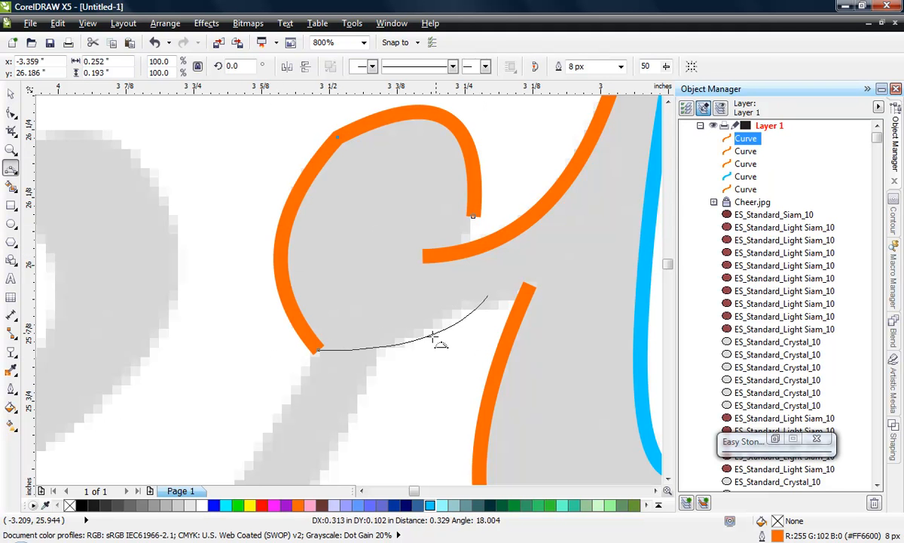
pyautogui.click(393, 352)
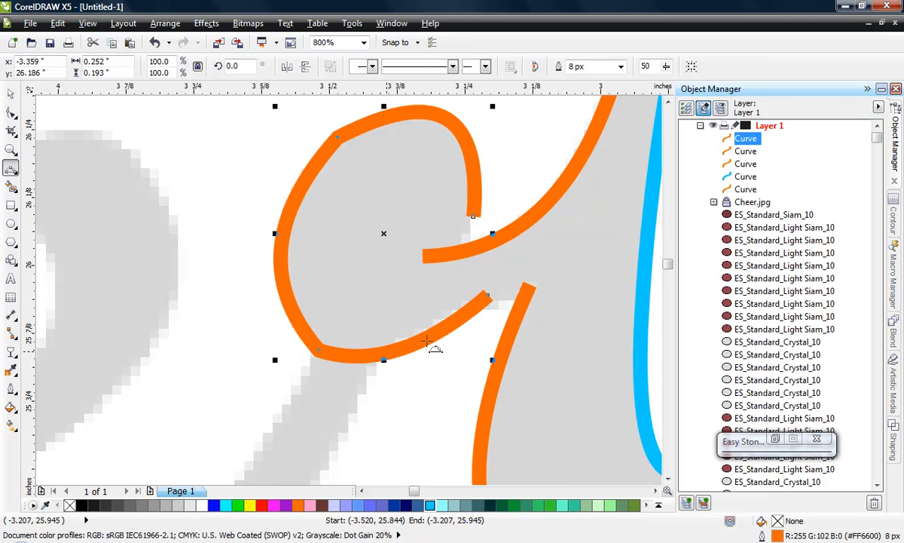
# - Start a separate curve along the second e's inner lower edge with two 3-point segments, from just below the r's rounded end to about (-4.29, 25.80) inches
pyautogui.scroll(-1, 432, 244)
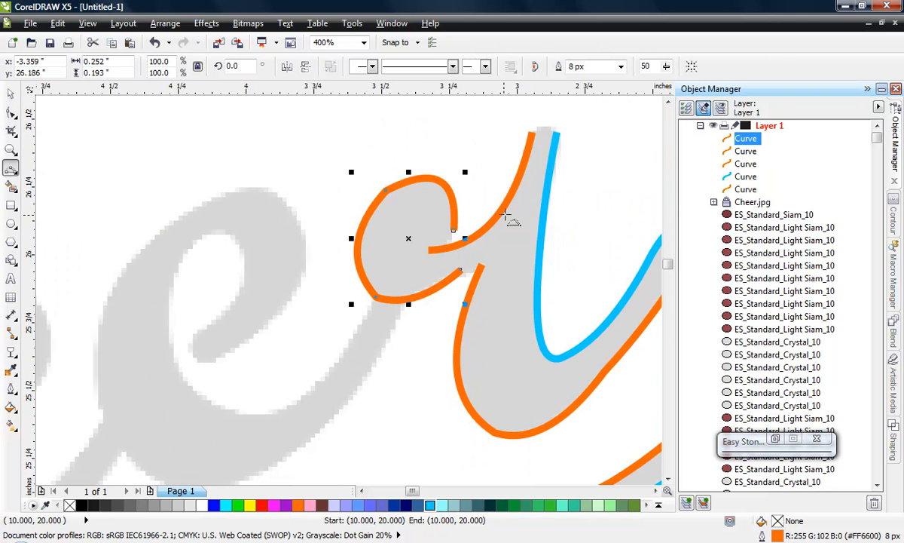
pyautogui.scroll(-1, 506, 217)
pyautogui.scroll(1, 392, 252)
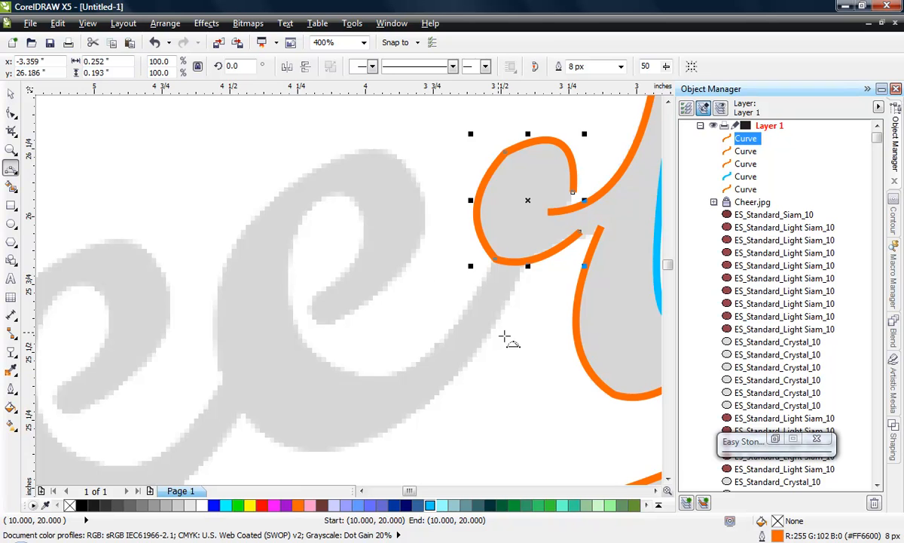
pyautogui.scroll(1, 482, 307)
pyautogui.scroll(-1, 407, 305)
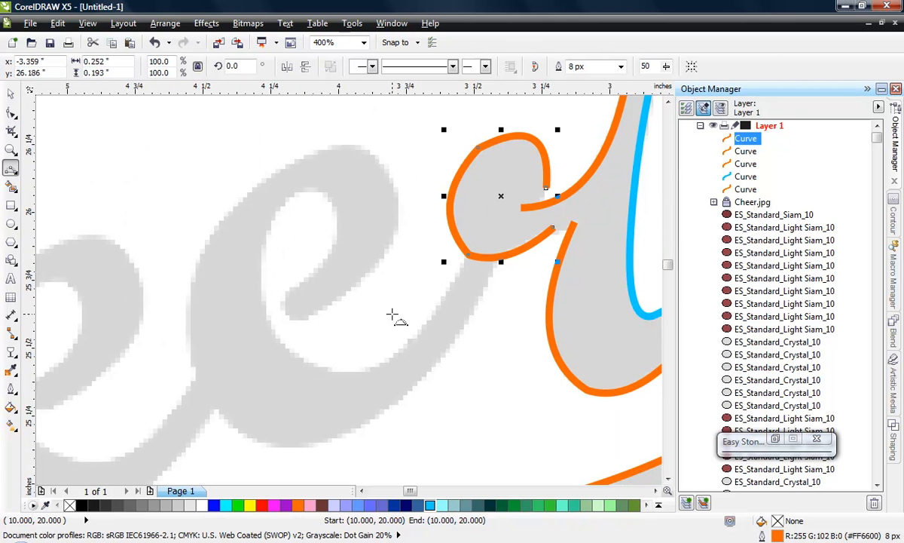
pyautogui.scroll(1, 431, 272)
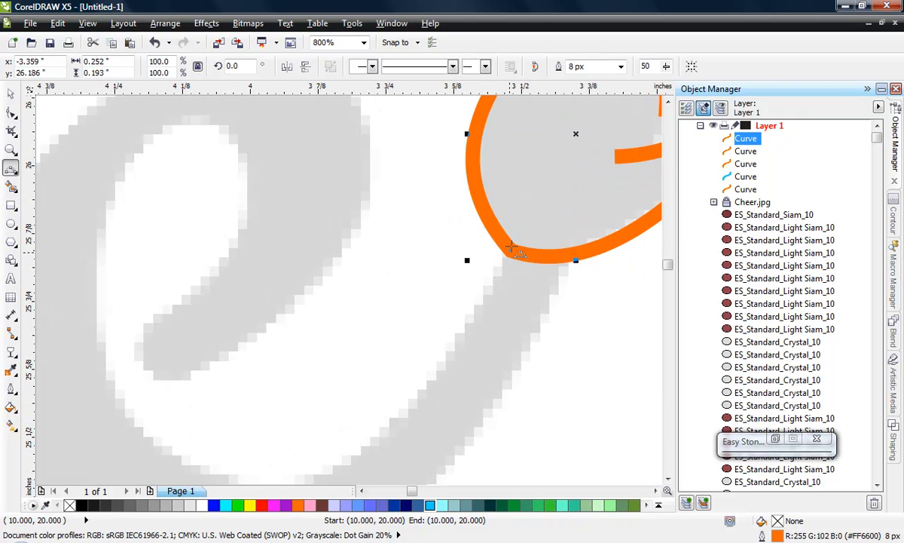
pyautogui.scroll(-1, 451, 264)
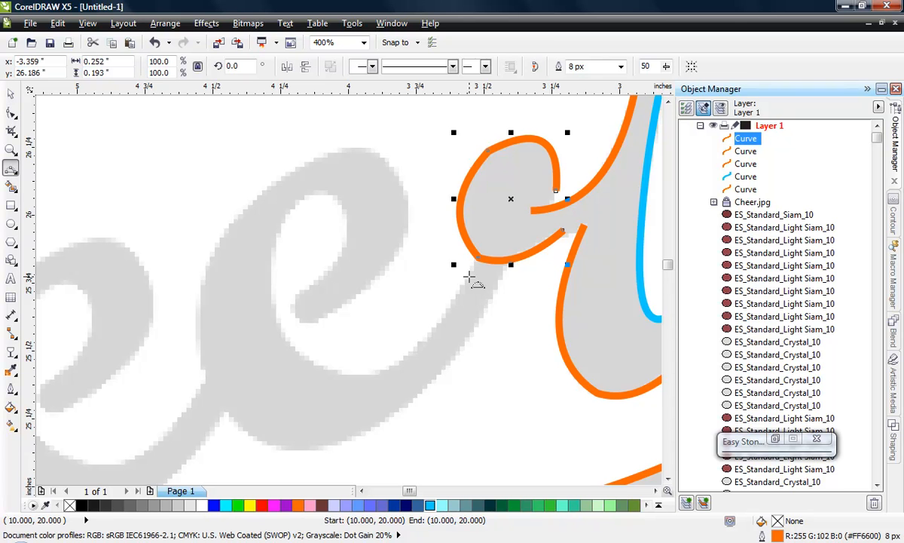
pyautogui.click(470, 277)
pyautogui.moveTo(364, 375); pyautogui.dragTo(417, 349)
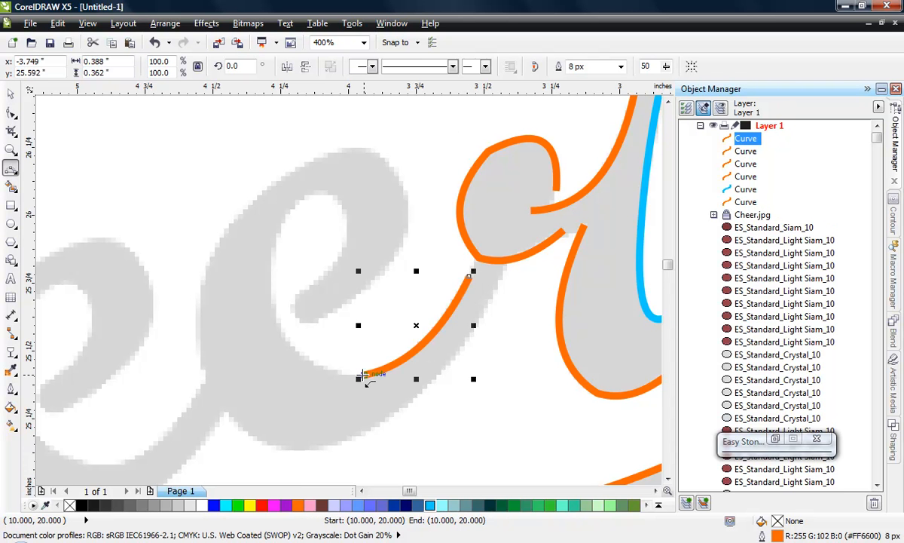
pyautogui.click(362, 374)
pyautogui.moveTo(269, 268); pyautogui.dragTo(296, 345)
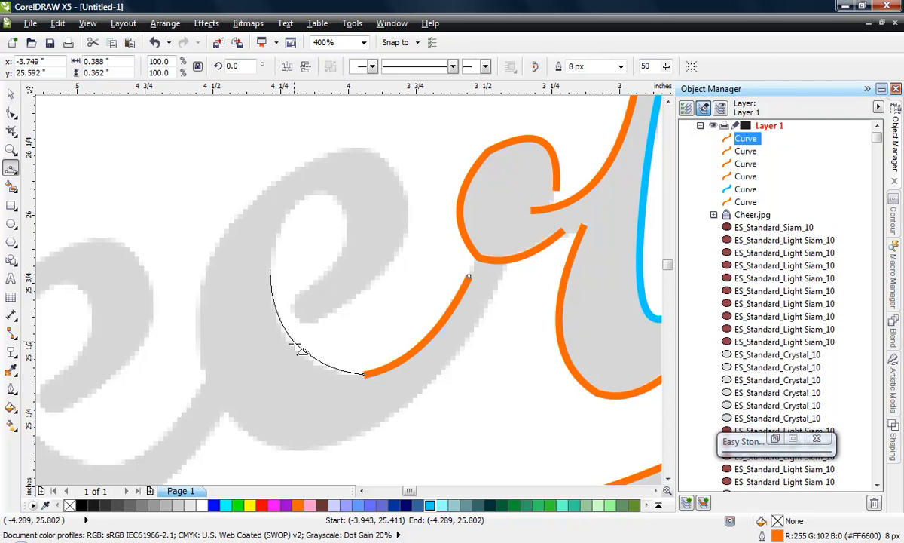
pyautogui.click(293, 348)
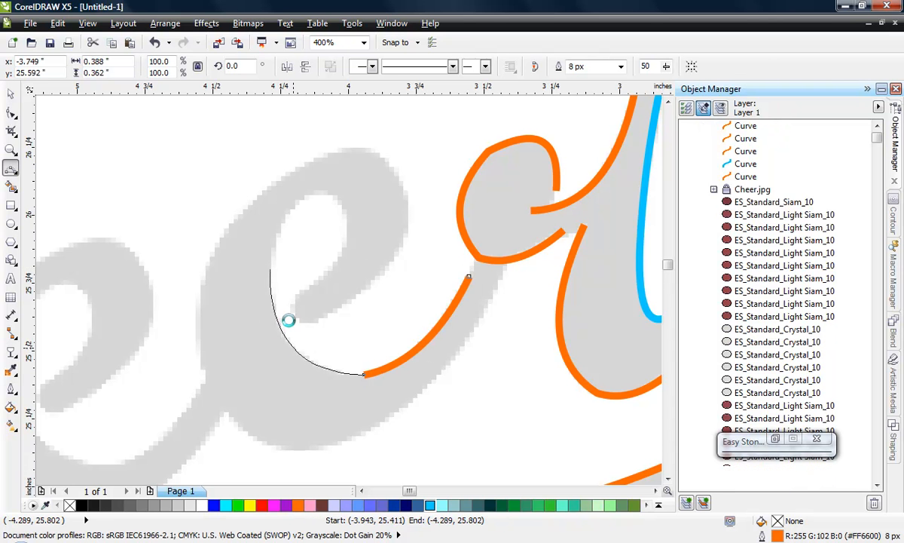
# - Extend the second e's inner curve around the top of its eye with two 3-point segments, ending at about (-4.02, 25.86) inches
pyautogui.click(270, 270)
pyautogui.moveTo(322, 194); pyautogui.dragTo(287, 213)
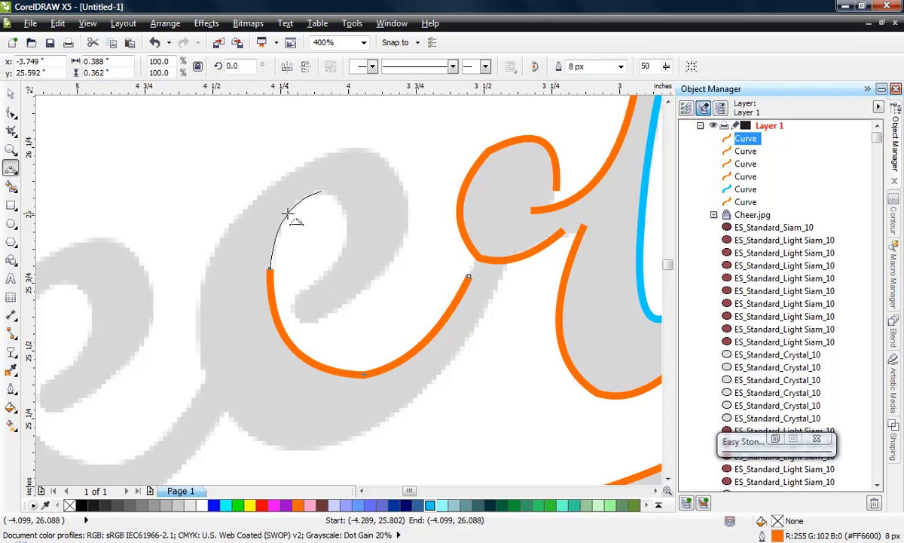
pyautogui.click(287, 214)
pyautogui.scroll(1, 323, 211)
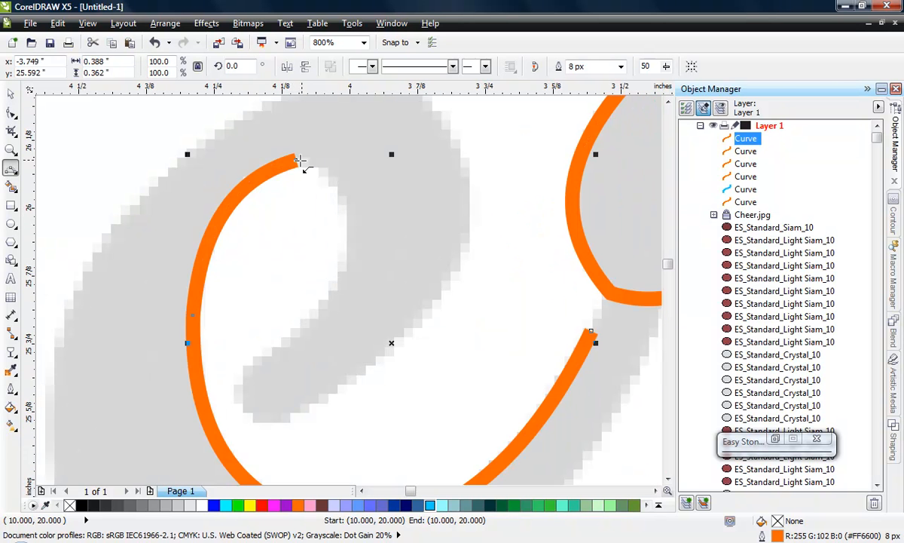
pyautogui.moveTo(340, 283); pyautogui.dragTo(344, 211)
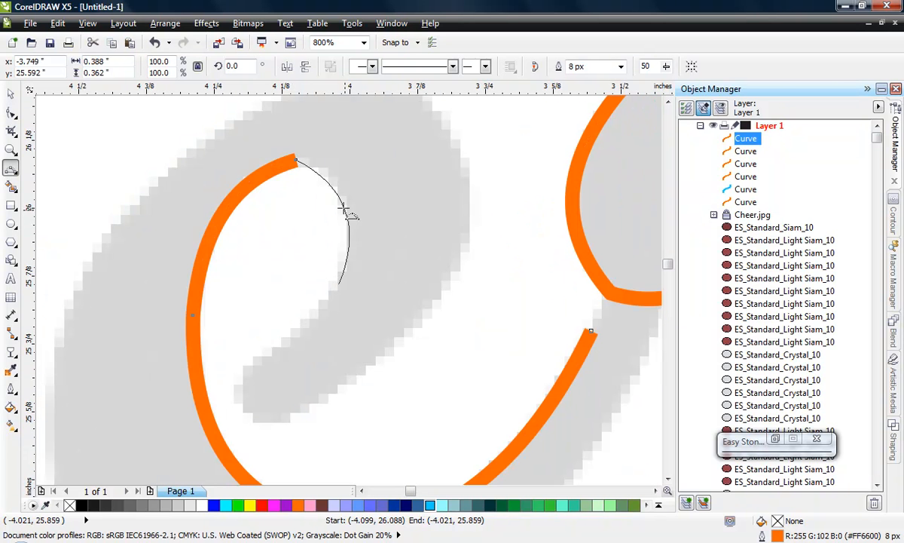
pyautogui.click(342, 186)
# - Finish the second e's inner curve with a 3-point segment along the eye's lower edge to about (-4.20, 25.69) inches
pyautogui.scroll(-1, 424, 186)
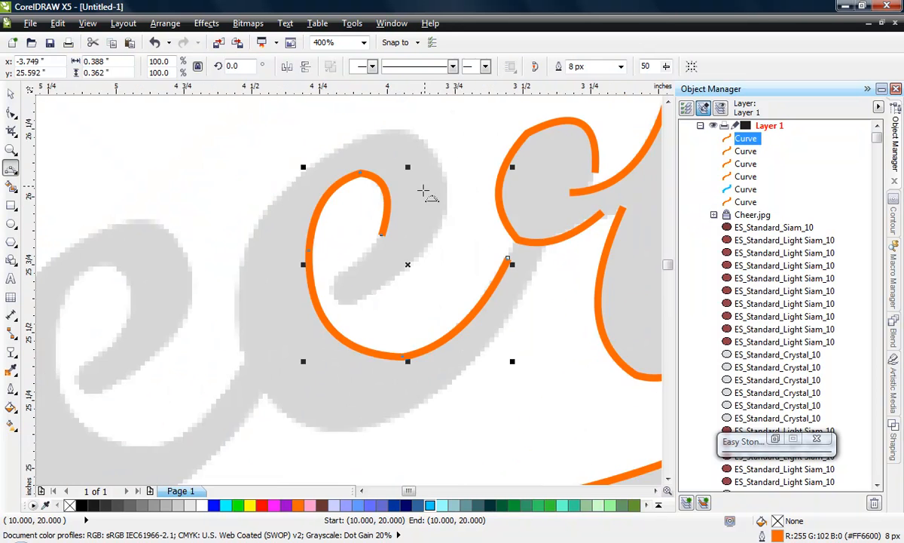
pyautogui.scroll(1, 378, 251)
pyautogui.moveTo(383, 220); pyautogui.dragTo(287, 306)
pyautogui.click(341, 273)
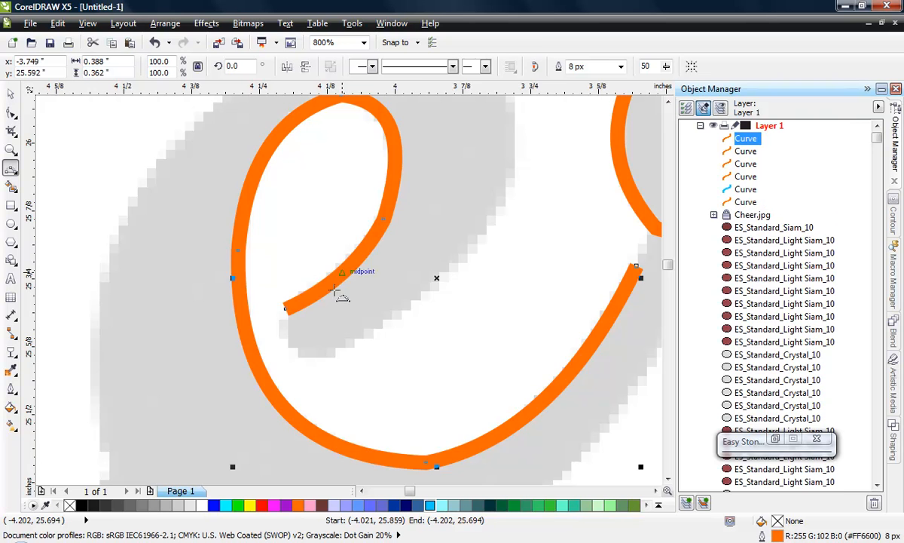
# - Trace the second e's outer edge with three 3-point segments, from about (-4.14, 25.60) over the top to (-4.45, 25.94) inches
pyautogui.scroll(-1, 323, 320)
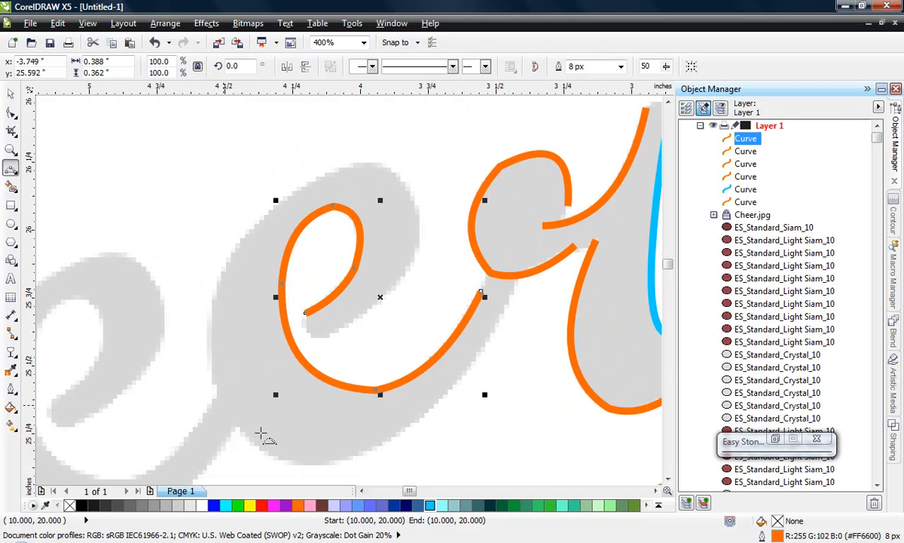
pyautogui.moveTo(325, 339); pyautogui.dragTo(418, 205)
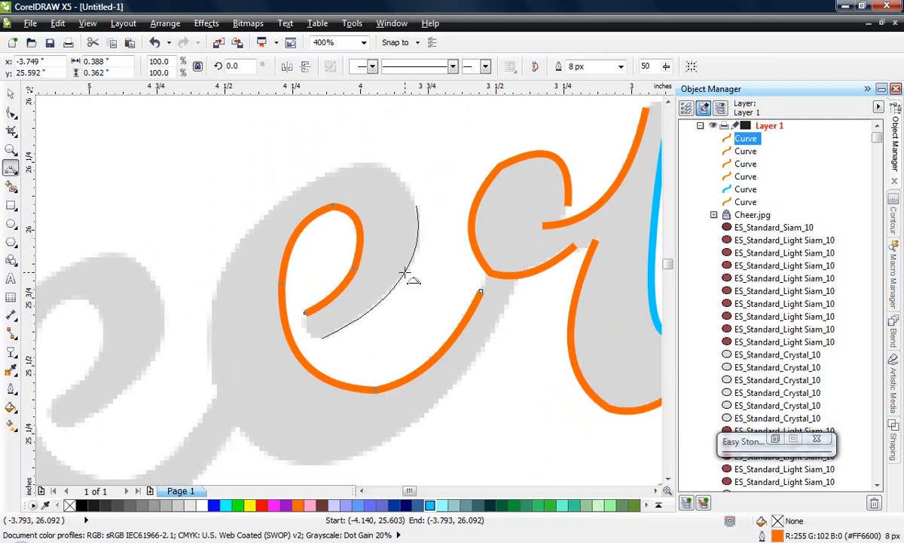
pyautogui.click(410, 234)
pyautogui.moveTo(416, 204); pyautogui.dragTo(353, 165)
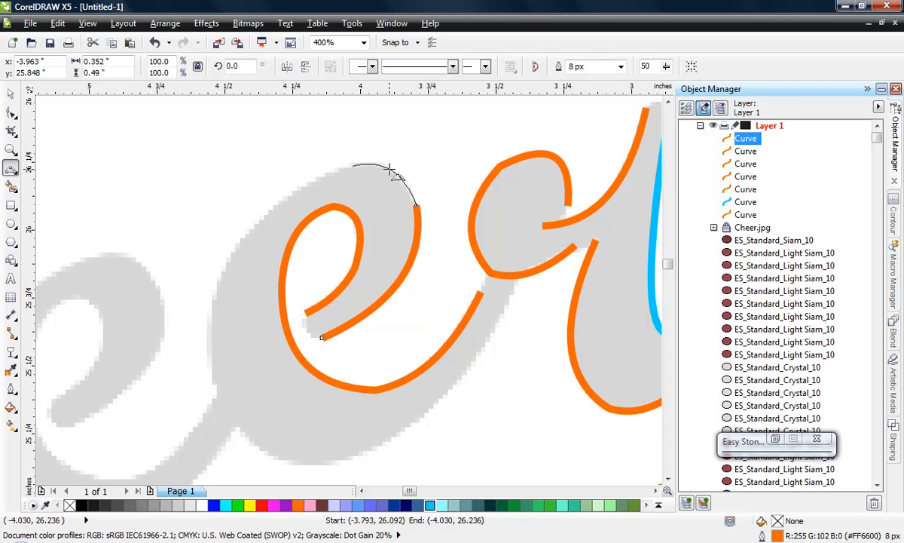
pyautogui.click(358, 166)
pyautogui.moveTo(351, 166); pyautogui.dragTo(238, 245)
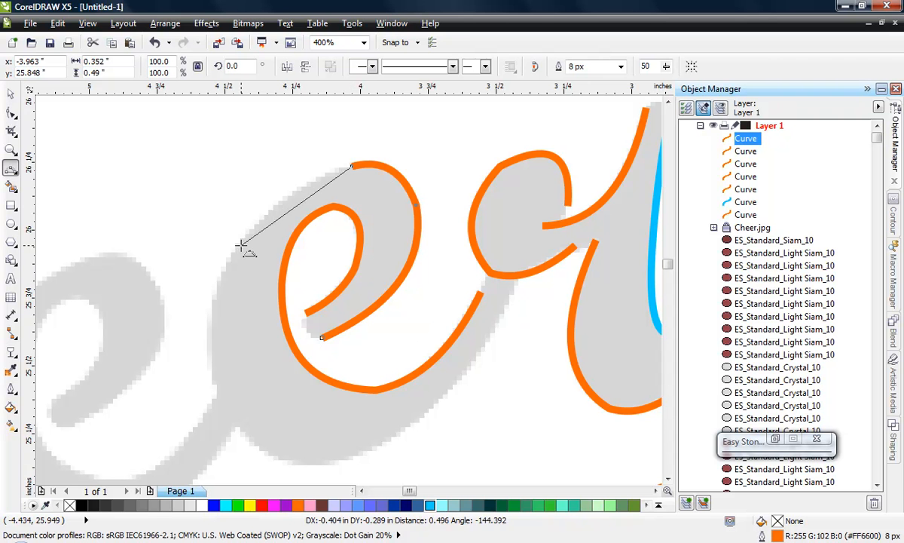
pyautogui.click(285, 198)
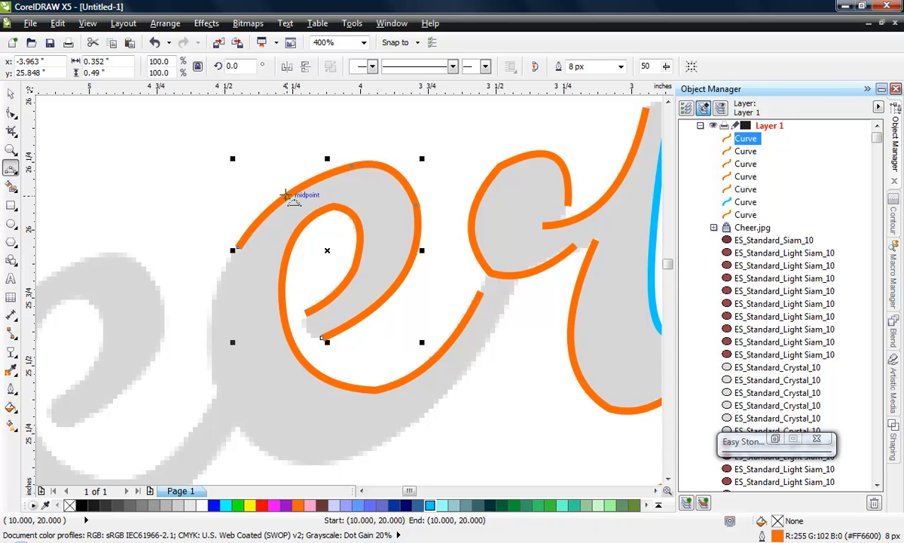
# - Continue the second e's outer curve down its left side, around the bottom and up the tail to about (-3.44, 25.77) inches
pyautogui.scroll(-1, 292, 196)
pyautogui.scroll(1, 252, 299)
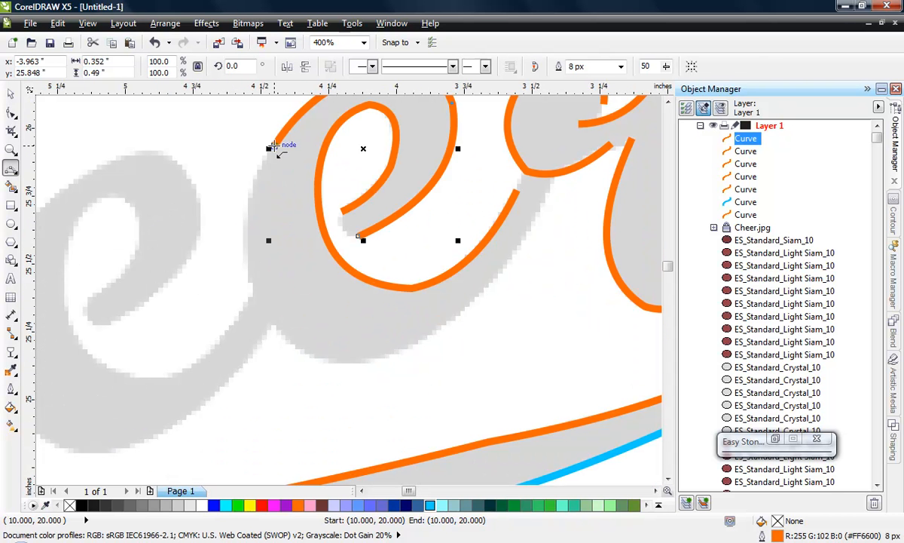
pyautogui.moveTo(272, 147); pyautogui.dragTo(301, 351)
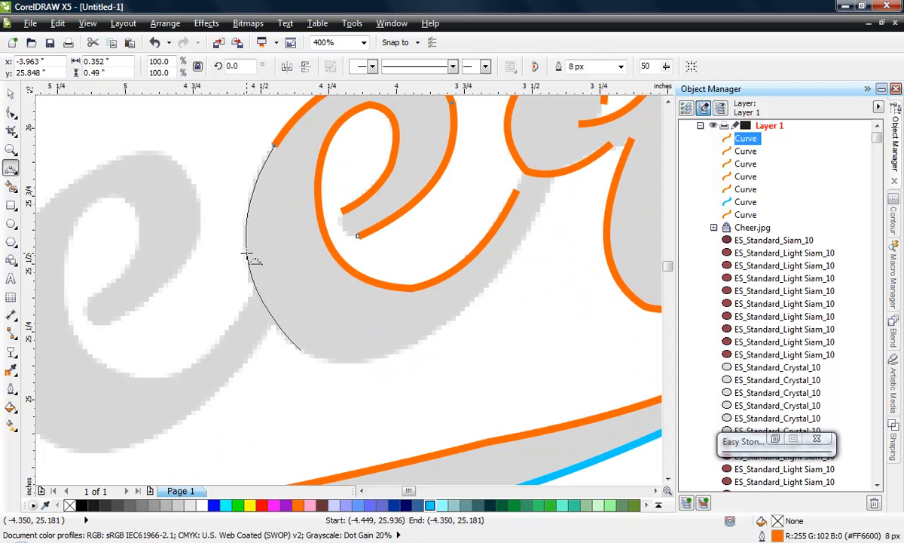
pyautogui.click(249, 256)
pyautogui.moveTo(302, 350); pyautogui.dragTo(547, 194)
pyautogui.click(358, 365)
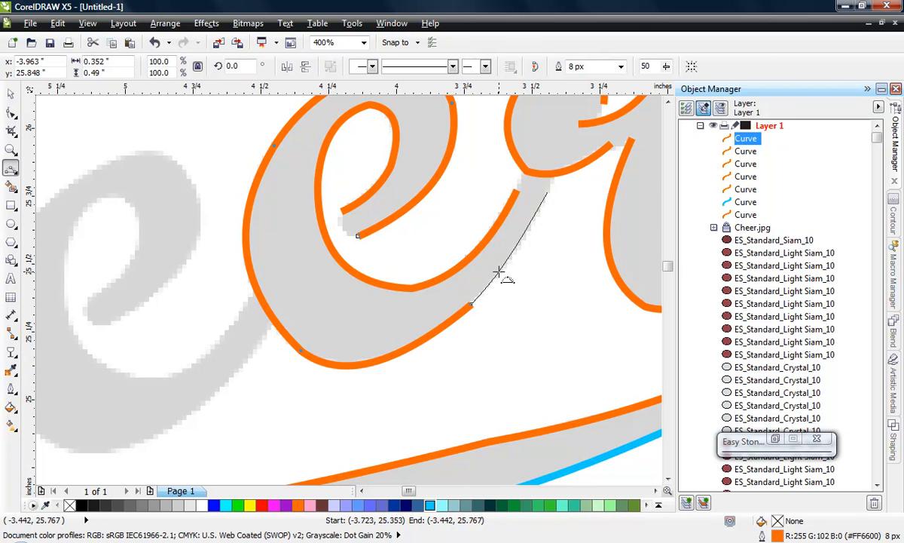
pyautogui.click(499, 271)
# - Duplicate the second e's inner and outer curves together onto the first e, centring the copy at about (-4.93, 25.35) inches
pyautogui.scroll(-1, 473, 343)
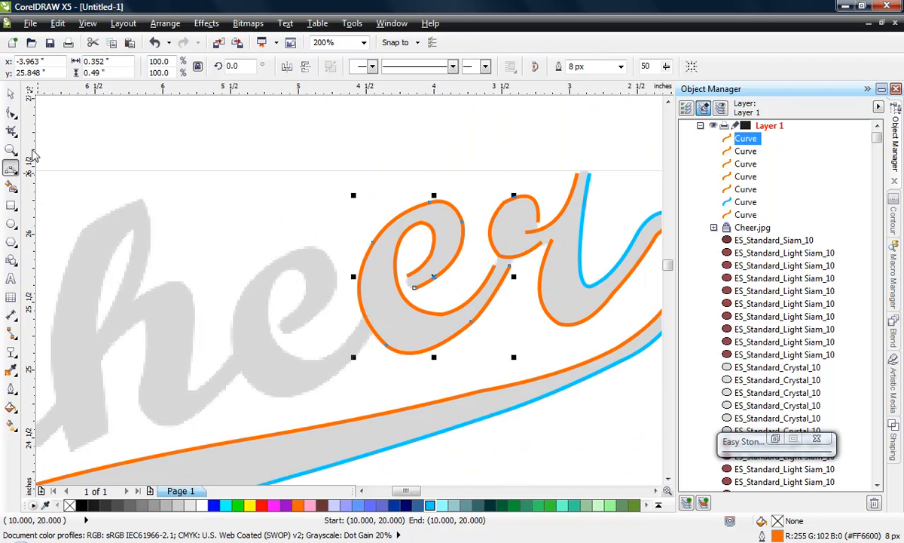
pyautogui.click(11, 94)
pyautogui.click(380, 276)
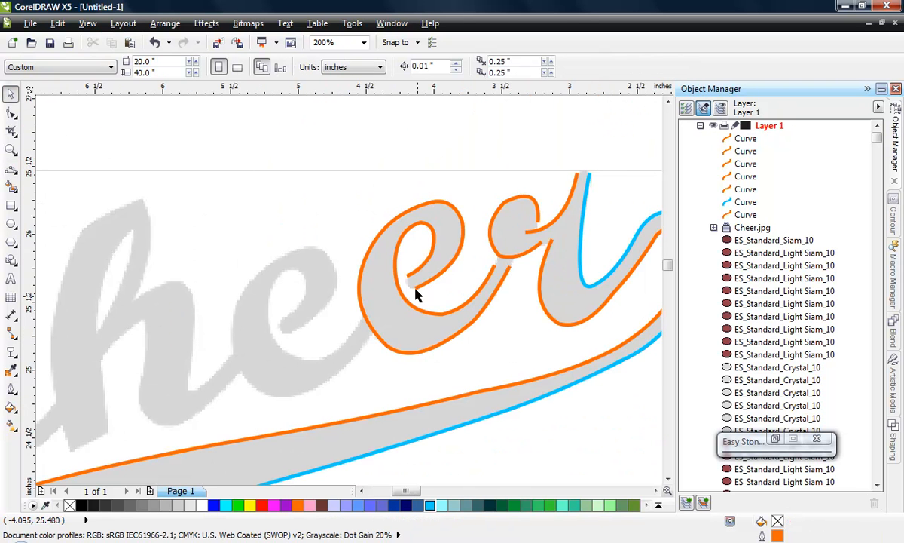
pyautogui.click(427, 224)
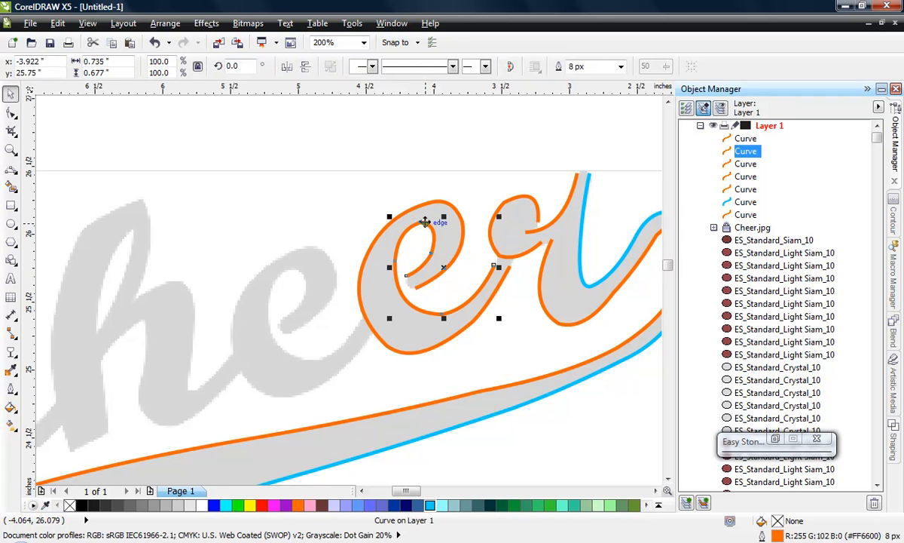
pyautogui.keyDown('shift'); pyautogui.click(434, 205); pyautogui.keyUp('shift')
pyautogui.moveTo(433, 202); pyautogui.dragTo(303, 249)
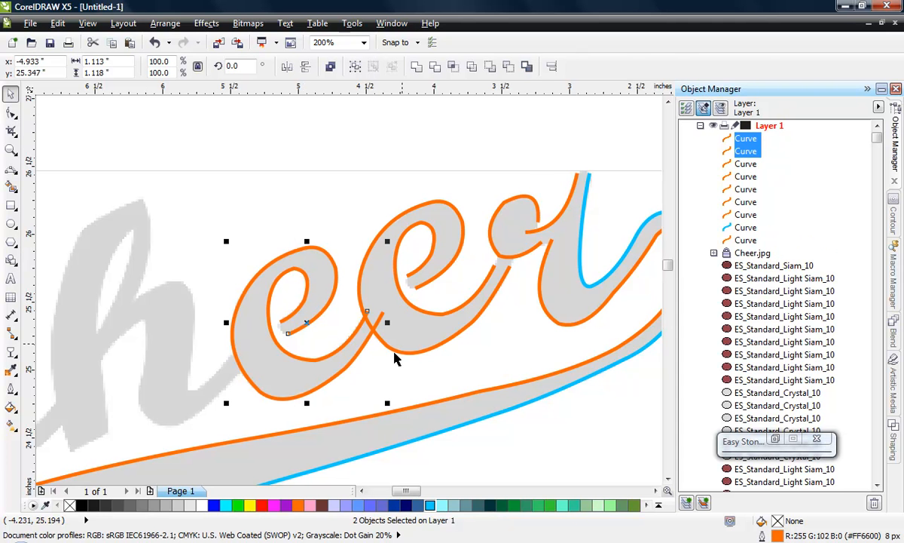
pyautogui.click(388, 354)
# - Trim the first e's inner curve where its tail meets the second e by adding a node at about (-4.55, 25.32) inches and deleting the end node
pyautogui.scroll(1, 369, 342)
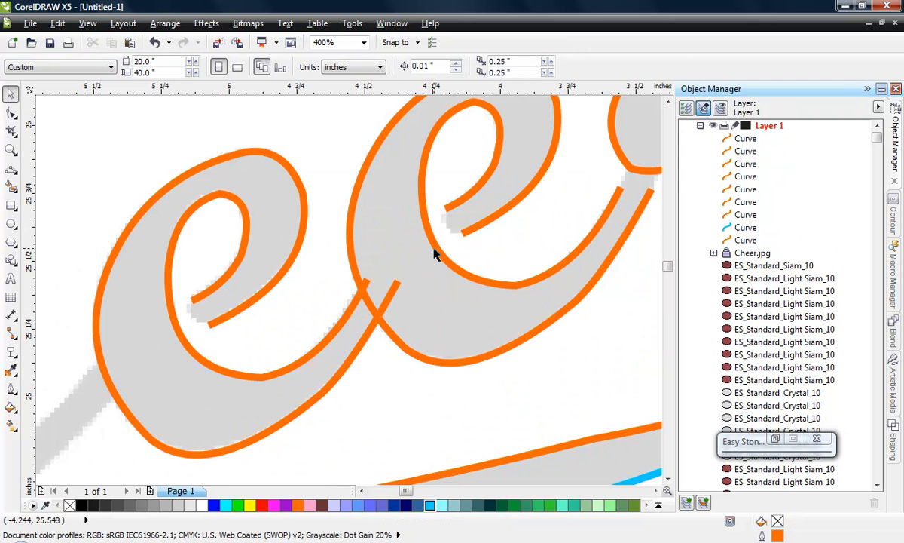
pyautogui.click(11, 113)
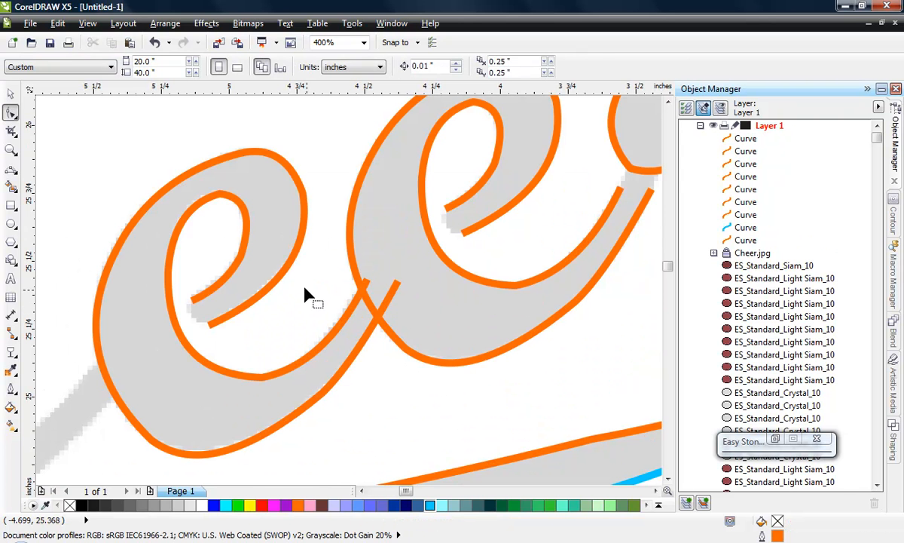
pyautogui.click(348, 319)
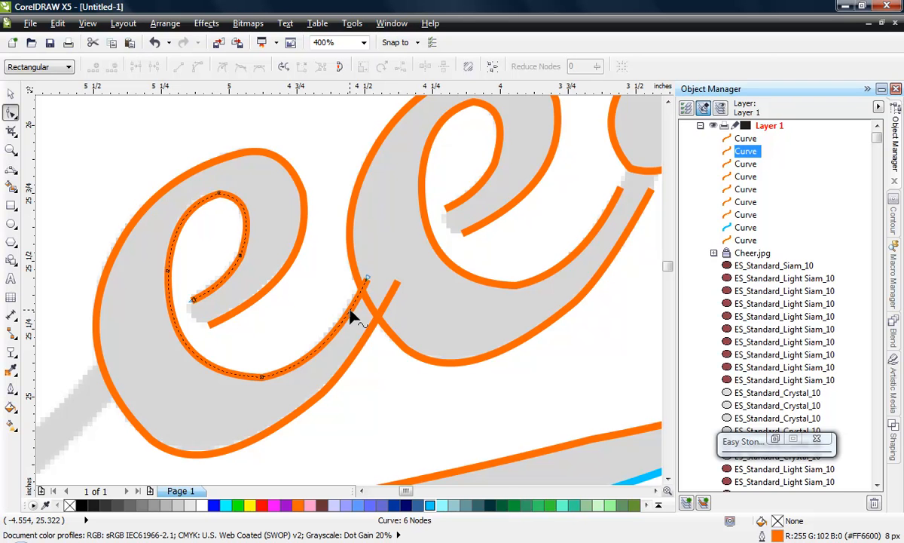
pyautogui.doubleClick(350, 312)
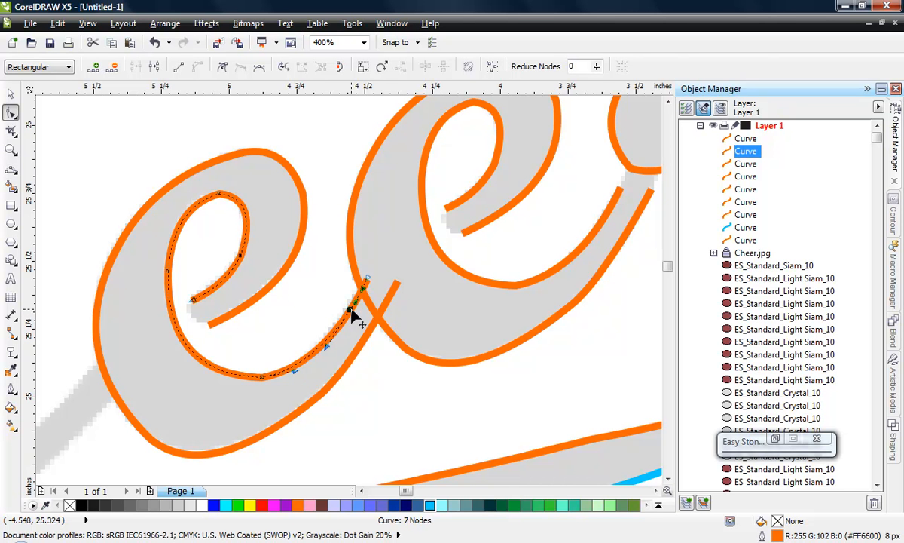
pyautogui.click(367, 278)
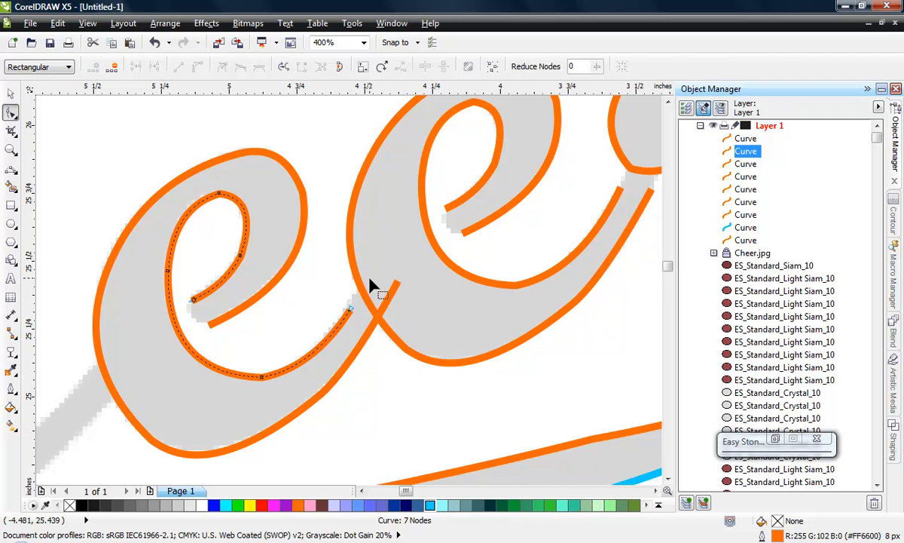
pyautogui.press('Delete')
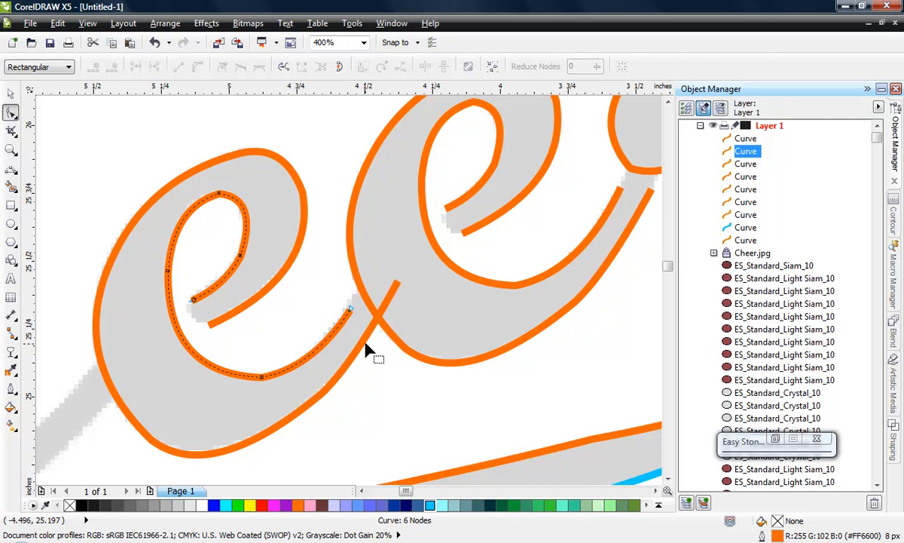
# - Shorten the first e's outer curve by adding a node at about (-4.50, 25.20) inches and removing the end node inside the second e
pyautogui.click(363, 347)
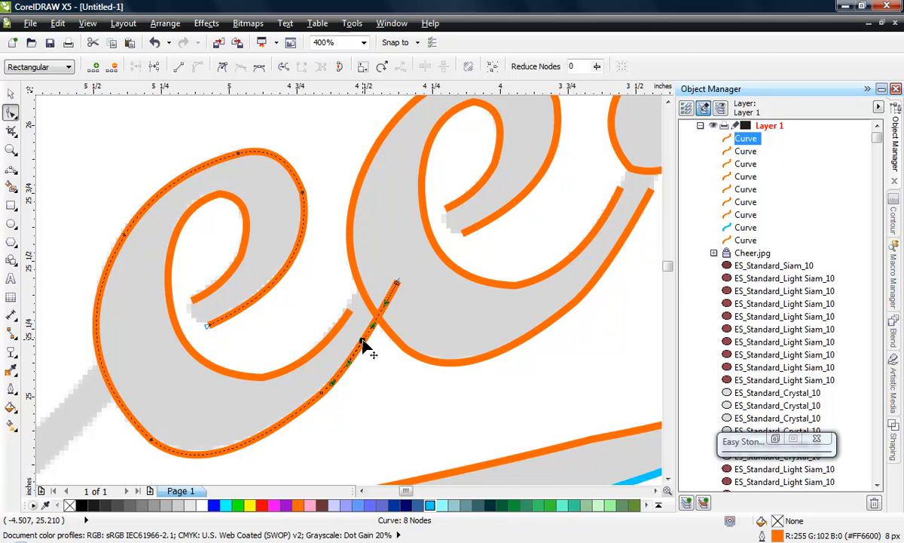
pyautogui.click(397, 285)
pyautogui.press('Delete')
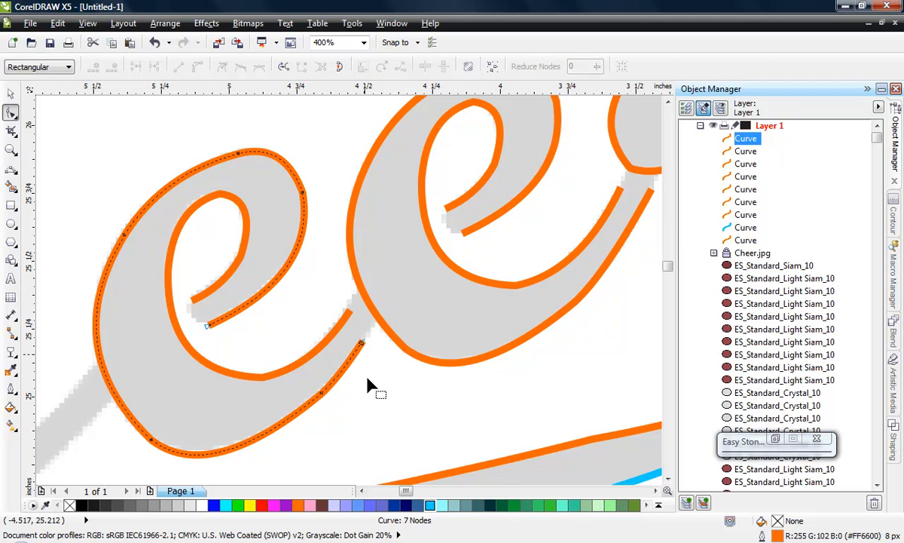
# - Trace the h's upper tail edge and right side with three 3-point segments, from about (-5.52, 25.09) to (-5.79, 25.58) inches
pyautogui.scroll(-2, 436, 278)
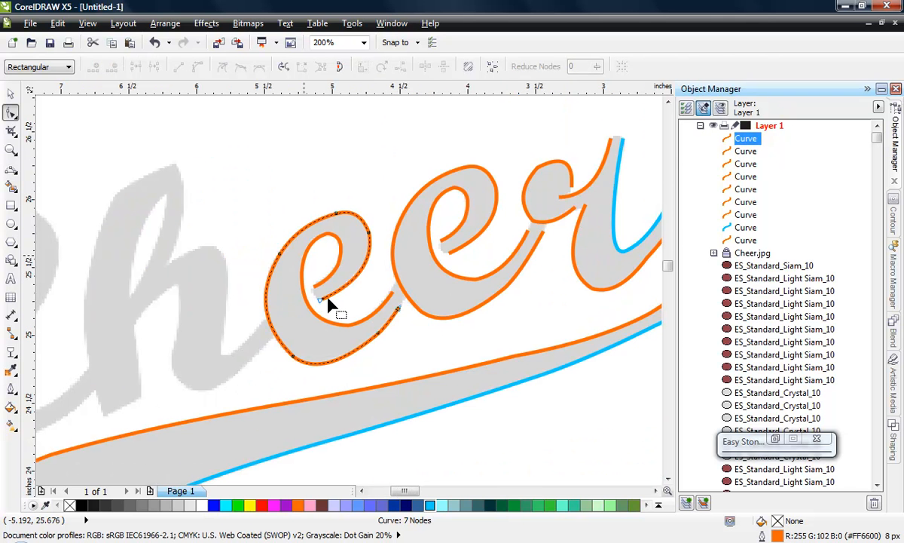
pyautogui.scroll(-2, 453, 248)
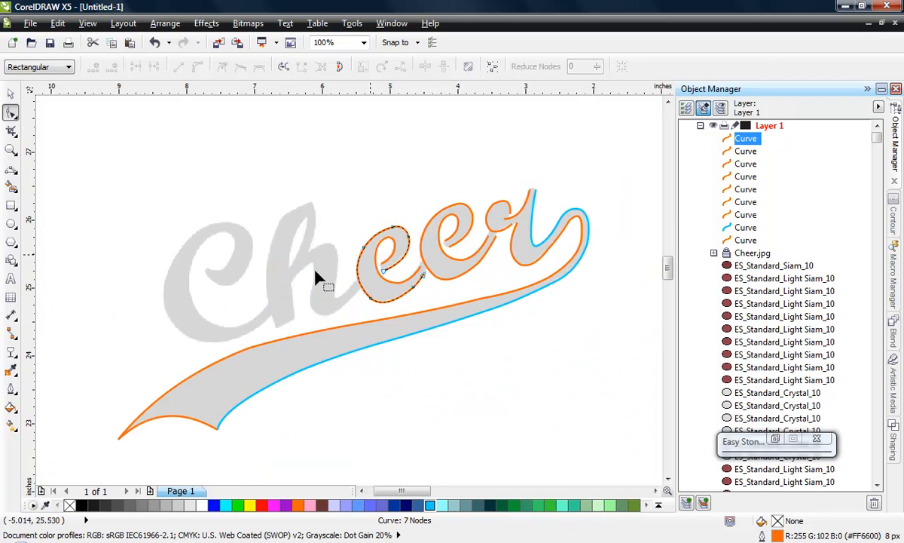
pyautogui.scroll(2, 315, 275)
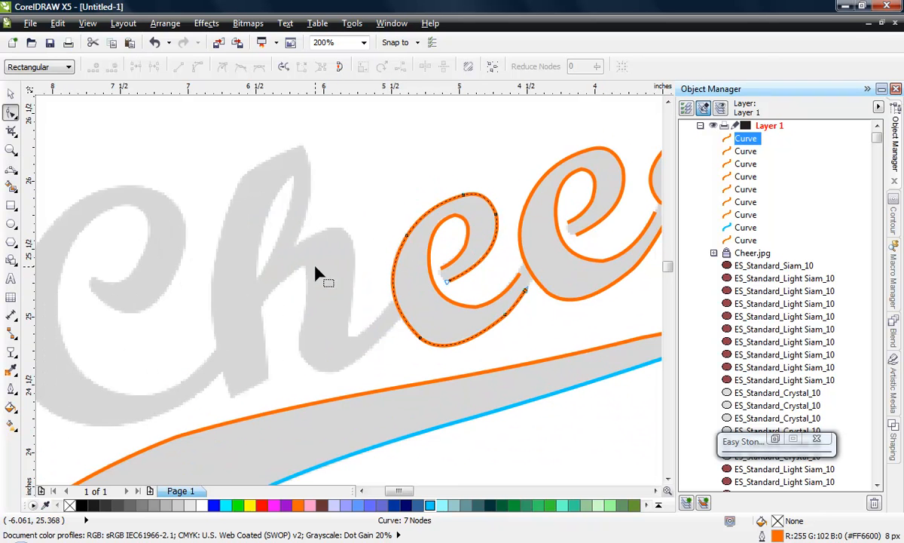
pyautogui.click(11, 169)
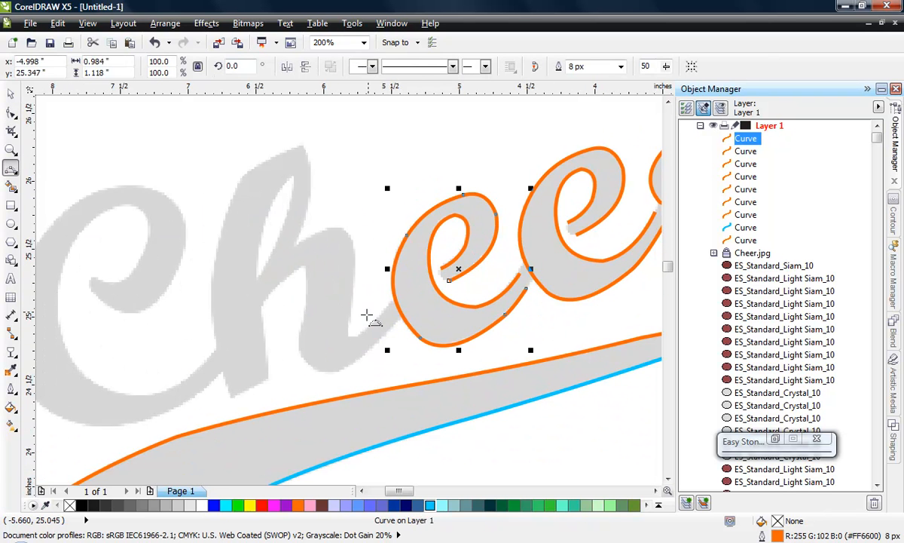
pyautogui.scroll(2, 363, 324)
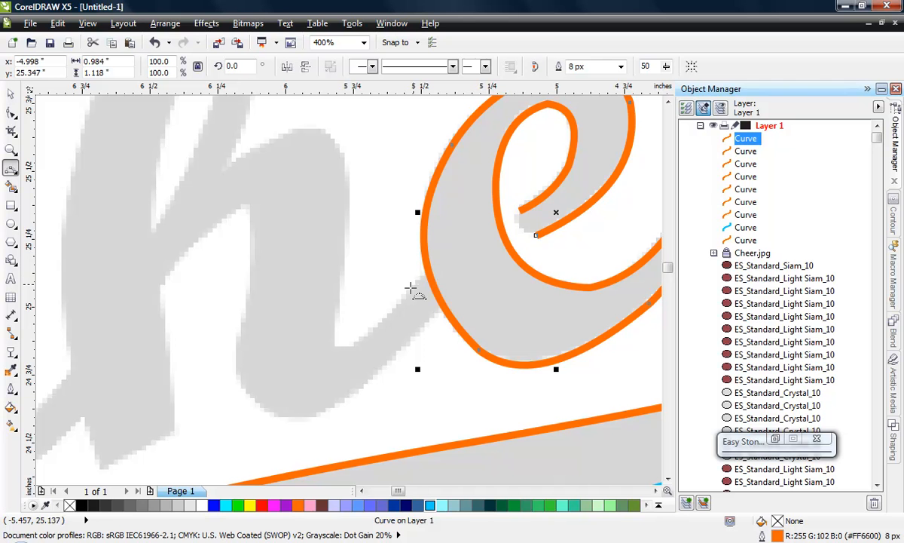
pyautogui.moveTo(416, 285); pyautogui.dragTo(334, 322)
pyautogui.click(394, 311)
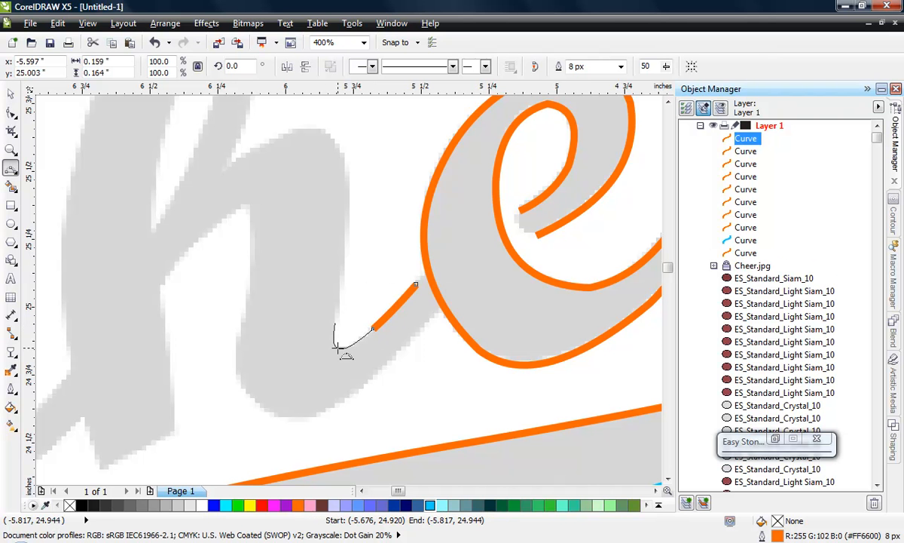
pyautogui.click(338, 346)
pyautogui.moveTo(335, 322); pyautogui.dragTo(344, 151)
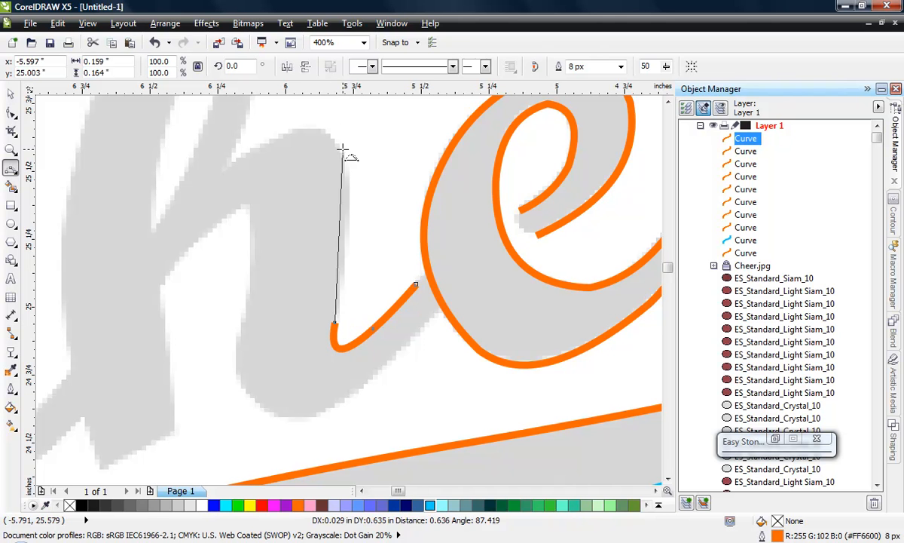
pyautogui.click(347, 228)
# - Extend the h's curve over the top of its arch with a 3-point segment ending at the stem, about (-6.21, 25.51) inches
pyautogui.scroll(-2, 360, 272)
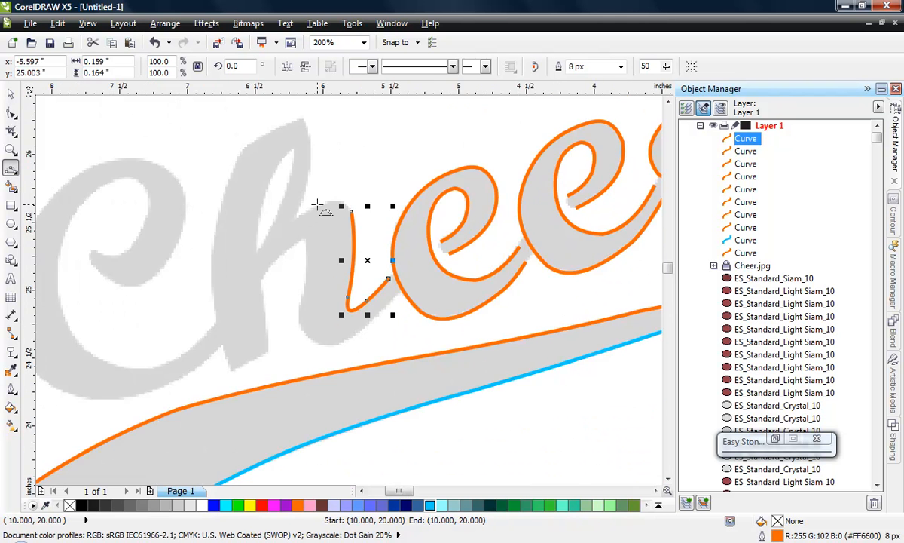
pyautogui.scroll(2, 318, 205)
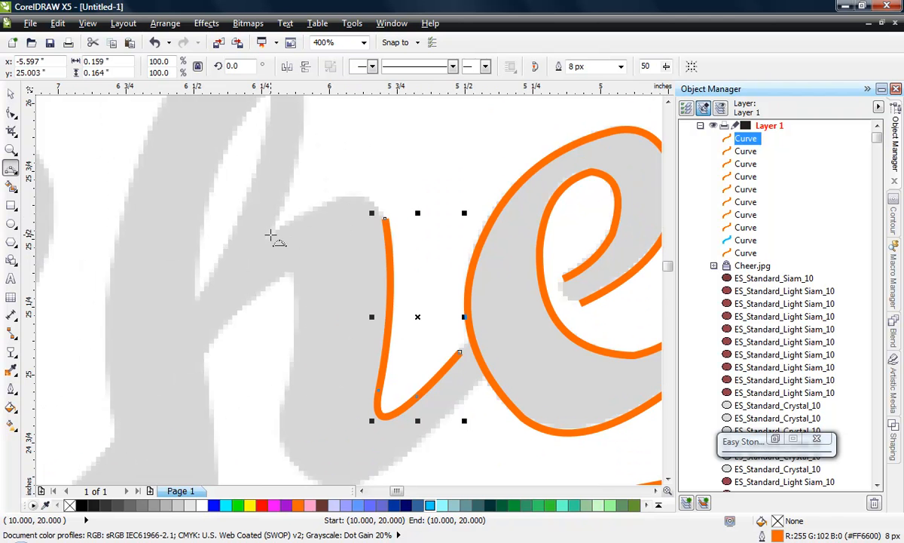
pyautogui.moveTo(386, 219); pyautogui.dragTo(274, 232)
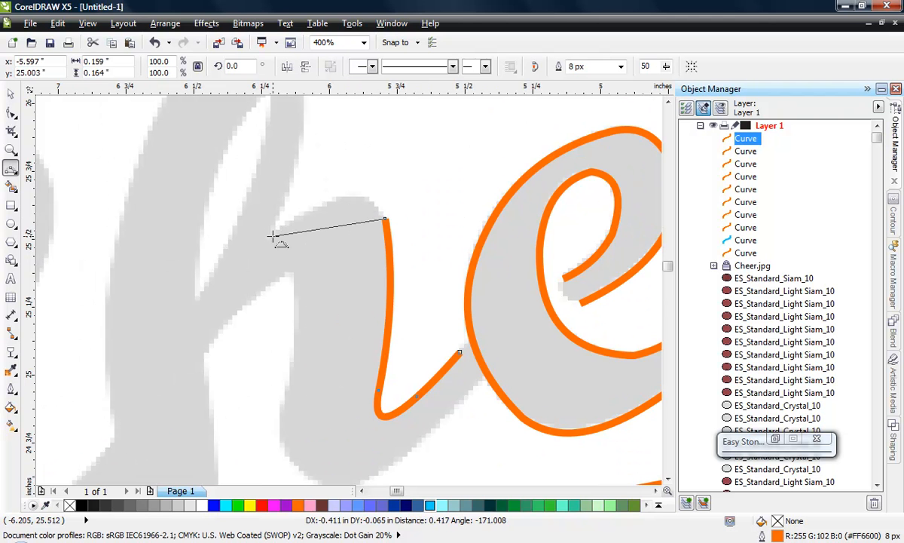
pyautogui.click(351, 197)
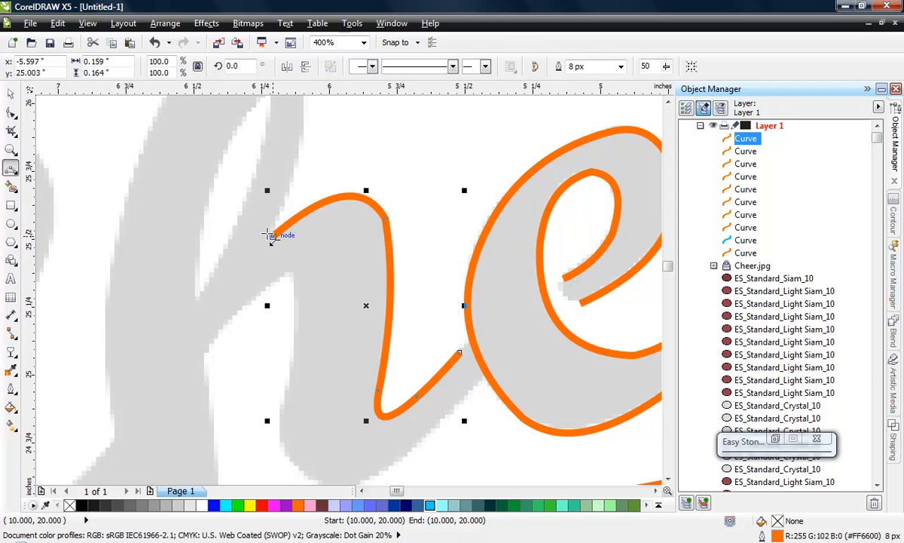
# - With the arch curve deselected, trace the h's upper right stem edge as a separate 3-point curve from the arch end to about (-6.15, 26.27) inches
pyautogui.scroll(-1, 279, 262)
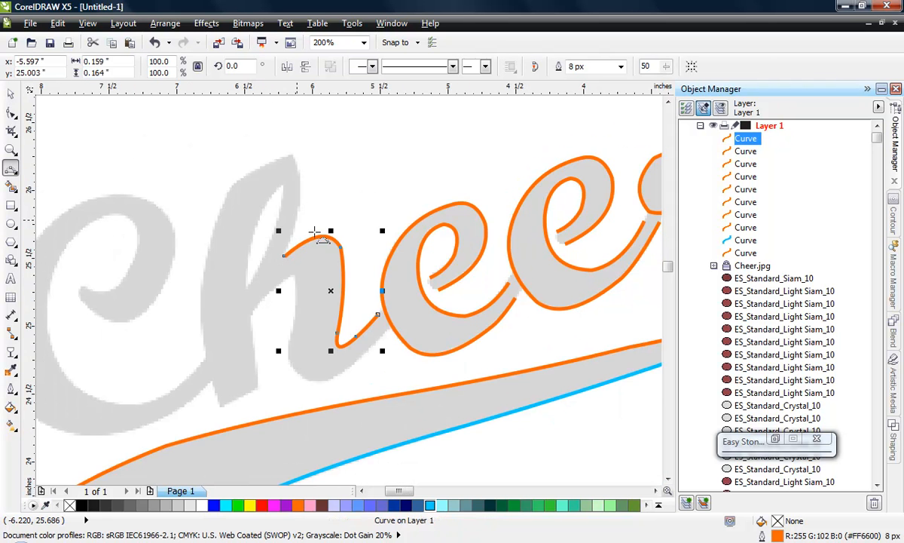
pyautogui.scroll(1, 293, 234)
pyautogui.scroll(-1, 277, 299)
pyautogui.scroll(1, 277, 299)
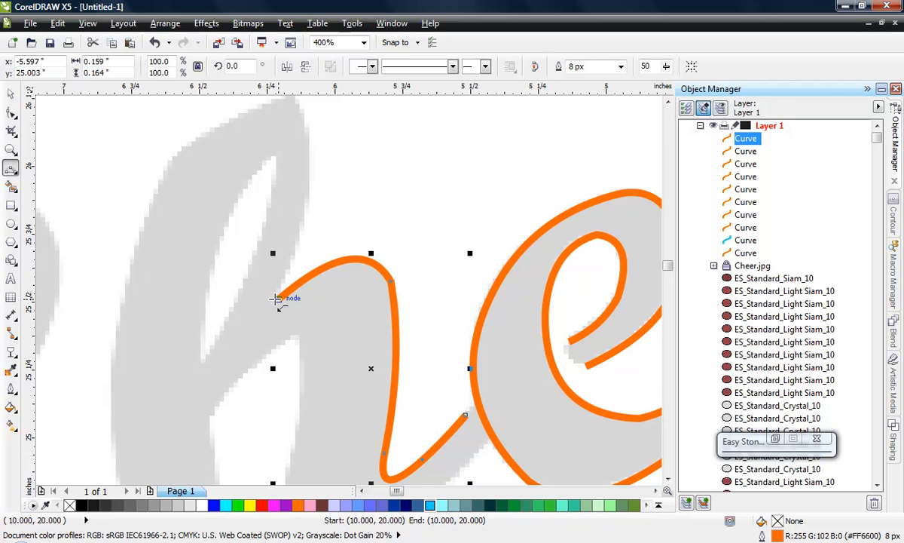
pyautogui.click(11, 94)
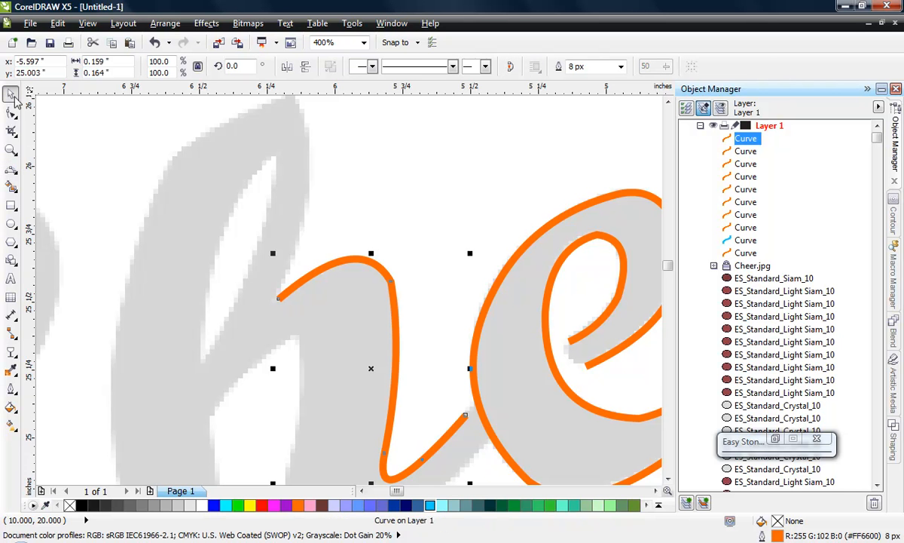
pyautogui.click(363, 148)
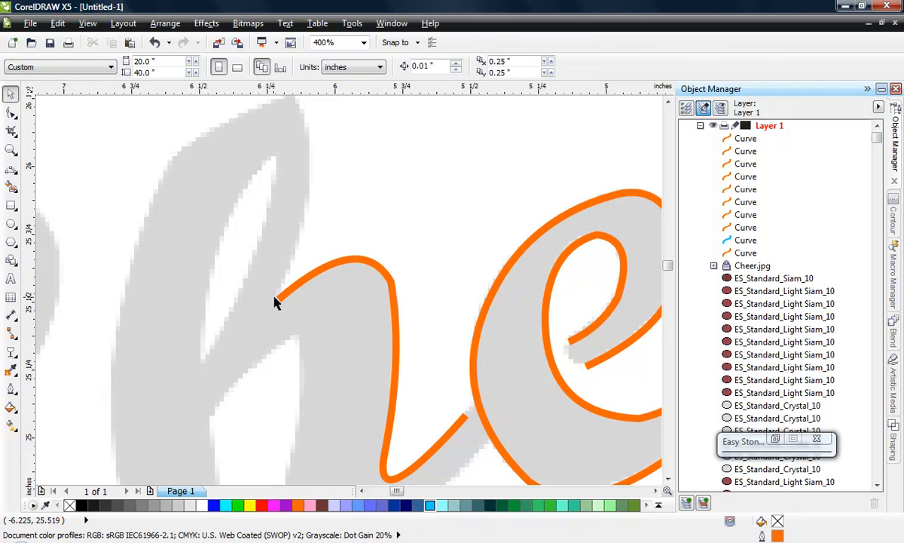
pyautogui.click(278, 299)
pyautogui.click(411, 188)
pyautogui.click(10, 168)
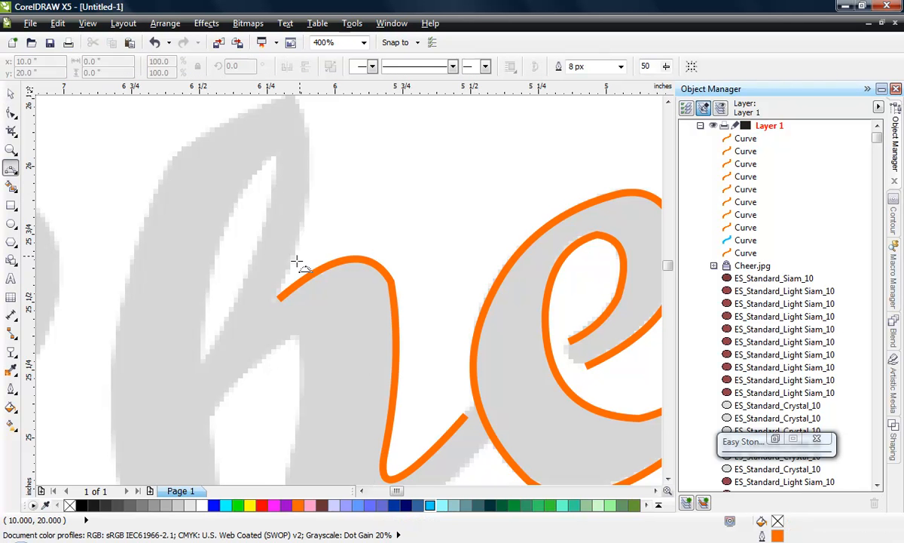
pyautogui.click(279, 299)
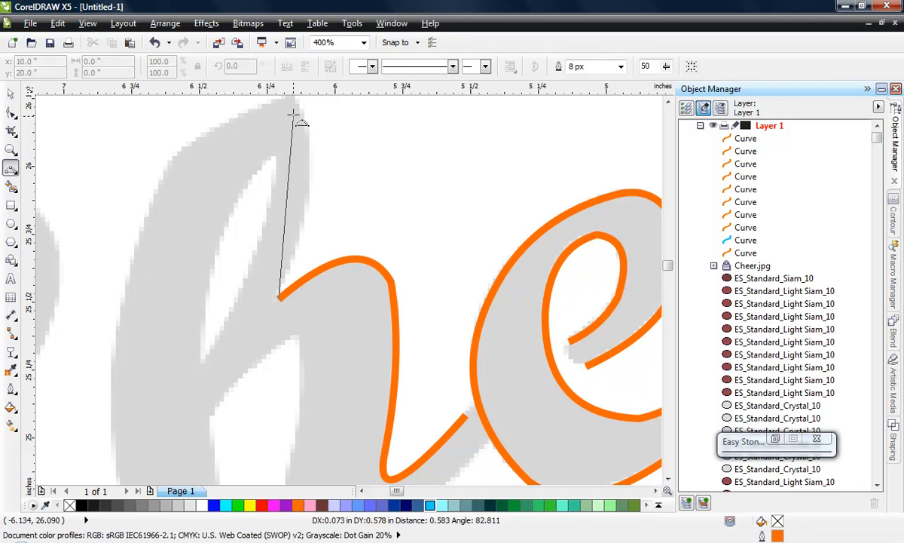
pyautogui.moveTo(295, 138); pyautogui.dragTo(294, 134)
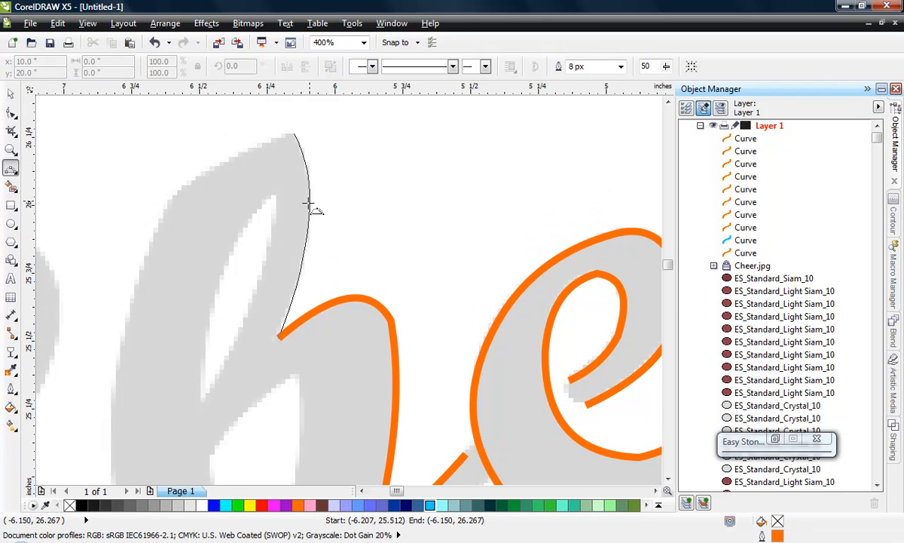
pyautogui.click(296, 254)
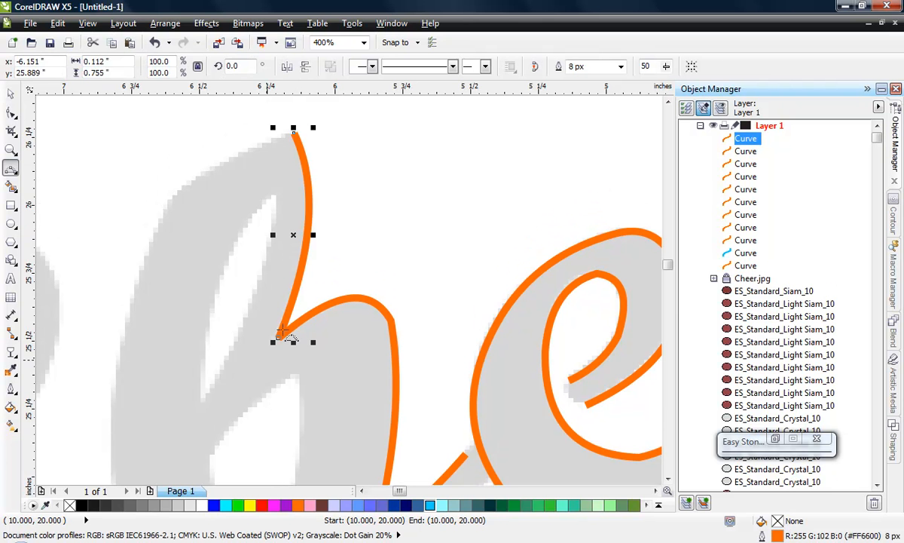
# - Try moving the h's upper stem curve away from the arch curve, and undo the move
pyautogui.click(11, 95)
pyautogui.click(345, 196)
pyautogui.moveTo(308, 203); pyautogui.dragTo(358, 186)
pyautogui.click(385, 309)
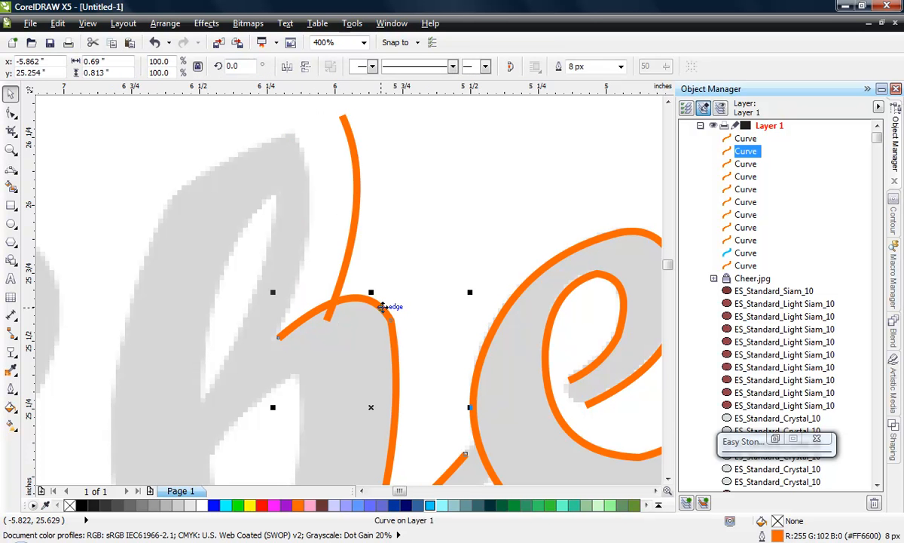
pyautogui.hotkey('ctrl', 'z')
pyautogui.click(384, 226)
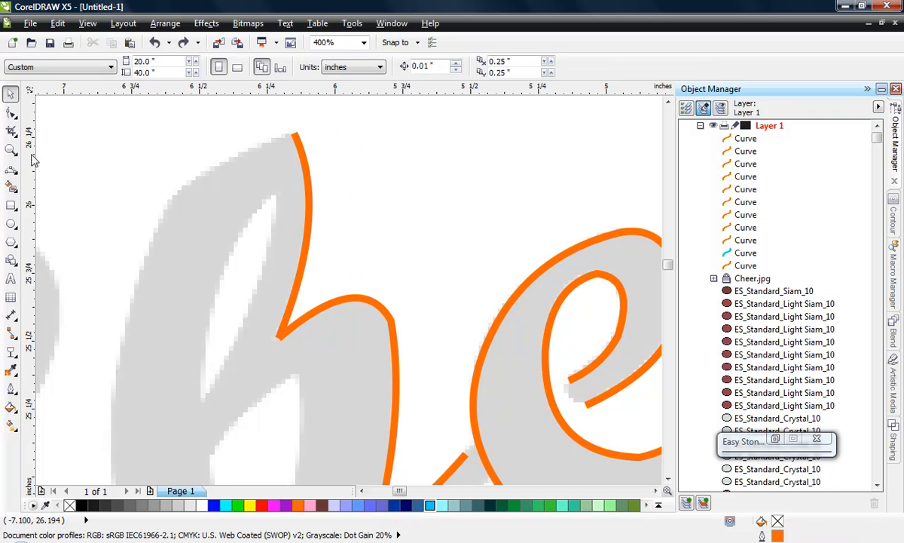
# - Trace the h's top edge as a 3-point curve from about (-6.60, 26.03) to the upper stem curve's end at about (-6.15, 26.27) inches
pyautogui.click(11, 168)
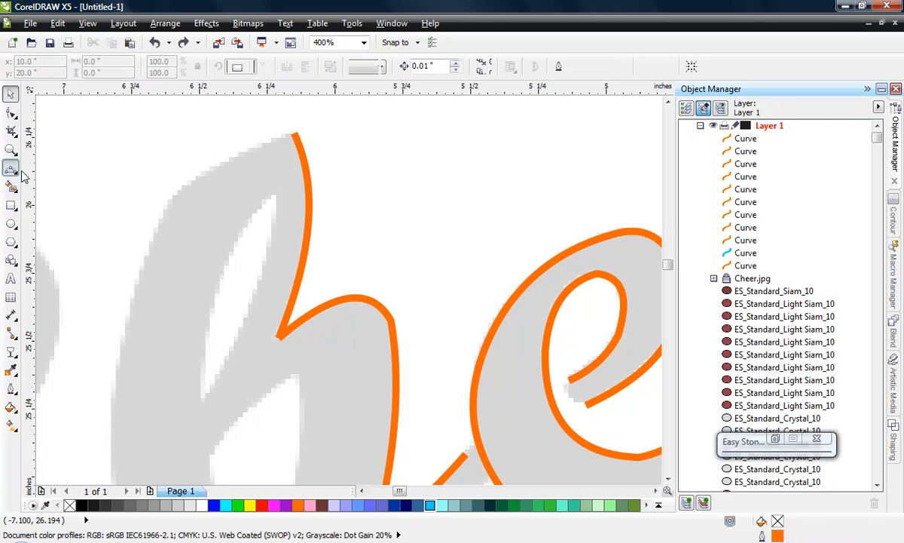
pyautogui.click(172, 197)
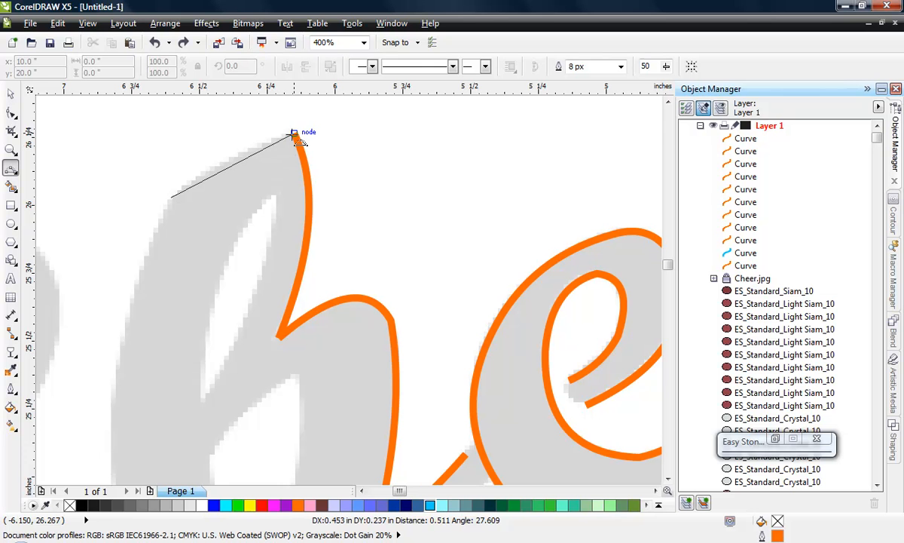
pyautogui.click(222, 165)
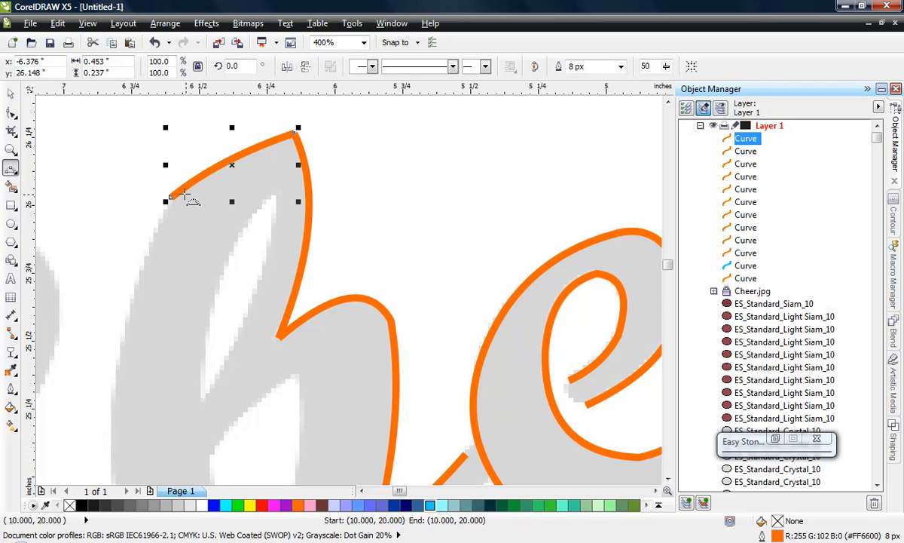
# - Trace the h's outer left edge with two 3-point segments from about (-6.67, 24.42) through (-6.75, 25.61) to (-6.60, 26.03) inches, and deselect it
pyautogui.scroll(-1, 234, 188)
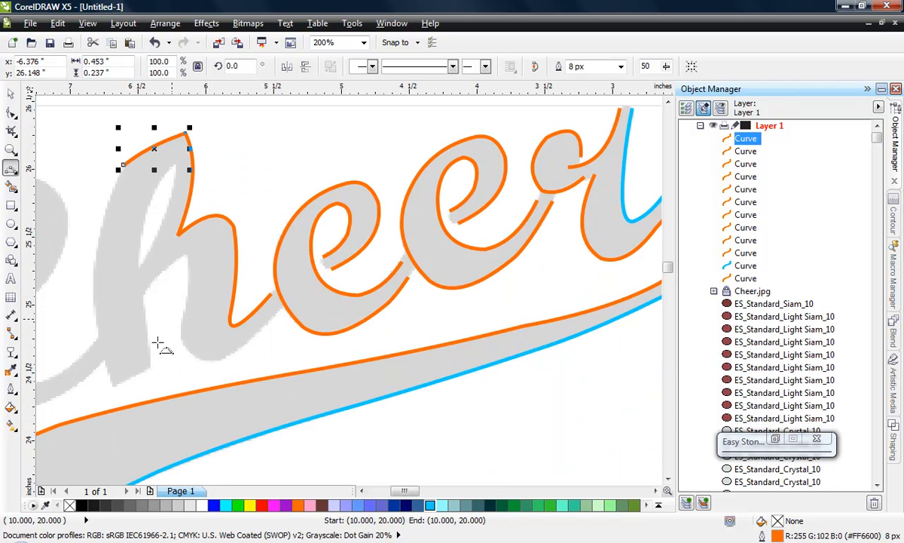
pyautogui.click(115, 383)
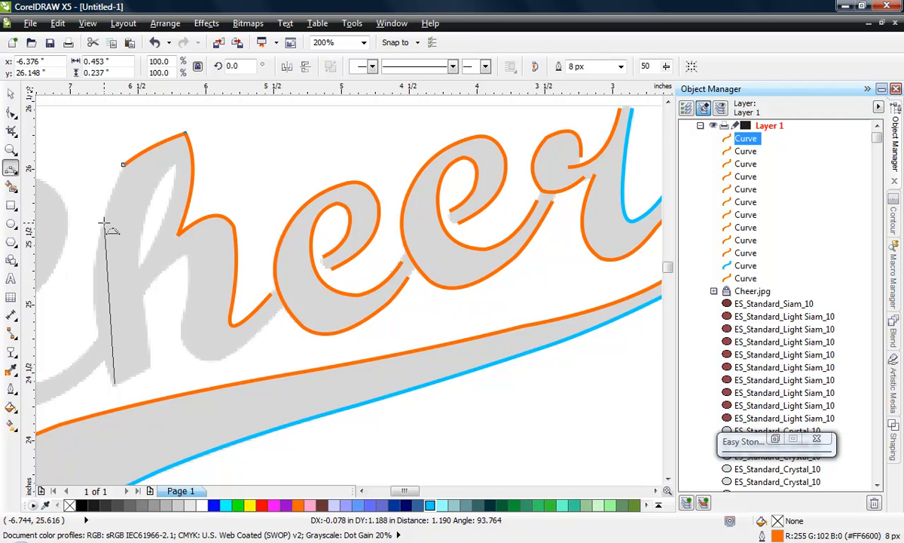
pyautogui.moveTo(105, 224); pyautogui.dragTo(94, 265)
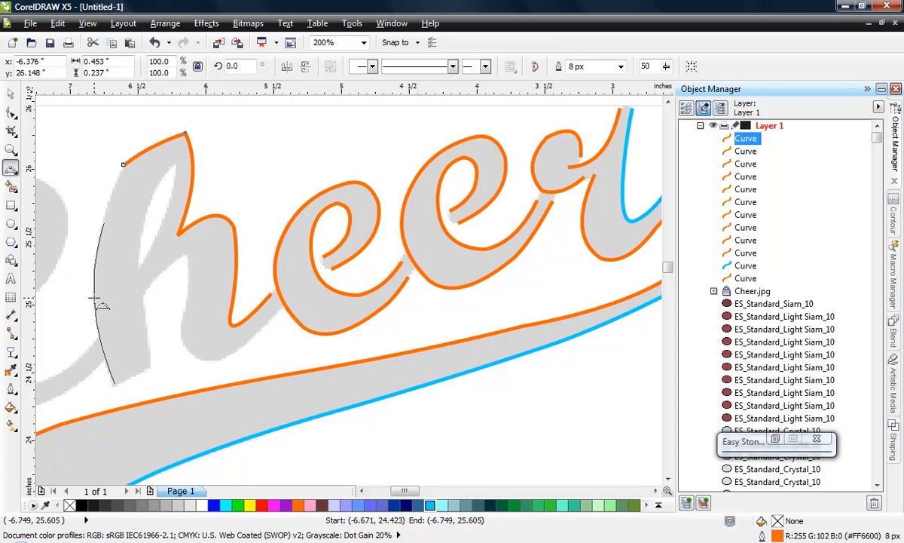
pyautogui.click(93, 296)
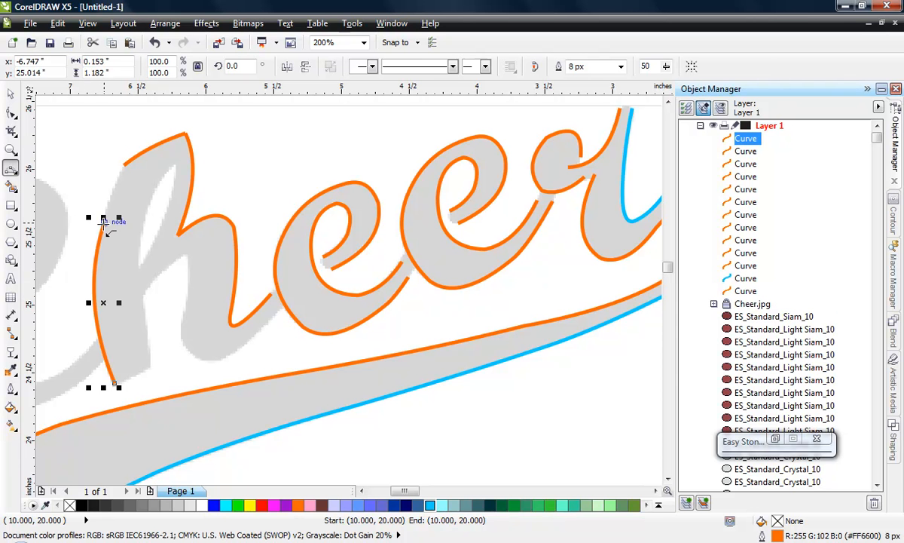
pyautogui.click(103, 222)
pyautogui.moveTo(122, 165); pyautogui.dragTo(111, 196)
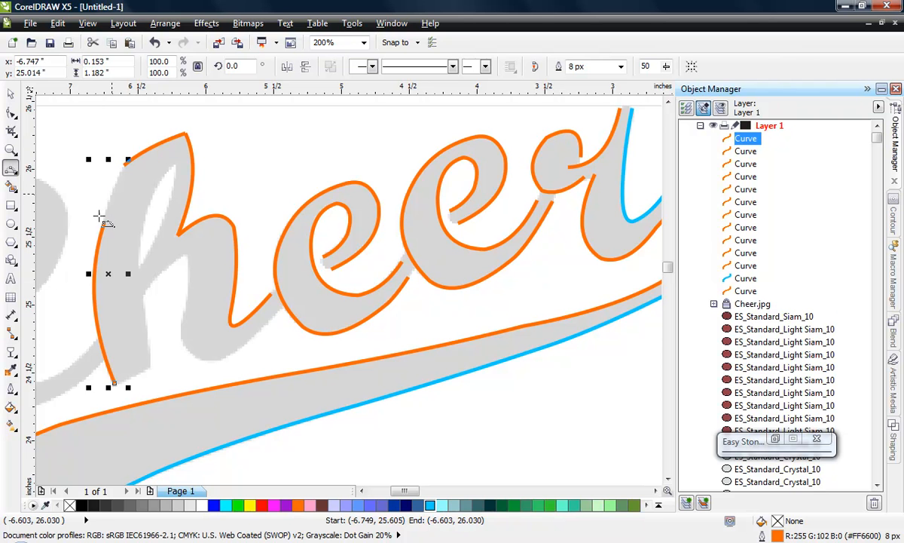
pyautogui.click(10, 93)
pyautogui.click(63, 116)
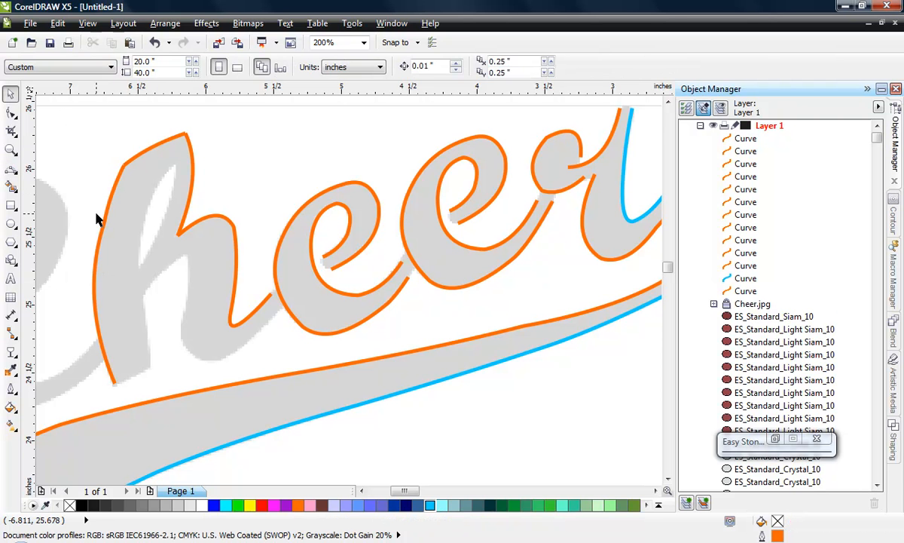
# - Try moving the h's outer left edge curve away from the letter, and undo the move
pyautogui.moveTo(101, 202); pyautogui.dragTo(77, 209)
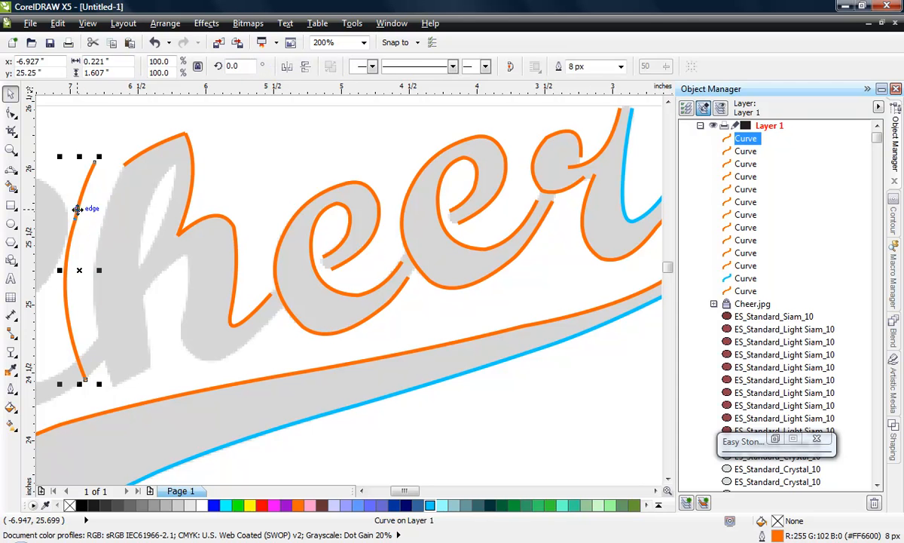
pyautogui.hotkey('ctrl', 'z')
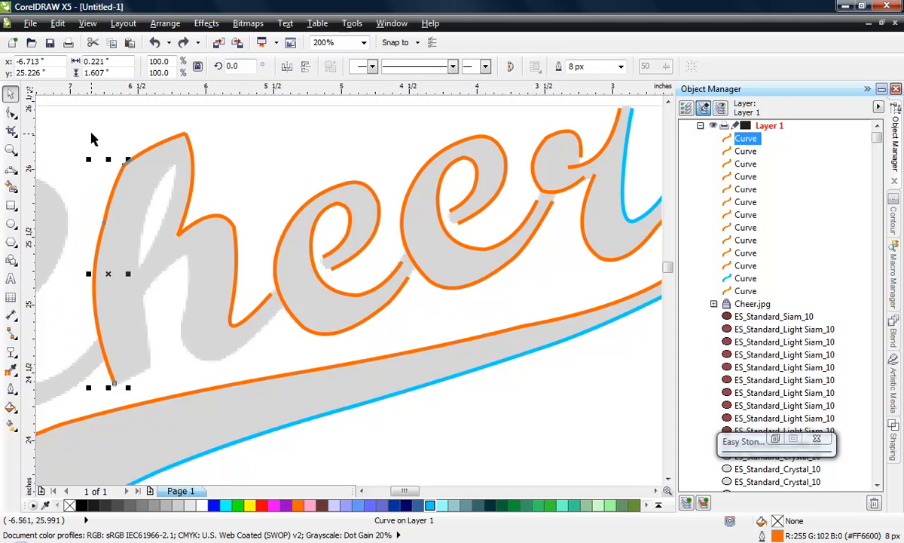
pyautogui.click(84, 121)
# - Delete the middle node of the h's outer left edge curve with the Shape tool, and deselect the curve
pyautogui.click(102, 228)
pyautogui.click(11, 112)
pyautogui.doubleClick(103, 223)
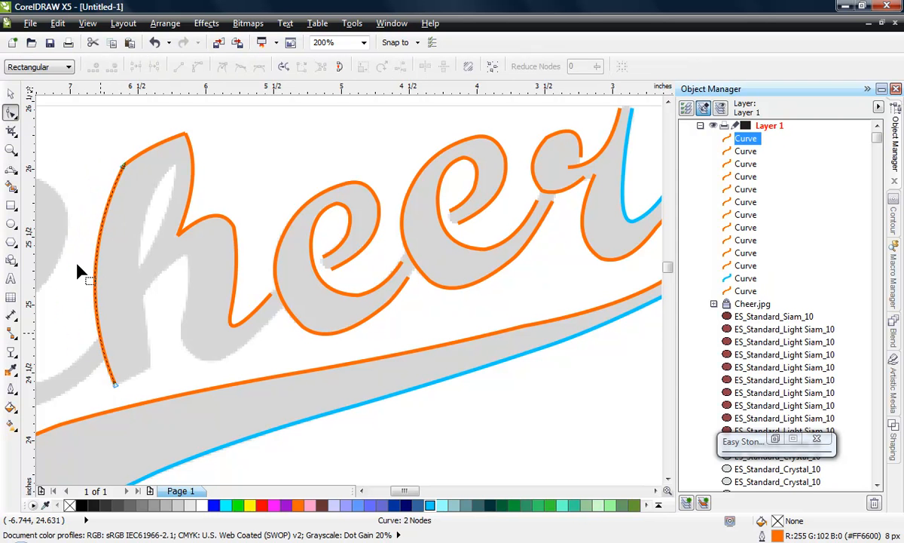
pyautogui.click(10, 93)
pyautogui.click(162, 323)
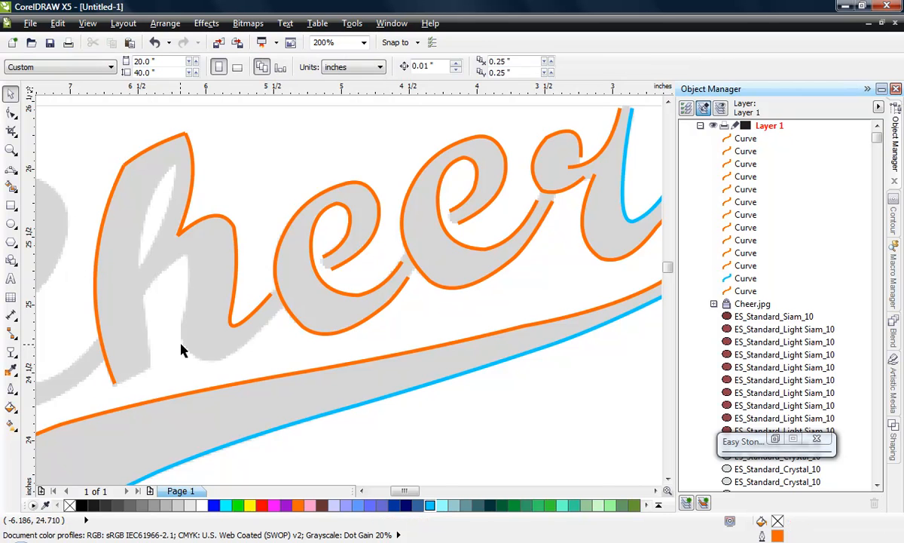
# - Trace the slanted bottom edge of the h's stem as a 3-point curve from about (-6.41, 24.54) to (-6.67, 24.42) inches
pyautogui.scroll(-2, 168, 319)
pyautogui.scroll(2, 100, 396)
pyautogui.scroll(1, 167, 338)
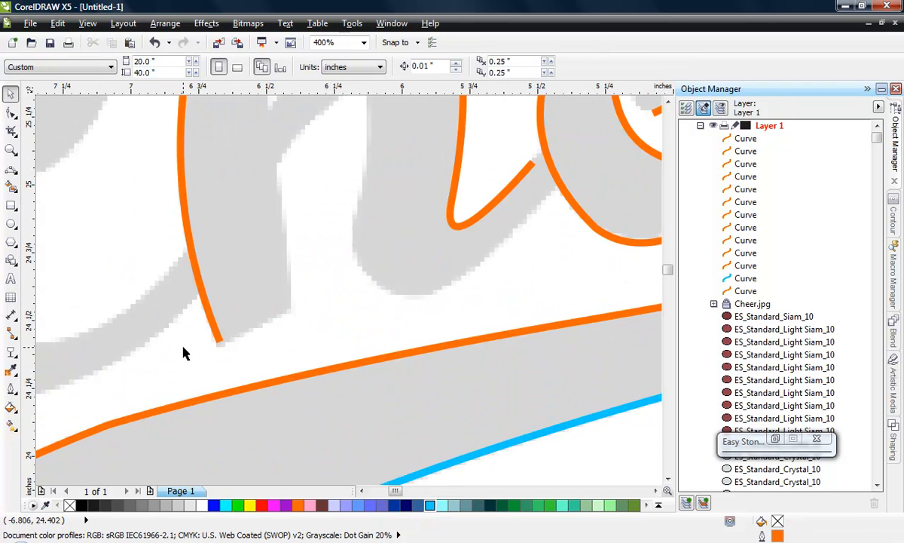
pyautogui.click(11, 169)
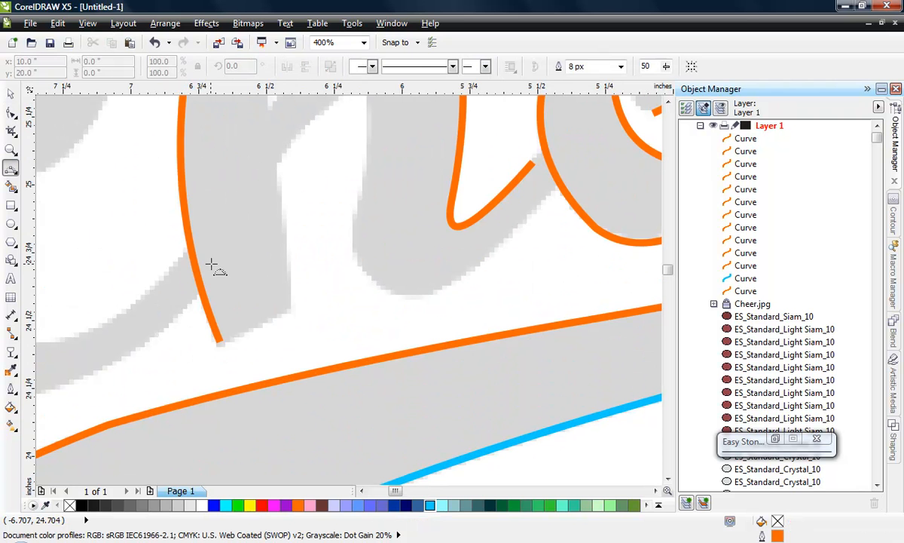
pyautogui.click(290, 309)
pyautogui.click(221, 341)
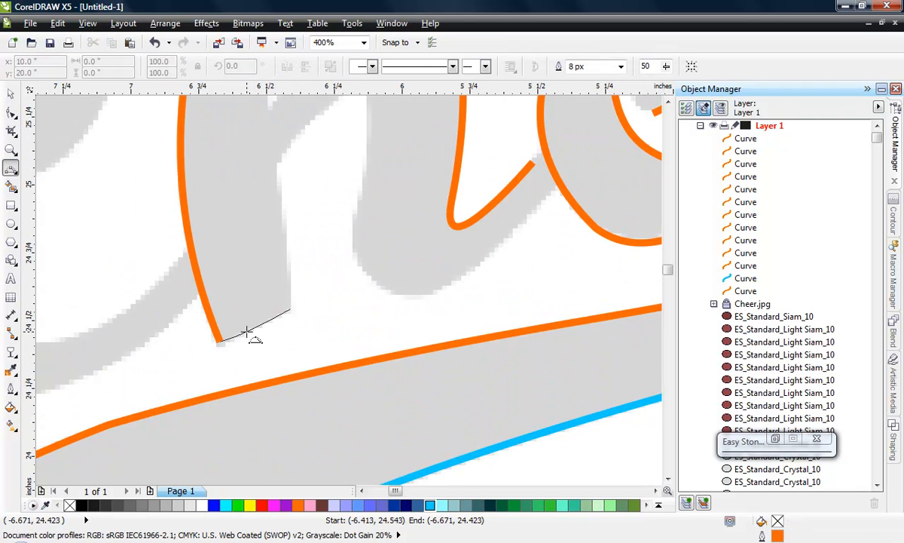
pyautogui.click(218, 342)
# - Trace the stem's lower right edge with two 3-point segments from about (-6.47, 25.06) through (-6.43, 24.83) inches to the bottom edge's right end
pyautogui.scroll(-2, 226, 347)
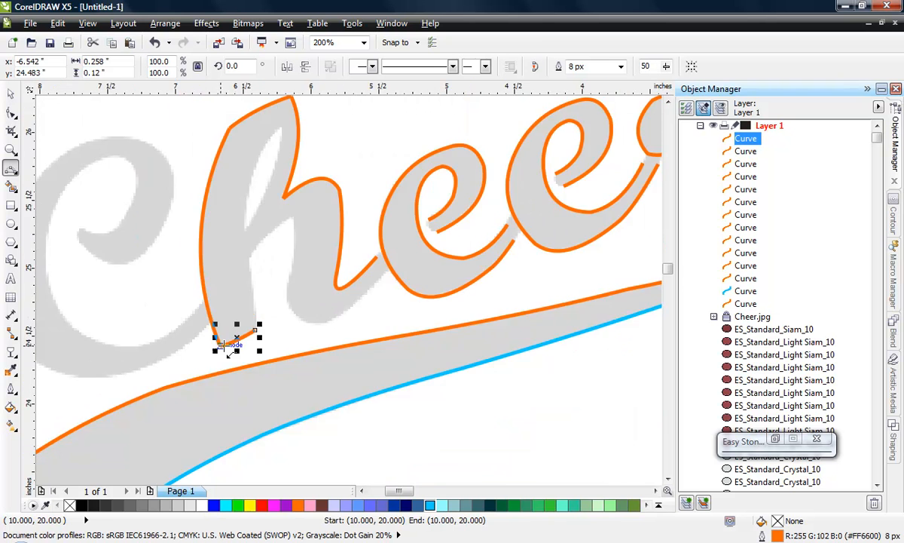
pyautogui.scroll(2, 226, 345)
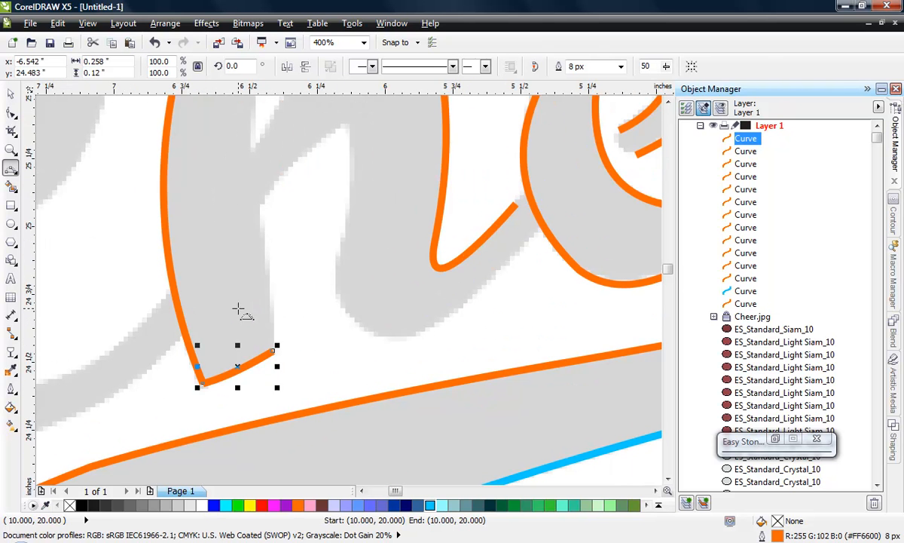
pyautogui.click(258, 206)
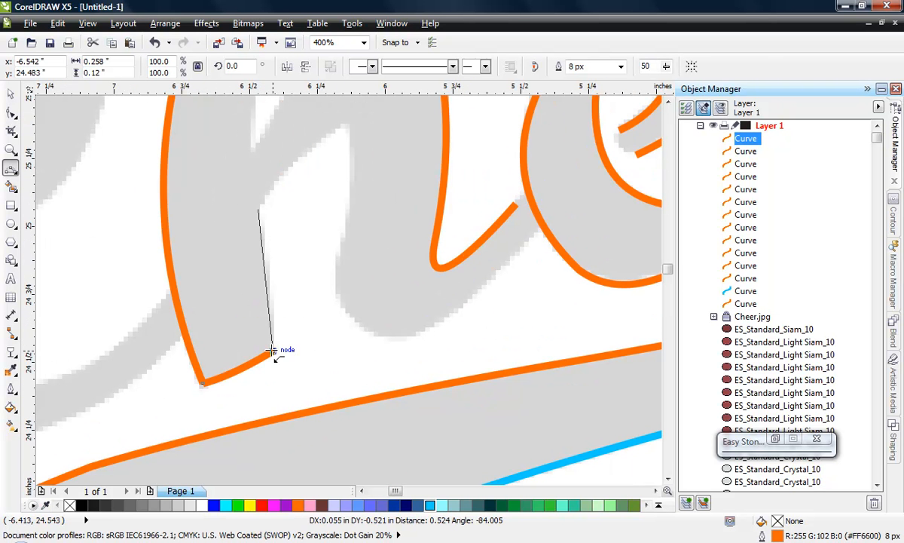
pyautogui.click(267, 273)
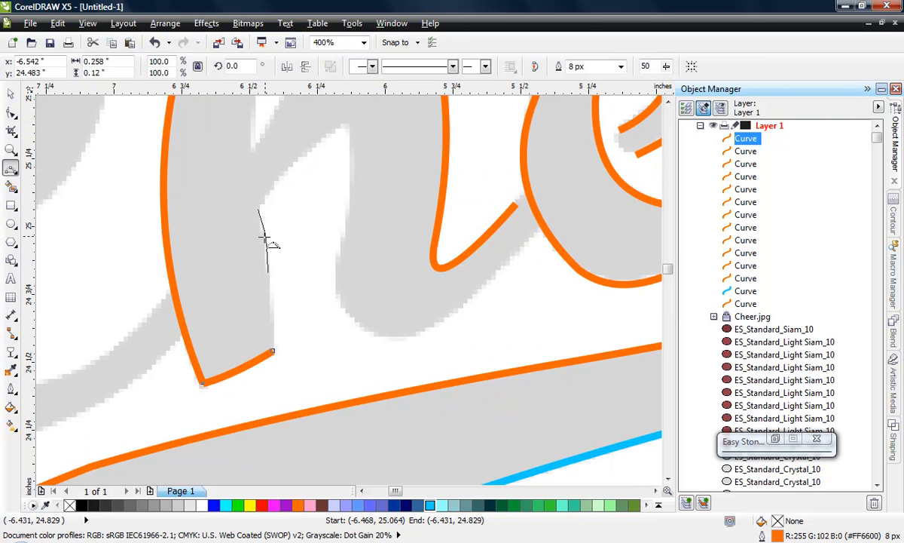
pyautogui.click(267, 272)
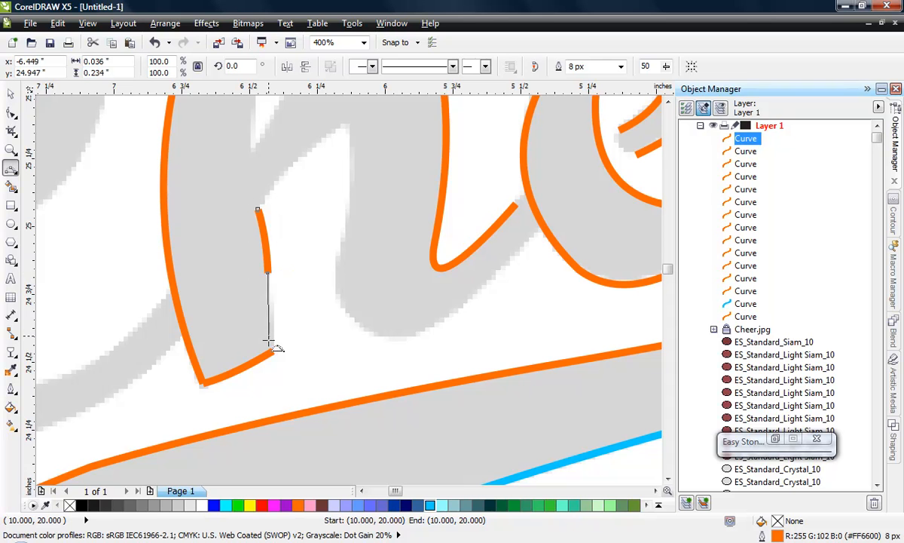
pyautogui.moveTo(270, 352); pyautogui.dragTo(273, 351)
pyautogui.click(273, 333)
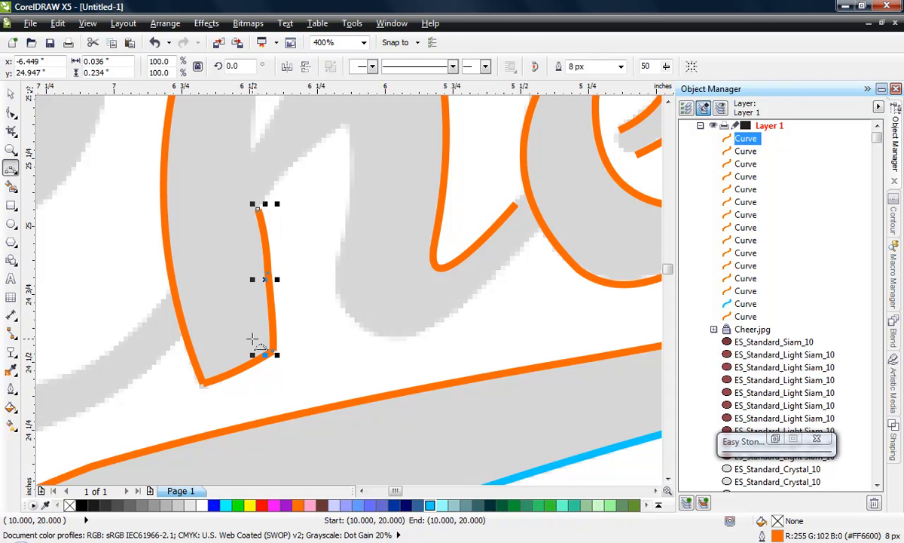
# - Delete the middle node of the stem's lower right edge curve with the Shape tool, and deselect the curve
pyautogui.click(11, 113)
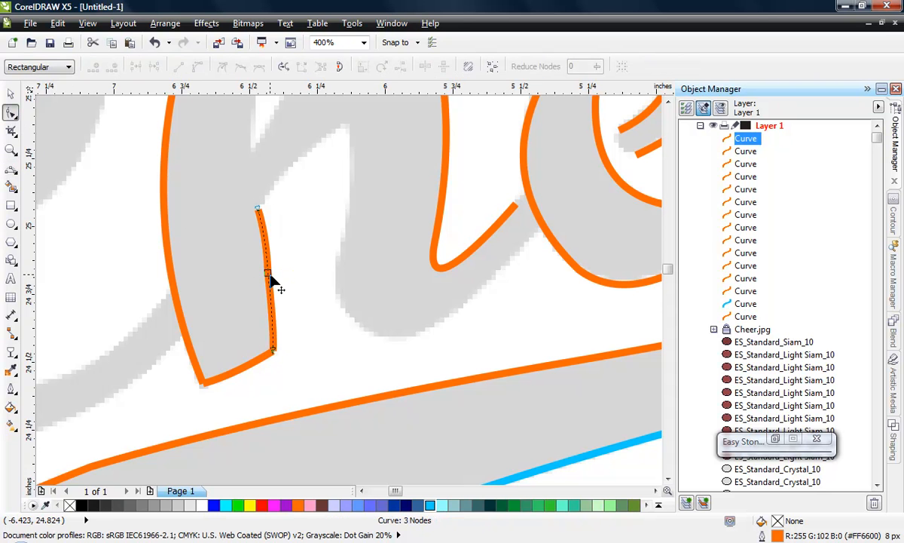
pyautogui.doubleClick(267, 273)
pyautogui.scroll(-1, 226, 305)
pyautogui.click(12, 94)
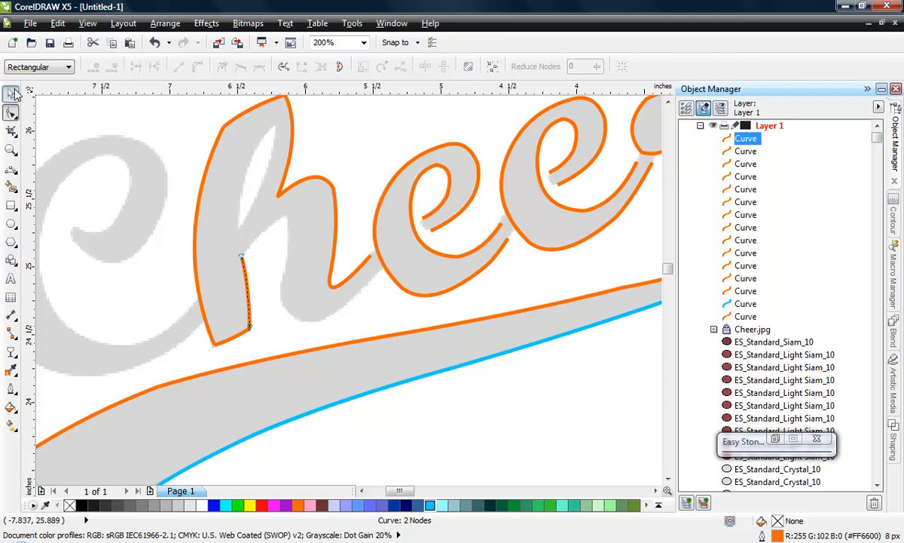
pyautogui.click(384, 125)
# - Trace the underside of the h's arch as a separate 3-point curve from about (-6.47, 25.06) to (-6.14, 25.38) inches, and deselect it
pyautogui.scroll(1, 241, 264)
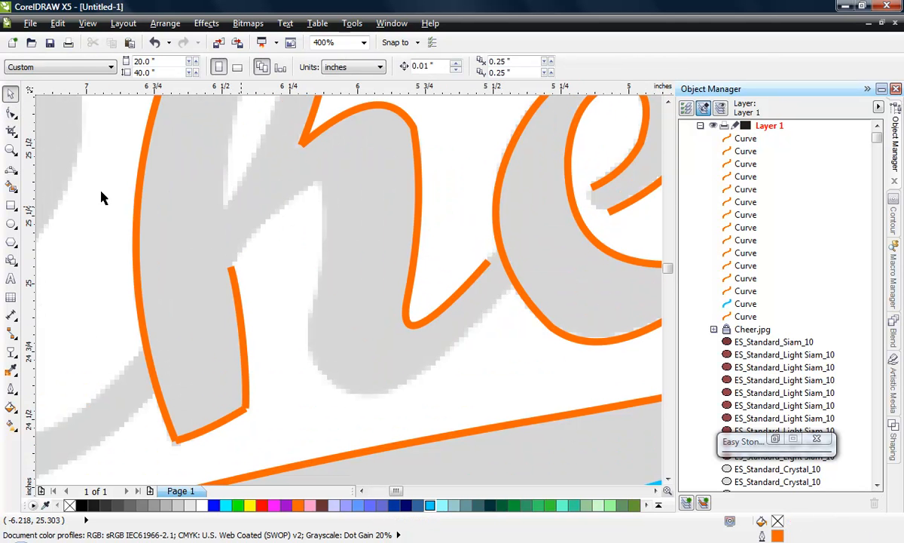
pyautogui.click(11, 168)
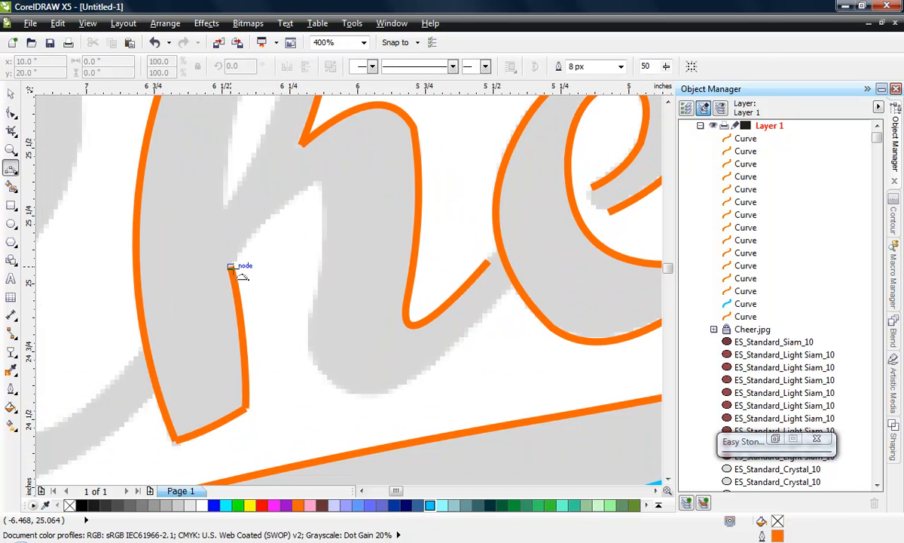
pyautogui.moveTo(230, 266); pyautogui.dragTo(317, 182)
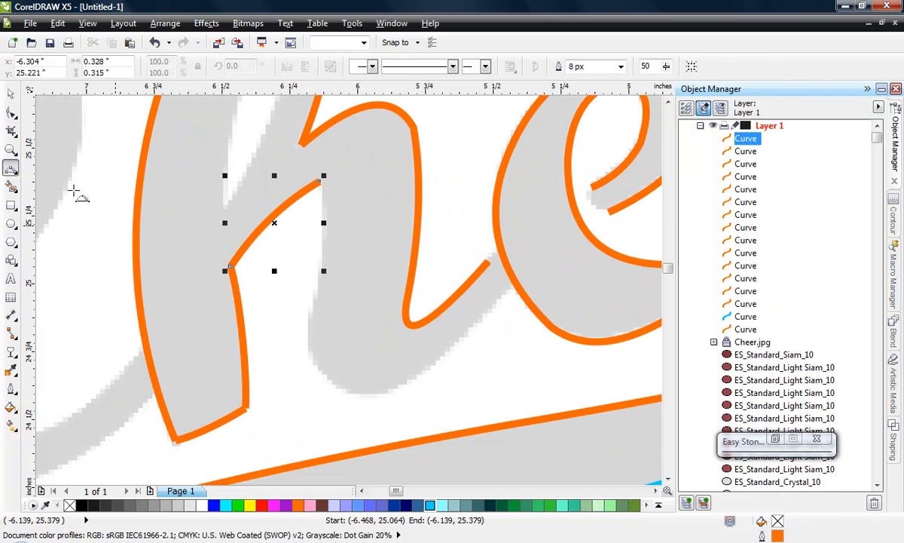
pyautogui.click(11, 93)
pyautogui.click(313, 221)
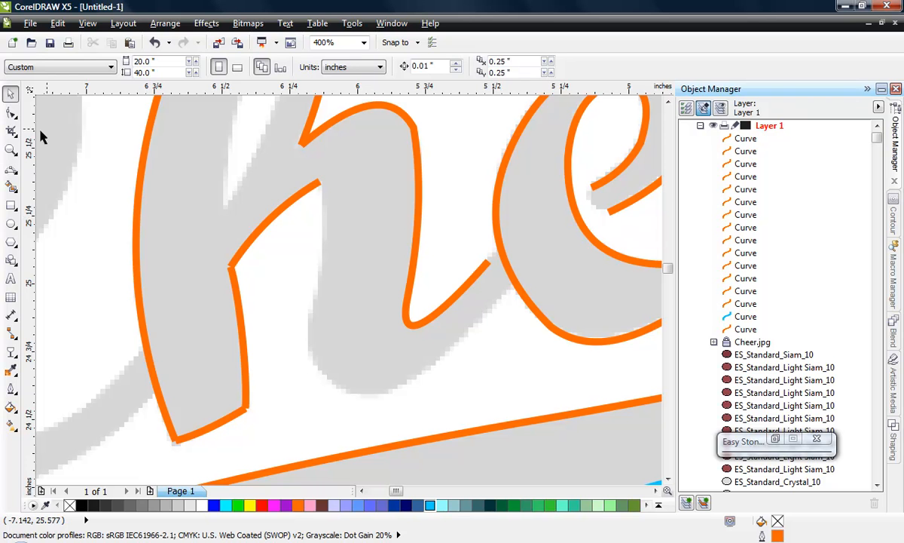
# - Trace the h's right leg and lower tail with three 3-point segments from about (-6.14, 25.38) through (-6.16, 24.92) and (-5.96, 24.60) to (-5.46, 24.95) inches
pyautogui.click(12, 173)
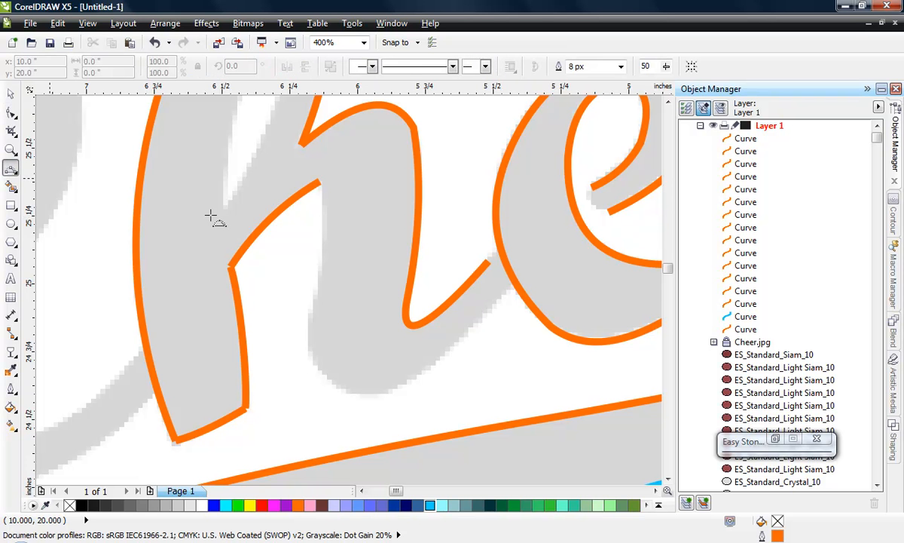
pyautogui.click(320, 182)
pyautogui.moveTo(321, 253); pyautogui.dragTo(317, 306)
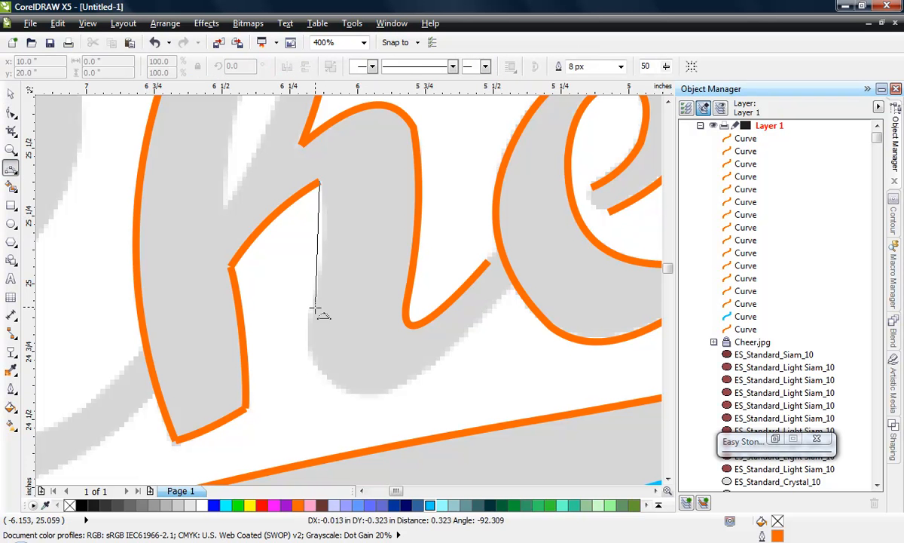
pyautogui.click(325, 239)
pyautogui.moveTo(314, 305); pyautogui.dragTo(369, 393)
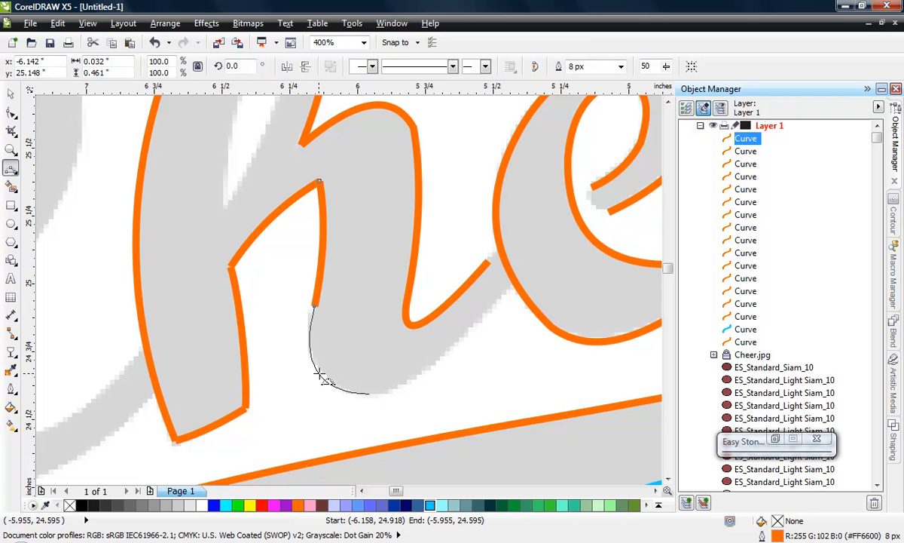
pyautogui.click(321, 374)
pyautogui.click(371, 394)
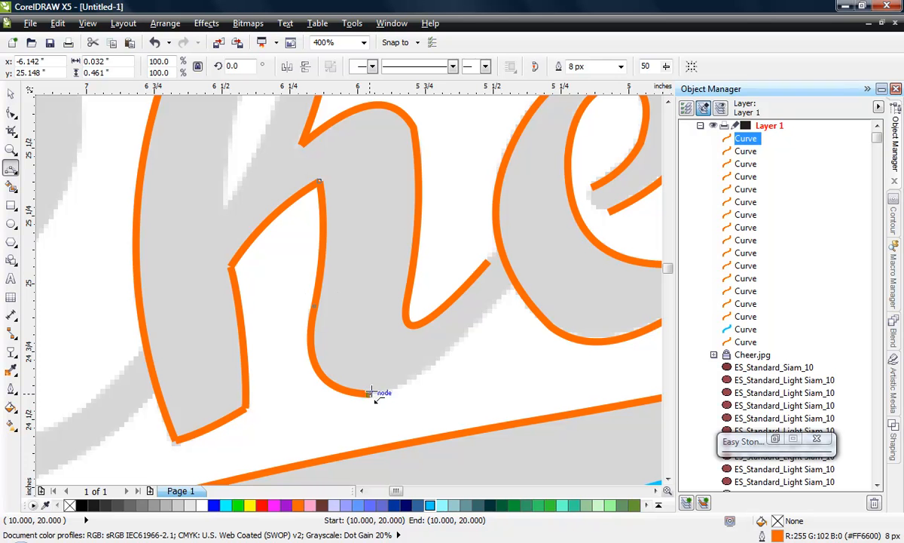
pyautogui.moveTo(504, 298); pyautogui.dragTo(414, 379)
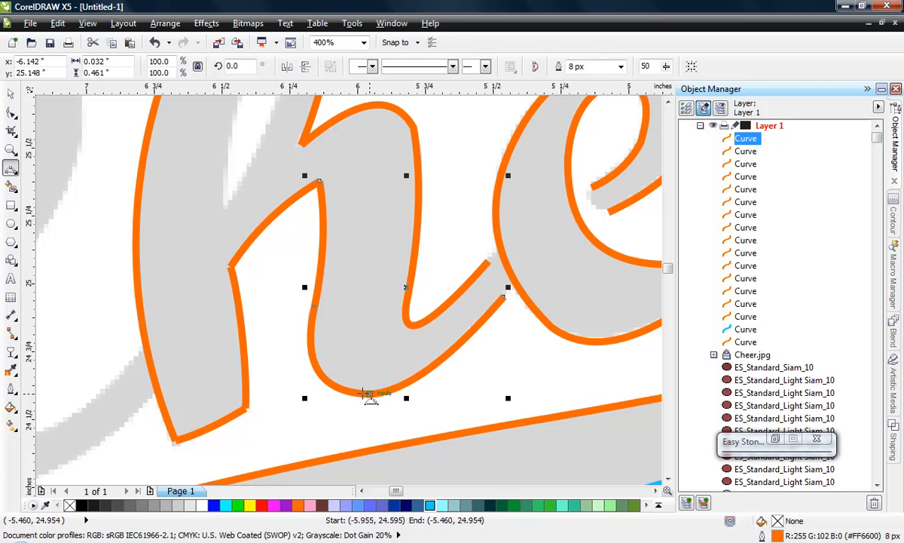
# - Trace the right edge of the h's loop opening as a separate 3-point curve from about (-6.22, 26.05) to (-6.48, 25.29) inches, and deselect it
pyautogui.scroll(-1, 490, 299)
pyautogui.scroll(1, 392, 167)
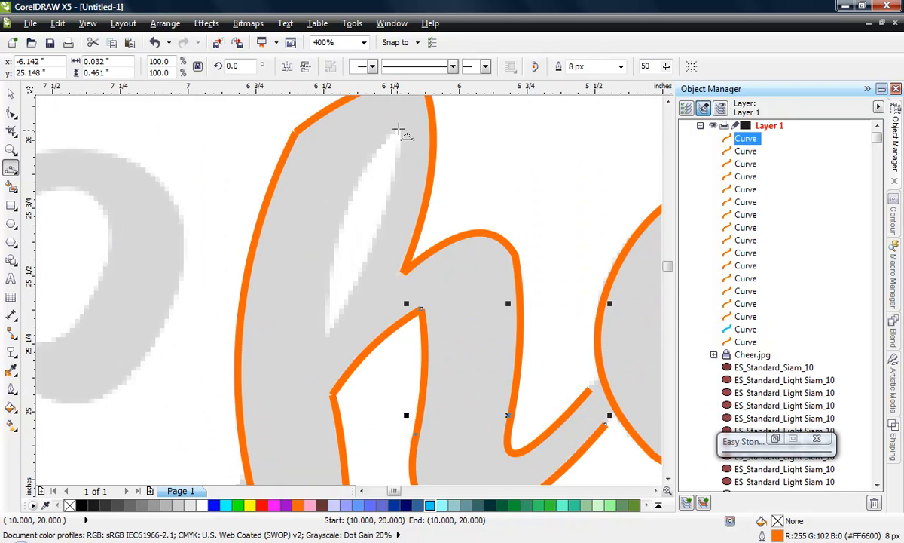
pyautogui.click(399, 130)
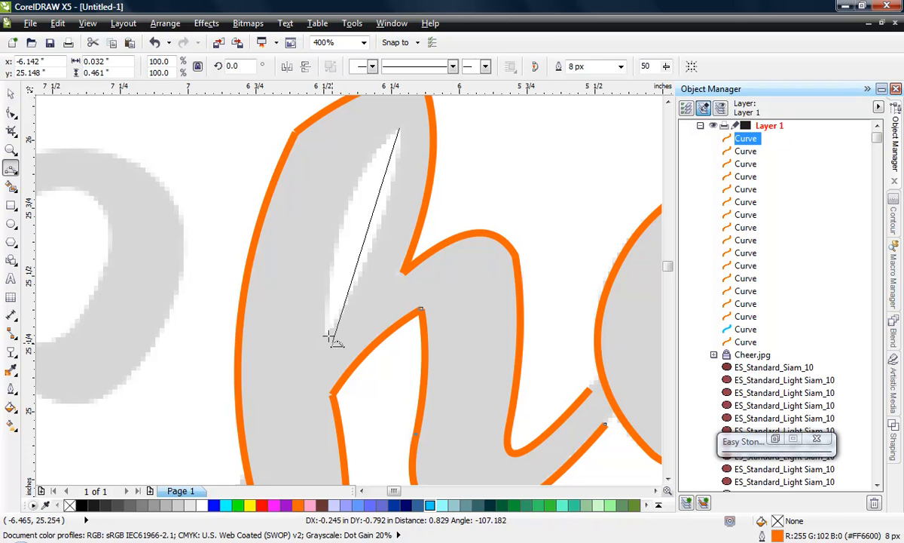
pyautogui.click(375, 237)
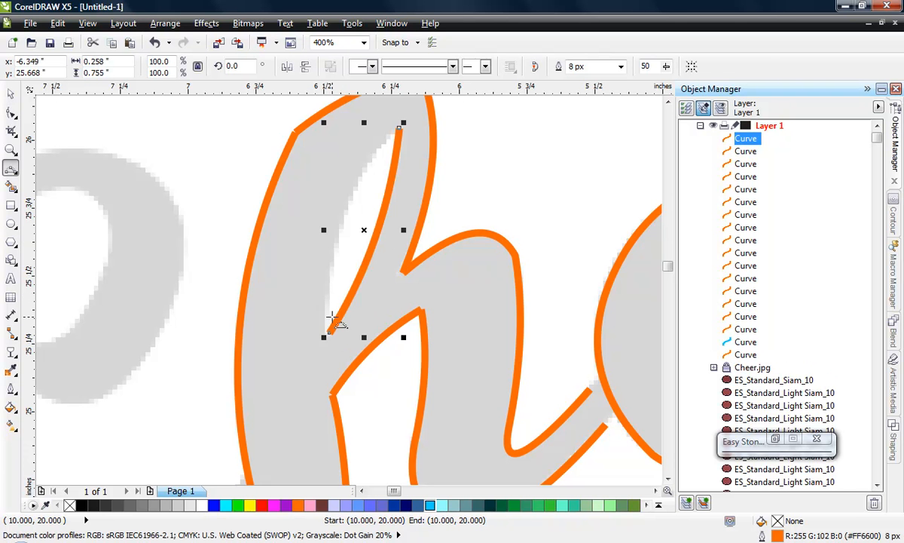
pyautogui.click(11, 95)
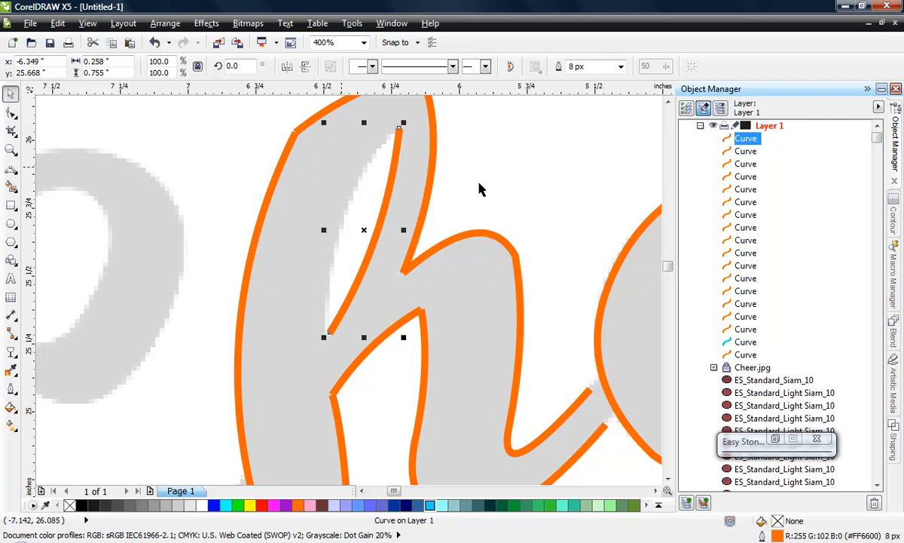
pyautogui.click(581, 165)
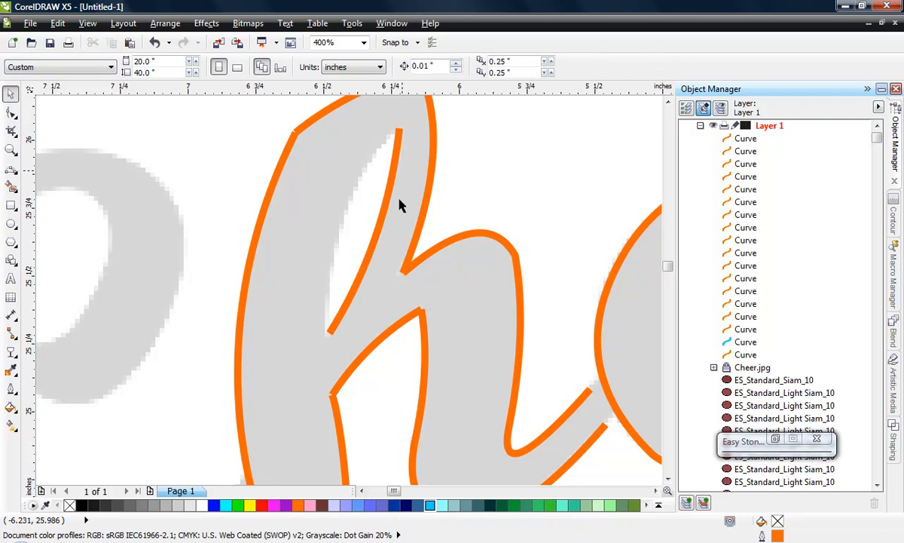
# - Trace the left edge of the h's loop opening as a separate 3-point curve between the right edge's two ends, and deselect it
pyautogui.click(11, 168)
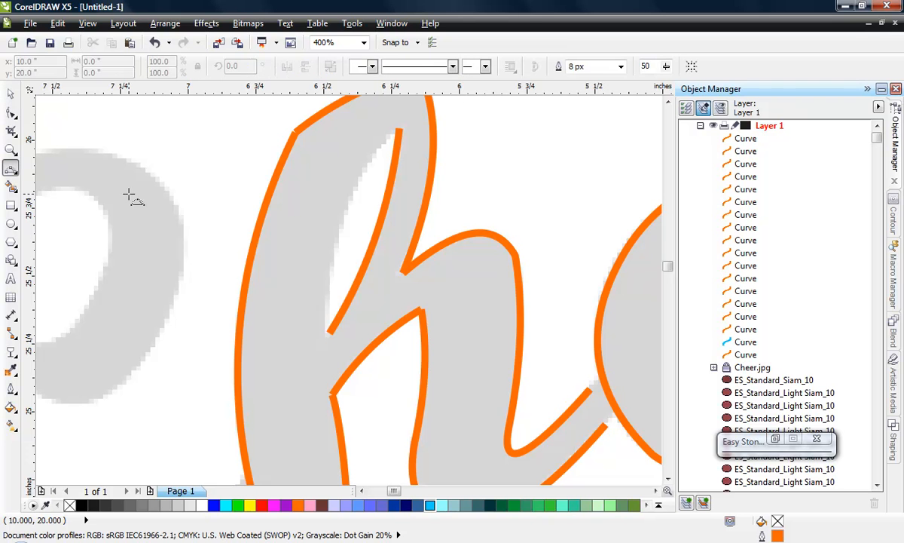
pyautogui.click(398, 130)
pyautogui.moveTo(330, 332); pyautogui.dragTo(340, 214)
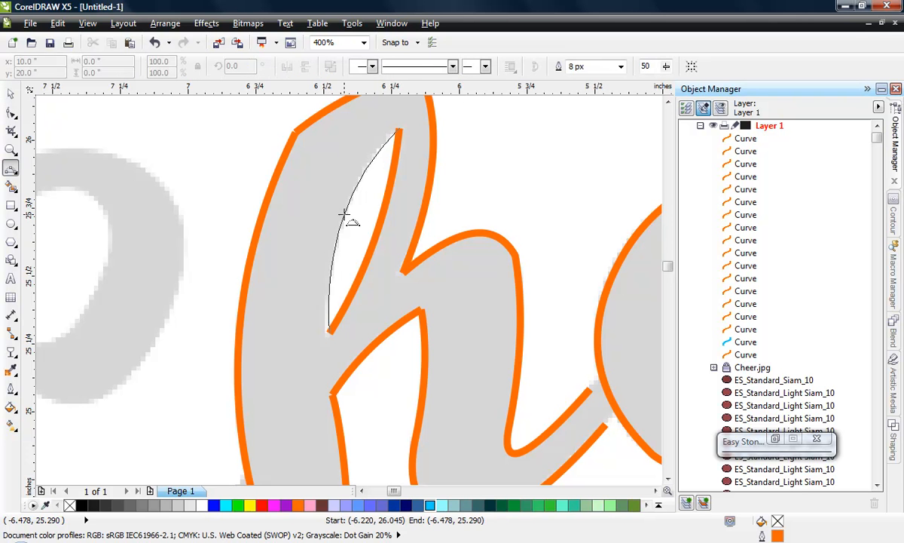
pyautogui.click(11, 93)
pyautogui.click(222, 136)
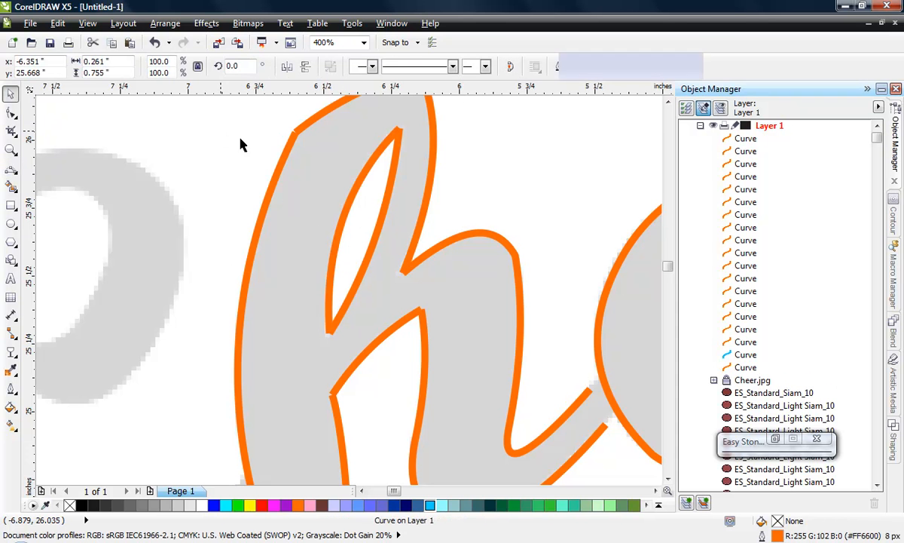
pyautogui.click(360, 182)
pyautogui.moveTo(360, 182); pyautogui.dragTo(348, 182)
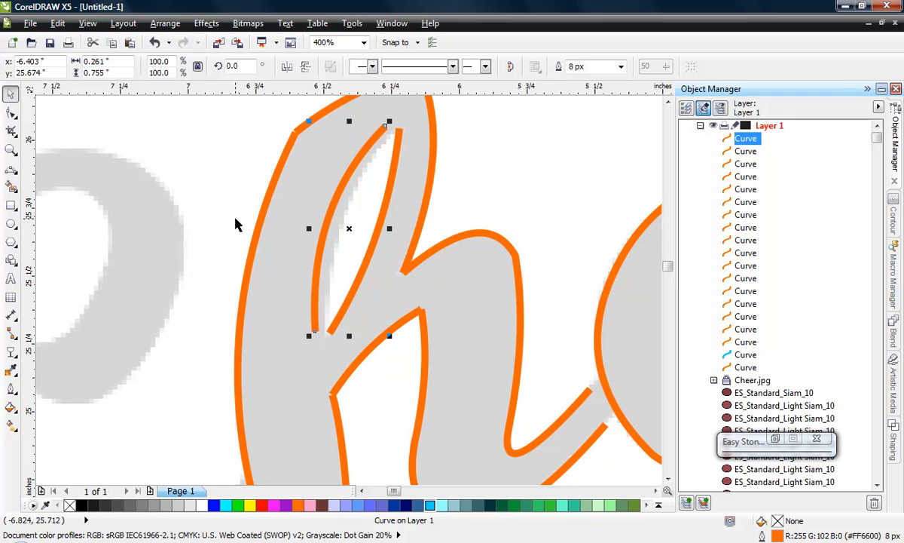
pyautogui.hotkey('ctrl', 'z')
pyautogui.click(530, 161)
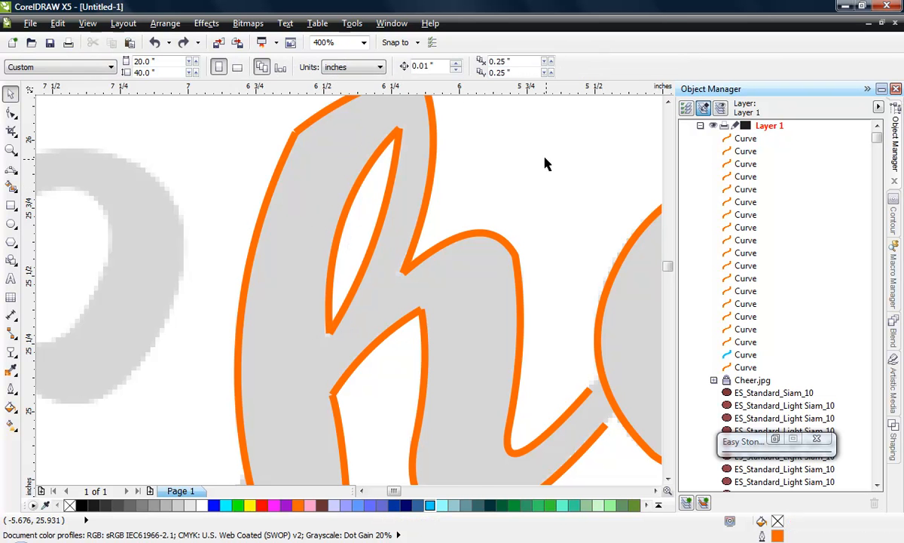
# - Trace the C's inner lower edge with a 3-point curve from about (-6.83, 24.72) to (-7.75, 24.55) inches
pyautogui.scroll(-2, 545, 162)
pyautogui.scroll(-1, 317, 280)
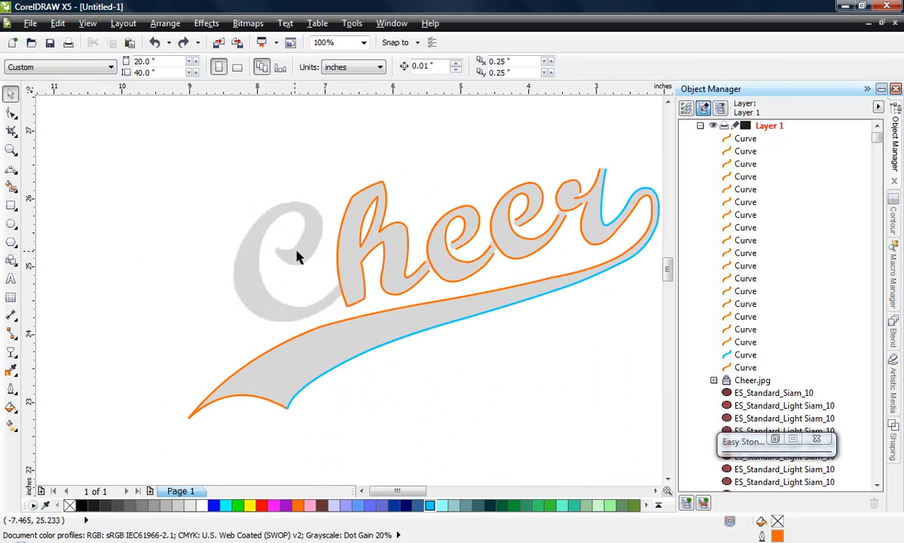
pyautogui.scroll(1, 301, 292)
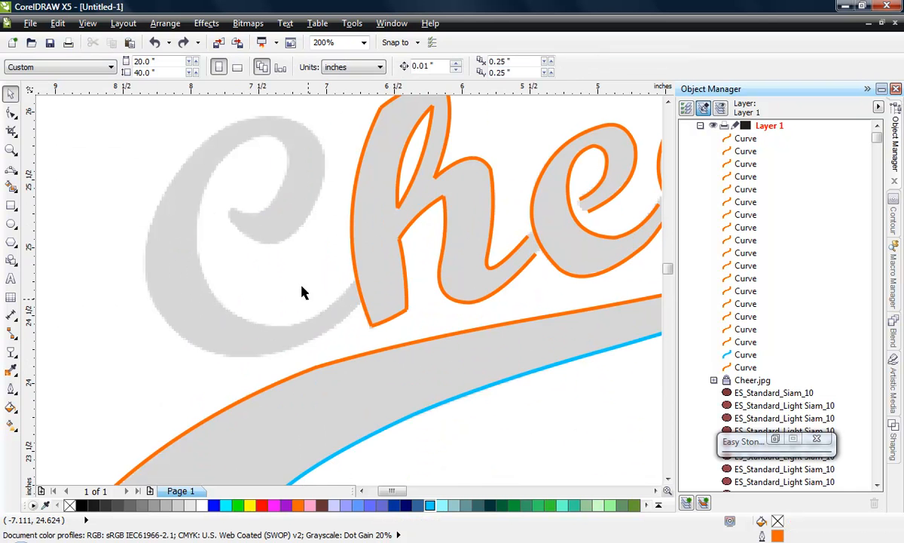
pyautogui.click(11, 167)
pyautogui.scroll(1, 324, 304)
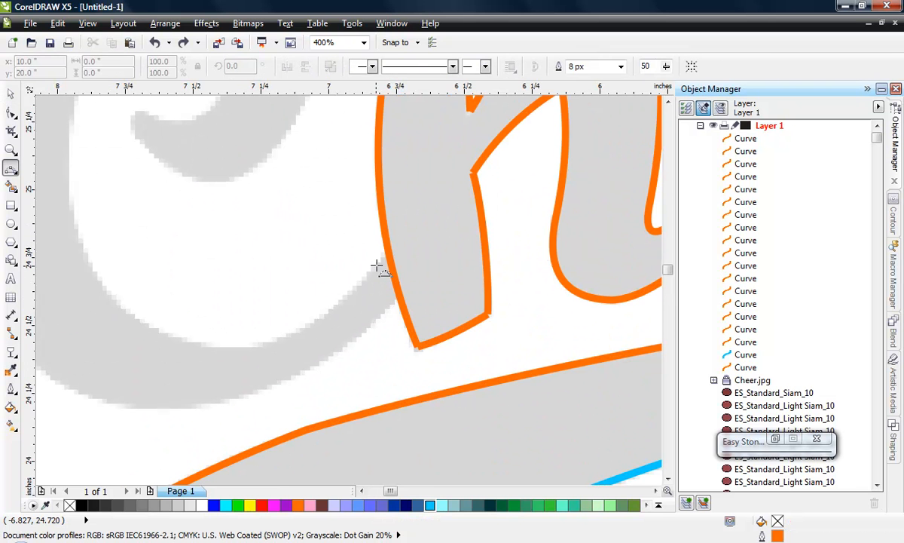
pyautogui.click(378, 265)
pyautogui.moveTo(127, 312); pyautogui.dragTo(127, 311)
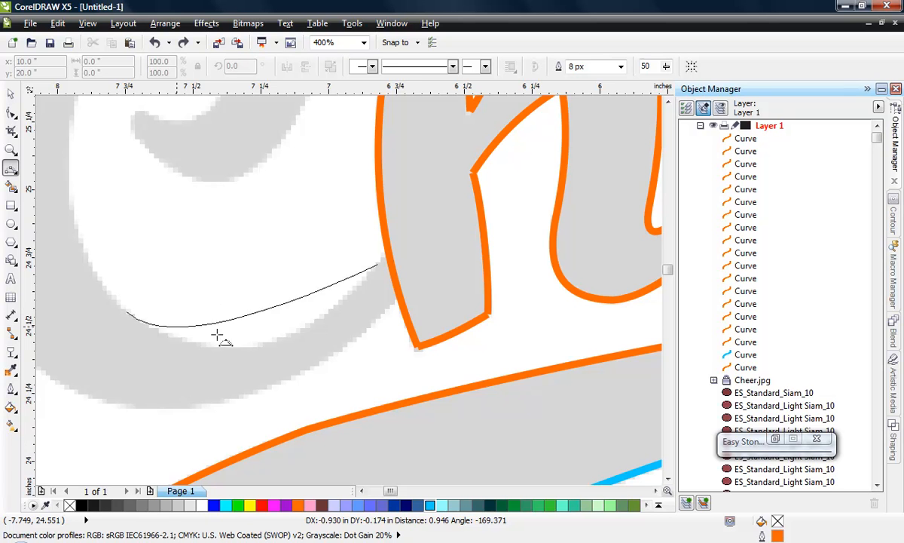
pyautogui.click(244, 347)
# - Continue the C's inner edge with two 3-point segments from about (-7.75, 24.55) through (-7.86, 25.51) to (-7.43, 25.83) inches
pyautogui.scroll(-1, 243, 346)
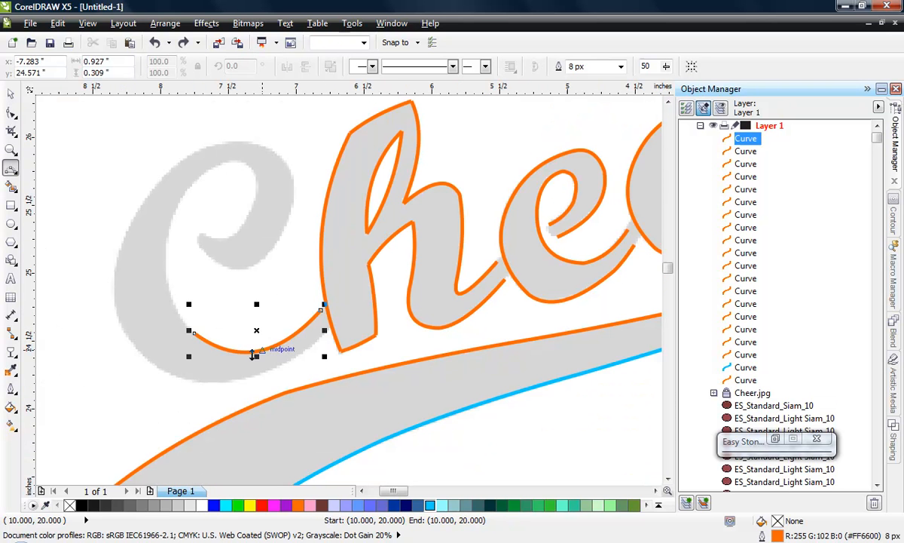
pyautogui.click(193, 332)
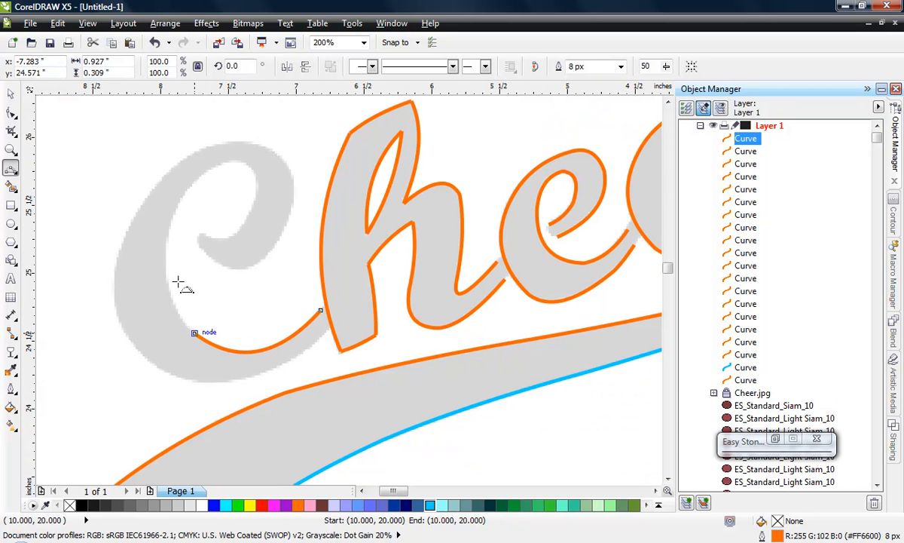
pyautogui.moveTo(179, 202); pyautogui.dragTo(166, 276)
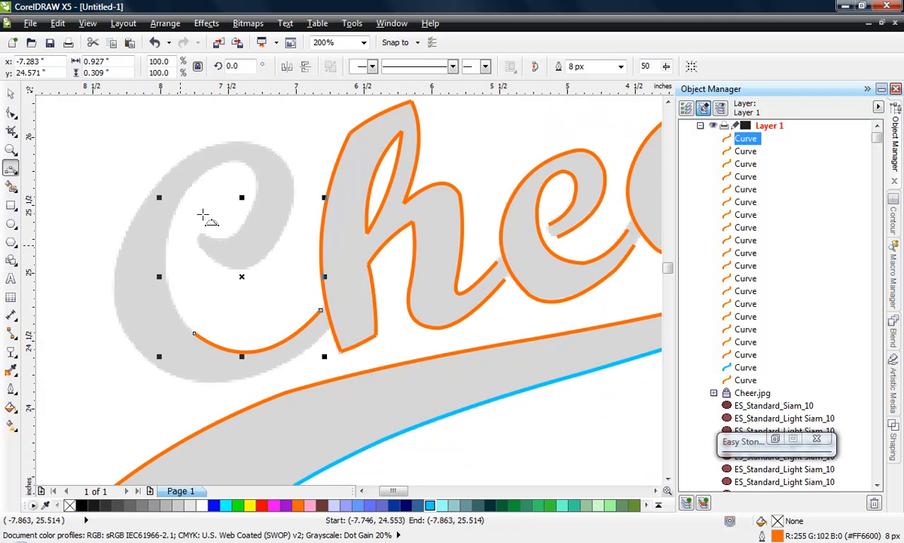
pyautogui.scroll(-1, 192, 222)
pyautogui.scroll(1, 188, 235)
pyautogui.scroll(1, 189, 235)
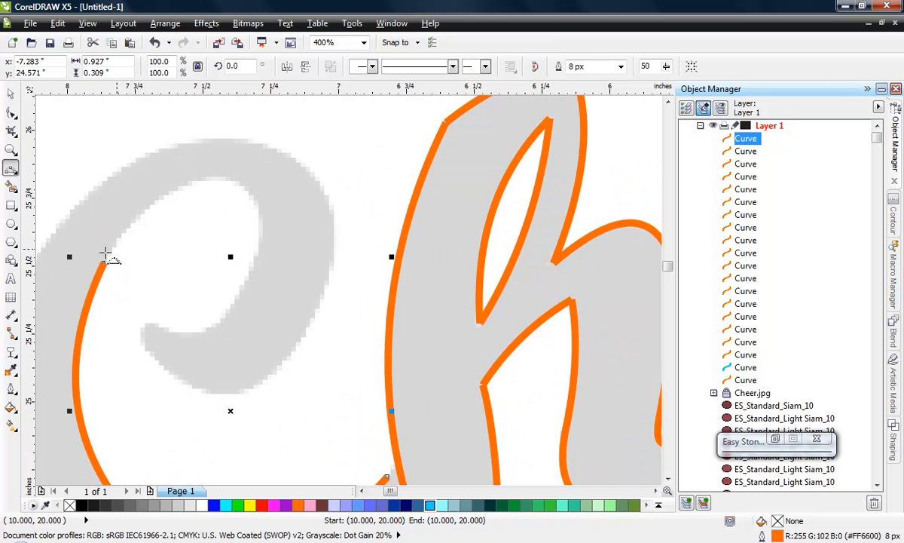
pyautogui.click(104, 263)
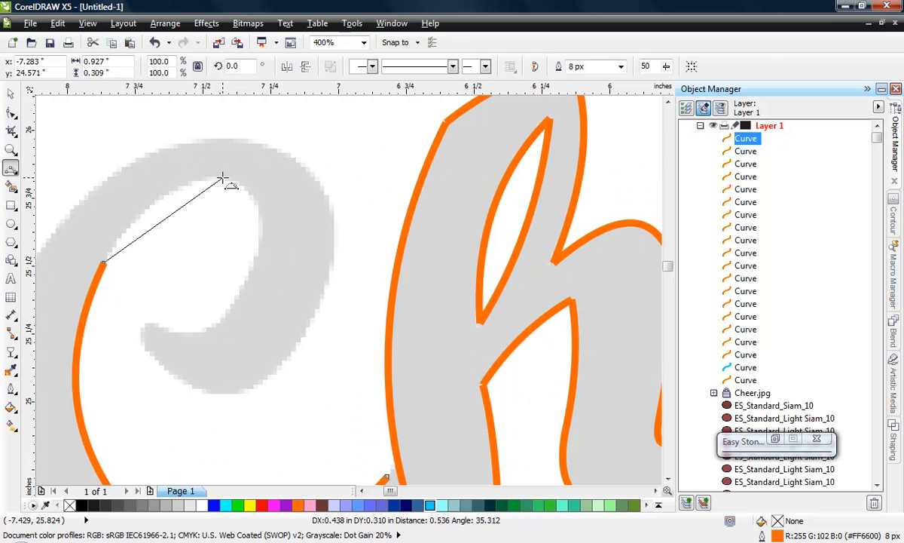
pyautogui.moveTo(222, 179); pyautogui.dragTo(156, 202)
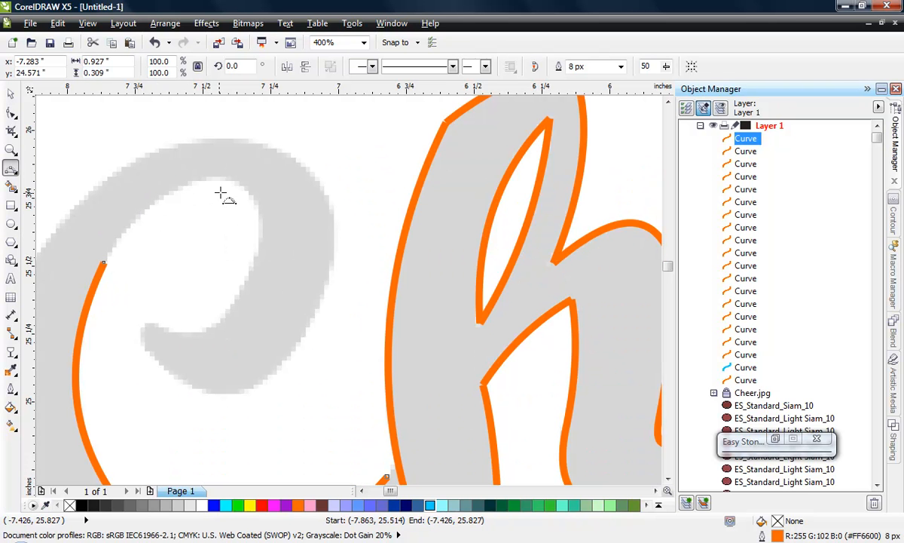
# - Finish the C's inner edge with two 3-point segments from about (-7.43, 25.83) through (-7.30, 25.54) to the hook's upper tip near (-7.68, 25.28) inches
pyautogui.click(222, 179)
pyautogui.moveTo(256, 256)
pyautogui.mouseDown()
pyautogui.moveTo(258, 200)
pyautogui.moveTo(254, 208)
pyautogui.mouseUp()
pyautogui.click(256, 256)
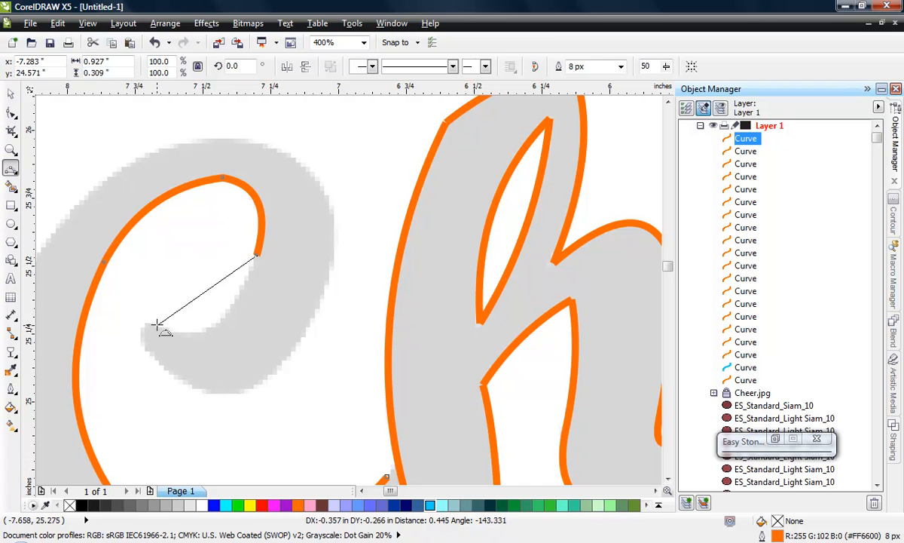
pyautogui.moveTo(178, 326); pyautogui.dragTo(207, 327)
# - Trace the C hook's outer edge as a separate curve with two 3-point segments from about (-7.71, 25.20) through (-7.27, 25.08) to (-7.07, 25.80) inches
pyautogui.click(144, 348)
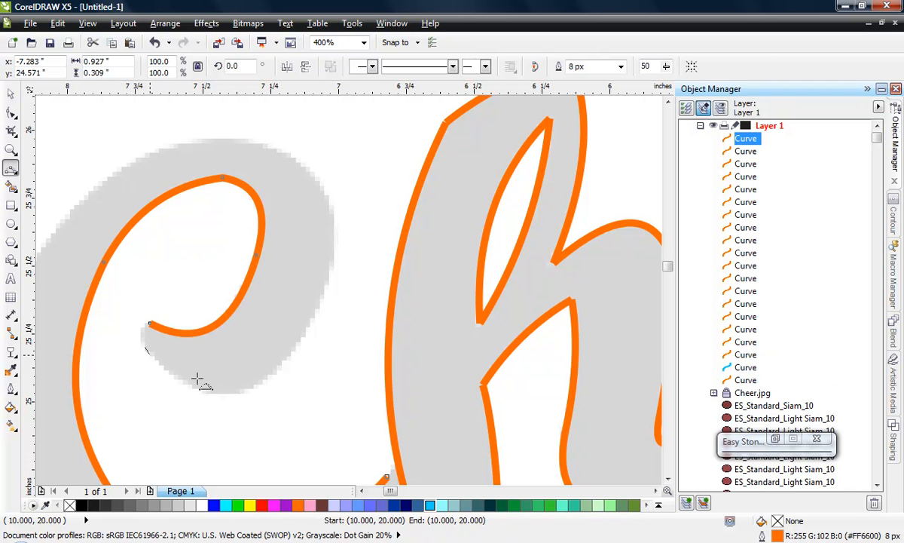
pyautogui.moveTo(265, 380)
pyautogui.mouseDown()
pyautogui.moveTo(205, 396)
pyautogui.moveTo(265, 381)
pyautogui.mouseUp()
pyautogui.click(265, 380)
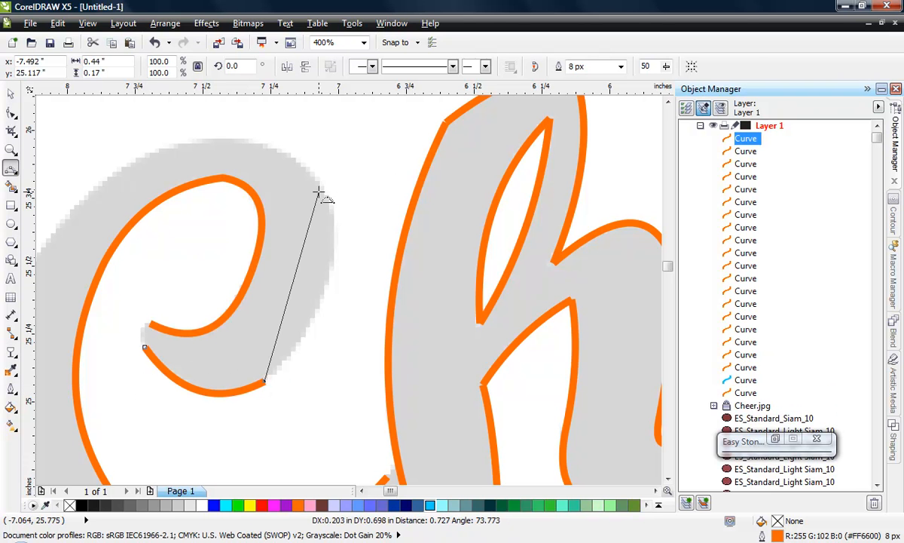
pyautogui.moveTo(321, 186); pyautogui.dragTo(334, 285)
# - Continue over the C's top and outer left side with two 3-point segments from about (-7.07, 25.80) through (-7.82, 25.84) to (-8.24, 24.52) inches
pyautogui.scroll(-1, 398, 239)
pyautogui.scroll(1, 300, 226)
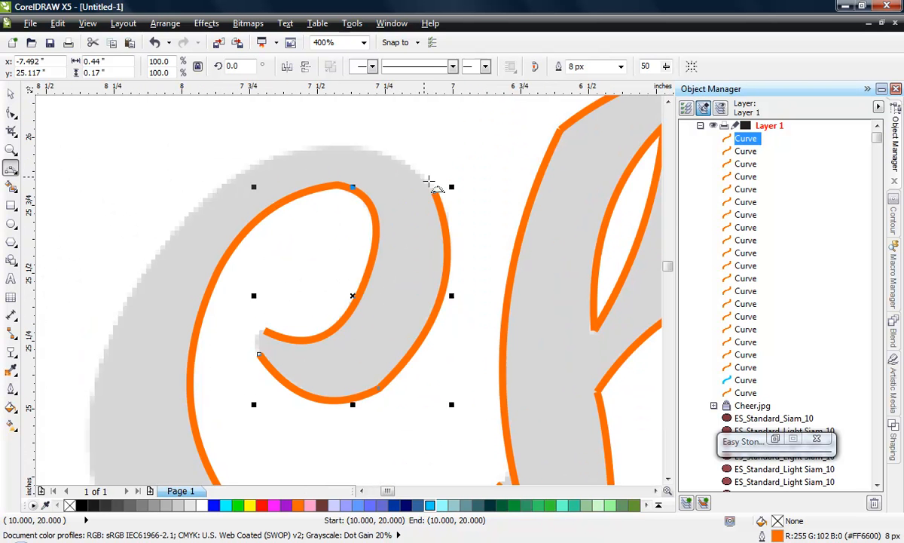
pyautogui.click(435, 192)
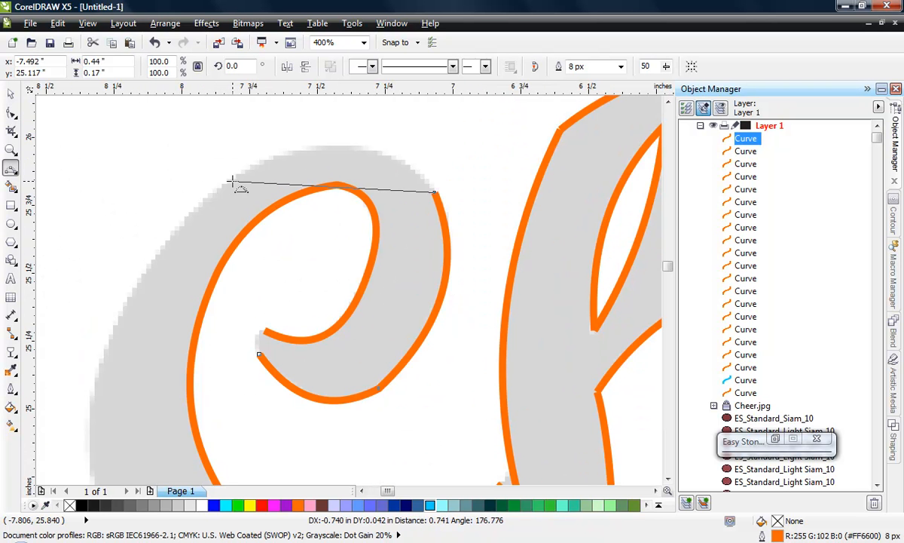
pyautogui.moveTo(233, 181); pyautogui.dragTo(355, 145)
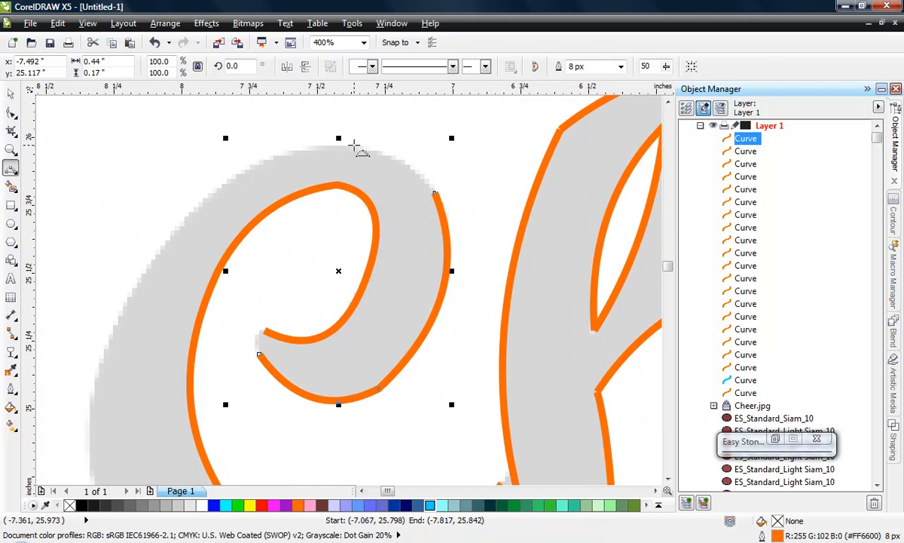
pyautogui.scroll(-1, 355, 146)
pyautogui.click(315, 153)
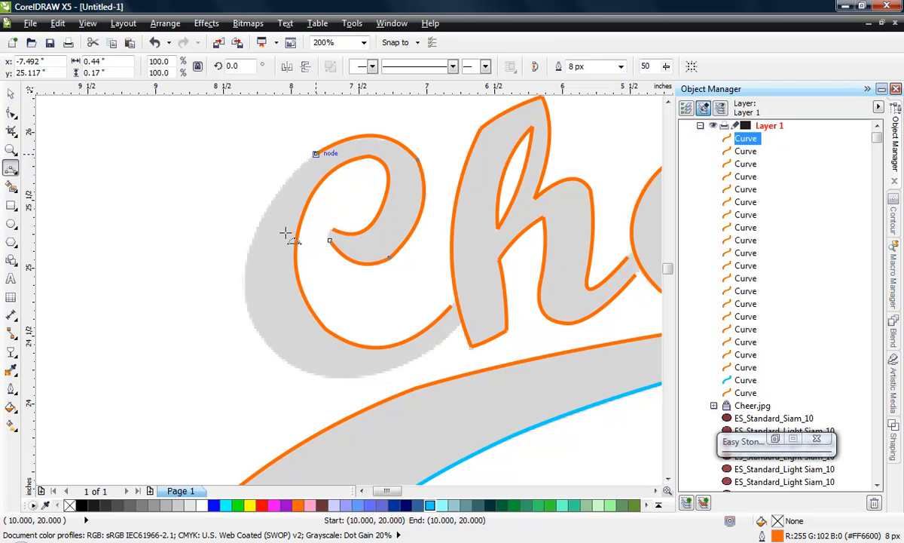
pyautogui.moveTo(258, 331); pyautogui.dragTo(249, 248)
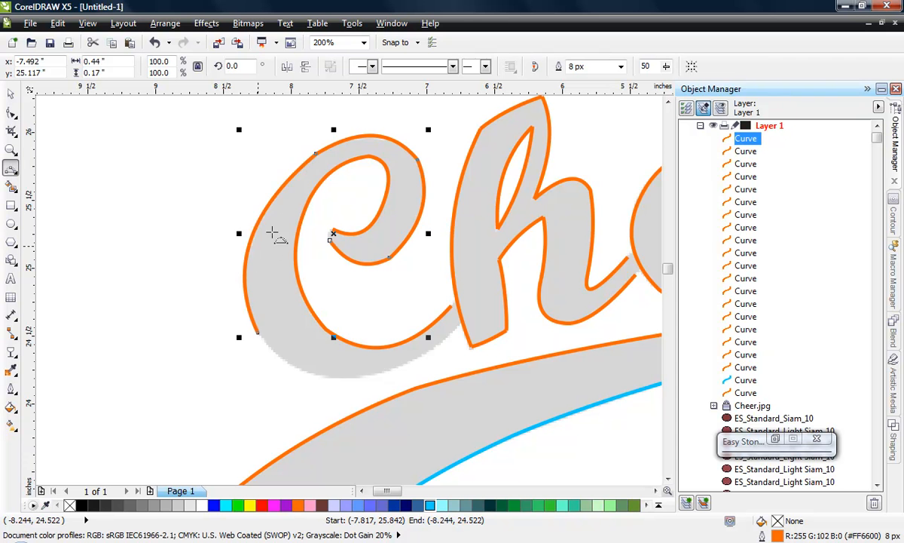
# - Complete the C's outer lower edge with two 3-point segments from about (-8.24, 24.52) through (-7.19, 24.28) to (-6.80, 24.56) inches, and deselect the curve
pyautogui.scroll(-1, 188, 284)
pyautogui.scroll(1, 256, 339)
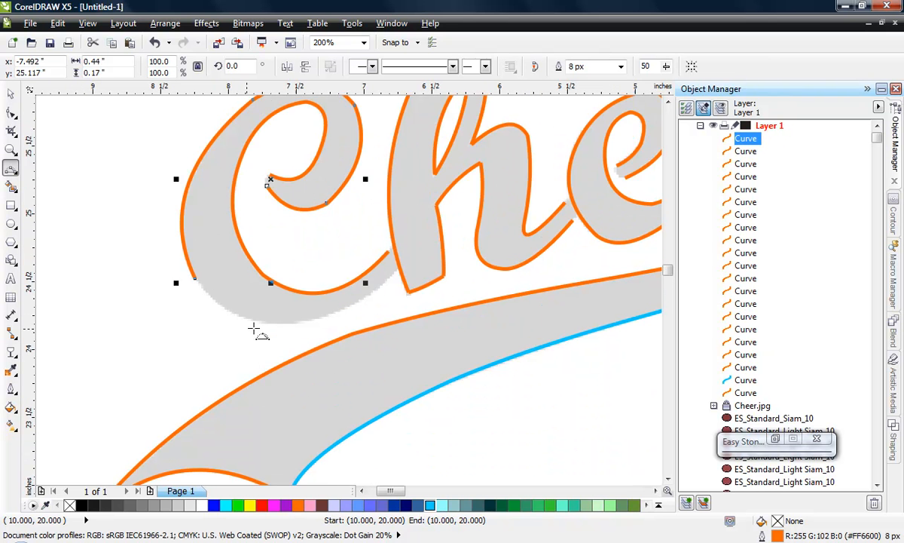
pyautogui.click(195, 280)
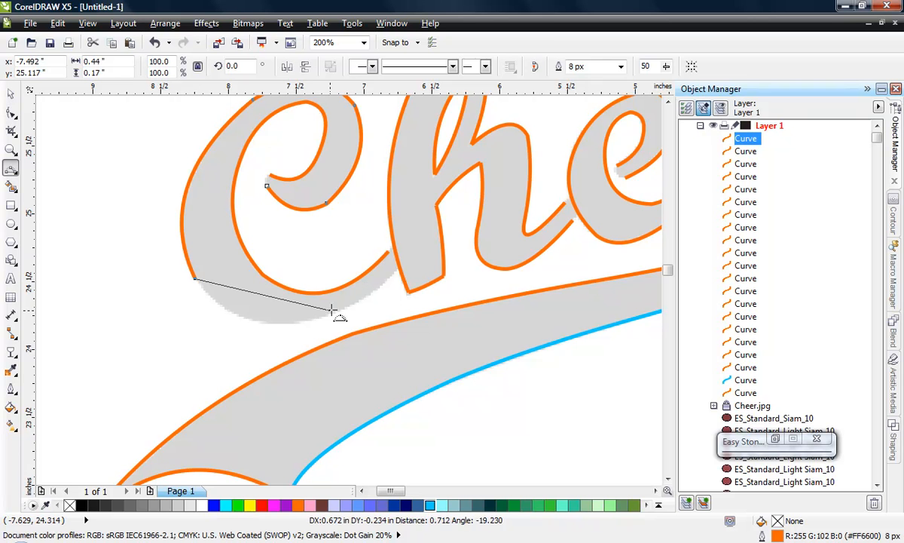
pyautogui.moveTo(338, 310); pyautogui.dragTo(254, 319)
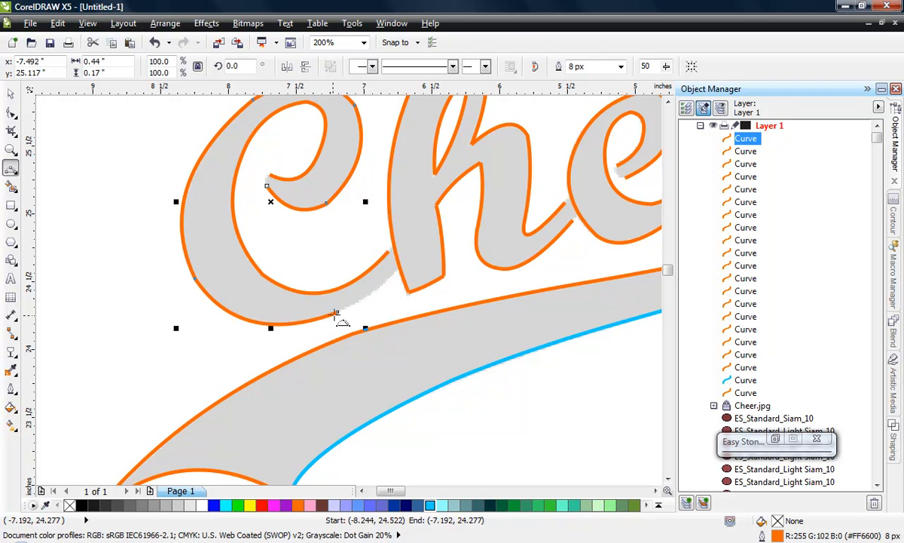
pyautogui.click(358, 306)
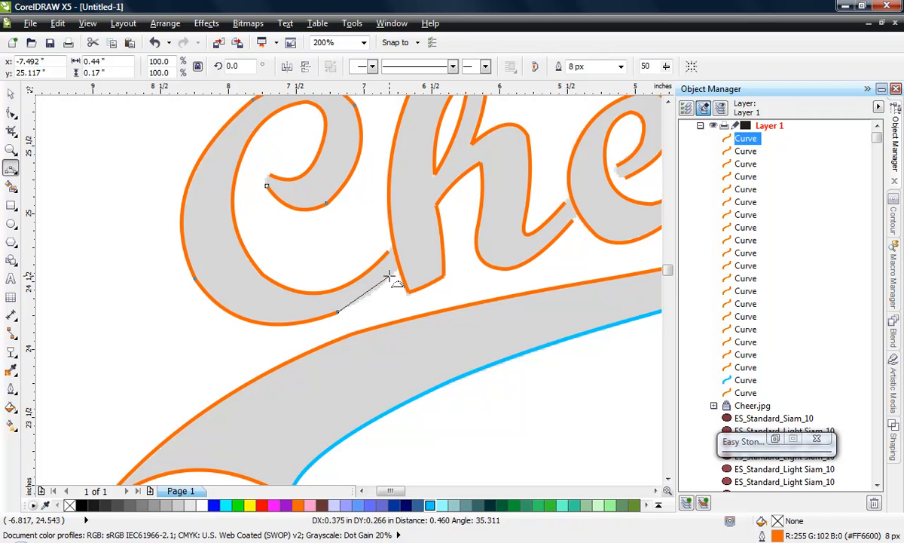
pyautogui.moveTo(380, 289); pyautogui.dragTo(369, 303)
pyautogui.click(11, 93)
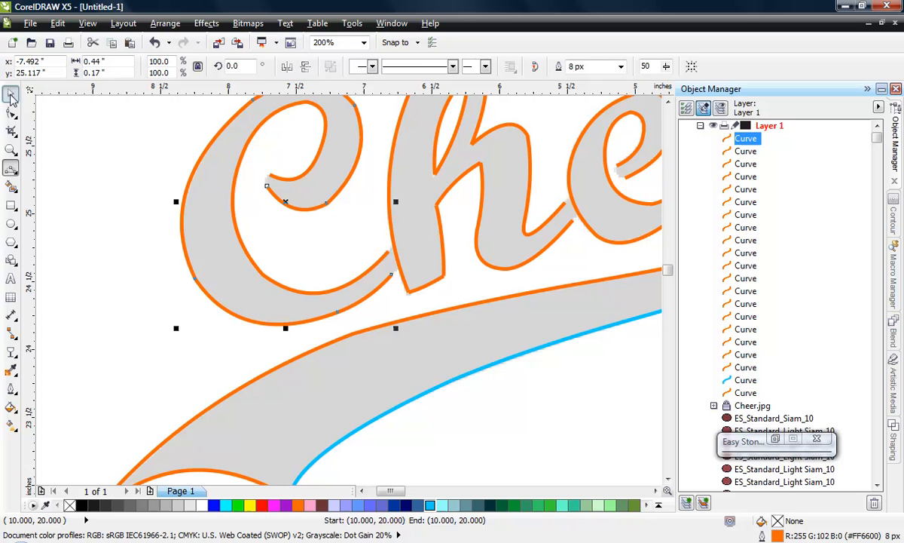
pyautogui.click(132, 232)
# - Move all traced Cheer and swoosh curves left, clear of the Cheer.jpg image, centred at about (-19.5, 25.1) inches, and deselect them
pyautogui.scroll(-1, 137, 277)
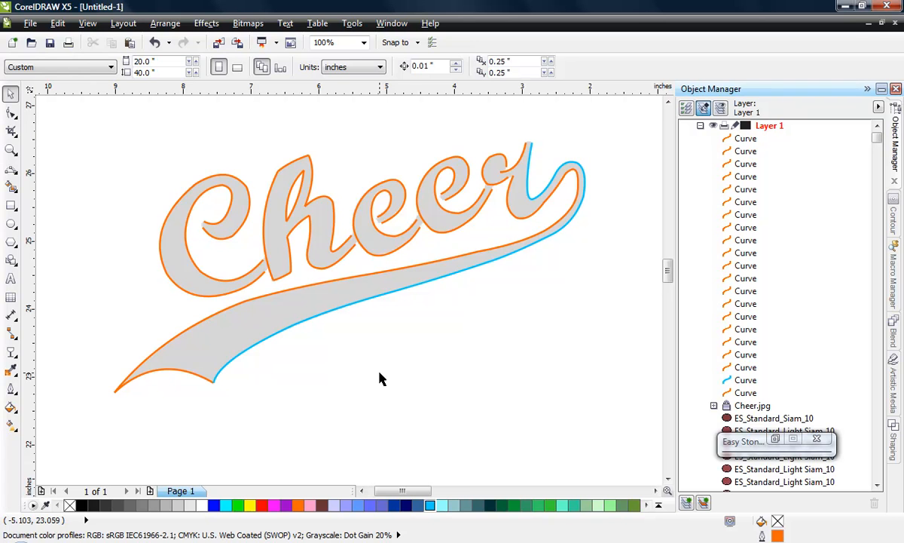
pyautogui.scroll(-1, 465, 363)
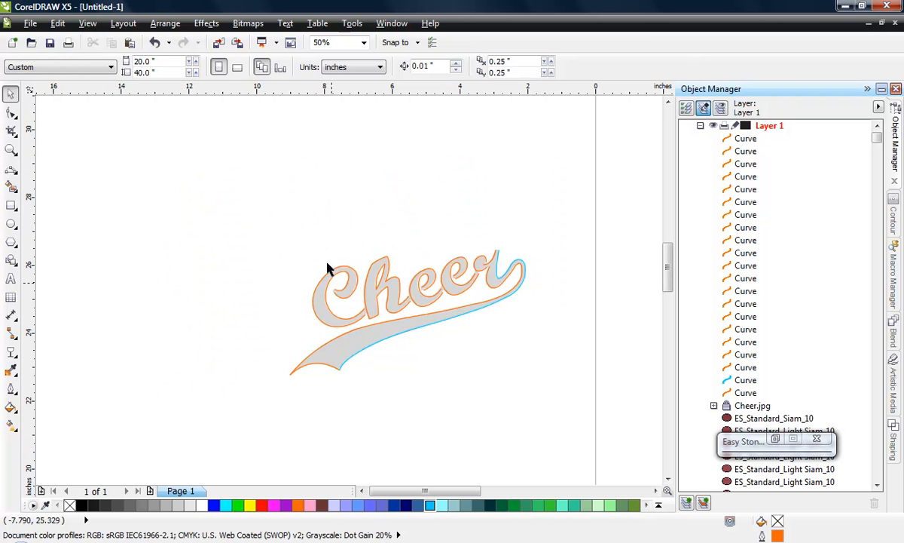
pyautogui.moveTo(258, 238); pyautogui.dragTo(553, 396)
pyautogui.scroll(-1, 551, 325)
pyautogui.moveTo(504, 339); pyautogui.dragTo(258, 327)
pyautogui.press('Escape')
pyautogui.scroll(1, 242, 335)
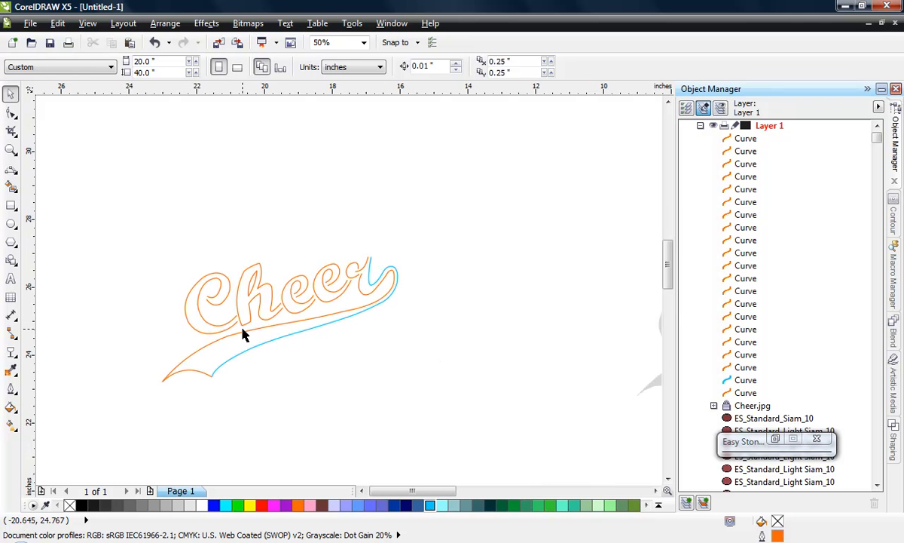
# - Give all the moved Cheer and swoosh curves a black hairline outline, and deselect them
pyautogui.moveTo(138, 233); pyautogui.dragTo(450, 402)
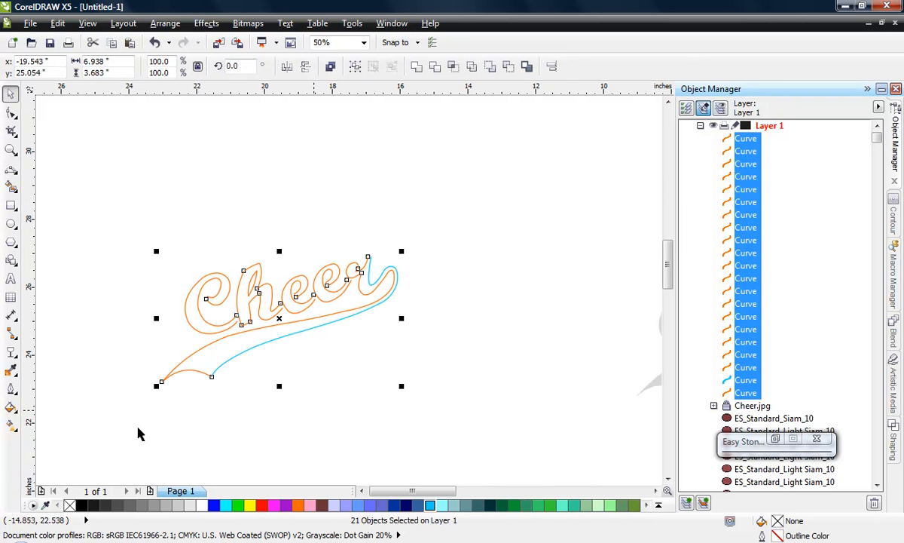
pyautogui.rightClick(83, 506)
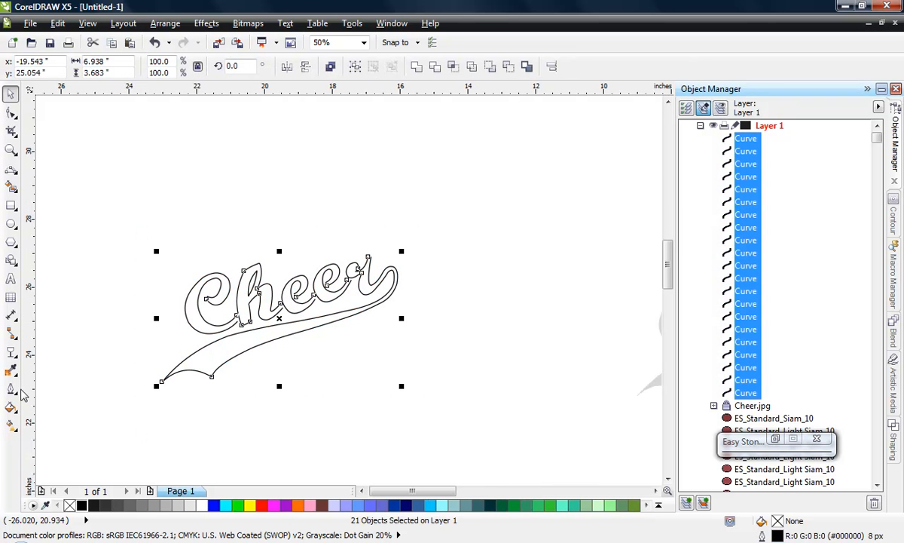
pyautogui.click(12, 388)
pyautogui.click(72, 224)
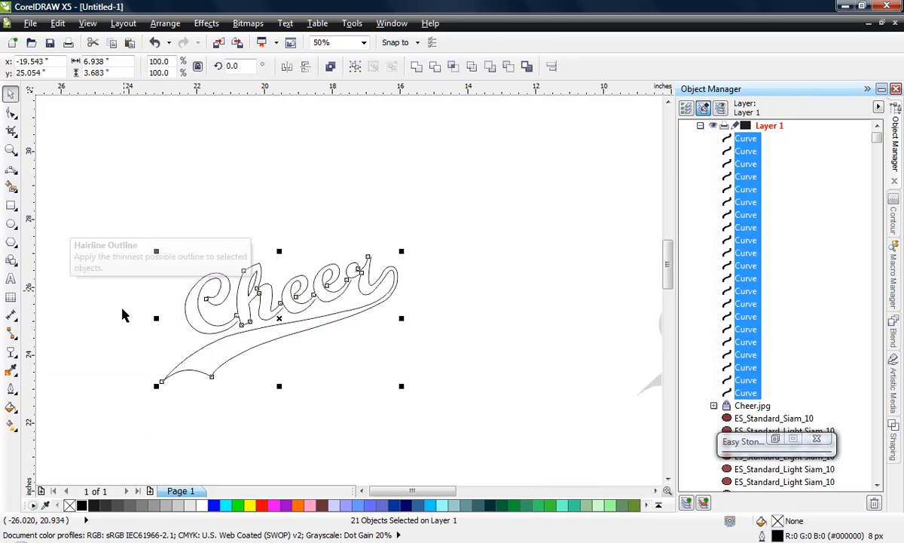
pyautogui.click(155, 380)
pyautogui.scroll(2, 235, 331)
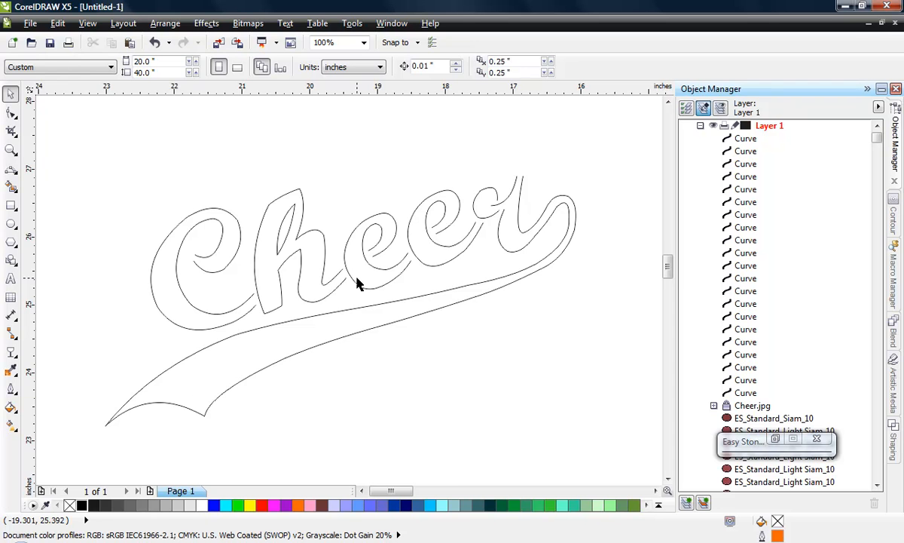
# - Duplicate the MOM rhinestones from the page to below the traced Cheer curves, centred at about (-20.6, 17.7) inches, and deselect them
pyautogui.scroll(-1, 372, 196)
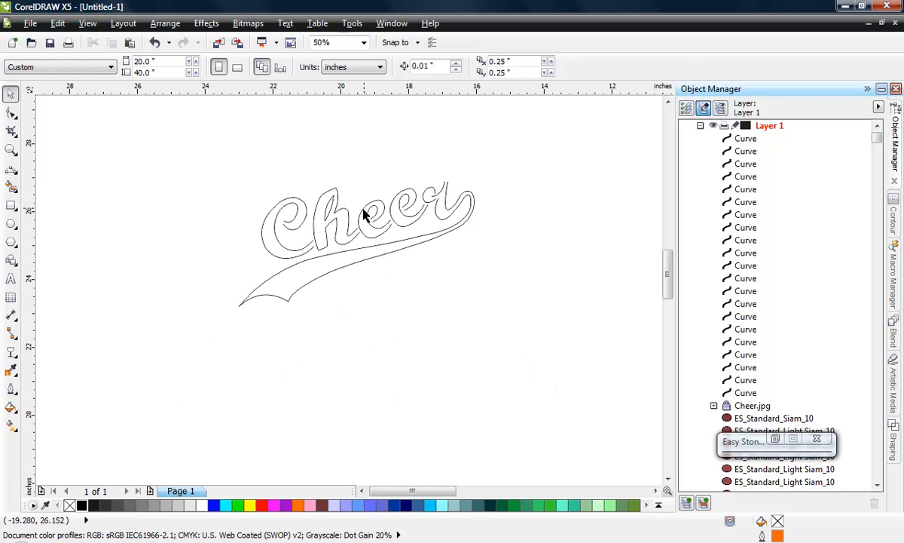
pyautogui.scroll(-1, 223, 260)
pyautogui.scroll(-1, 221, 262)
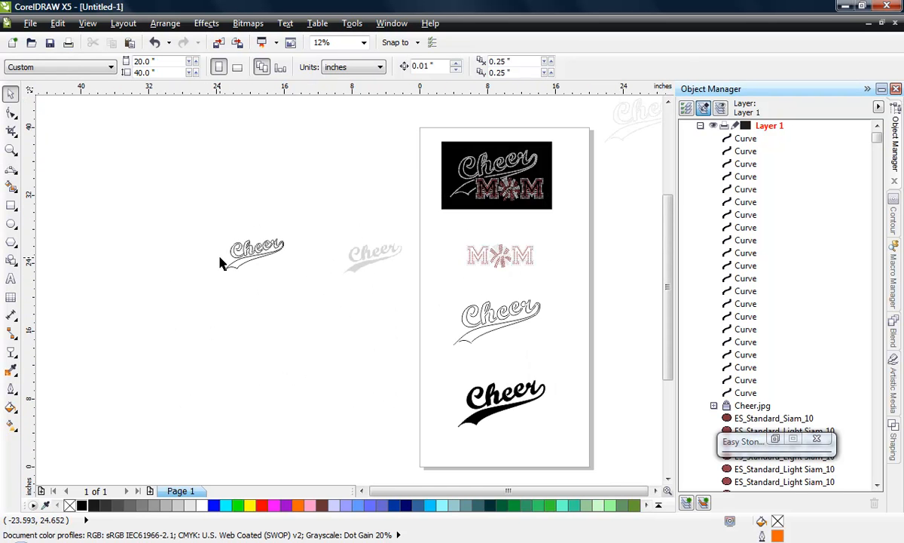
pyautogui.moveTo(450, 236); pyautogui.dragTo(502, 289)
pyautogui.moveTo(499, 256); pyautogui.dragTo(244, 320)
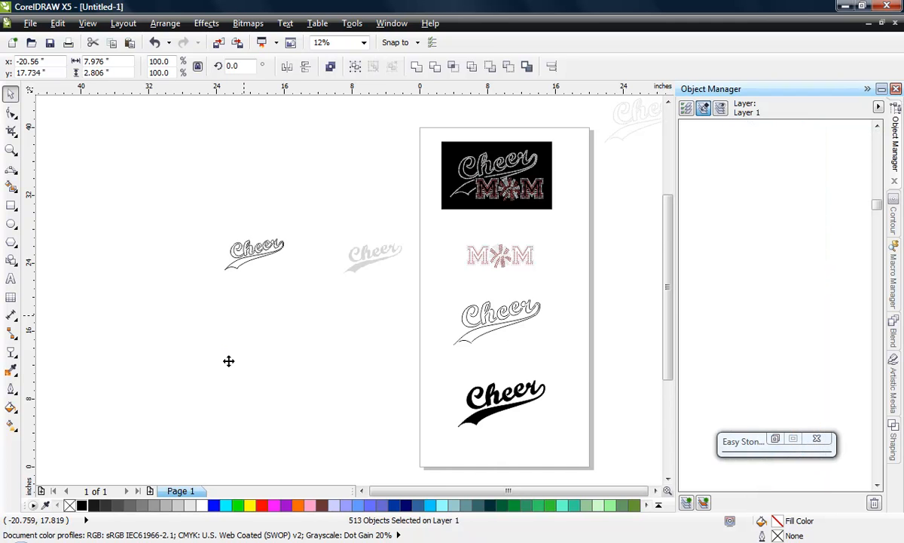
pyautogui.click(227, 367)
# - Group all the traced Cheer and swoosh curves
pyautogui.scroll(2, 225, 299)
pyautogui.moveTo(167, 145); pyautogui.dragTo(348, 249)
pyautogui.rightClick(285, 205)
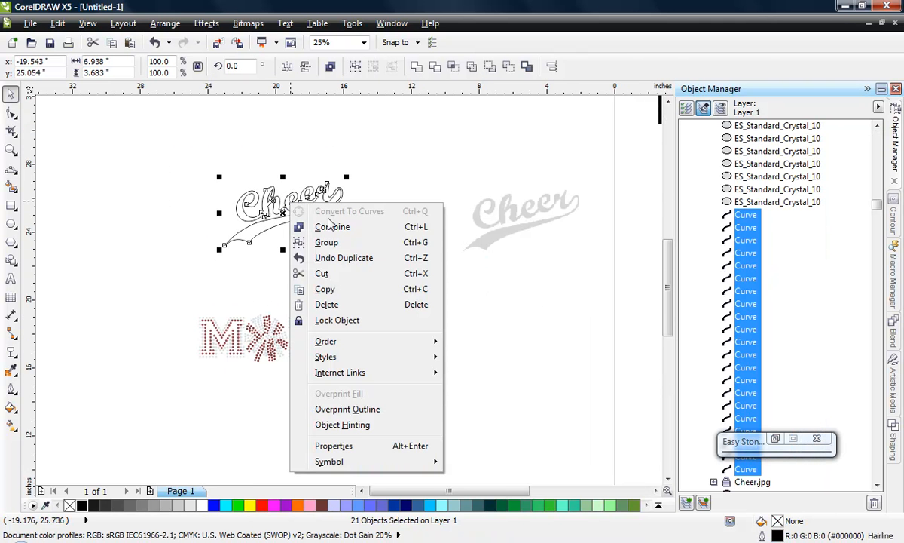
pyautogui.click(305, 246)
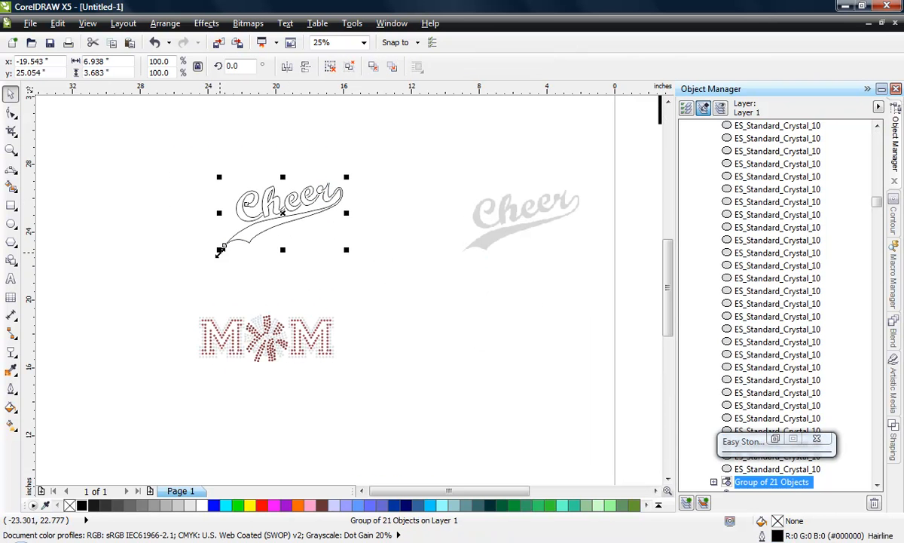
# - Move the Cheer group down over the MOM copy and scale it proportionally to about 9.45 by 5.02 inches
pyautogui.moveTo(289, 208); pyautogui.dragTo(229, 292)
pyautogui.moveTo(331, 247); pyautogui.dragTo(359, 224)
pyautogui.scroll(1, 215, 326)
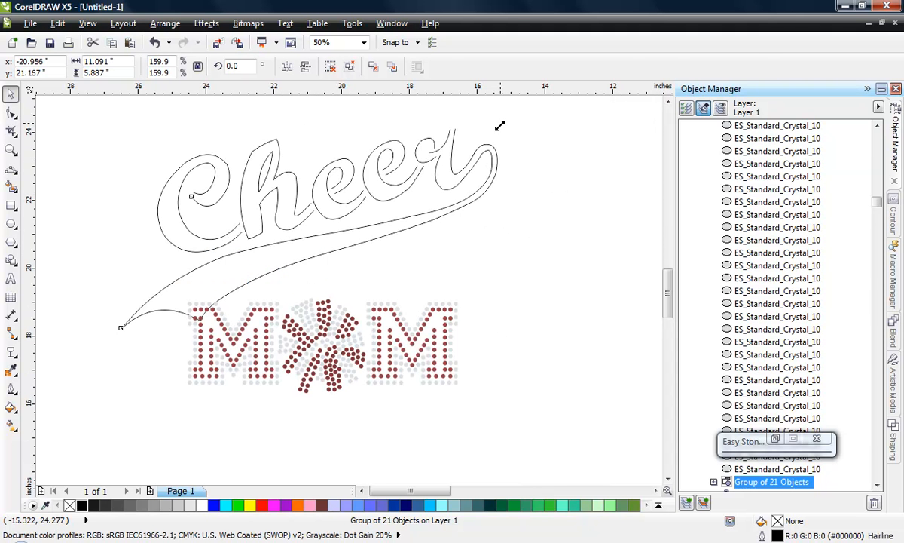
pyautogui.moveTo(499, 123); pyautogui.dragTo(445, 153)
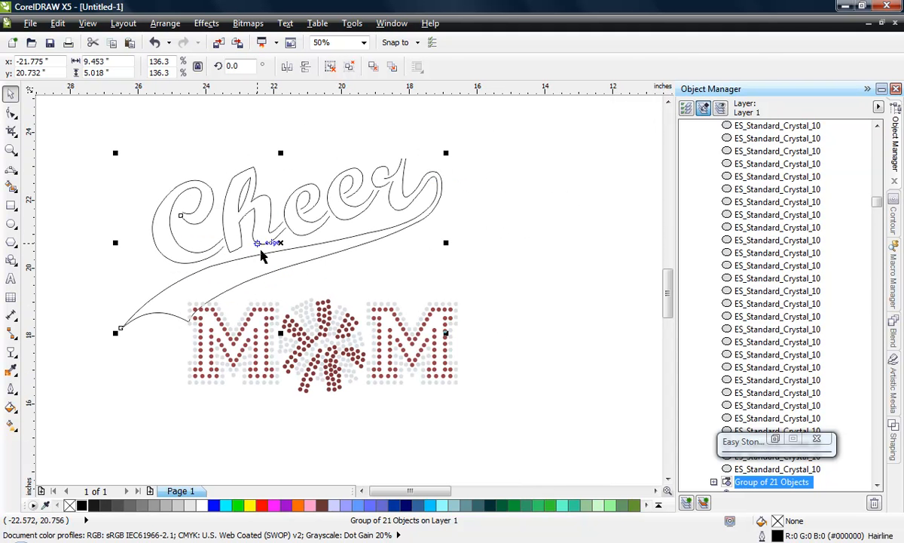
pyautogui.moveTo(249, 255); pyautogui.dragTo(249, 265)
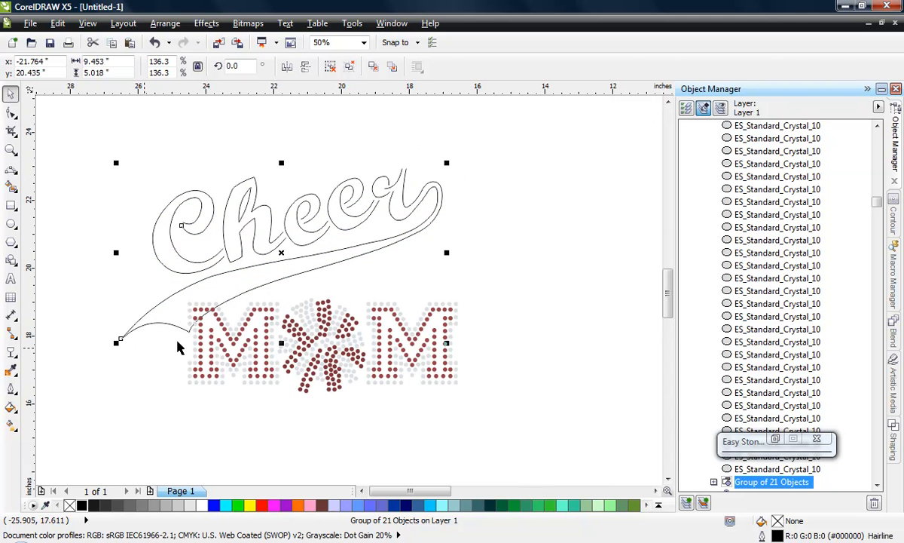
# - Fine-position the Cheer group so the swoosh tail overlaps the first M, centred at about (-22.24, 20.19) inches, and deselect it
pyautogui.scroll(1, 205, 305)
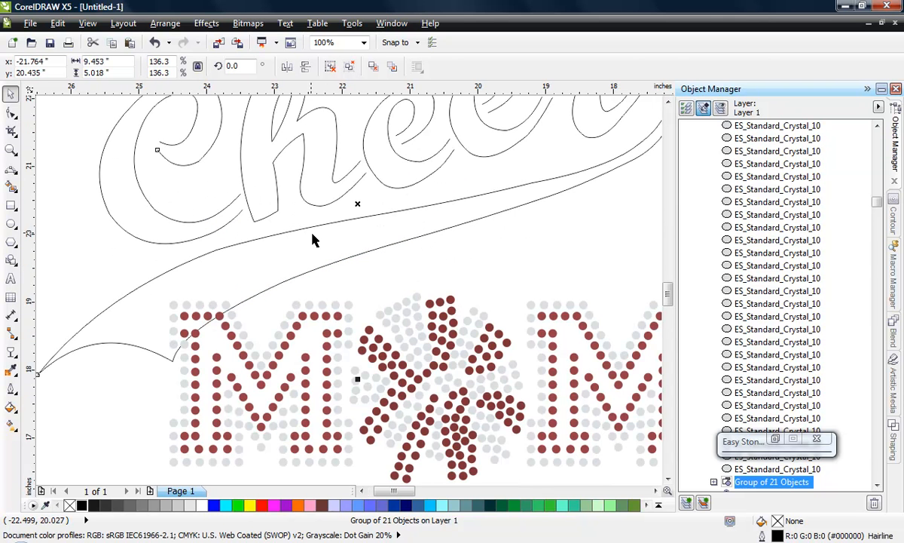
pyautogui.scroll(-1, 314, 239)
pyautogui.moveTo(327, 224); pyautogui.dragTo(315, 240)
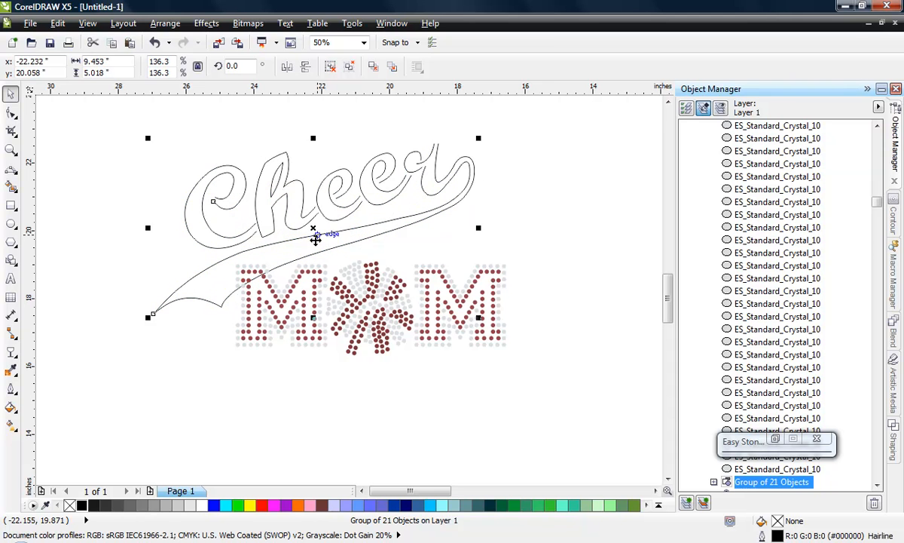
pyautogui.click(279, 273)
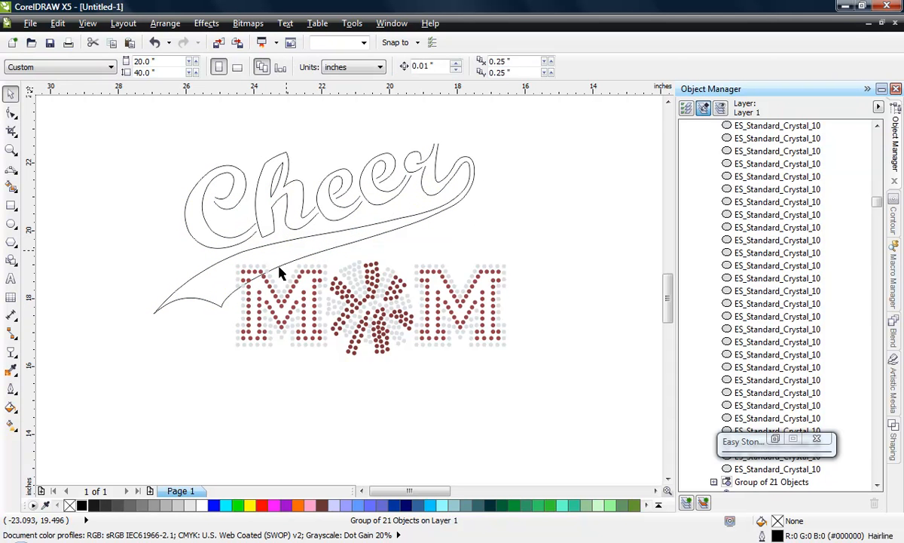
pyautogui.scroll(1, 279, 273)
pyautogui.click(328, 200)
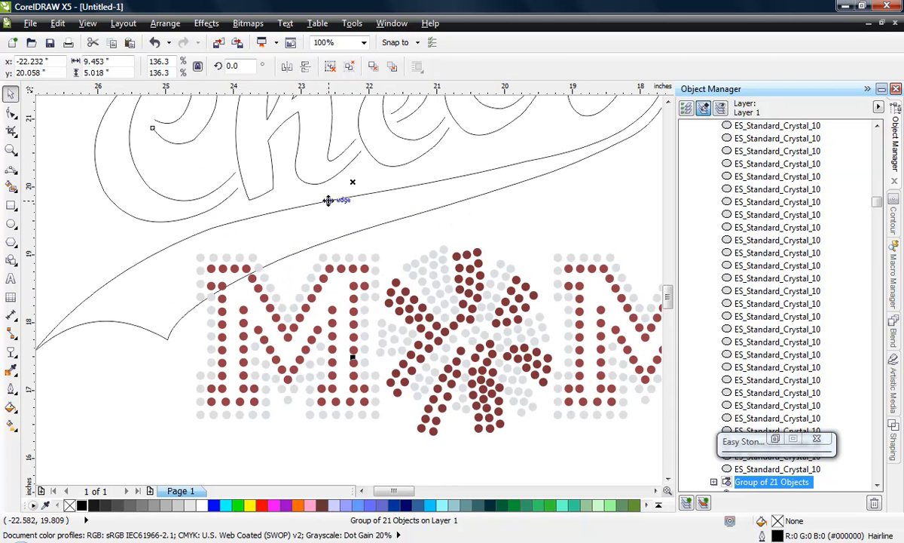
pyautogui.moveTo(328, 200); pyautogui.dragTo(327, 191)
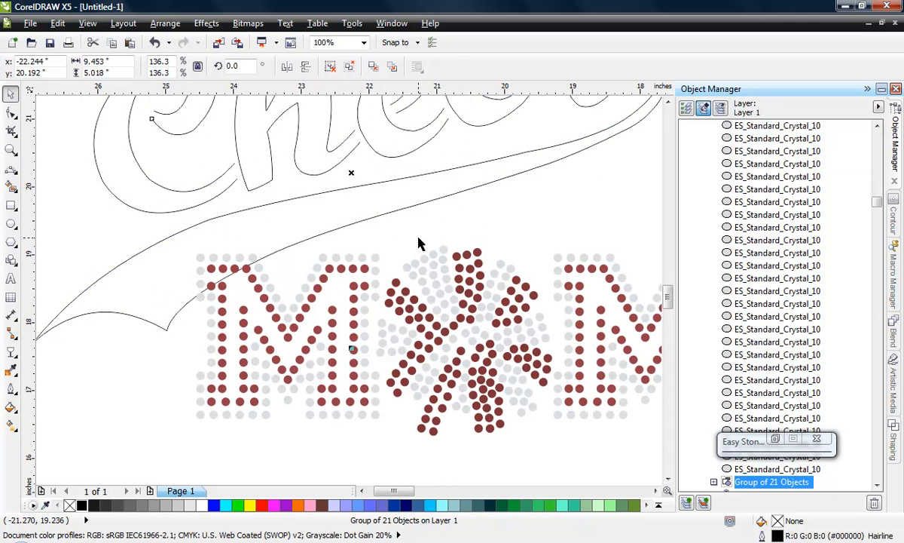
pyautogui.click(420, 242)
# - Check the overall size of Cheer and MOM together, and scale the Cheer group down proportionally to about 8.62 by 4.58 inches
pyautogui.scroll(-1, 348, 270)
pyautogui.moveTo(140, 115); pyautogui.dragTo(534, 383)
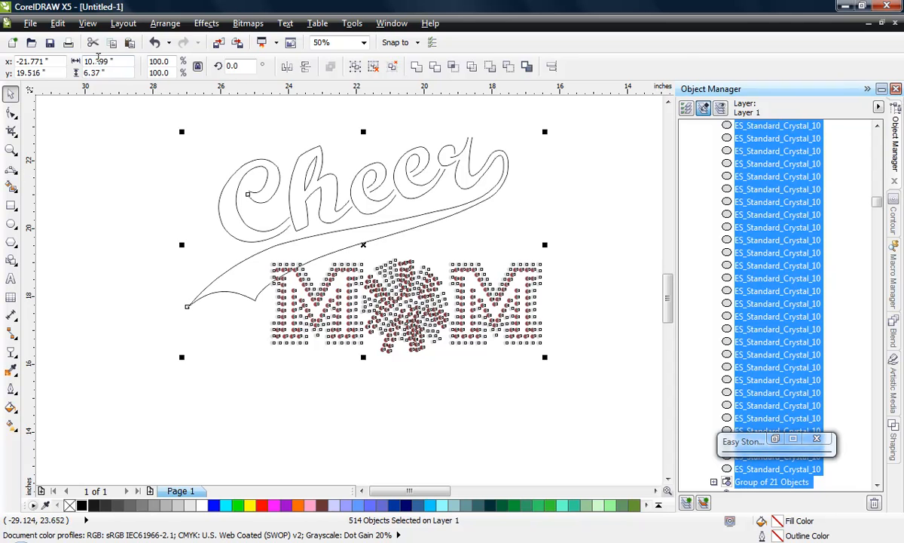
pyautogui.click(129, 188)
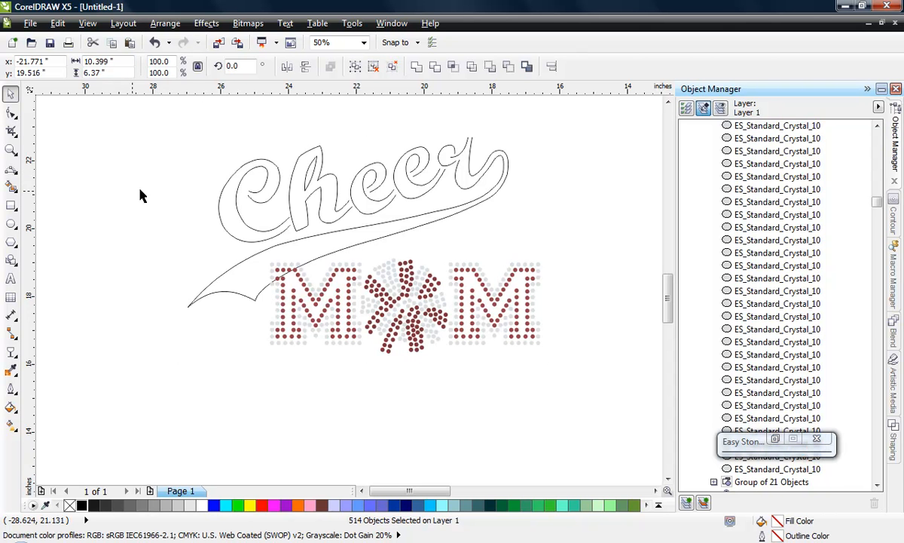
pyautogui.click(337, 196)
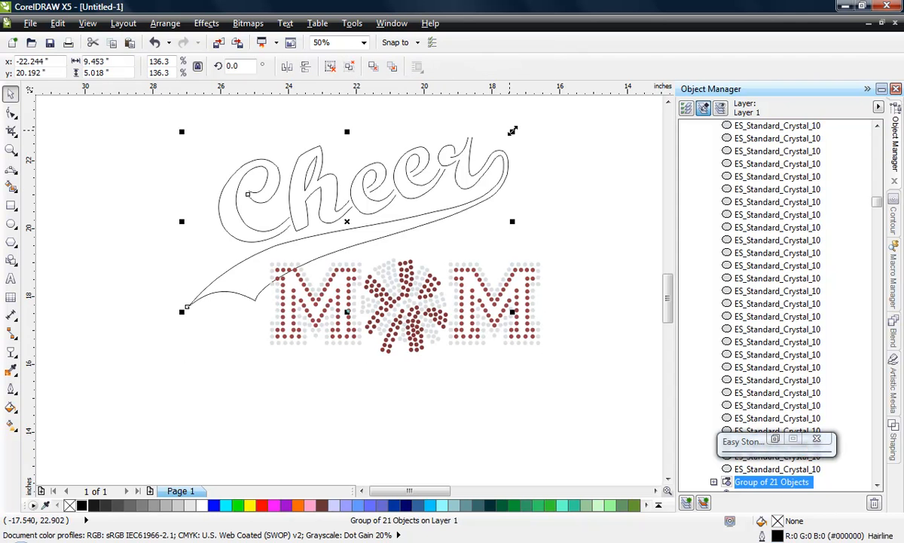
pyautogui.moveTo(184, 308); pyautogui.dragTo(197, 296)
pyautogui.click(220, 341)
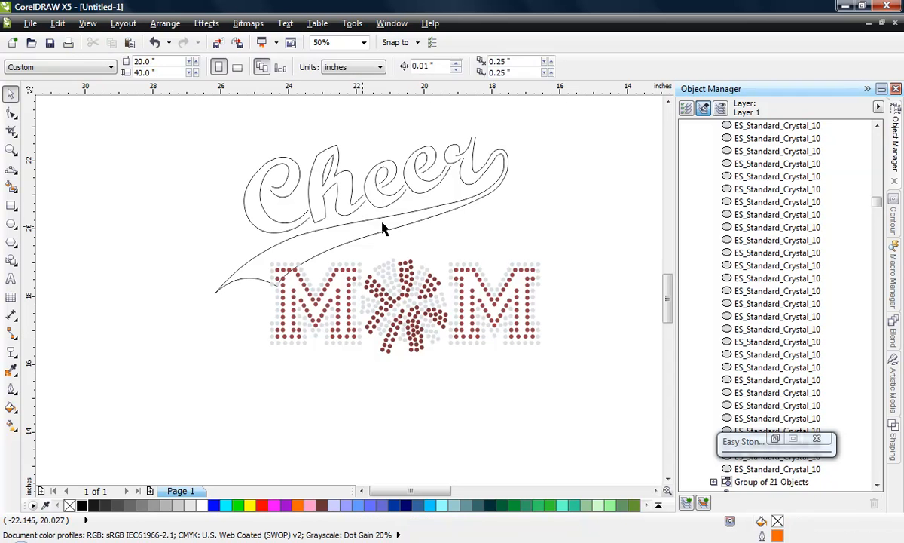
# - Shift the Cheer group slightly left above MOM, centred at about (-22.25, 20.35) inches, and deselect it
pyautogui.click(376, 232)
pyautogui.scroll(2, 355, 248)
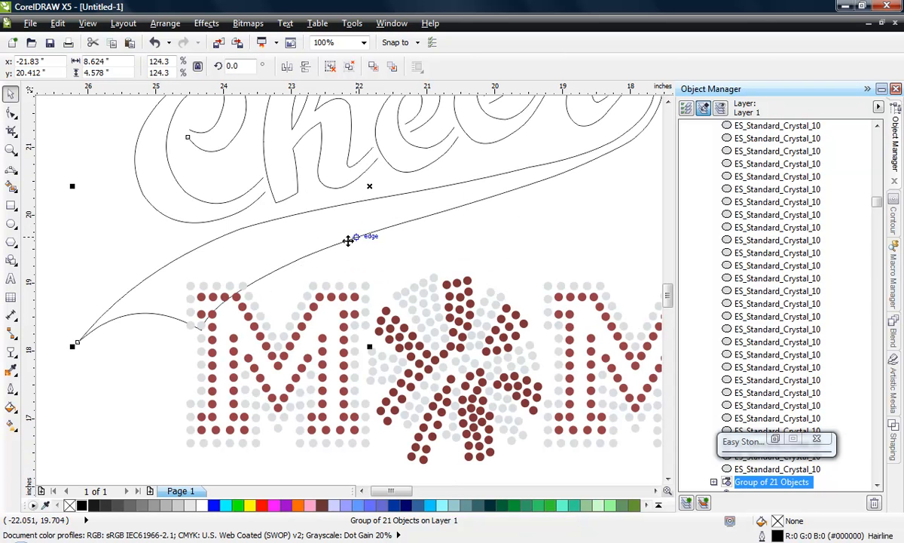
pyautogui.moveTo(348, 239); pyautogui.dragTo(320, 243)
pyautogui.scroll(-2, 388, 245)
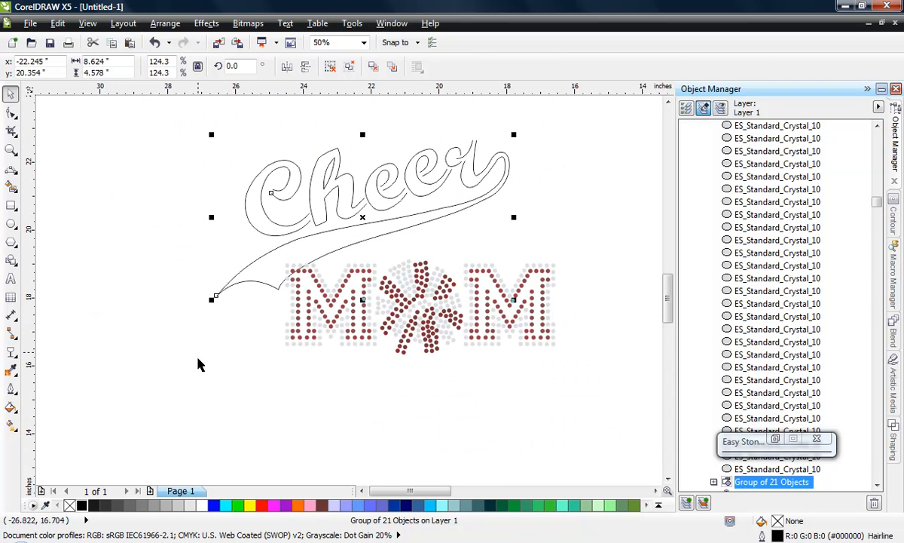
pyautogui.click(218, 360)
# - Measure the overall size of Cheer and MOM together, and inspect where the swoosh meets the first M
pyautogui.scroll(-2, 193, 254)
pyautogui.moveTo(171, 230); pyautogui.dragTo(422, 380)
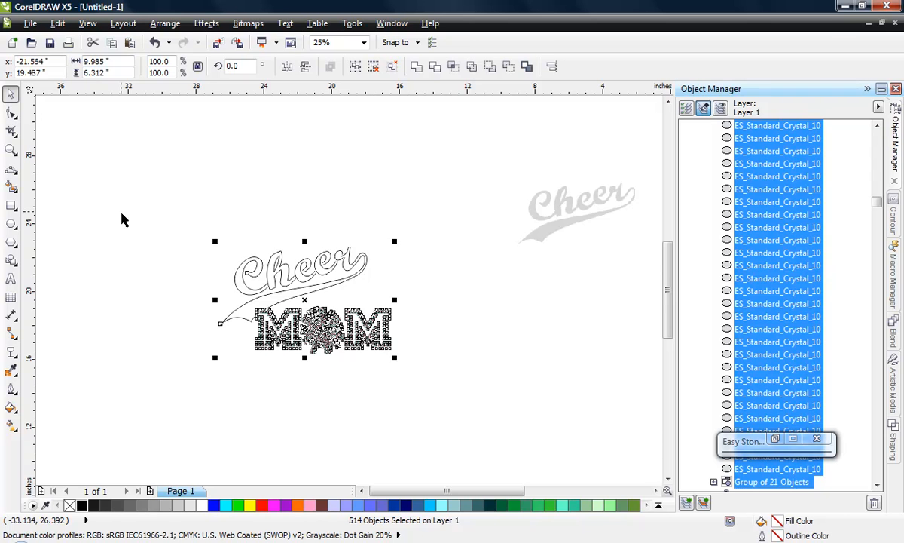
pyautogui.click(265, 365)
pyautogui.scroll(1, 286, 305)
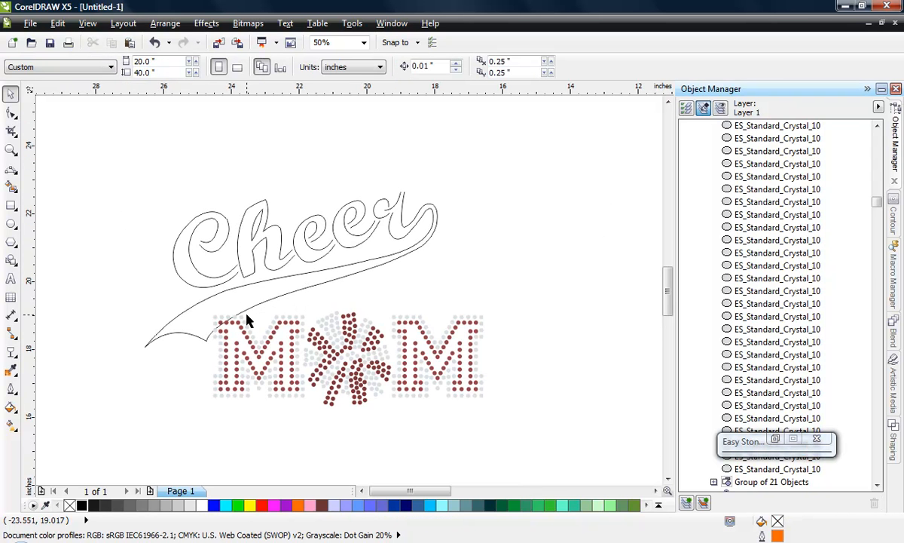
pyautogui.scroll(1, 208, 320)
pyautogui.scroll(-1, 208, 322)
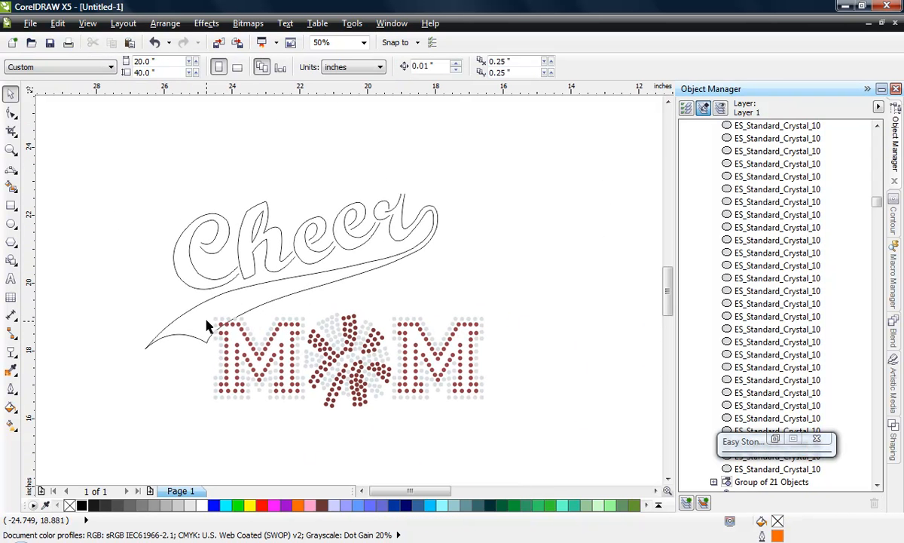
# - Try rotating the Cheer group clockwise to flatten its slant above MOM, and undo the rotation
pyautogui.click(348, 249)
pyautogui.click(348, 249)
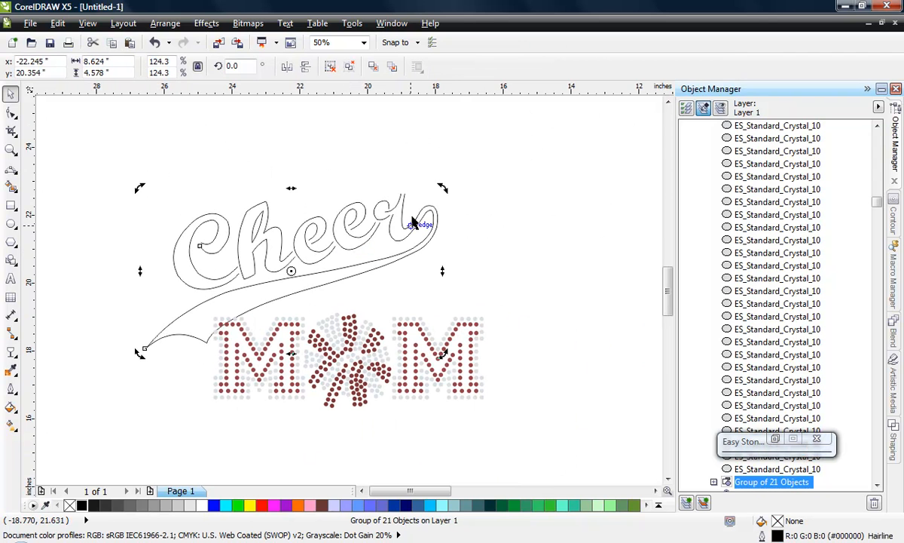
pyautogui.moveTo(441, 188); pyautogui.dragTo(441, 229)
pyautogui.click(487, 186)
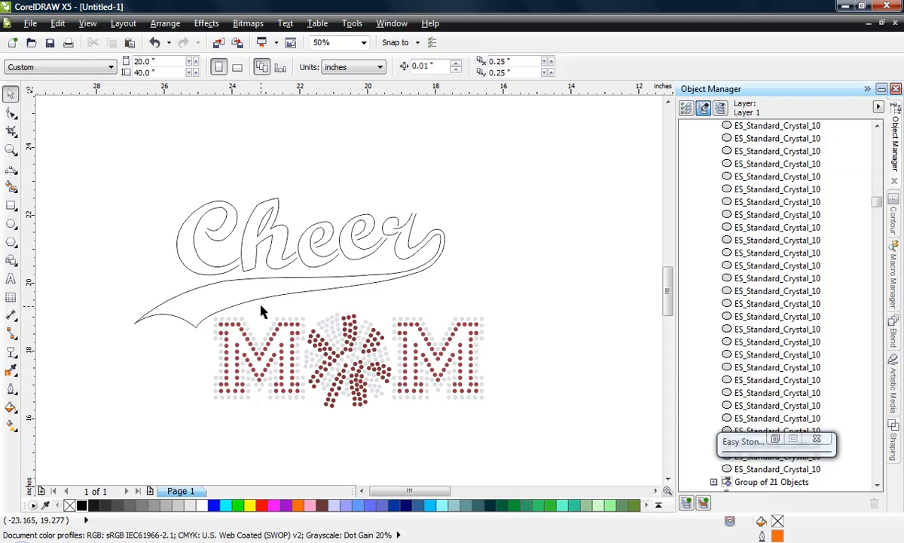
pyautogui.hotkey('ctrl', 'z')
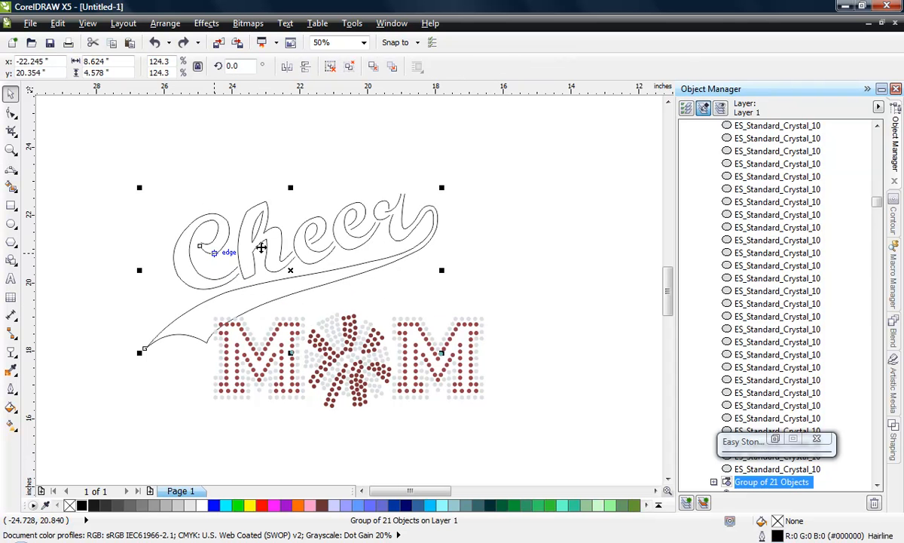
# - Enlarge the Cheer group proportionally to about 9.66 by 5.13 inches while checking the overall size of Cheer and MOM together
pyautogui.moveTo(443, 187); pyautogui.dragTo(475, 186)
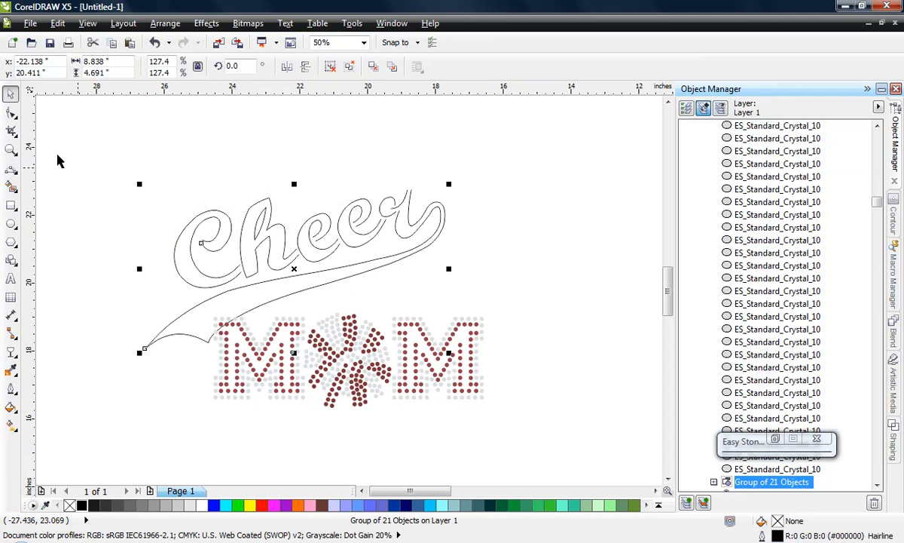
pyautogui.moveTo(81, 146); pyautogui.dragTo(460, 420)
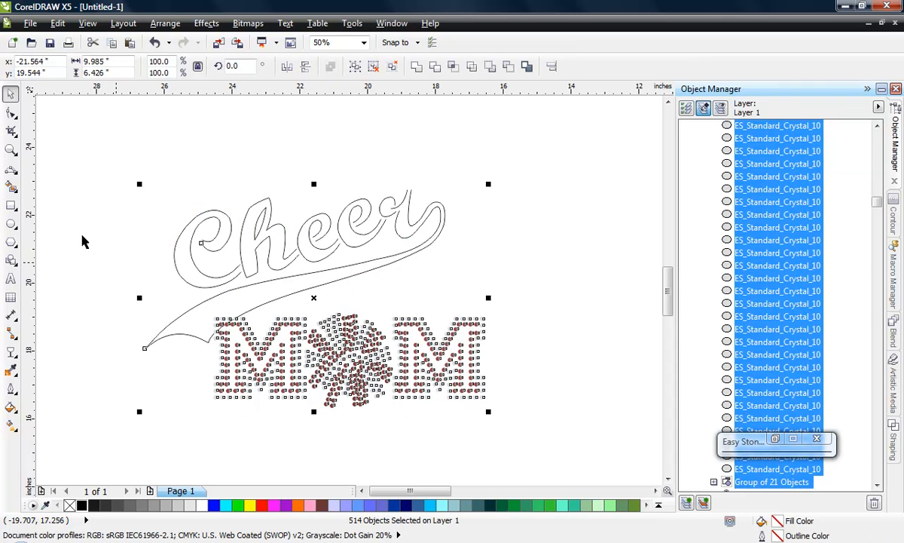
pyautogui.click(148, 201)
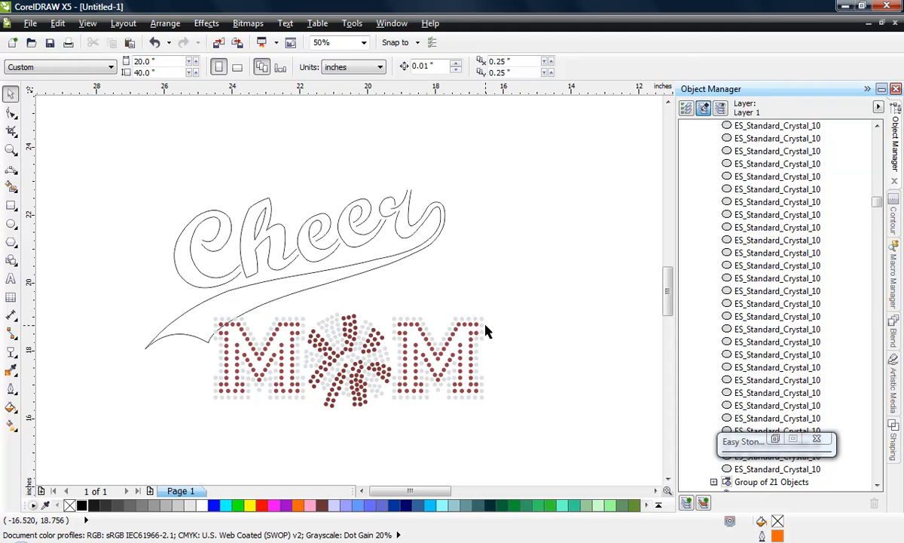
pyautogui.click(448, 218)
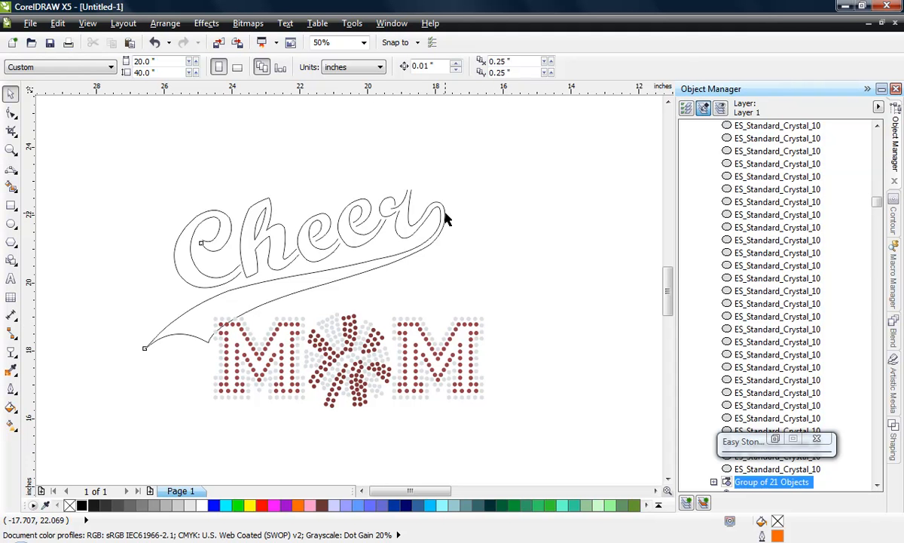
pyautogui.moveTo(449, 184); pyautogui.dragTo(490, 176)
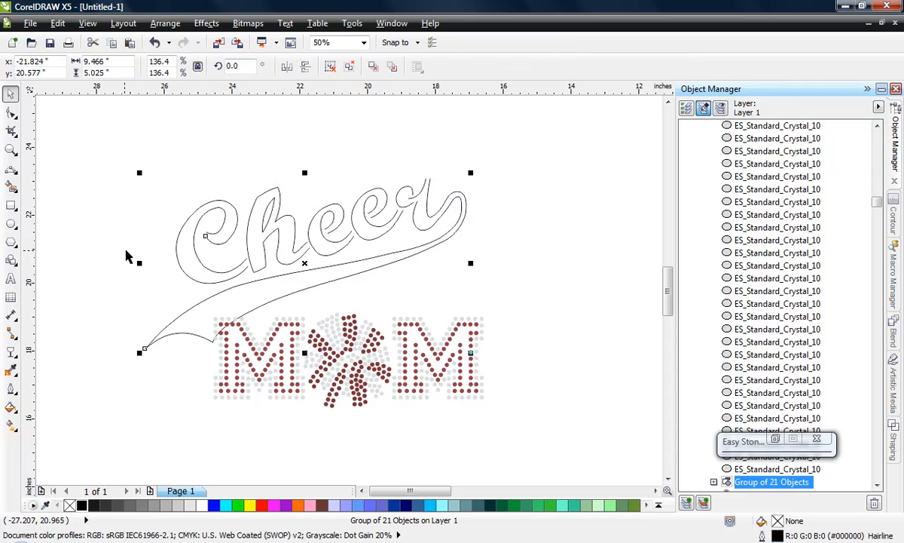
pyautogui.moveTo(472, 173); pyautogui.dragTo(478, 168)
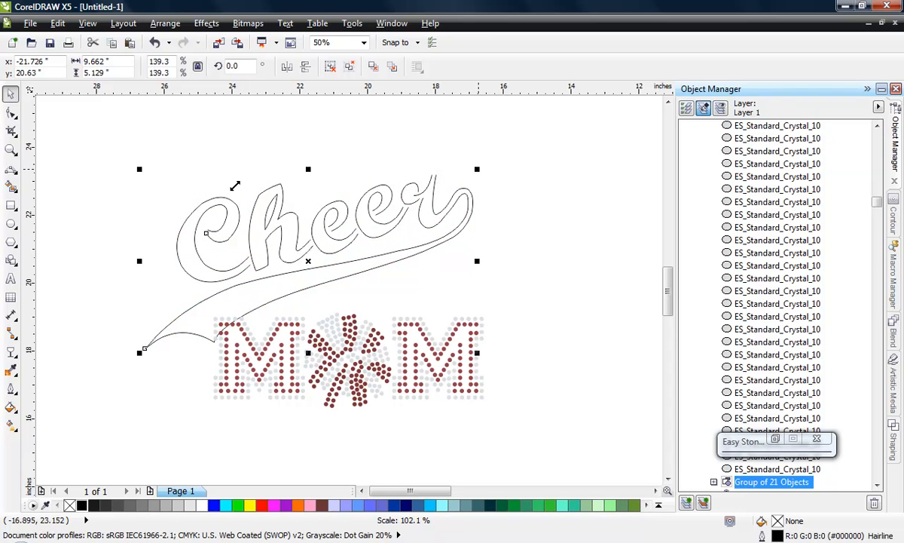
pyautogui.click(103, 153)
pyautogui.moveTo(92, 148); pyautogui.dragTo(516, 444)
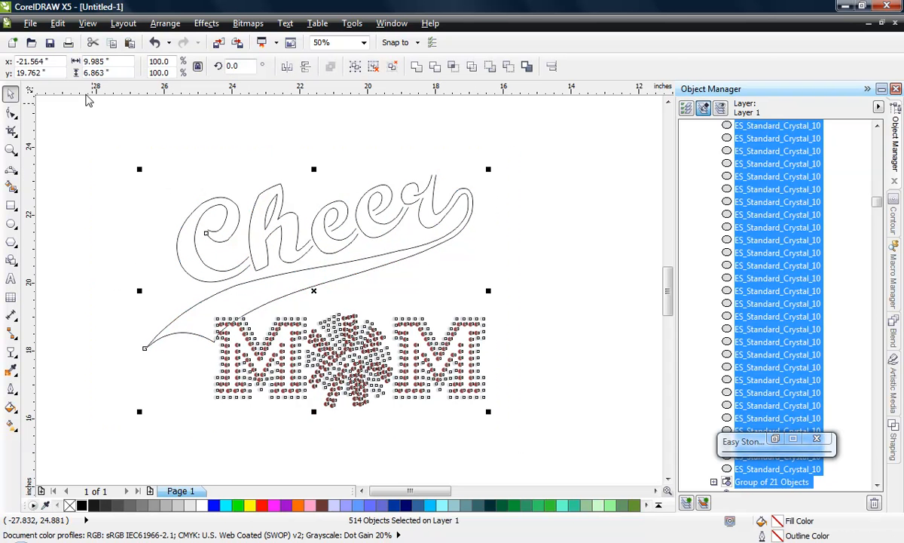
pyautogui.click(105, 260)
# - Nudge the Cheer group down and left in small increments until it is centred at about (-21.83, 20.37) inches
pyautogui.click(252, 285)
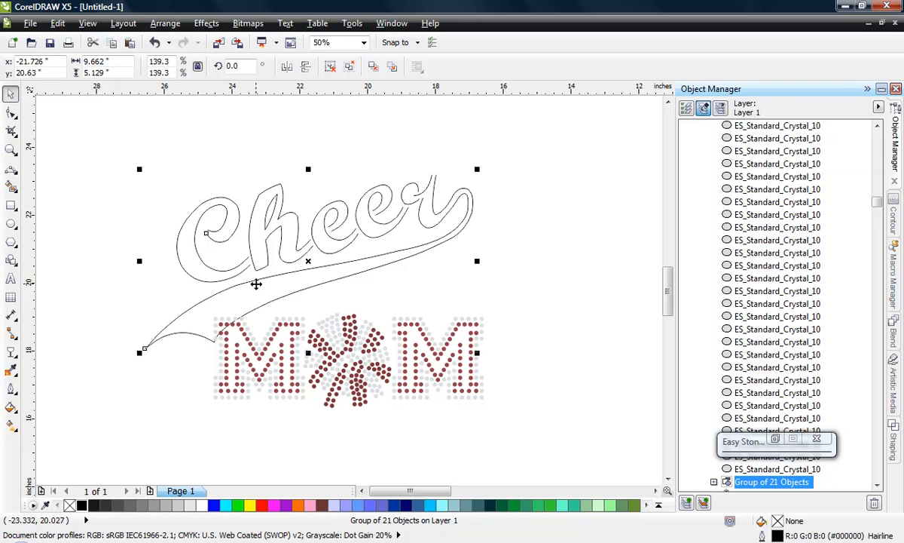
pyautogui.moveTo(256, 283); pyautogui.dragTo(256, 284)
pyautogui.press('Down')
pyautogui.press('Down')
pyautogui.press('Down')
pyautogui.press('Down')
pyautogui.press('Down')
pyautogui.press('Down')
pyautogui.press('Down')
pyautogui.press('Down')
pyautogui.press('Down')
pyautogui.press('Down')
pyautogui.press('Down')
pyautogui.press('Down')
pyautogui.press('Down')
pyautogui.press('Down')
pyautogui.press('Down')
pyautogui.press('Down')
pyautogui.press('Down')
pyautogui.press('Down')
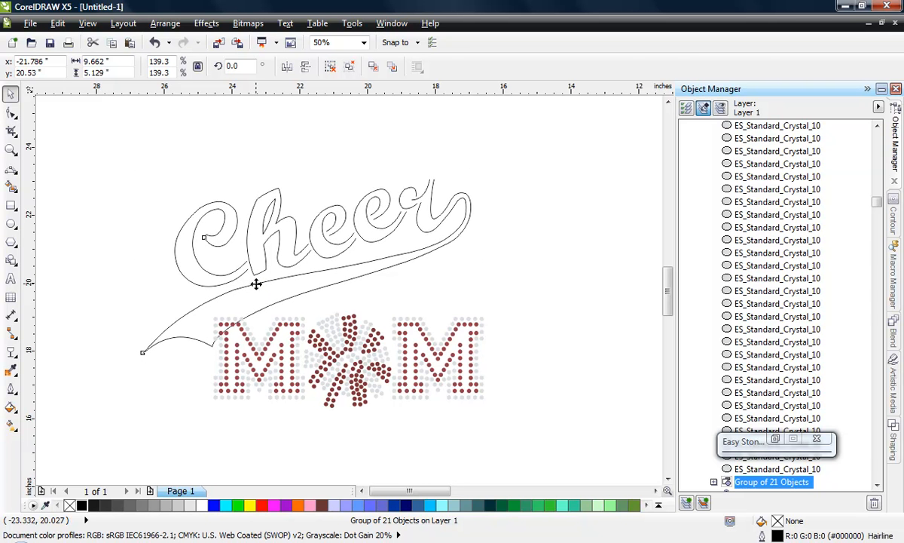
pyautogui.press('Down')
pyautogui.press('Down')
pyautogui.press('Left')
pyautogui.press('Left')
pyautogui.press('Left')
pyautogui.press('Left')
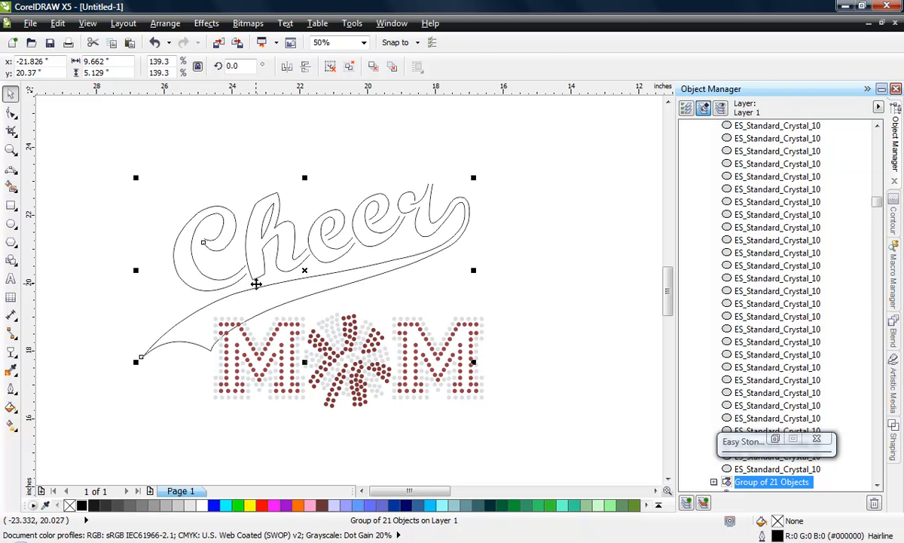
# - Ungroup the Cheer outline above MOM into its individual curves
pyautogui.click(97, 273)
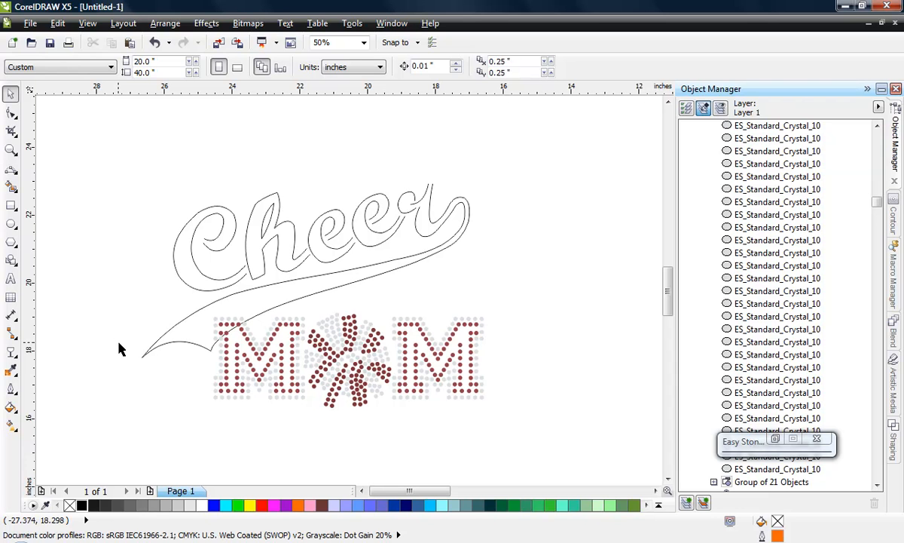
pyautogui.click(262, 254)
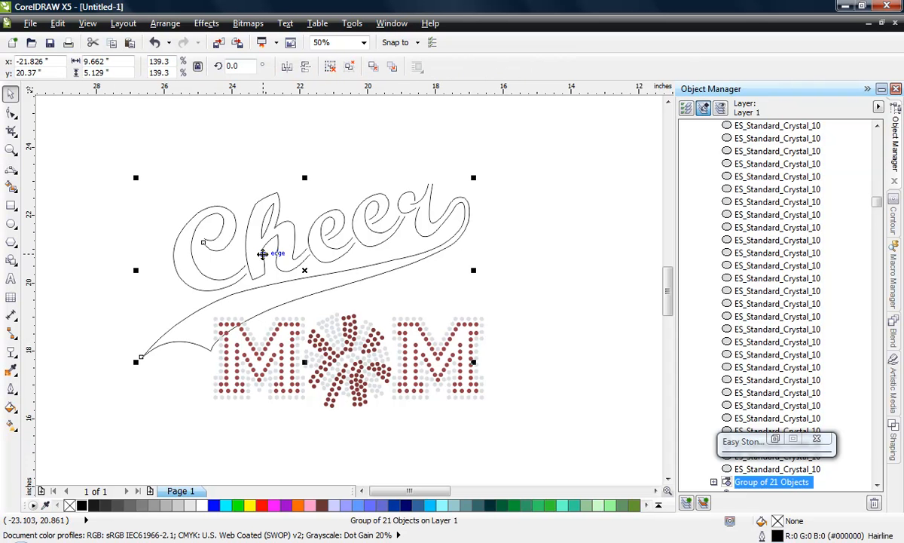
pyautogui.rightClick(263, 254)
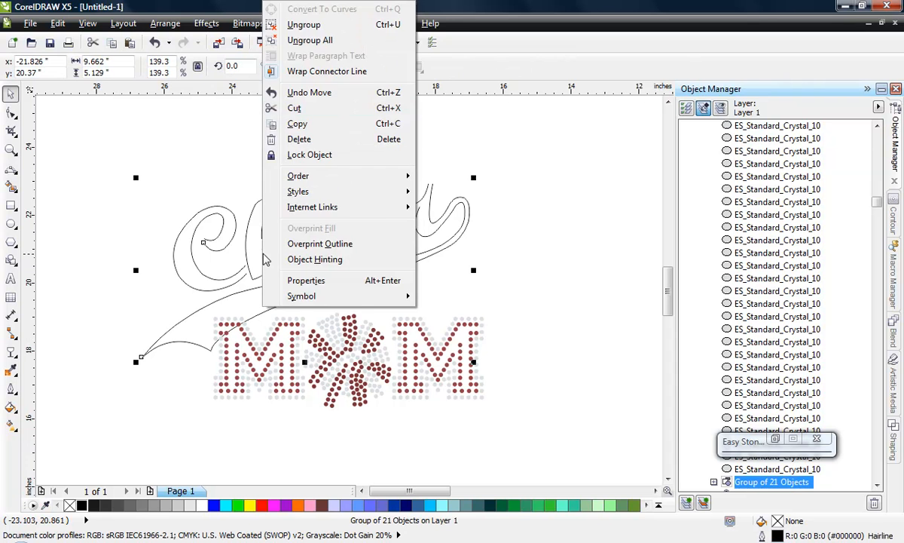
pyautogui.click(290, 26)
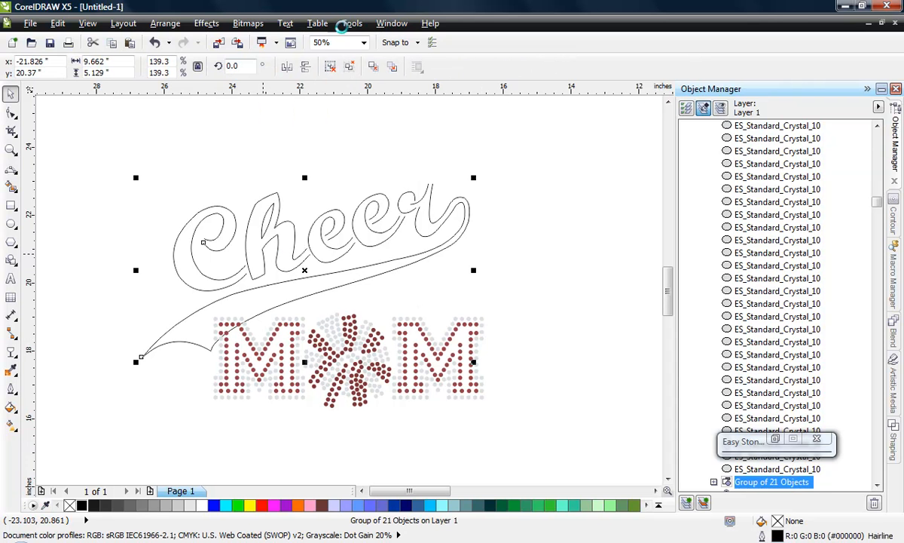
pyautogui.click(508, 177)
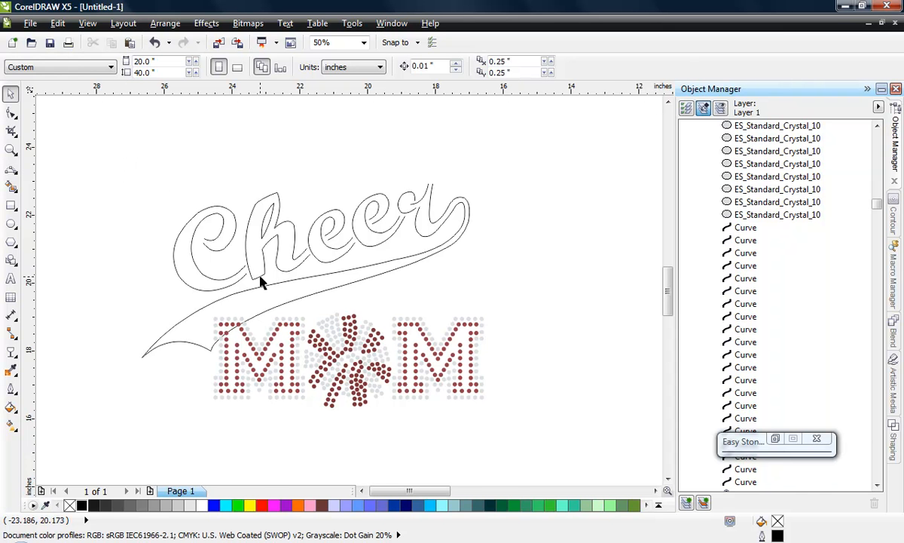
# - Add Capri Blue stones of size 3.2 along the curves that form the Cheer letters, leaving out the long swoosh curves
pyautogui.scroll(1, 243, 270)
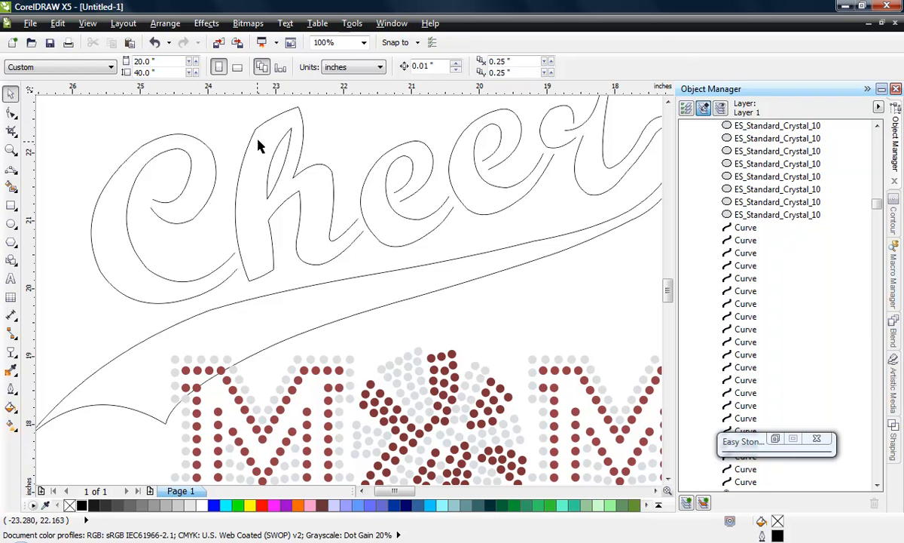
pyautogui.scroll(-1, 224, 133)
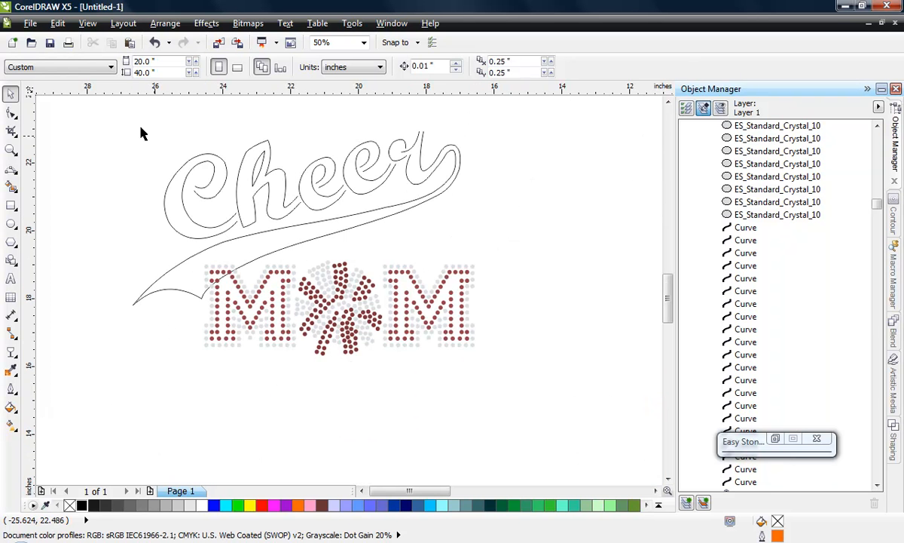
pyautogui.moveTo(129, 105); pyautogui.dragTo(479, 251)
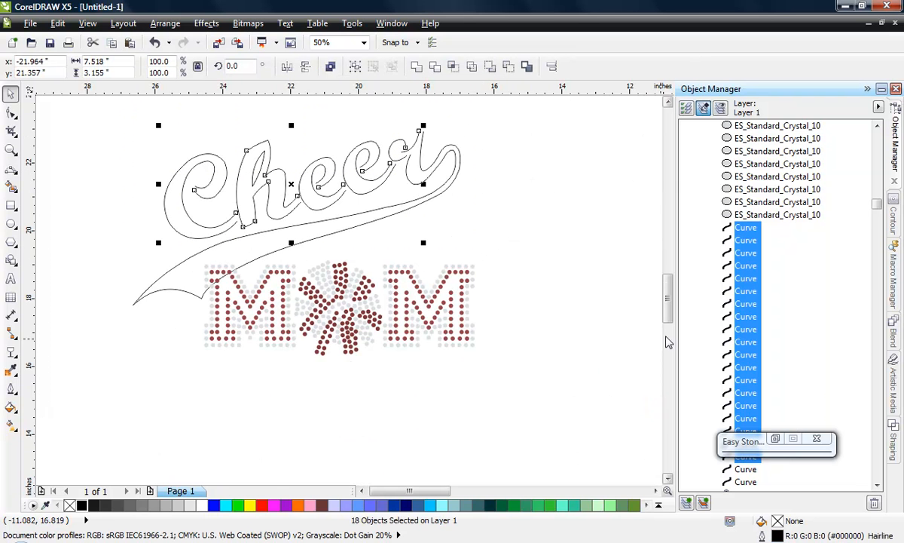
pyautogui.click(776, 439)
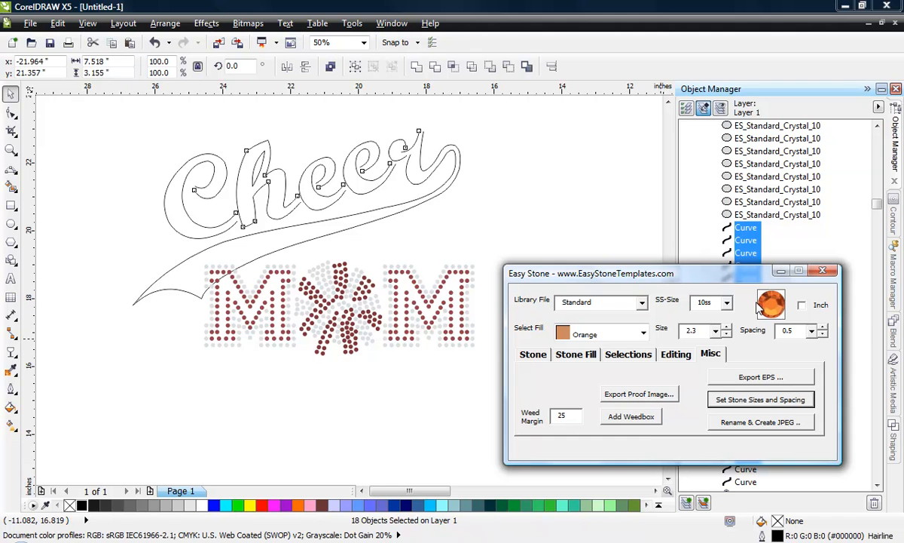
pyautogui.click(599, 333)
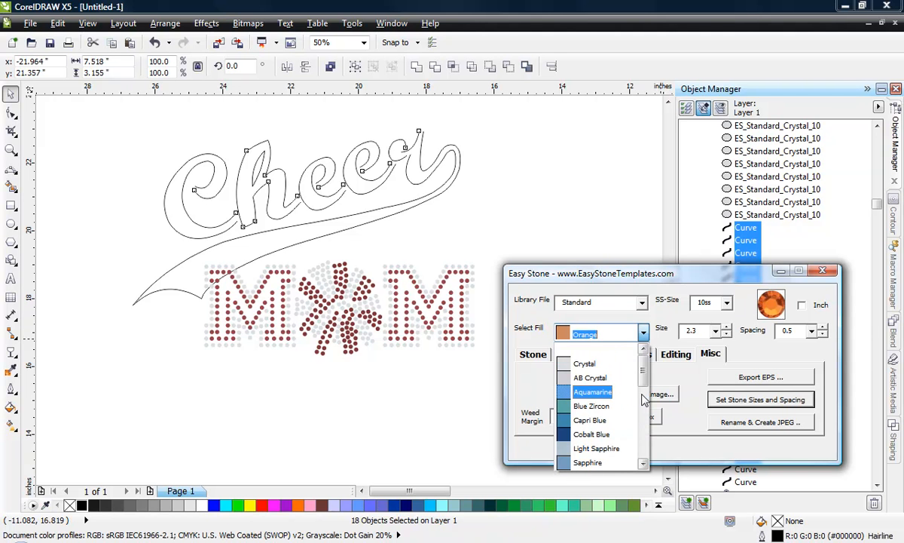
pyautogui.scroll(-1, 639, 391)
pyautogui.click(590, 378)
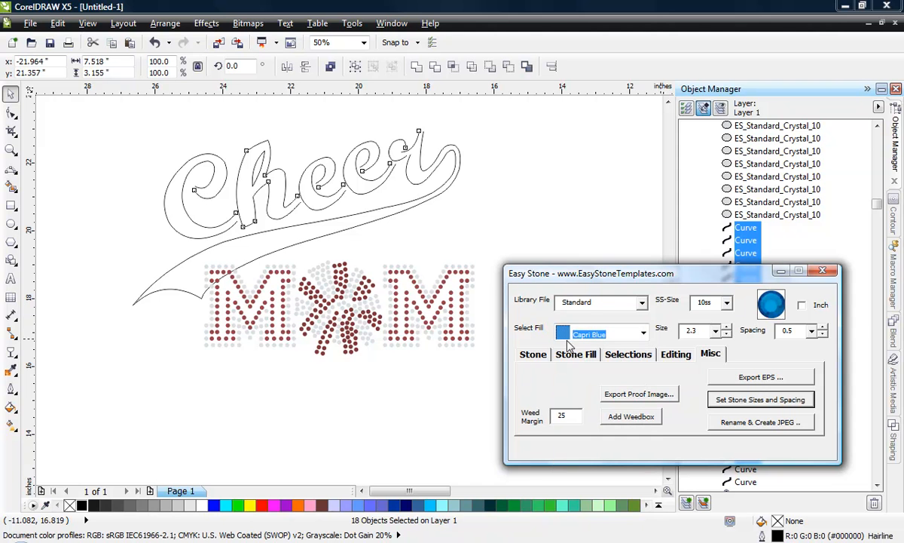
pyautogui.click(716, 331)
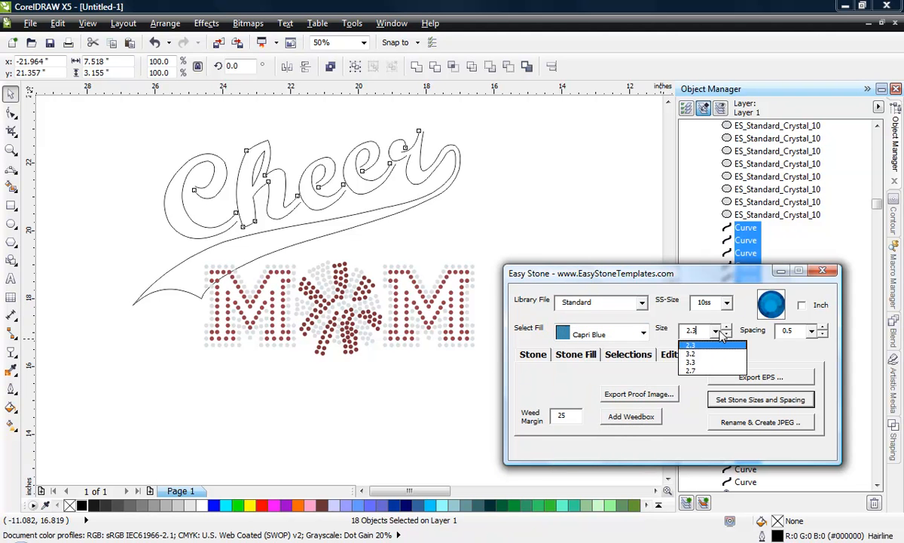
pyautogui.click(705, 354)
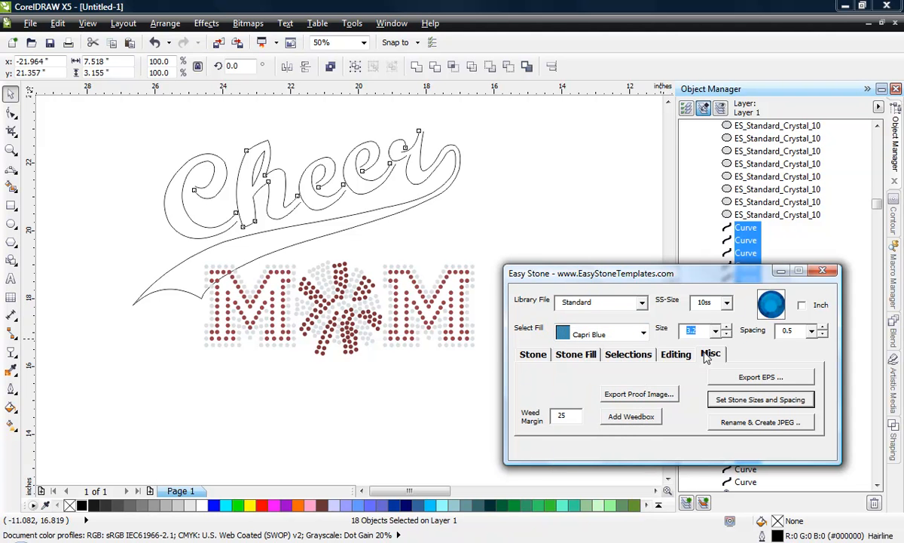
pyautogui.click(535, 357)
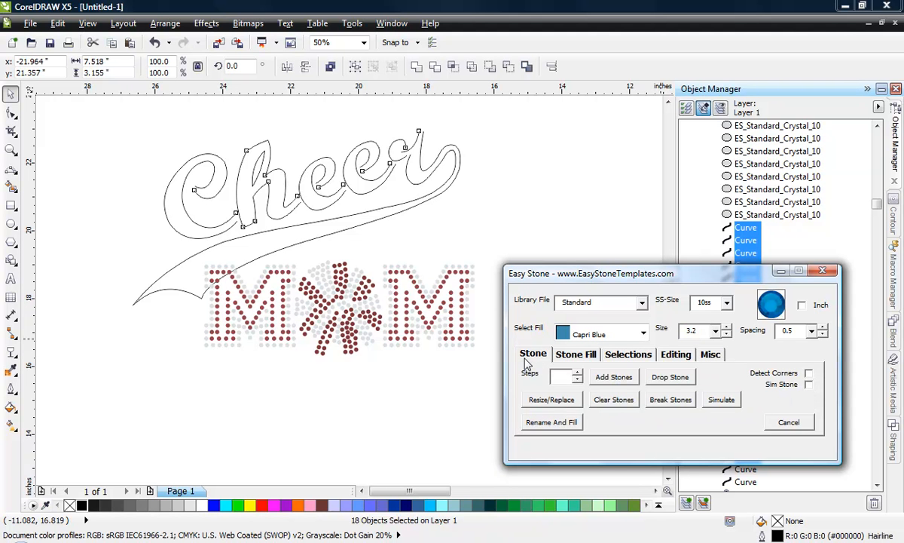
pyautogui.click(614, 377)
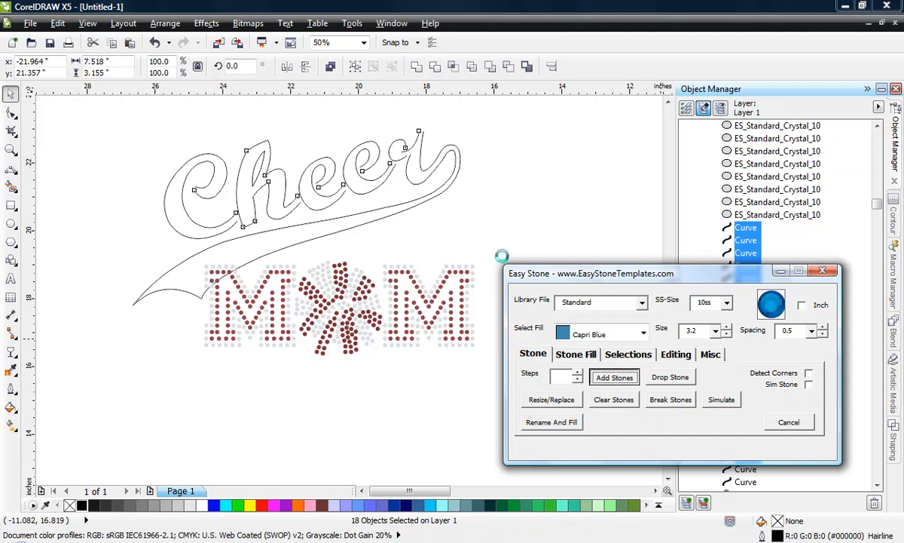
pyautogui.click(506, 222)
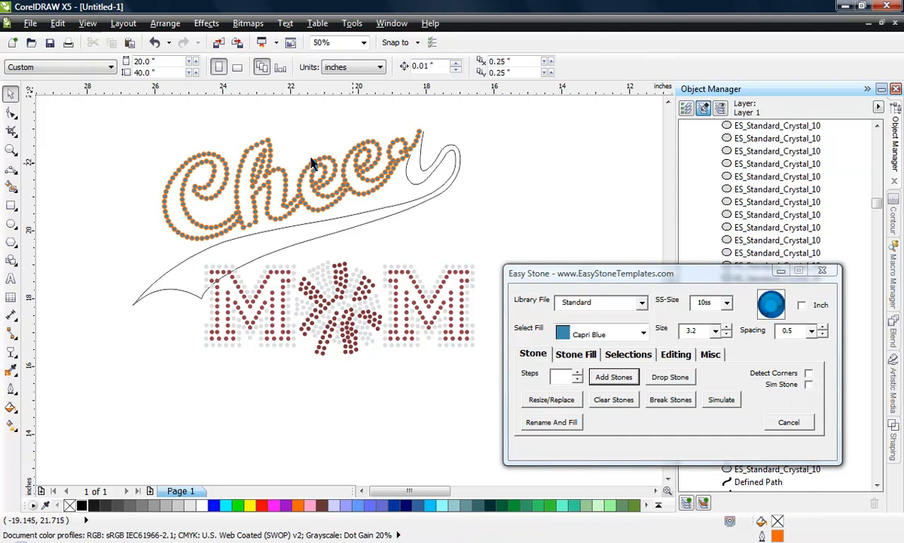
# - Add the same Capri Blue stones to the remaining curves: the upper and lower swoosh lines and the short arc closing the tail
pyautogui.click(424, 185)
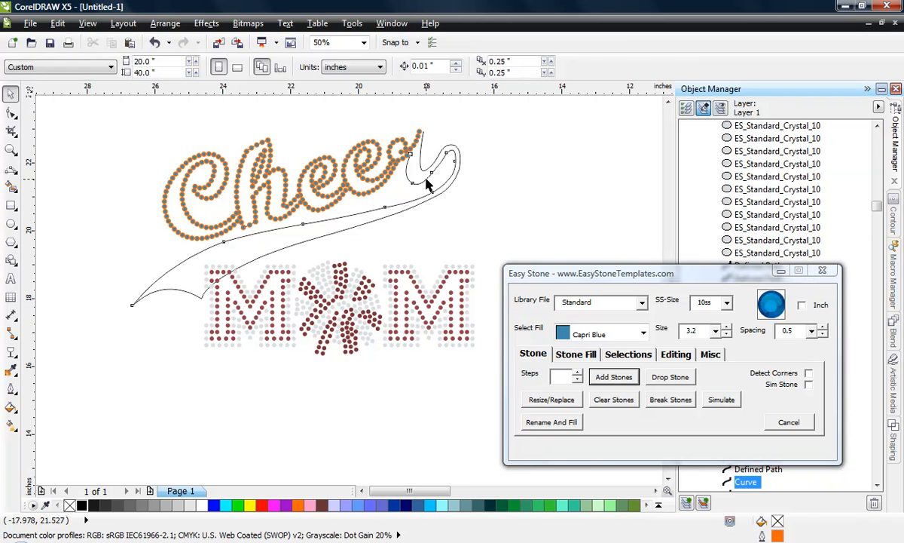
pyautogui.click(614, 377)
pyautogui.click(454, 145)
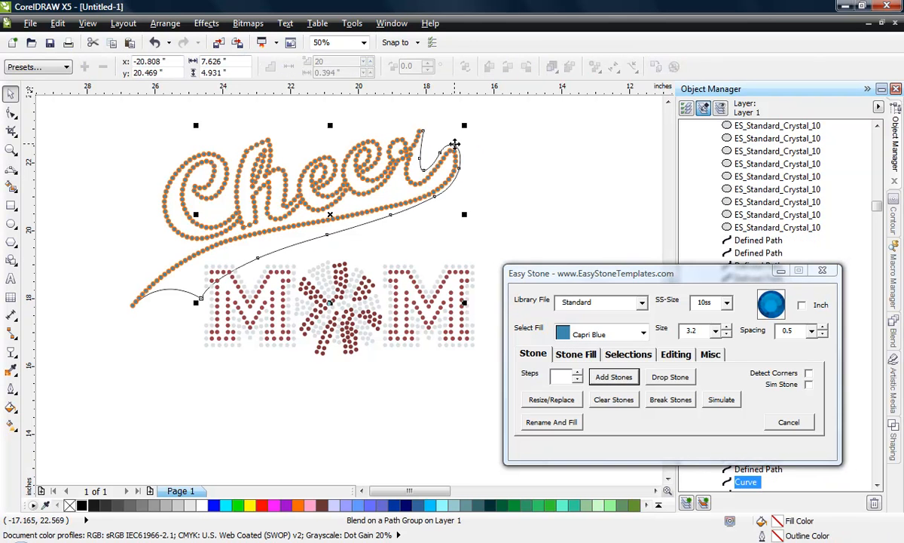
pyautogui.click(624, 376)
pyautogui.click(156, 305)
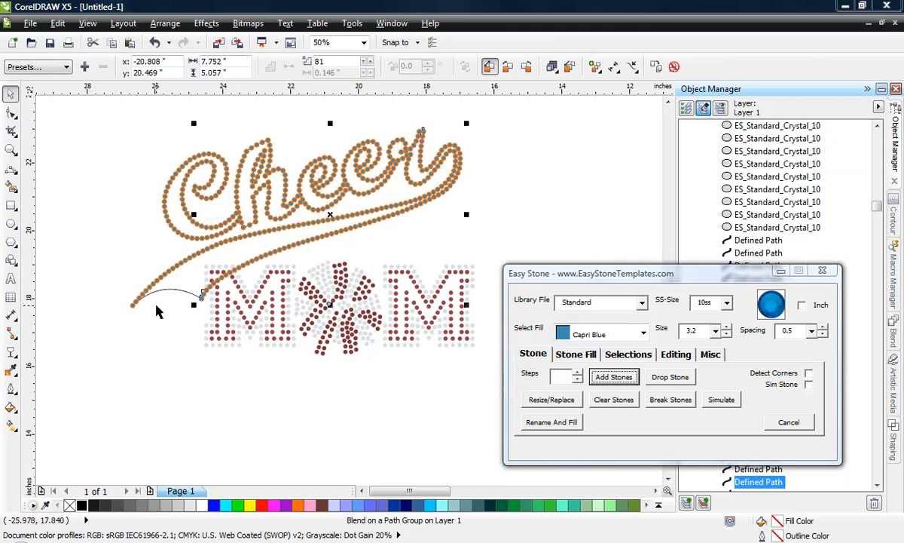
pyautogui.click(181, 291)
pyautogui.click(614, 377)
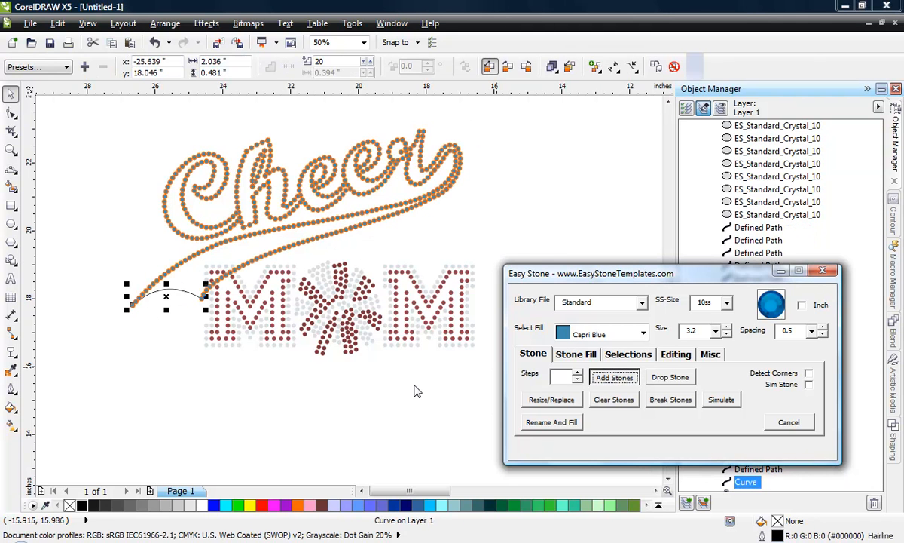
pyautogui.click(126, 335)
# - Examine how the stones of the two swoosh paths sit where they meet at the pointed tail
pyautogui.scroll(1, 132, 302)
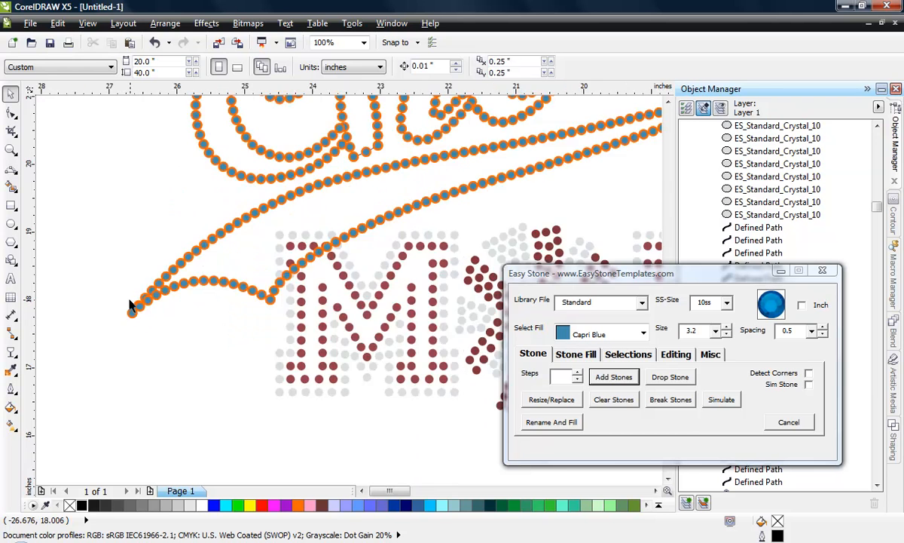
pyautogui.scroll(1, 412, 250)
pyautogui.scroll(-1, 342, 279)
pyautogui.scroll(1, 309, 285)
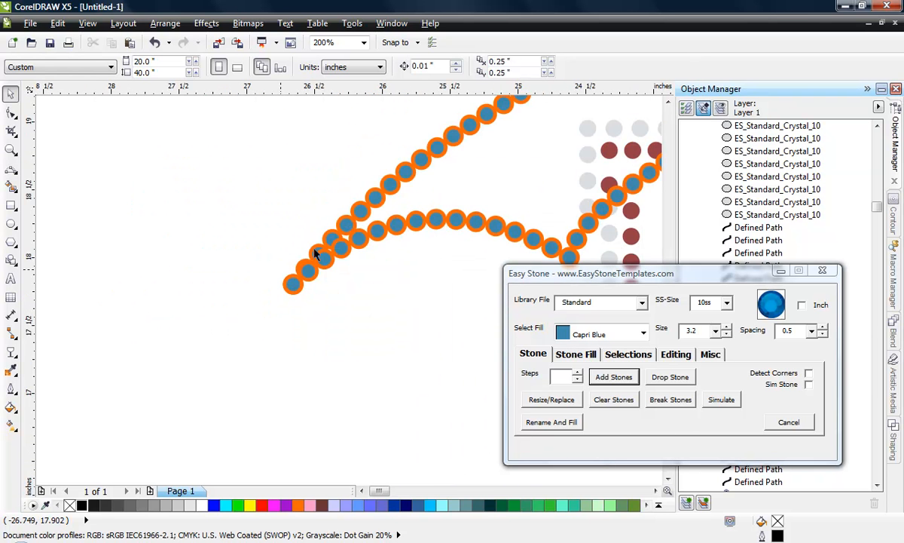
pyautogui.scroll(1, 323, 246)
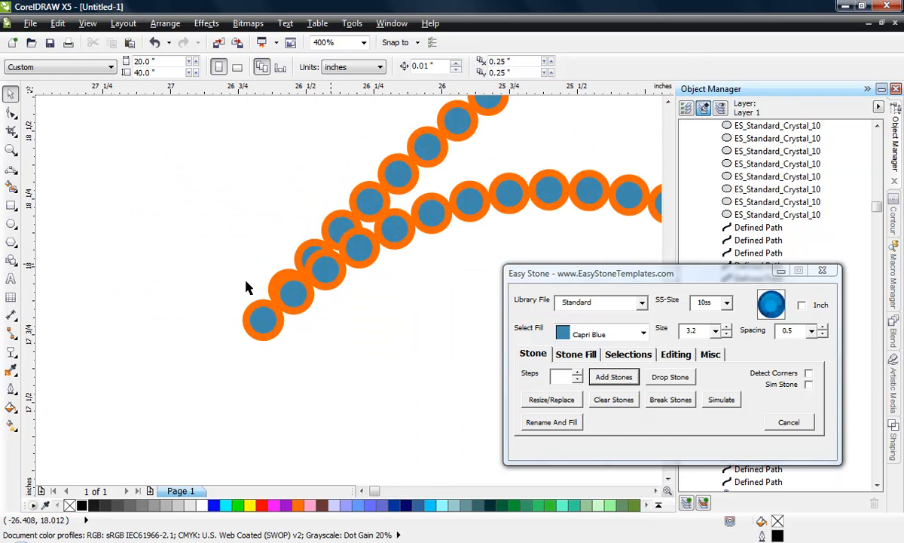
pyautogui.scroll(-1, 247, 287)
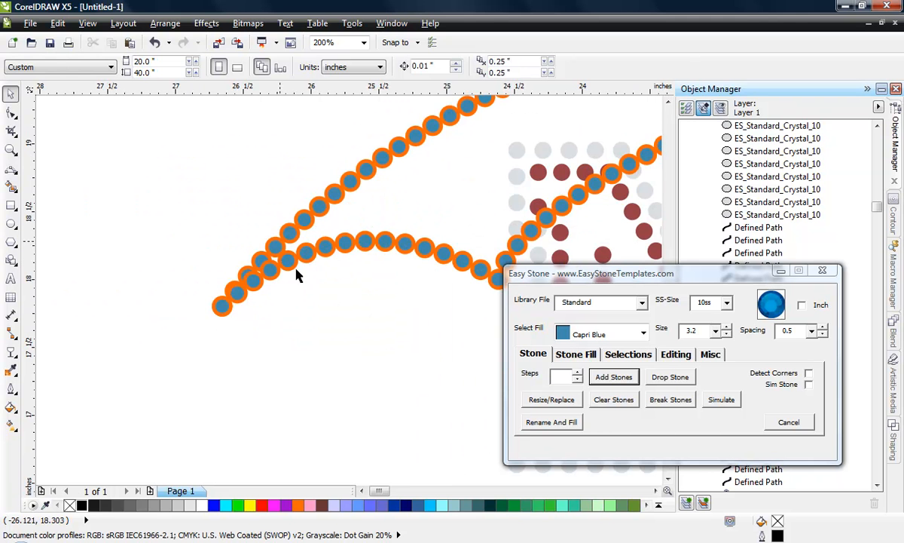
pyautogui.scroll(-3, 241, 349)
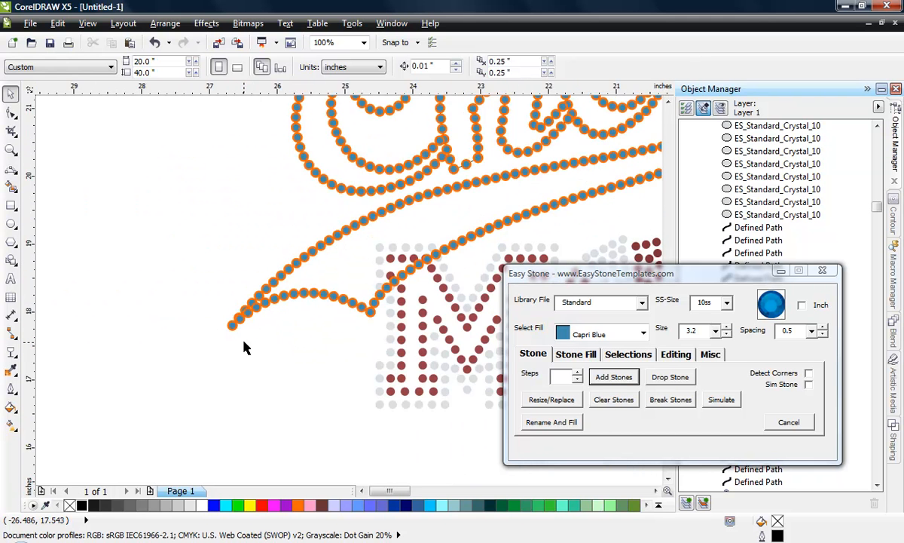
# - Remove the outline colour from all the Cheer and MOM stones
pyautogui.moveTo(329, 325); pyautogui.dragTo(427, 364)
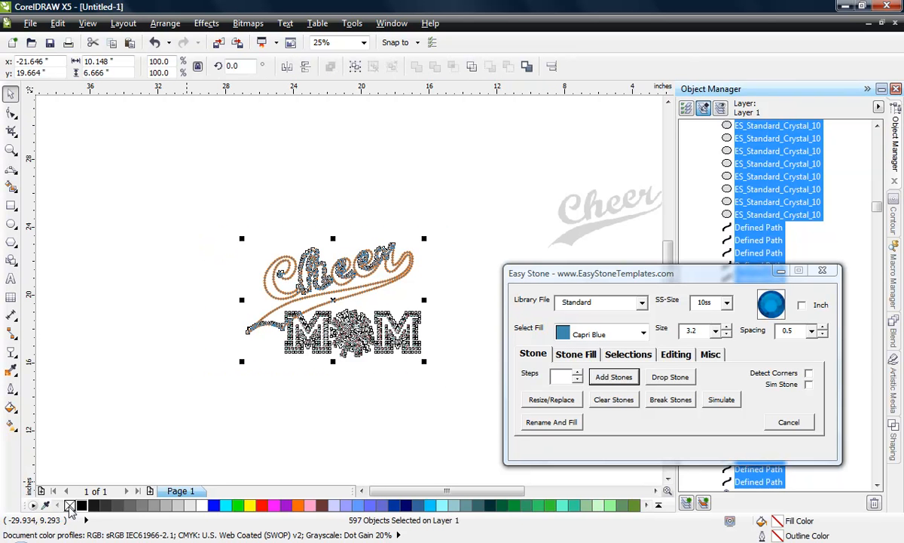
pyautogui.rightClick(70, 505)
pyautogui.click(210, 355)
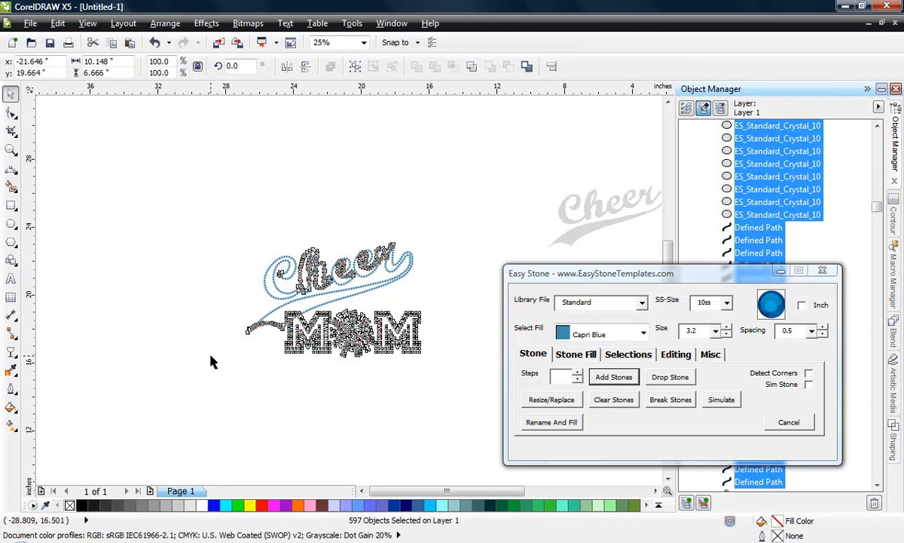
# - Check the stones where the C meets the h and at the swoosh's tail, and show the design in wireframe view
pyautogui.scroll(1, 337, 296)
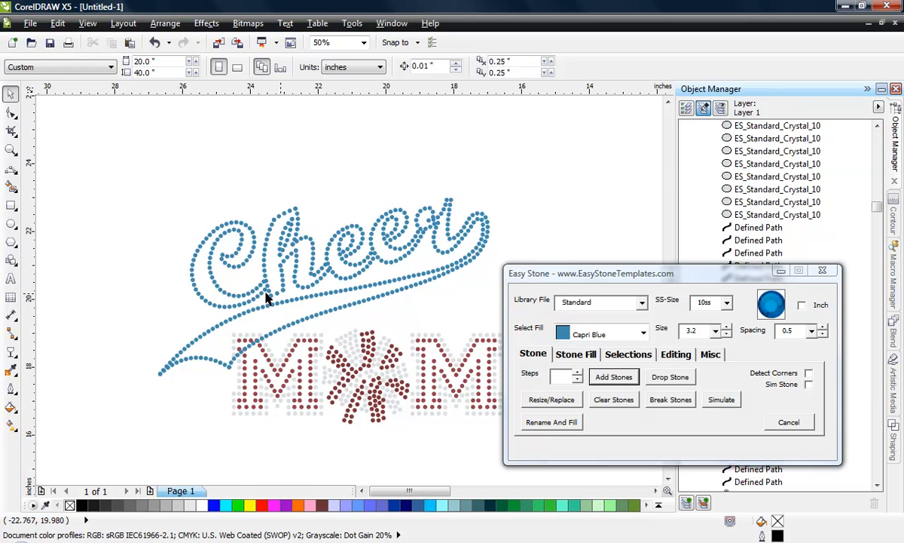
pyautogui.scroll(2, 240, 285)
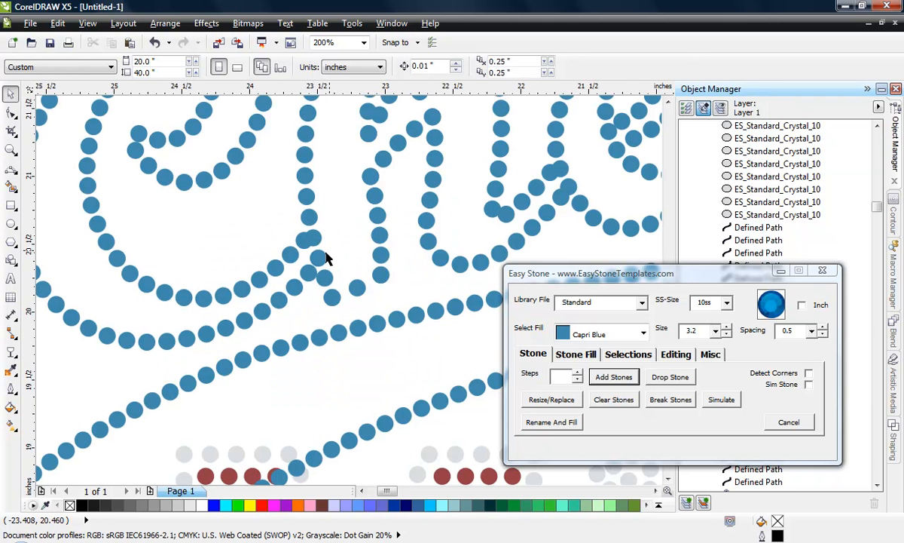
pyautogui.scroll(-1, 327, 258)
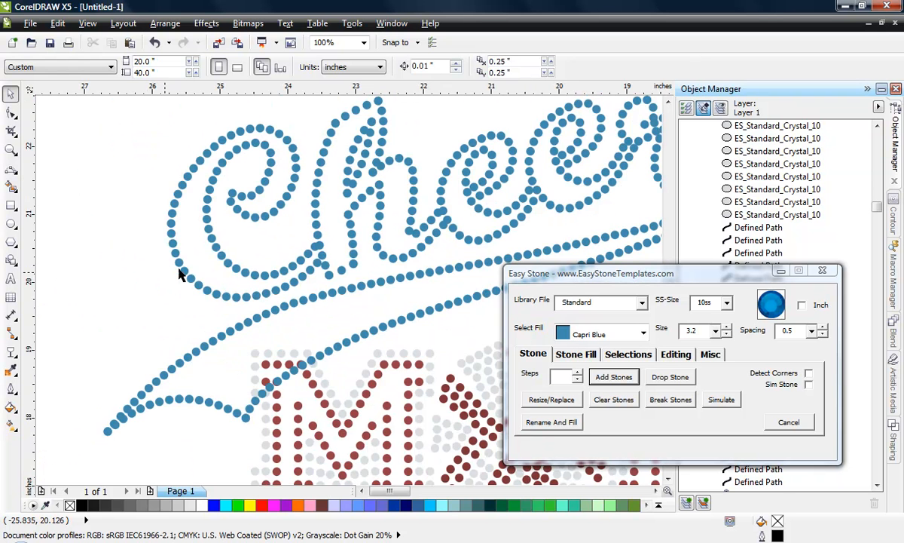
pyautogui.scroll(-1, 179, 275)
pyautogui.scroll(2, 226, 339)
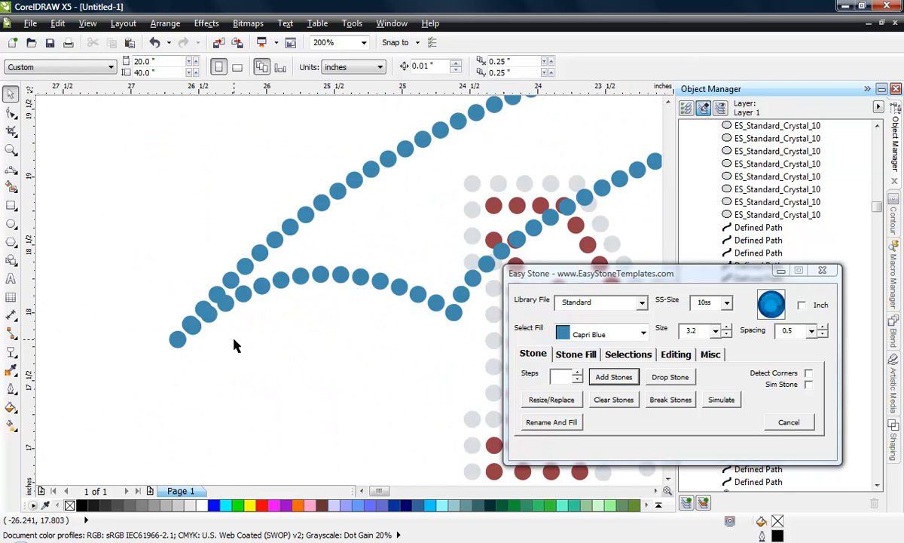
pyautogui.click(88, 23)
pyautogui.click(113, 55)
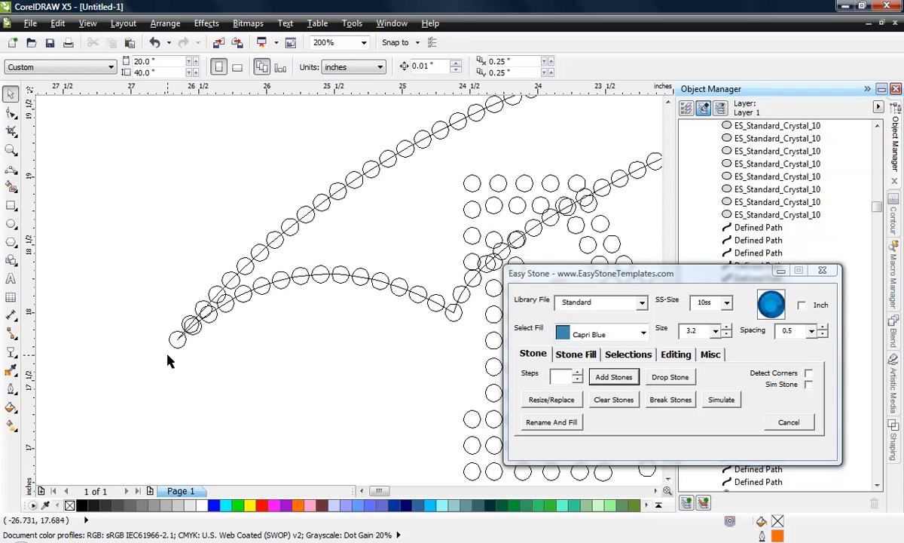
# - Reshape the upper swoosh line by moving its end node outward and down, past the end of the tail's short arc
pyautogui.scroll(1, 169, 361)
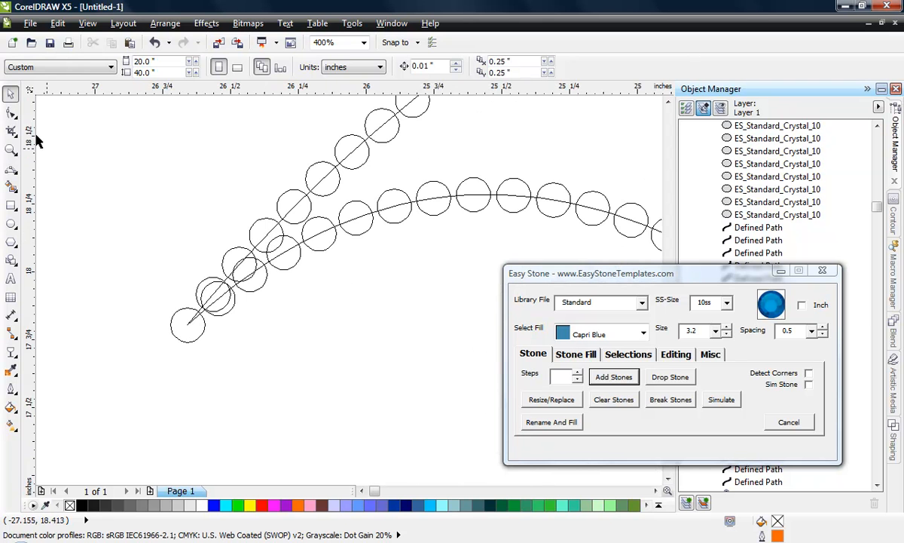
pyautogui.click(11, 112)
pyautogui.scroll(1, 210, 299)
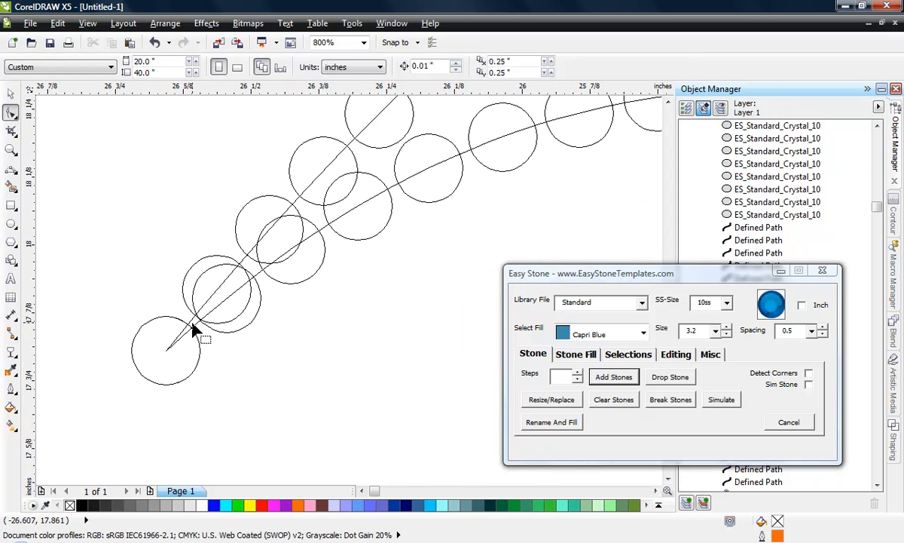
pyautogui.click(192, 325)
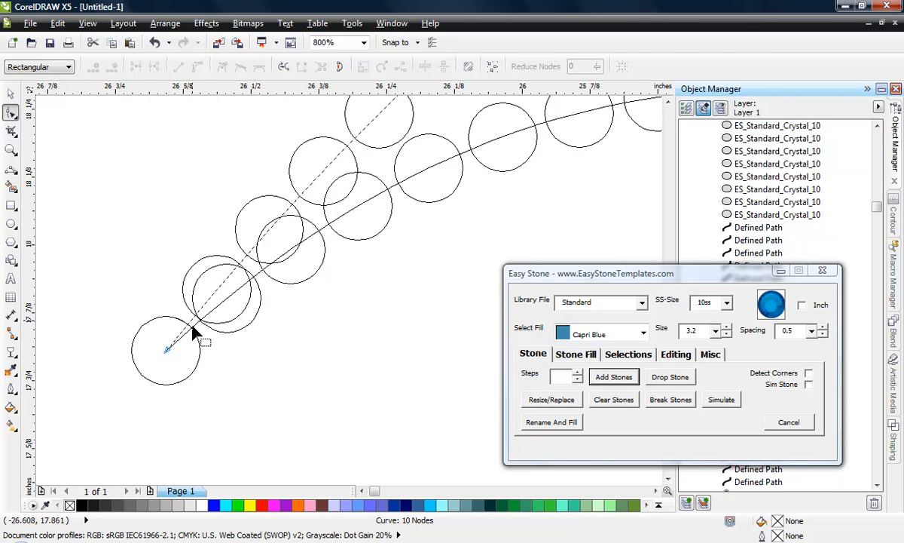
pyautogui.moveTo(168, 353); pyautogui.dragTo(65, 372)
pyautogui.scroll(-2, 320, 264)
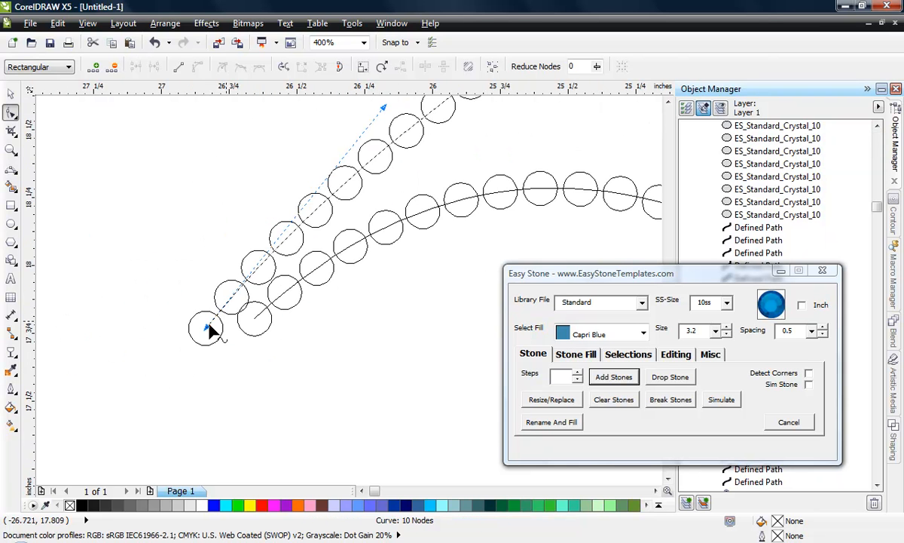
pyautogui.moveTo(205, 326); pyautogui.dragTo(164, 352)
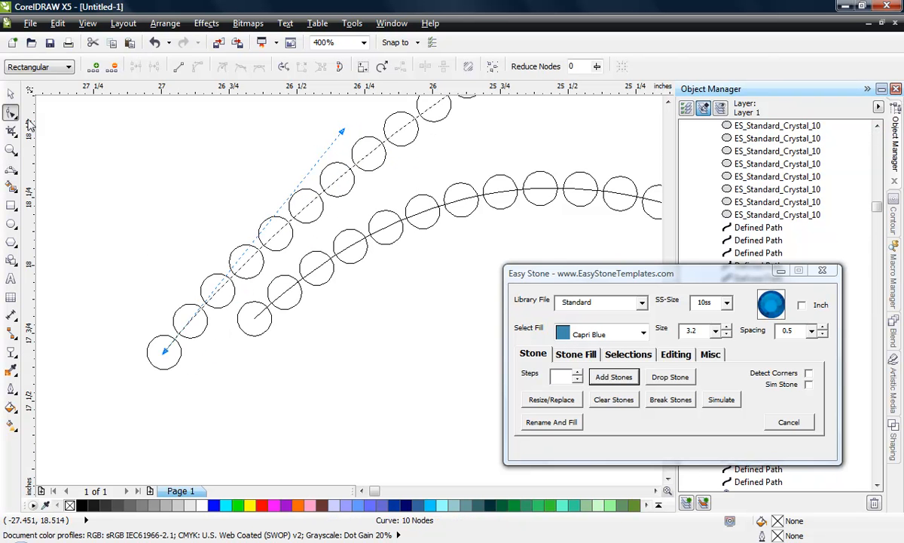
pyautogui.click(10, 92)
pyautogui.click(213, 379)
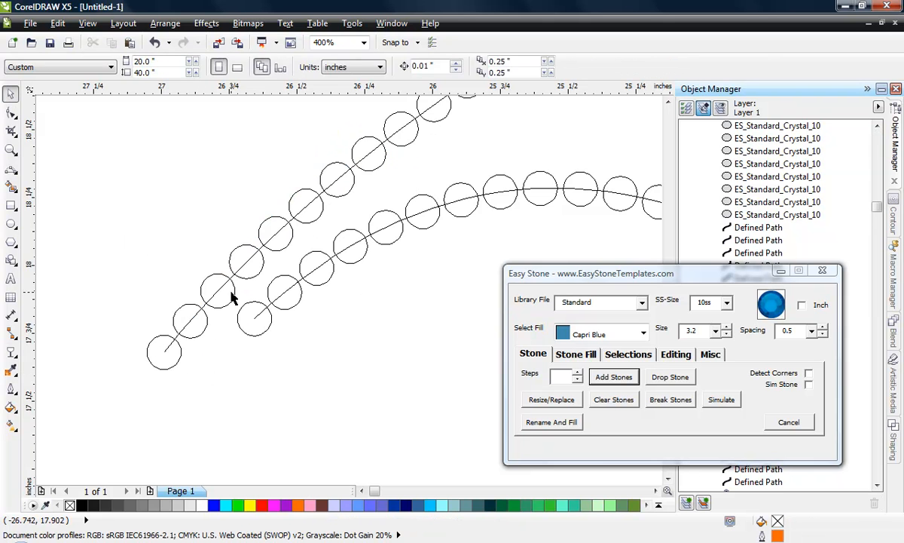
# - Adjust the stone spacing on the upper swoosh line by setting its blend to 96 steps
pyautogui.click(228, 294)
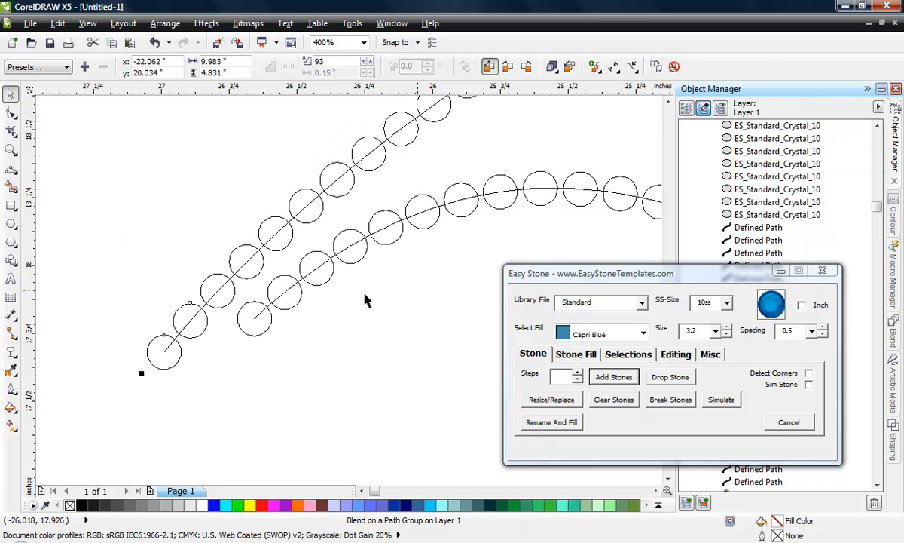
pyautogui.click(580, 374)
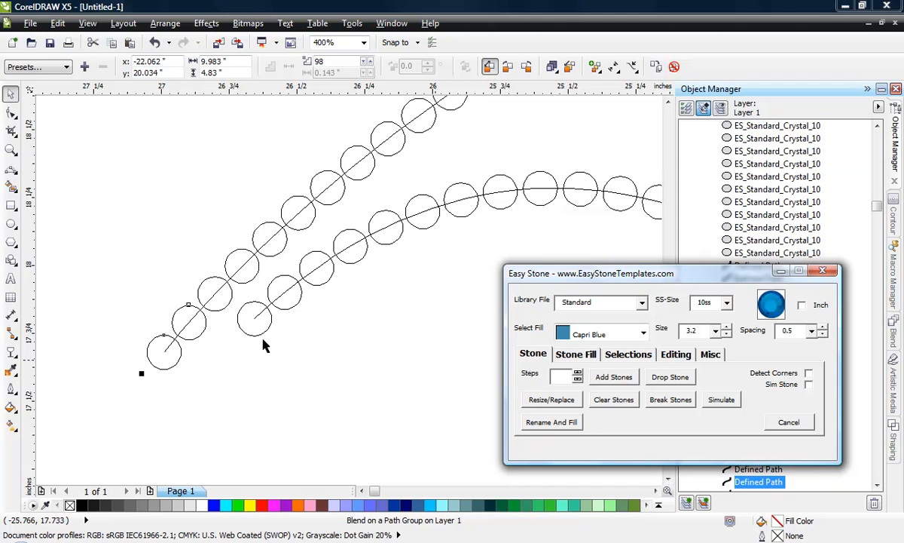
pyautogui.click(578, 373)
pyautogui.click(577, 373)
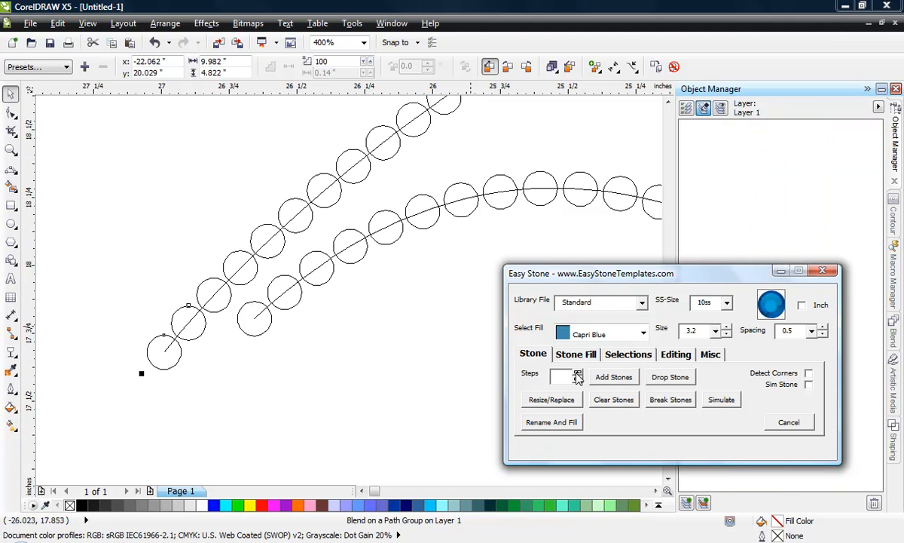
pyautogui.click(578, 374)
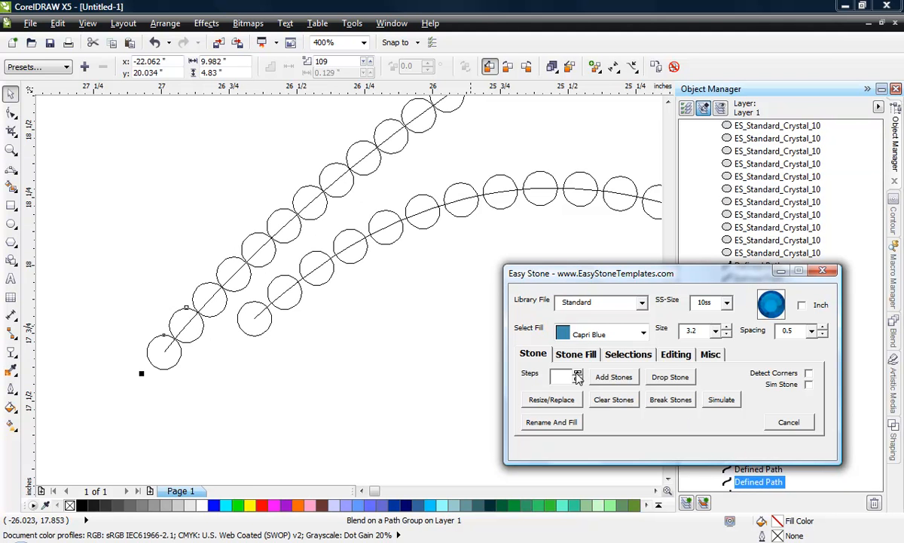
pyautogui.click(578, 374)
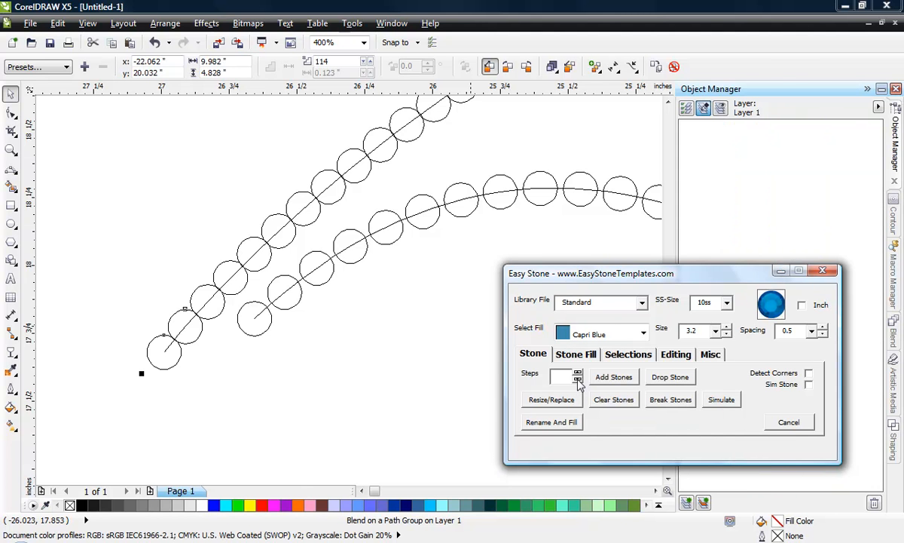
pyautogui.click(578, 380)
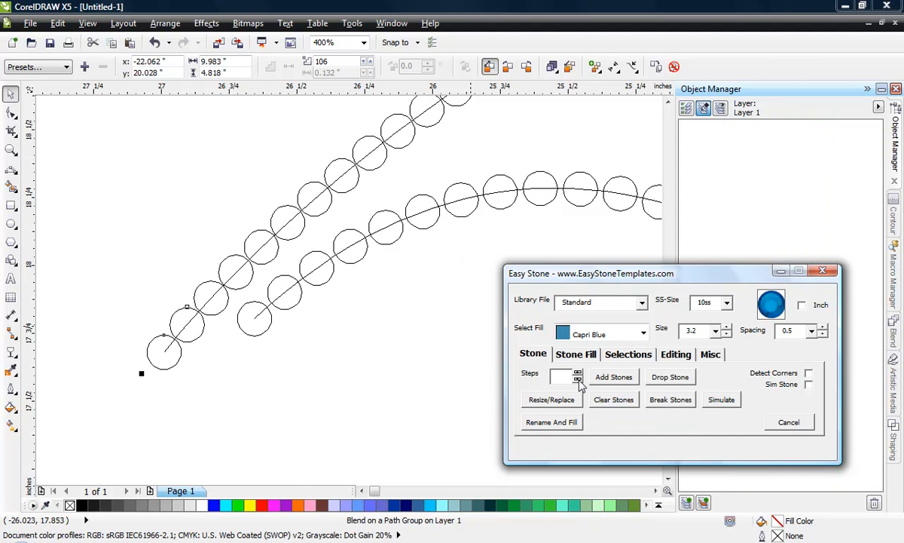
pyautogui.click(578, 380)
pyautogui.click(578, 381)
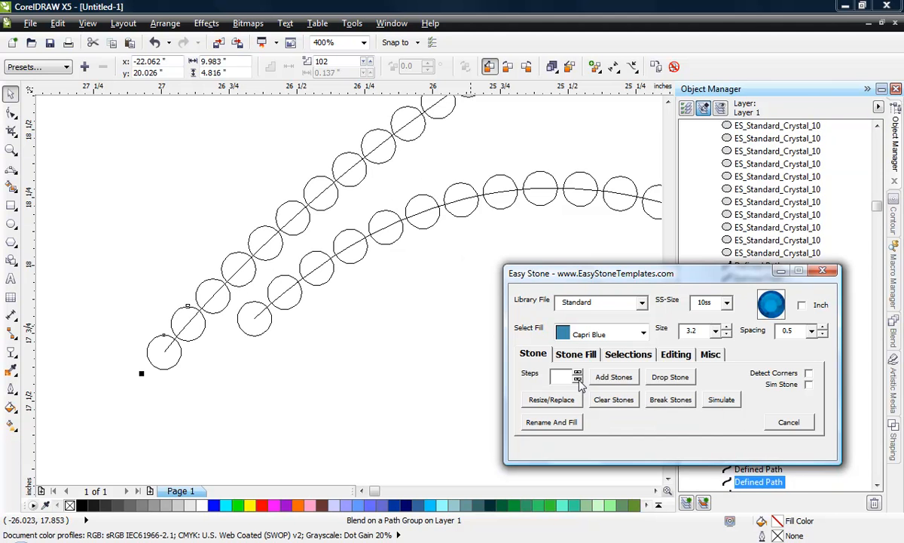
pyautogui.click(578, 381)
pyautogui.click(578, 380)
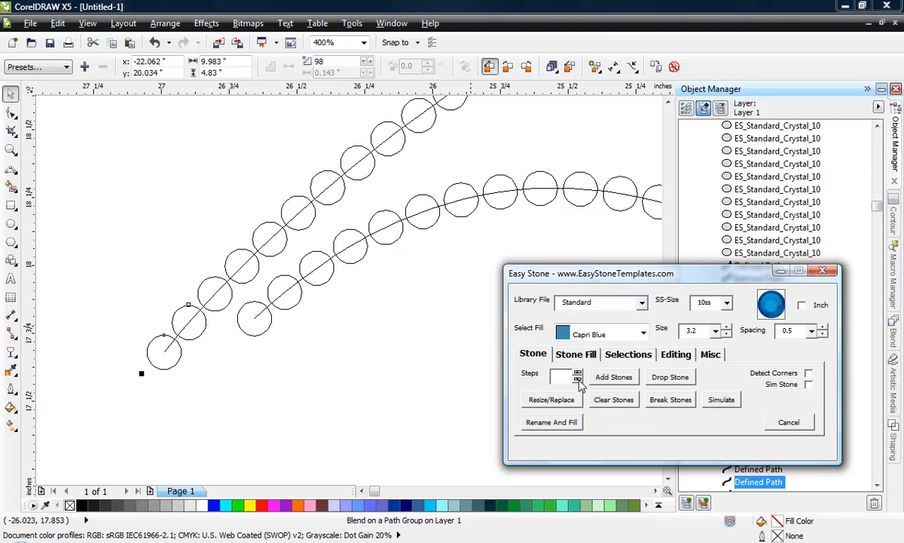
pyautogui.click(578, 381)
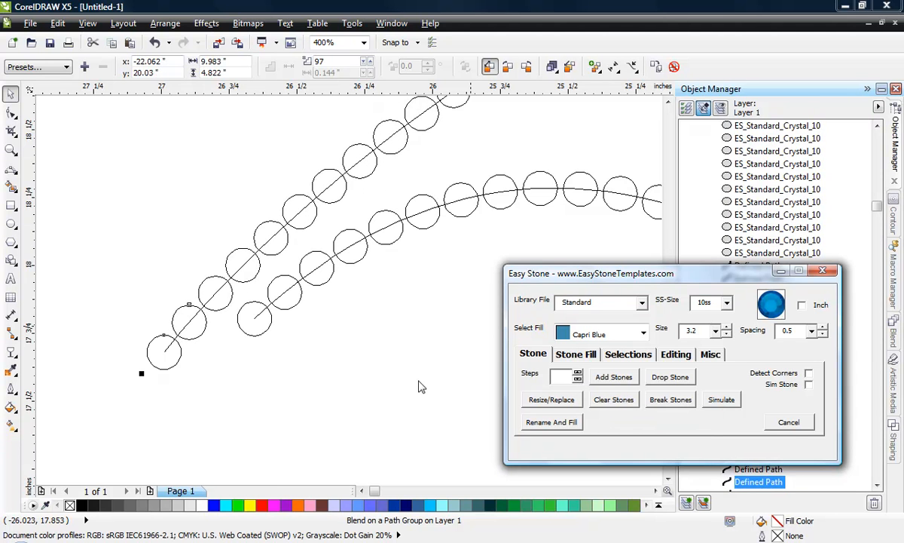
pyautogui.click(578, 380)
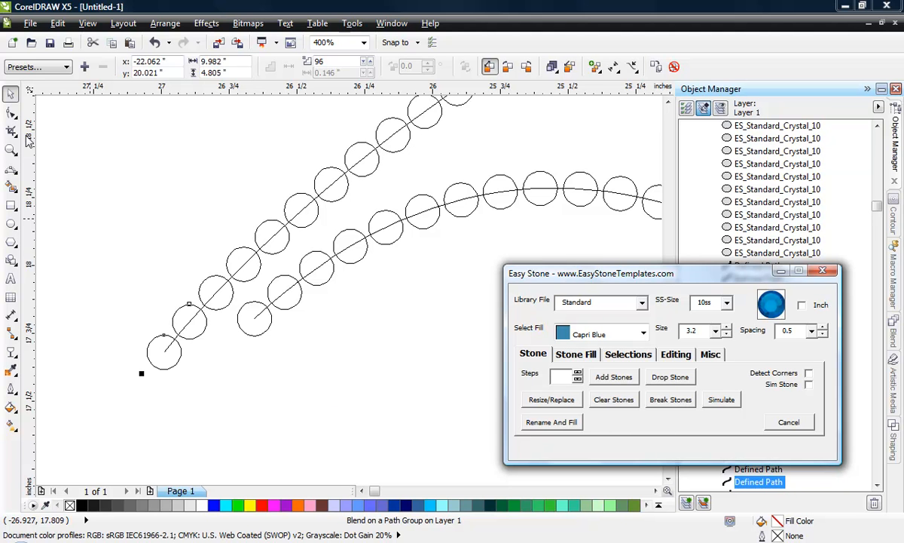
pyautogui.click(114, 157)
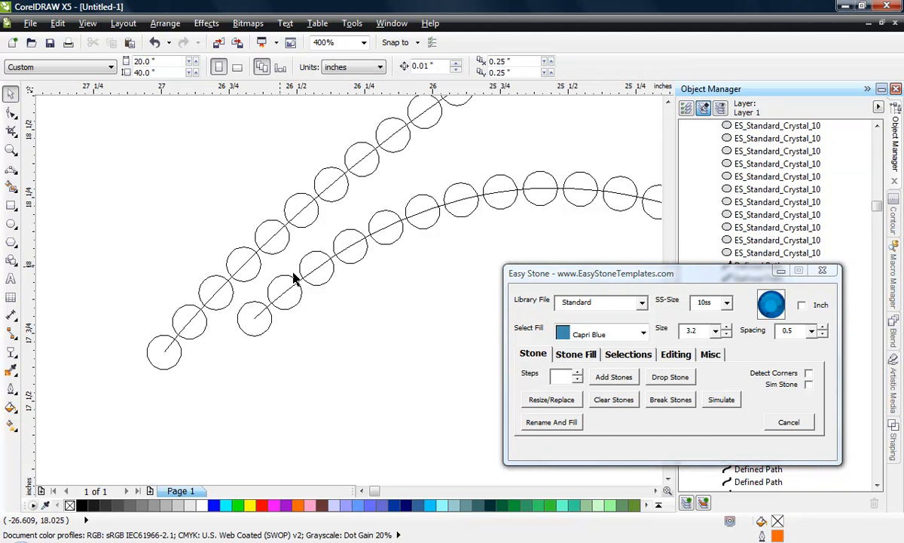
# - Move the free end node of the tail's short arc slightly toward the upper swoosh line, and check the arc's other end
pyautogui.scroll(-1, 176, 275)
pyautogui.scroll(-1, 175, 280)
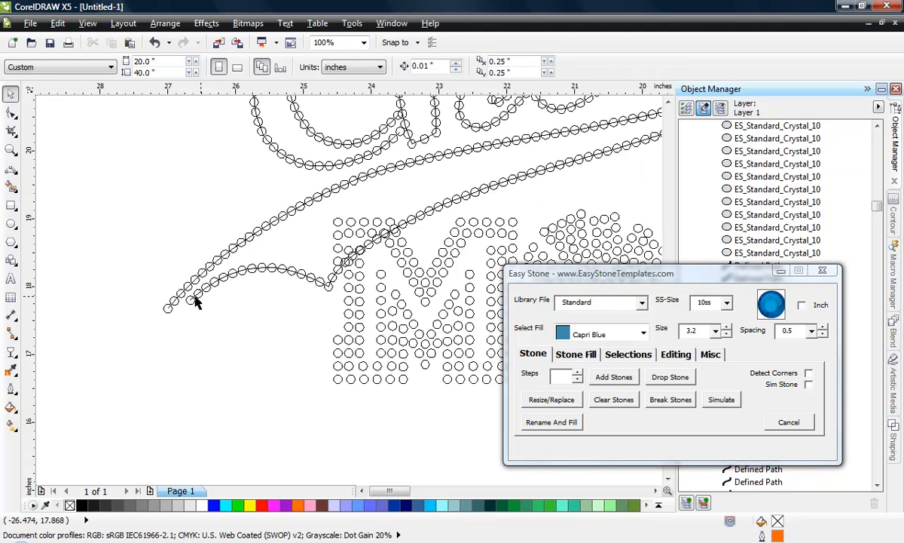
pyautogui.scroll(3, 185, 287)
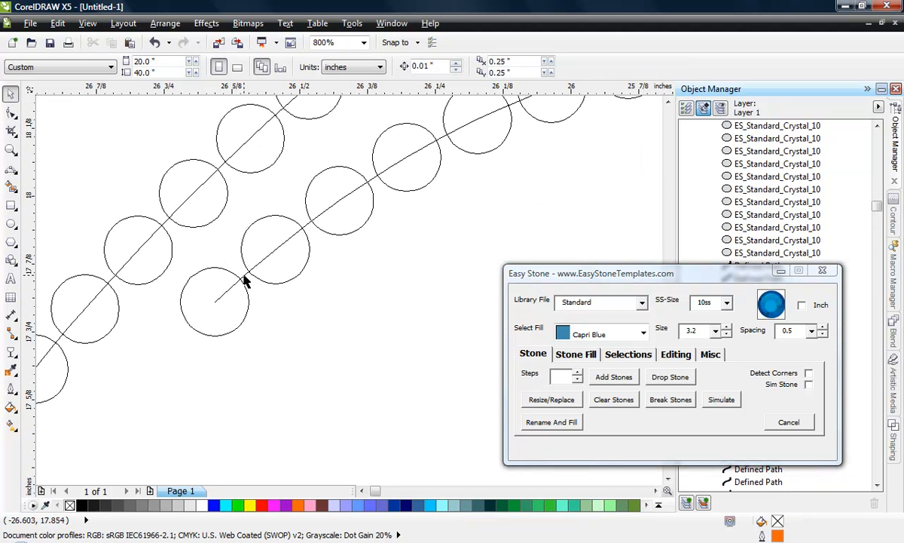
pyautogui.click(245, 281)
pyautogui.click(10, 112)
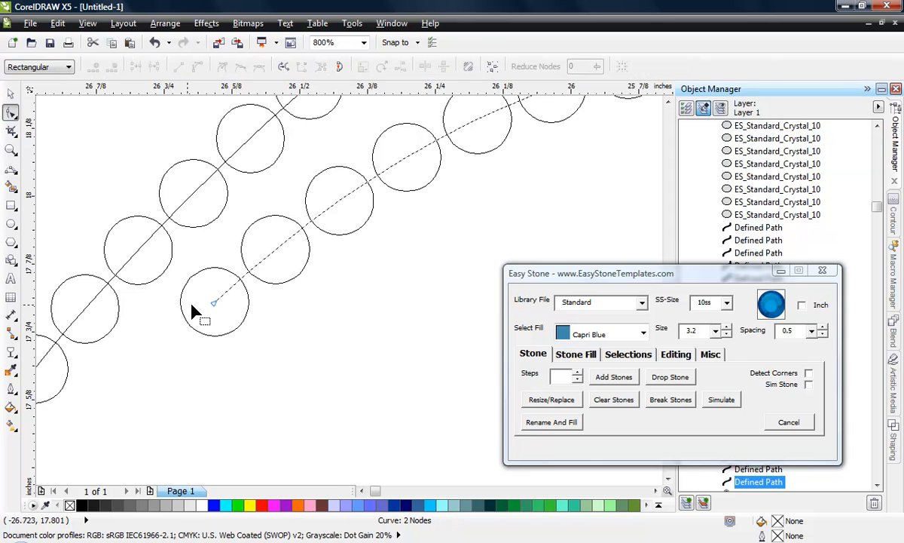
pyautogui.scroll(1, 193, 311)
pyautogui.moveTo(236, 300); pyautogui.dragTo(222, 274)
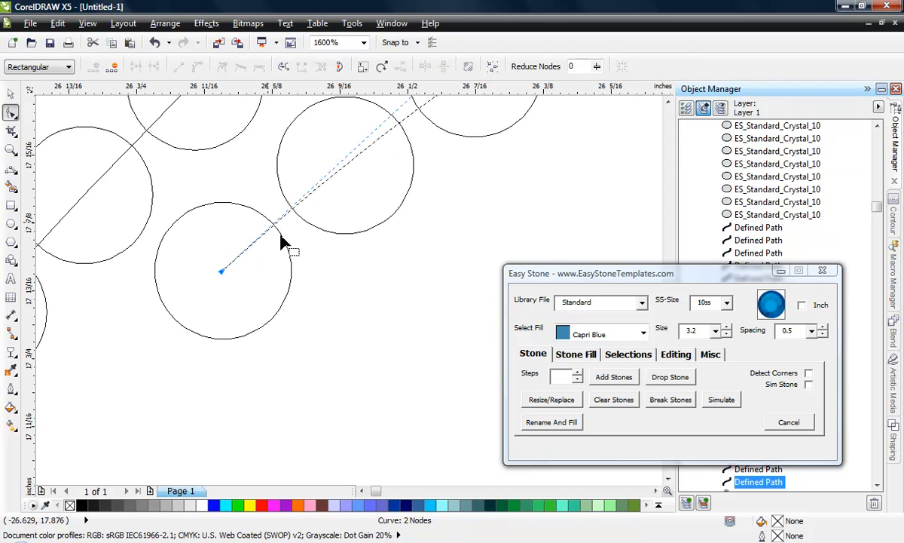
pyautogui.scroll(-3, 149, 333)
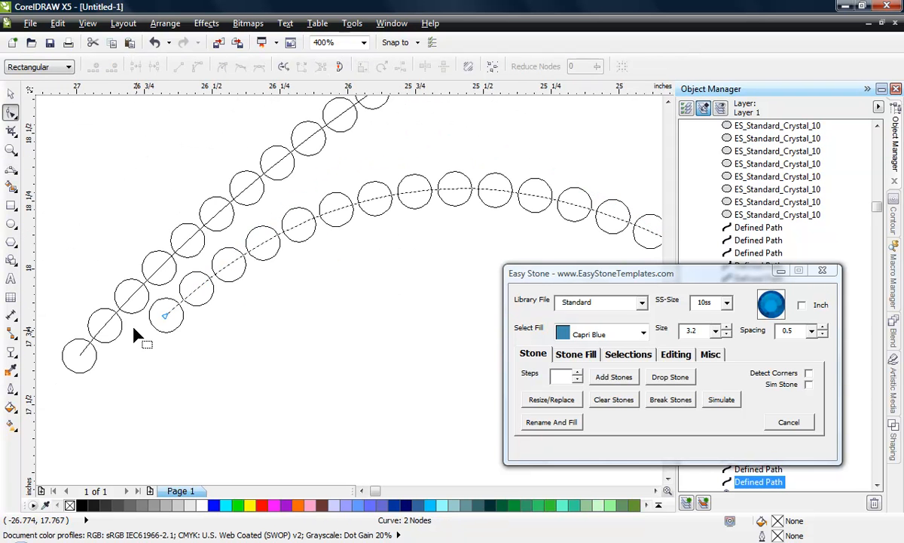
pyautogui.scroll(-1, 136, 332)
pyautogui.scroll(-1, 193, 327)
pyautogui.scroll(2, 283, 307)
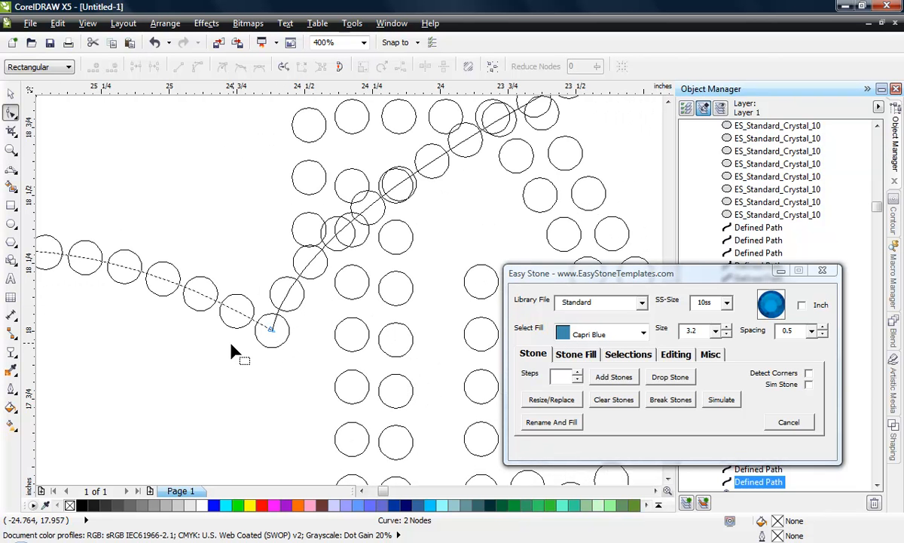
pyautogui.scroll(-1, 235, 349)
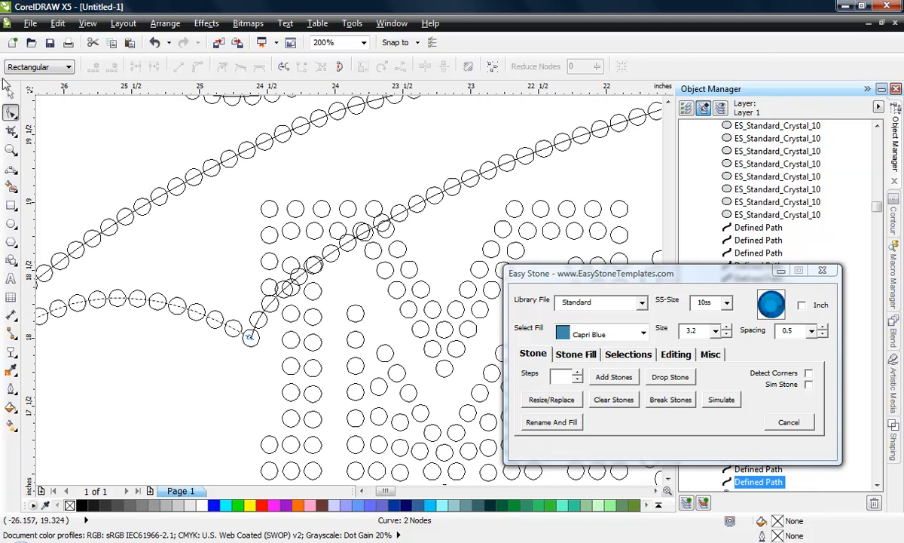
# - Undo the stray move of the lower swoosh line and break its blend into individual stones
pyautogui.press('space')
pyautogui.click(132, 391)
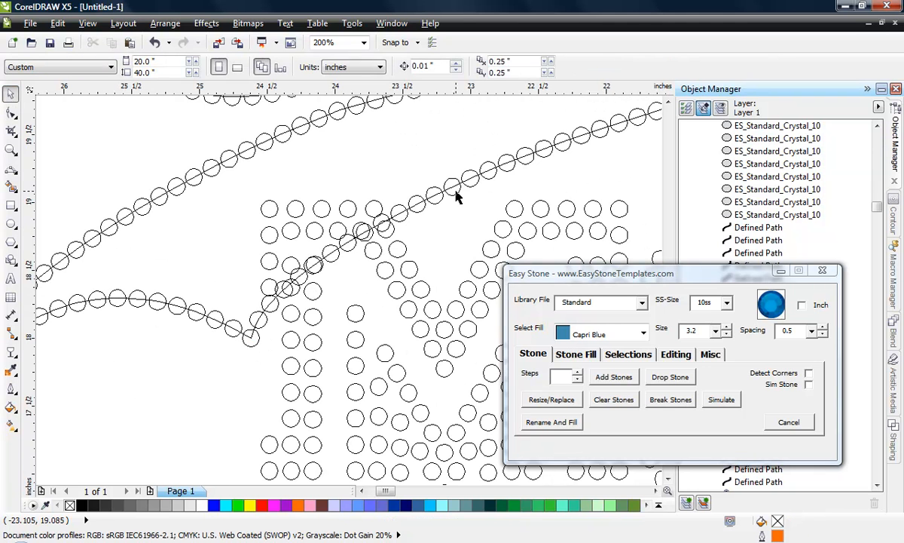
pyautogui.moveTo(456, 197); pyautogui.dragTo(362, 144)
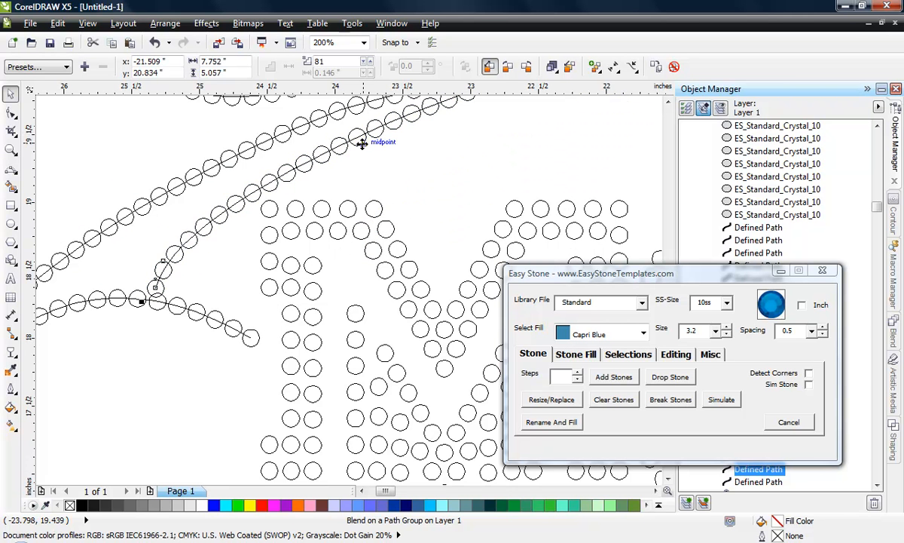
pyautogui.hotkey('ctrl', 'z')
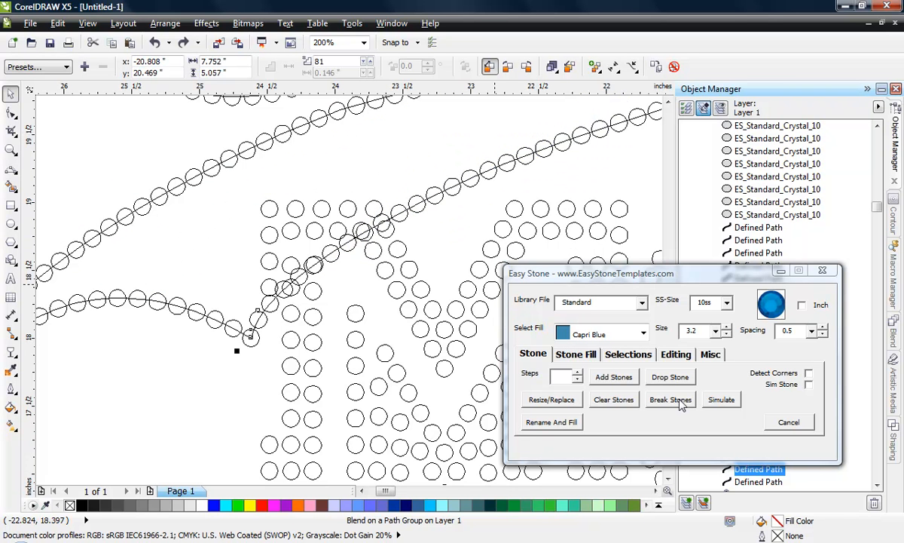
pyautogui.click(670, 400)
# - Delete the four lower swoosh stones that overlap or crowd the stones of the M's first vertical stem
pyautogui.scroll(1, 279, 316)
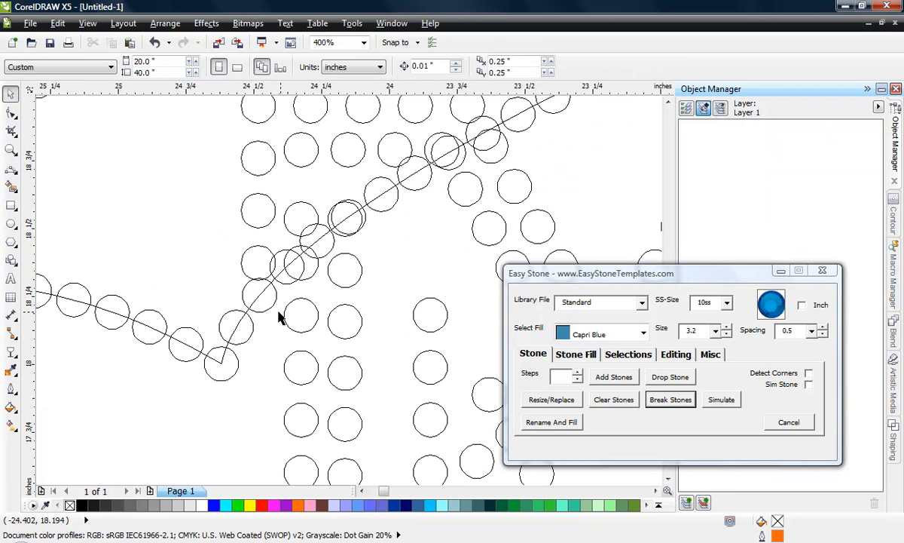
pyautogui.click(273, 297)
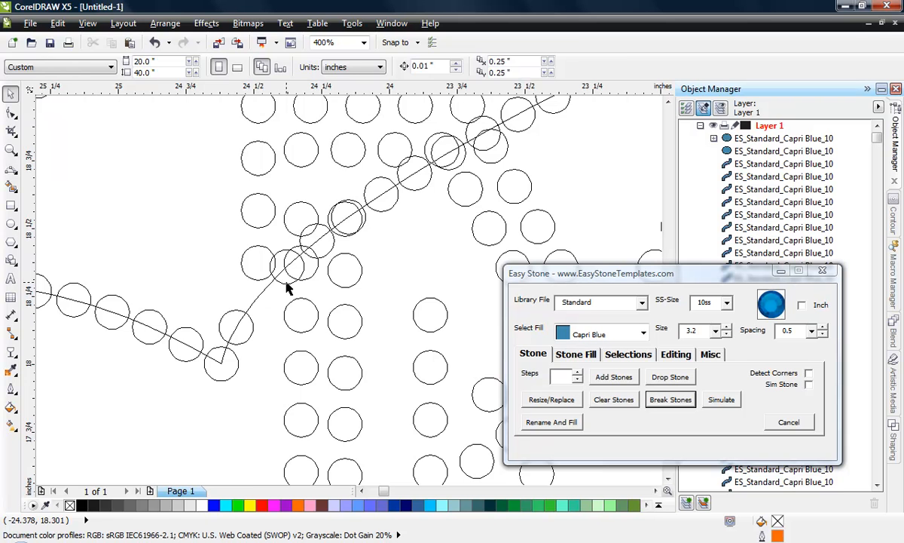
pyautogui.click(303, 271)
pyautogui.press('Delete')
pyautogui.click(326, 250)
pyautogui.press('Delete')
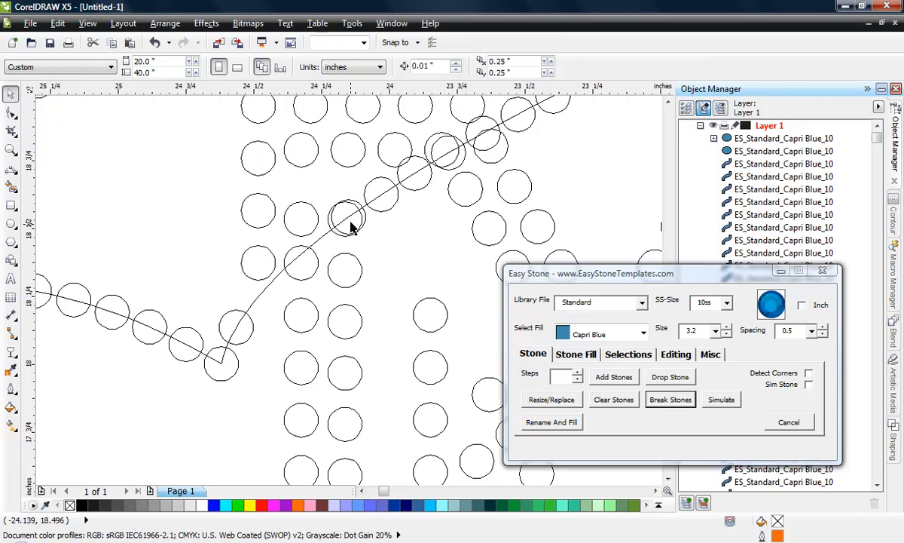
pyautogui.scroll(1, 351, 219)
pyautogui.click(378, 215)
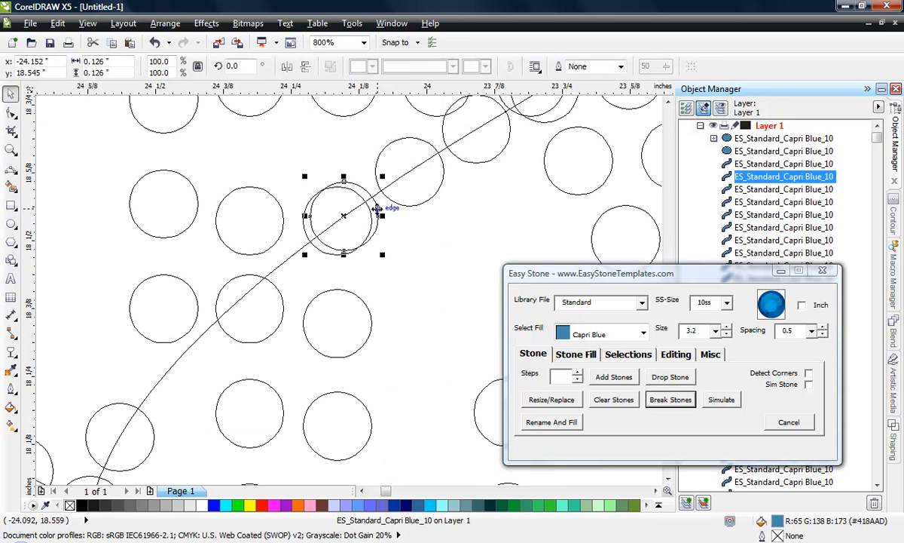
pyautogui.press('Delete')
# - Delete the next two swoosh stones along the curve, between the M's first stem and its upper stone row
pyautogui.scroll(-1, 300, 275)
pyautogui.scroll(1, 395, 195)
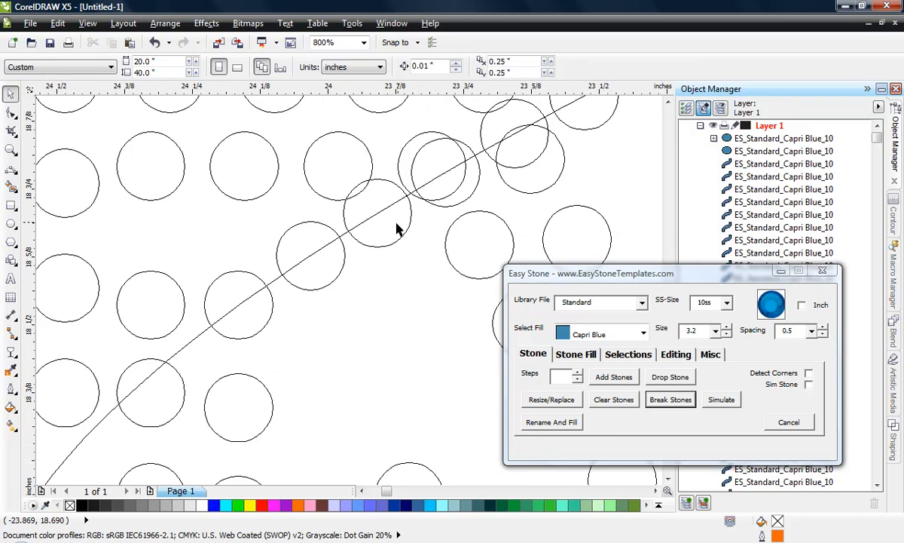
pyautogui.scroll(-1, 316, 271)
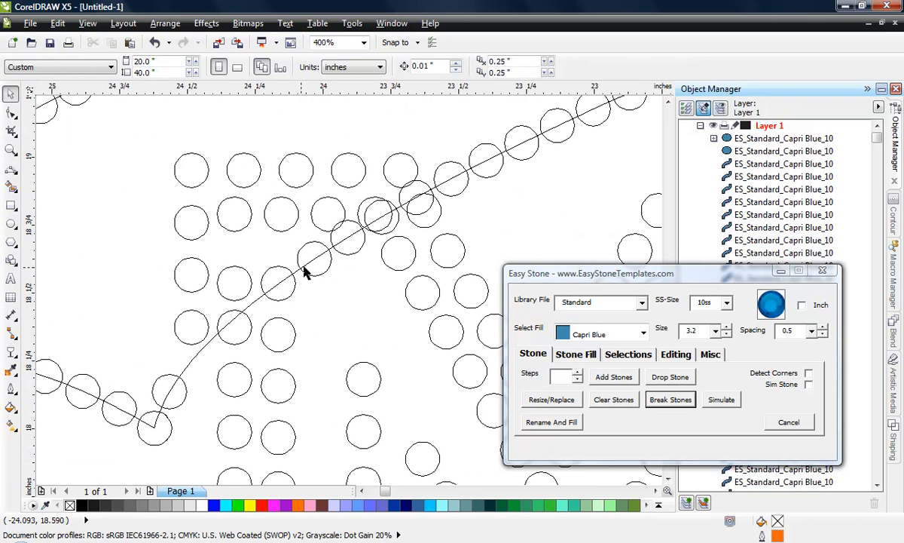
pyautogui.click(318, 270)
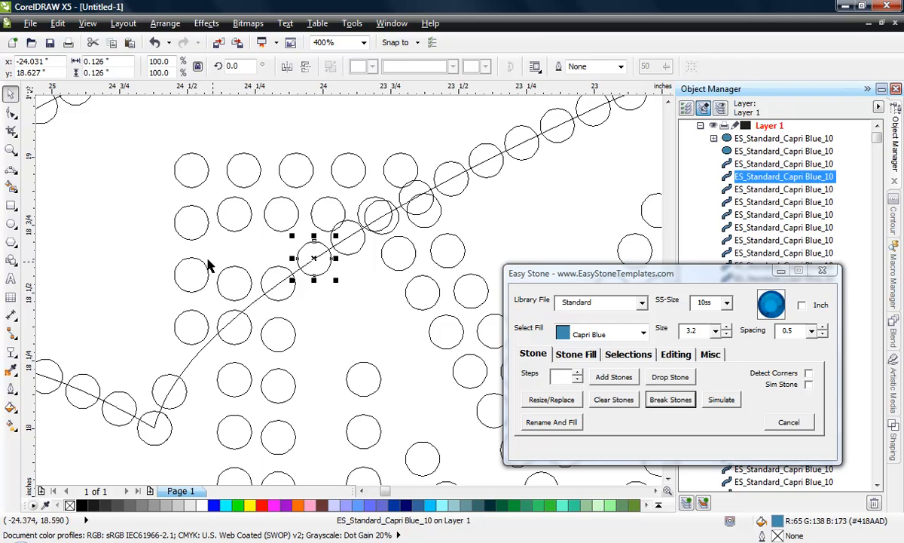
pyautogui.press('Delete')
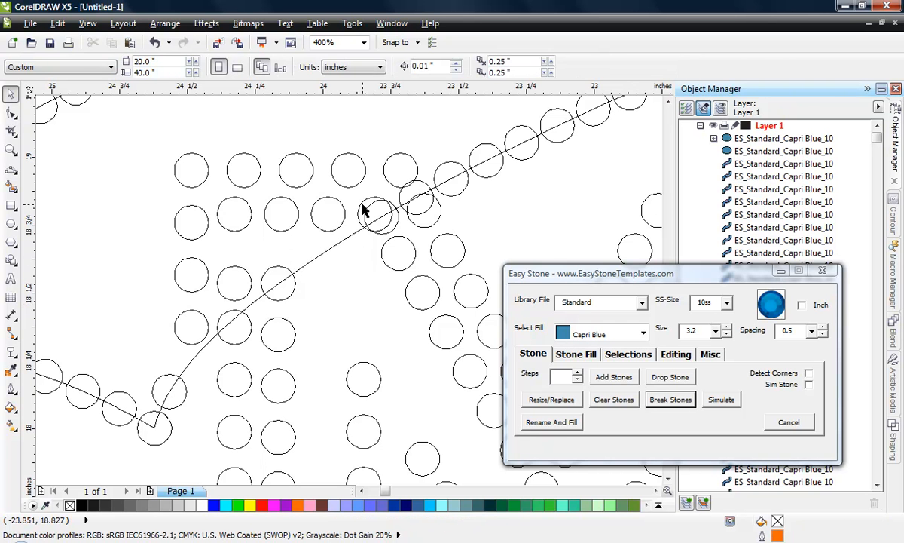
# - Delete the three swoosh stones that overlap or crowd the end of the M's upper stone rows and the start of its diagonal
pyautogui.scroll(2, 363, 211)
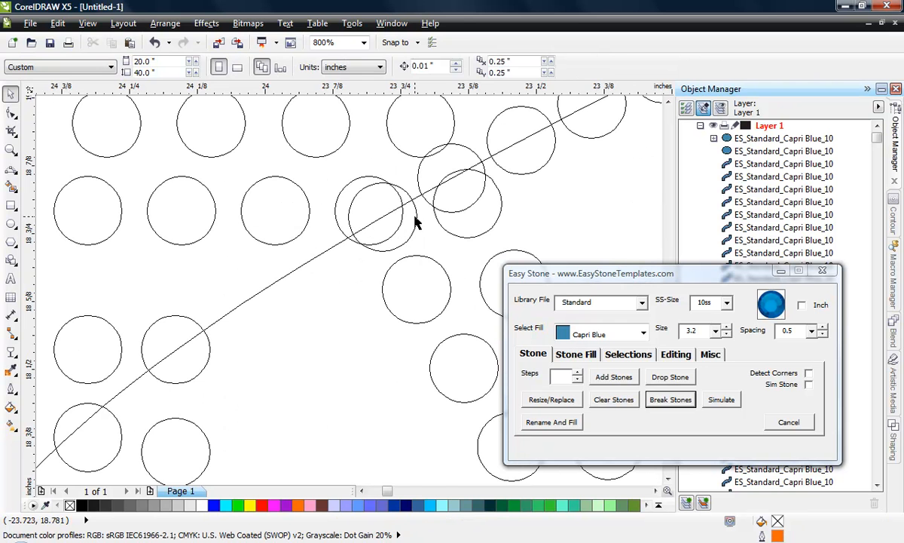
pyautogui.click(415, 216)
pyautogui.press('Delete')
pyautogui.click(430, 167)
pyautogui.press('Delete')
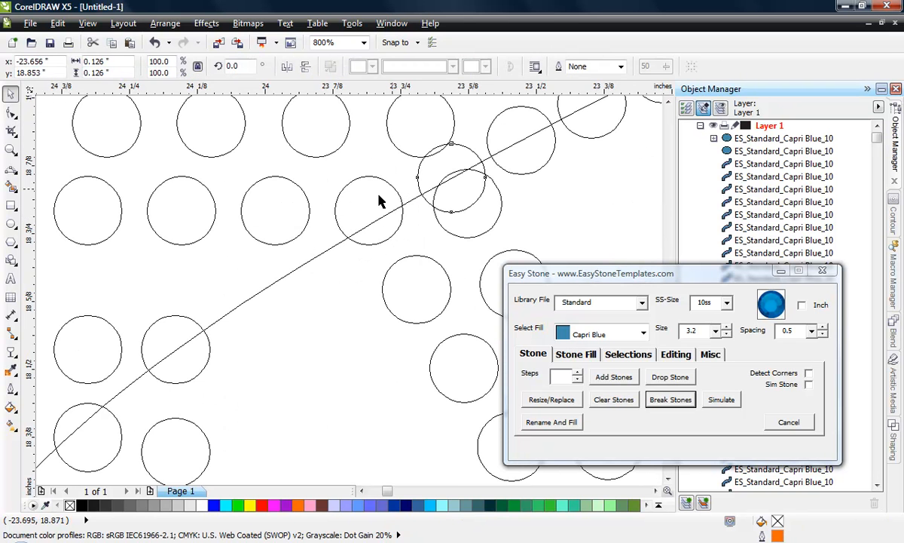
pyautogui.scroll(-2, 332, 215)
pyautogui.click(435, 183)
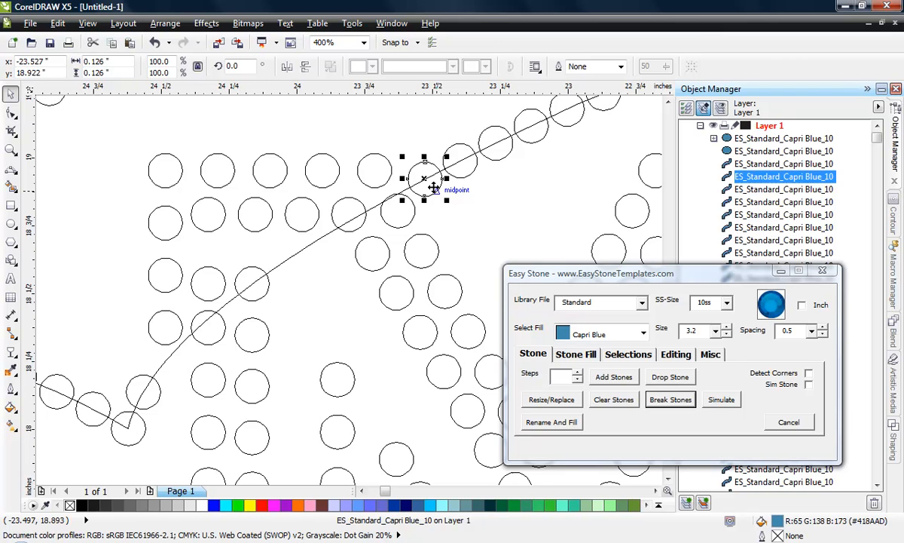
pyautogui.press('Delete')
# - Try to move the outer curve's node slightly outward where the end of the Cheer r bends down into the swoosh
pyautogui.scroll(-2, 273, 260)
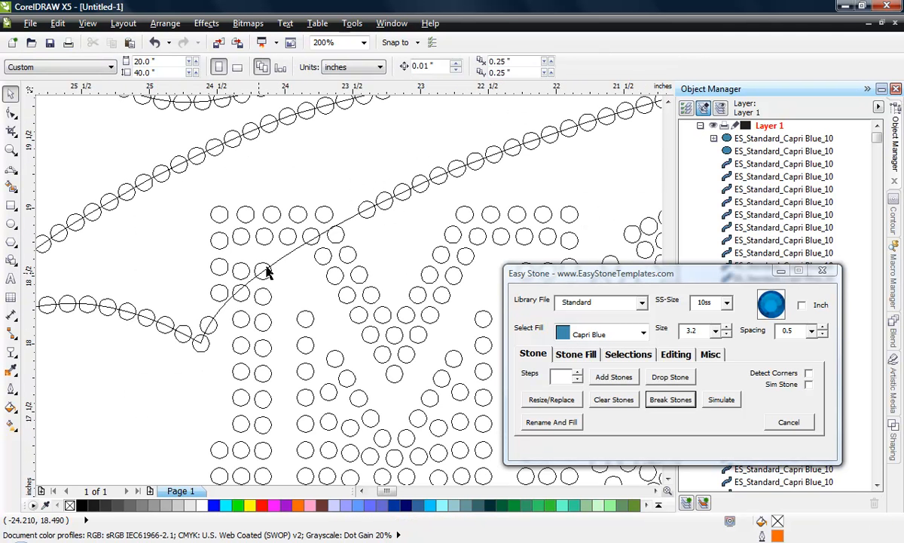
pyautogui.scroll(-2, 194, 286)
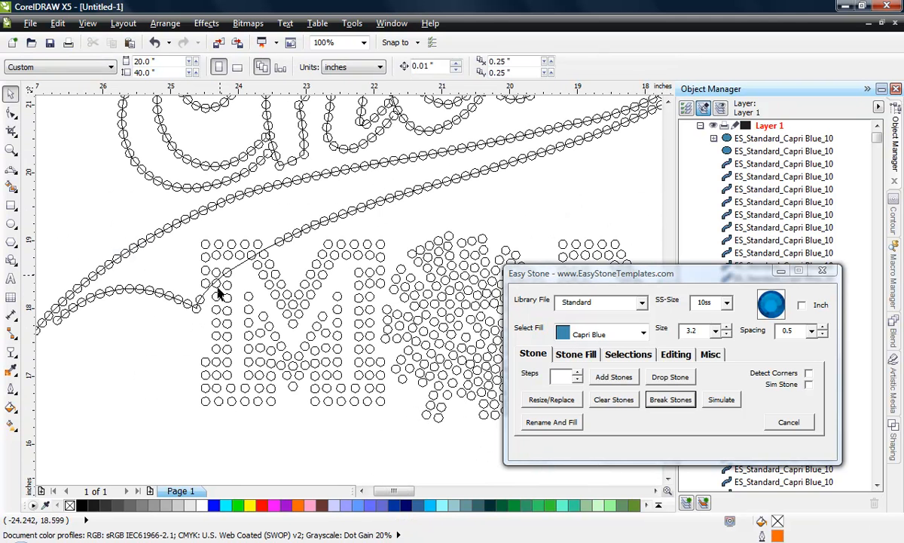
pyautogui.scroll(-2, 165, 343)
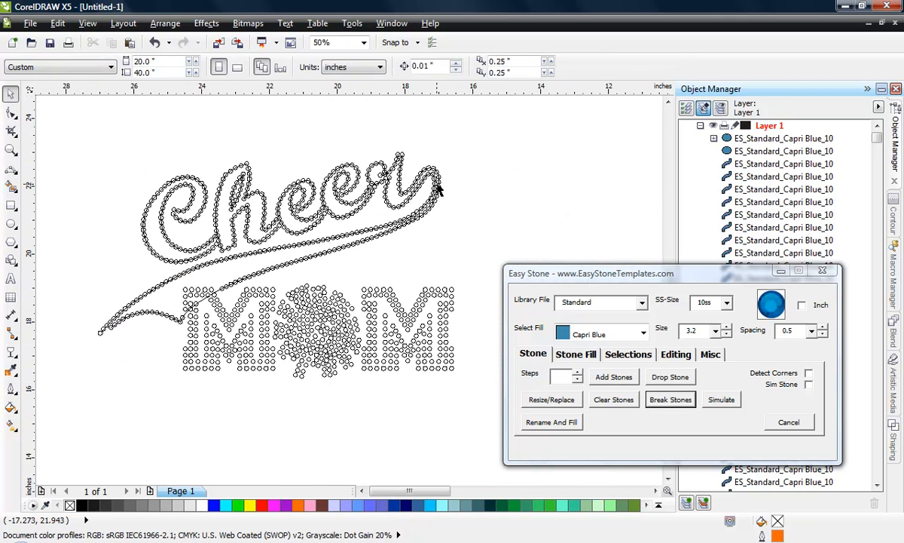
pyautogui.scroll(2, 437, 197)
pyautogui.scroll(1, 437, 202)
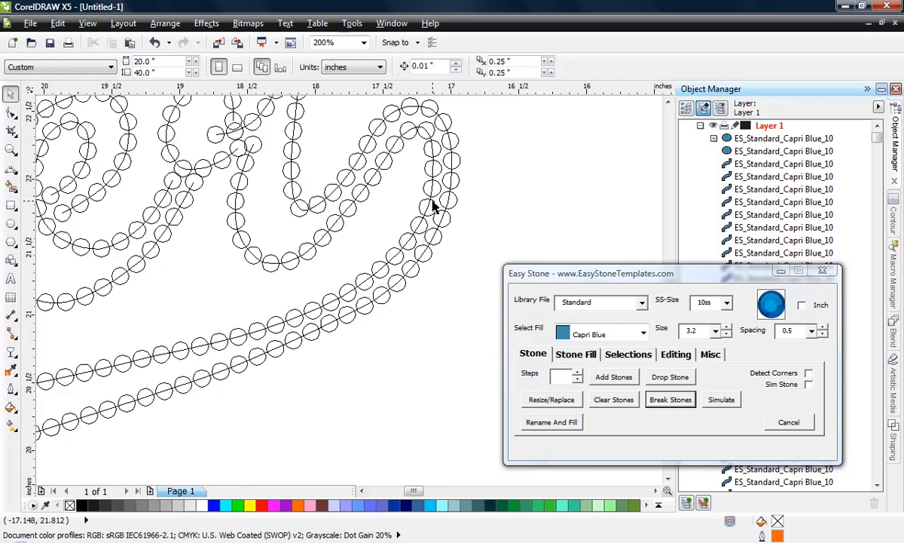
pyautogui.scroll(1, 434, 207)
pyautogui.scroll(1, 448, 197)
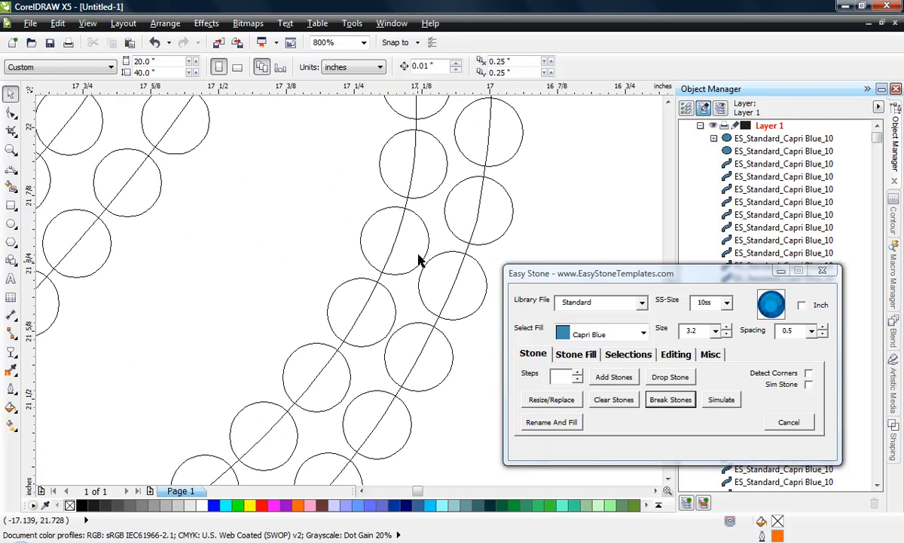
pyautogui.click(12, 112)
pyautogui.click(463, 250)
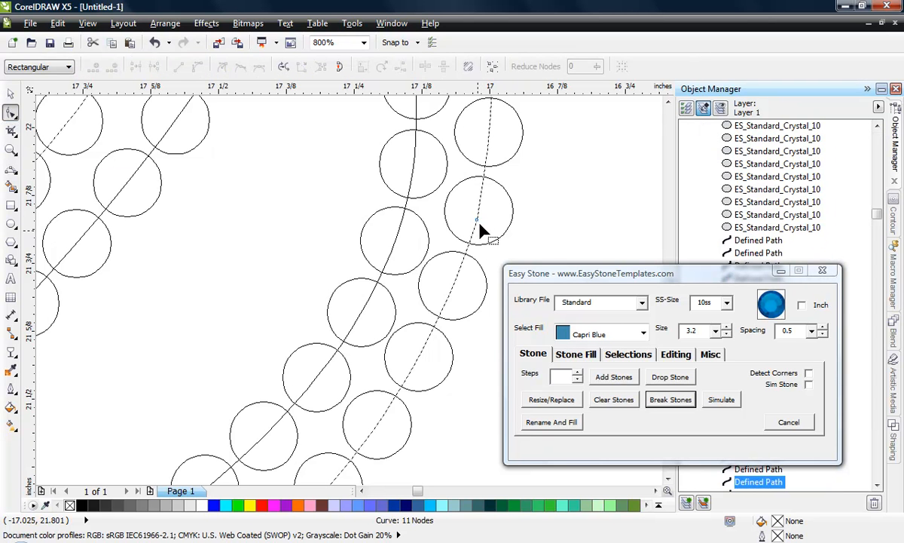
pyautogui.moveTo(480, 224); pyautogui.dragTo(486, 224)
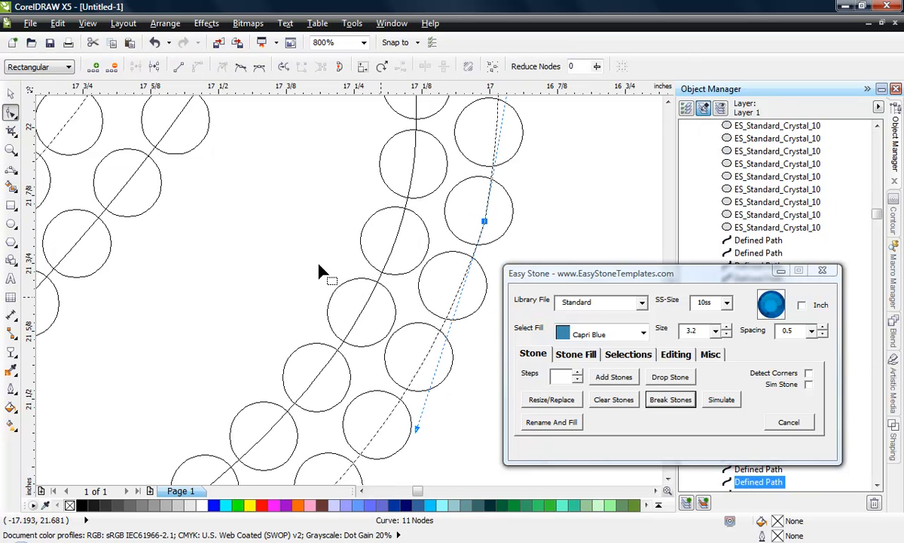
pyautogui.click(11, 93)
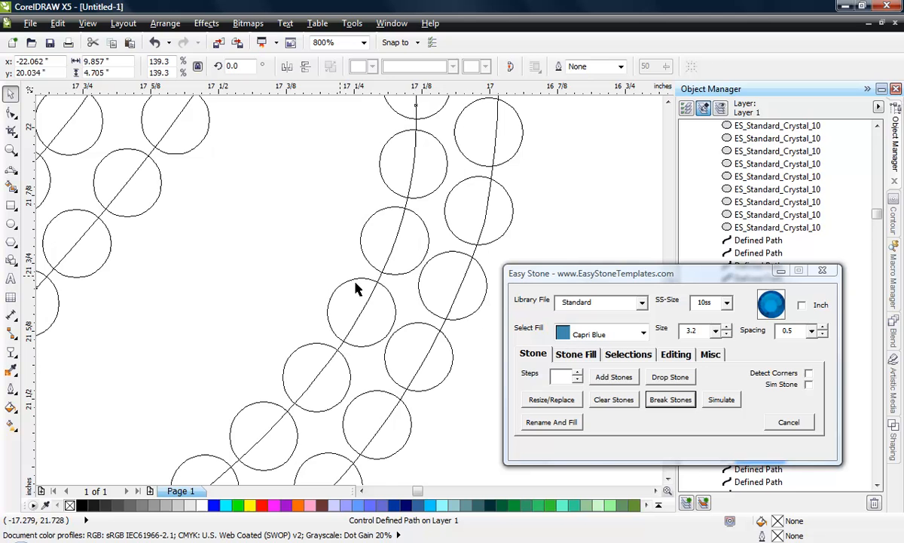
pyautogui.click(465, 303)
pyautogui.click(467, 355)
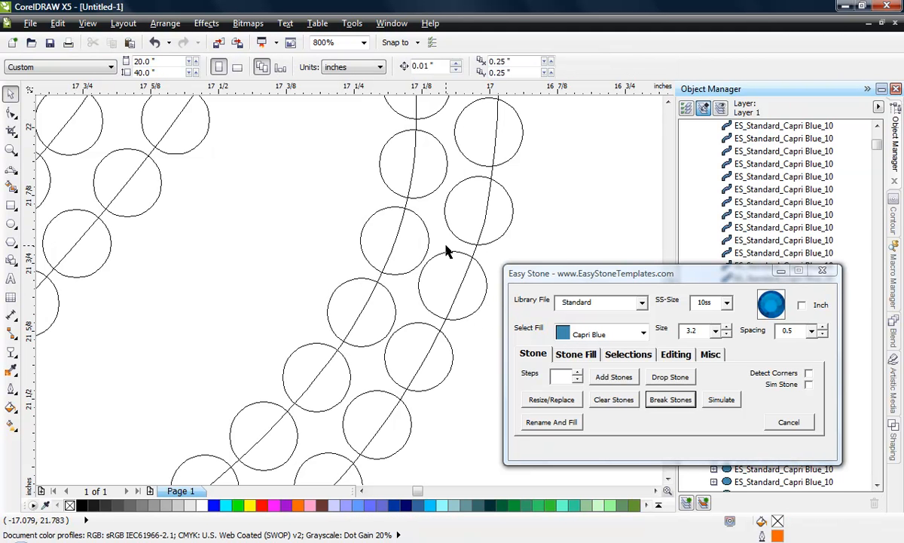
pyautogui.click(470, 232)
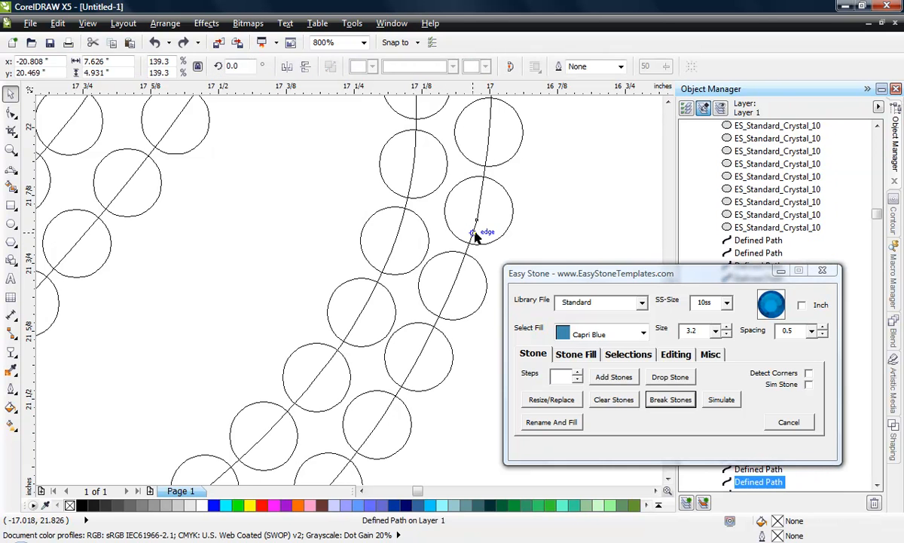
# - Bend the inner curve at the end of the r slightly inward, away from the outer stone line, and check its nodes
pyautogui.scroll(-1, 411, 201)
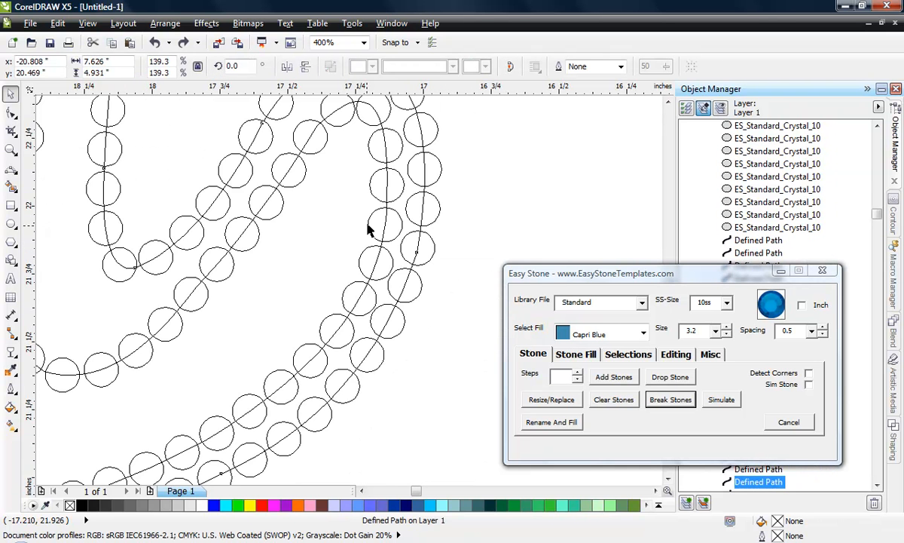
pyautogui.scroll(1, 369, 228)
pyautogui.press('F10')
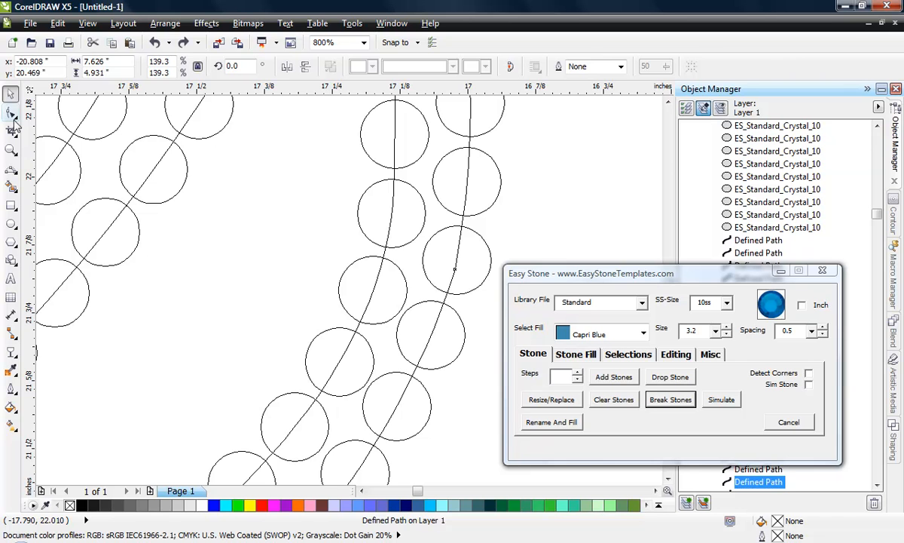
pyautogui.click(383, 258)
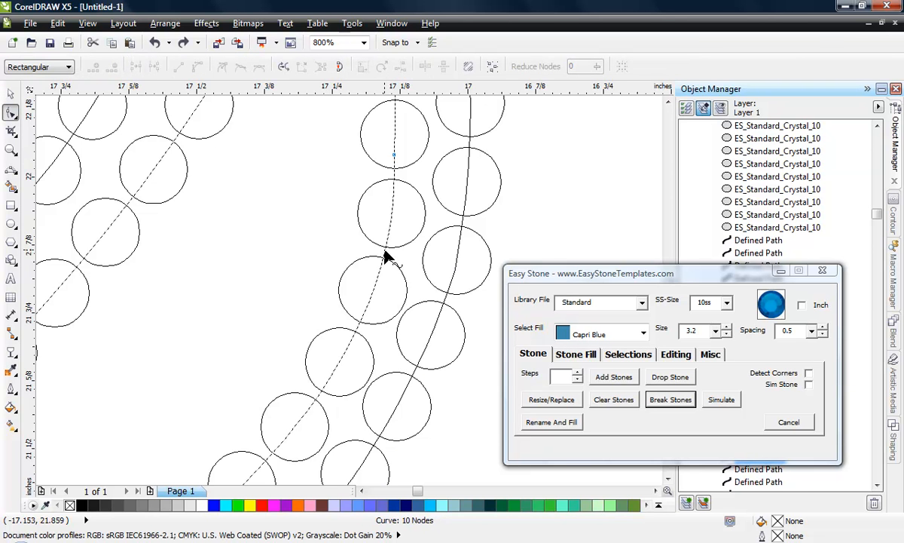
pyautogui.moveTo(384, 259); pyautogui.dragTo(366, 263)
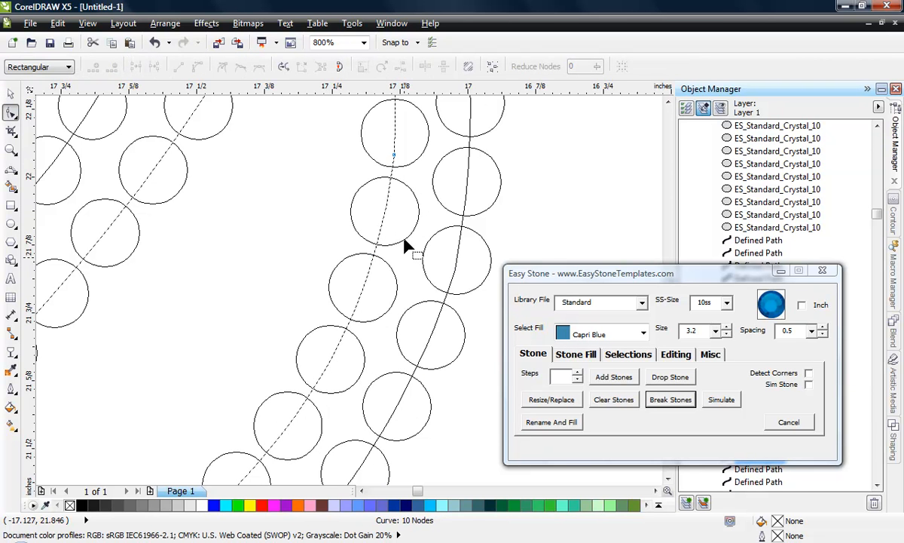
pyautogui.click(395, 156)
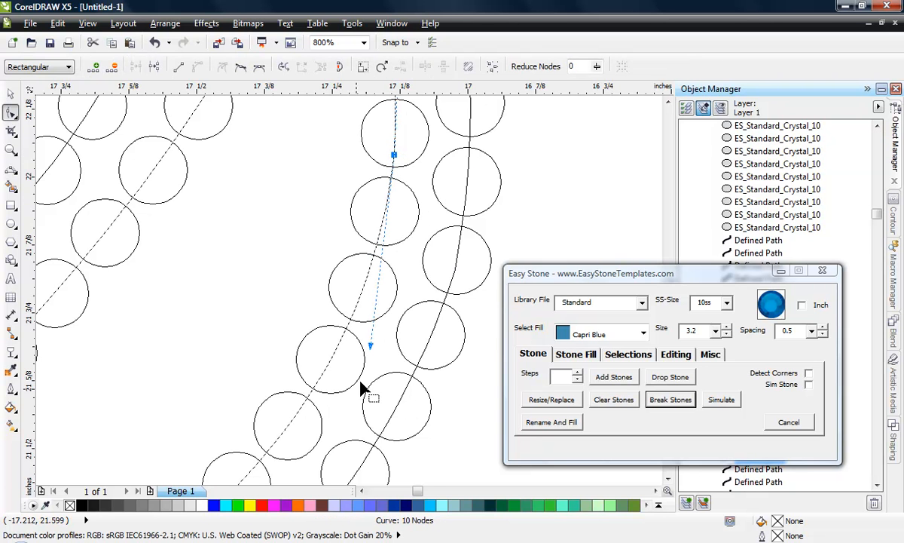
pyautogui.scroll(-1, 452, 211)
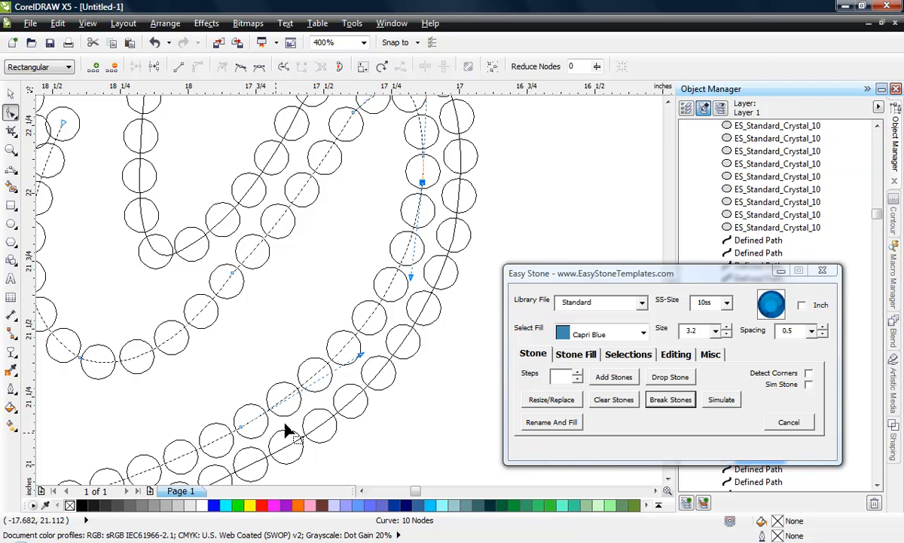
pyautogui.click(11, 94)
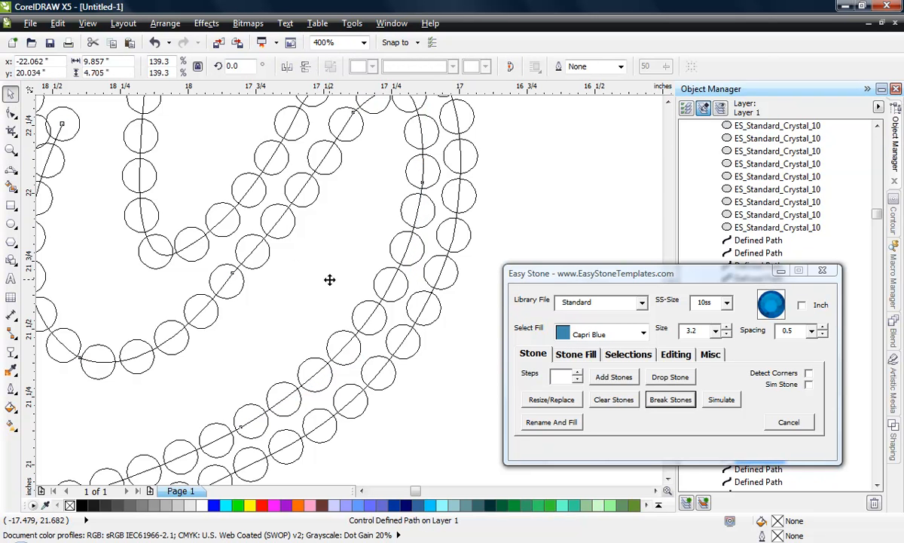
# - Lower the top of the r's inner loop by moving its node down-left about 0.037 inch and shortening the adjacent node's upper handle
pyautogui.scroll(-1, 334, 282)
pyautogui.scroll(1, 373, 192)
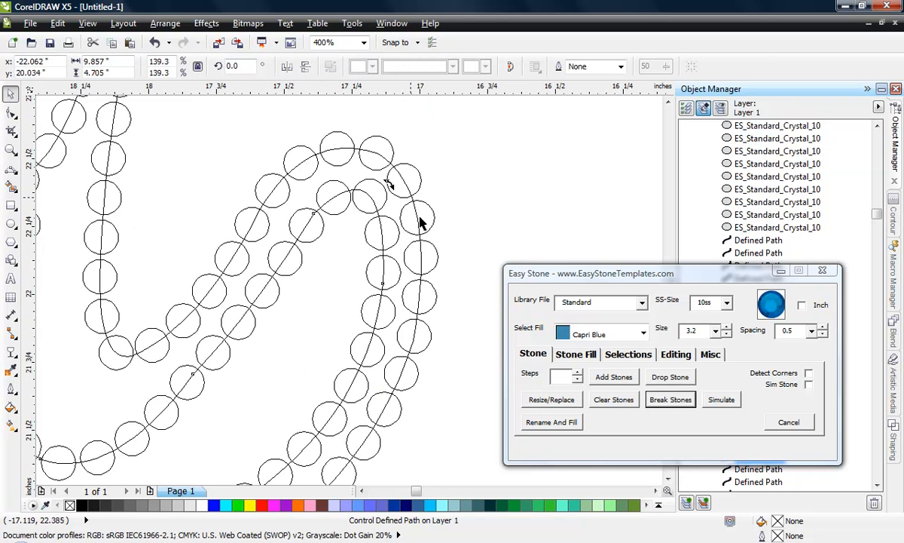
pyautogui.scroll(1, 380, 203)
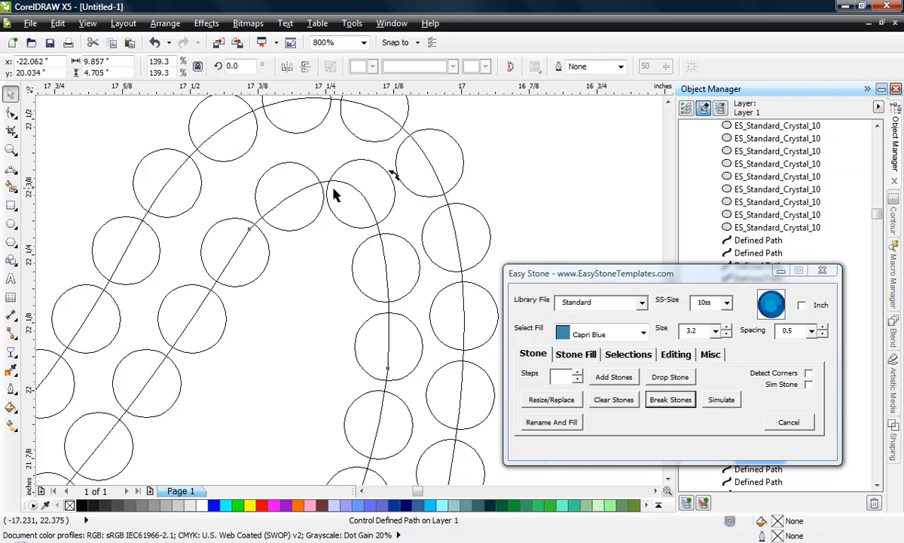
pyautogui.press('F10')
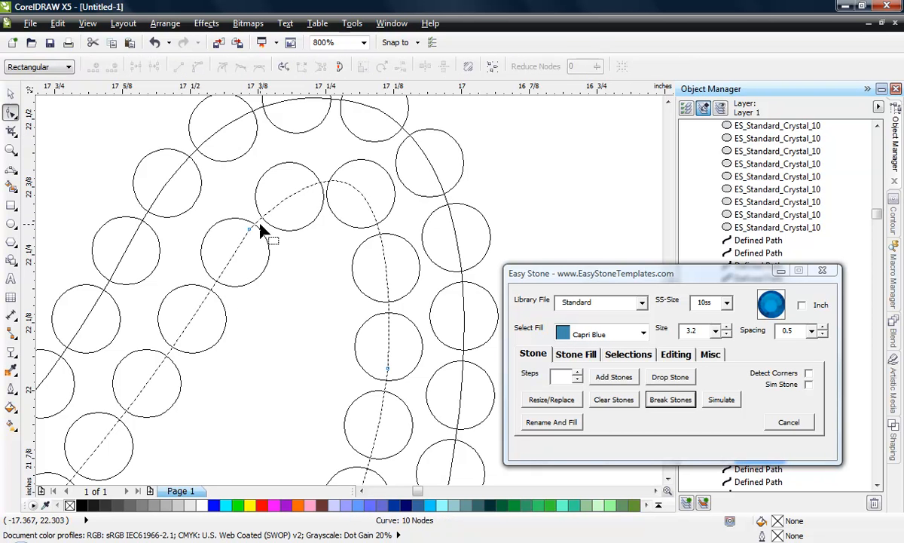
pyautogui.moveTo(250, 228); pyautogui.dragTo(239, 243)
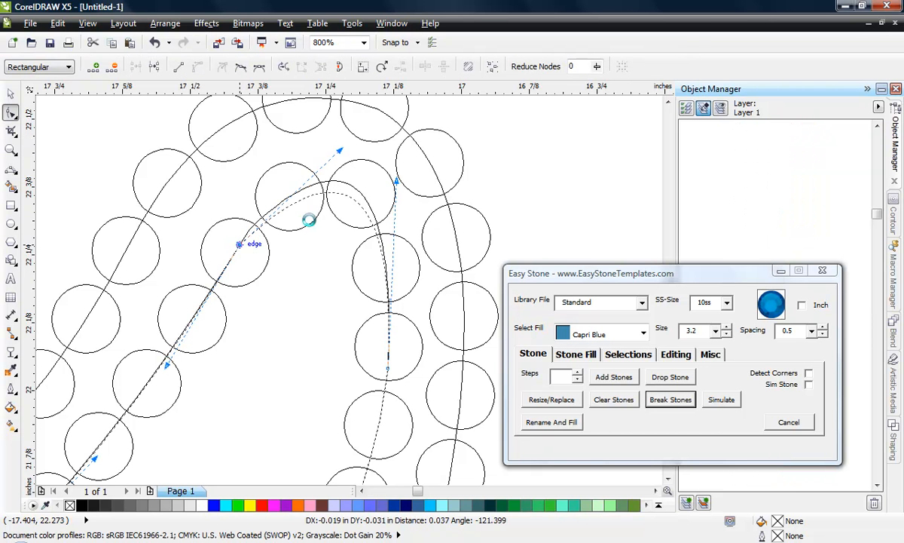
pyautogui.moveTo(407, 187); pyautogui.dragTo(404, 210)
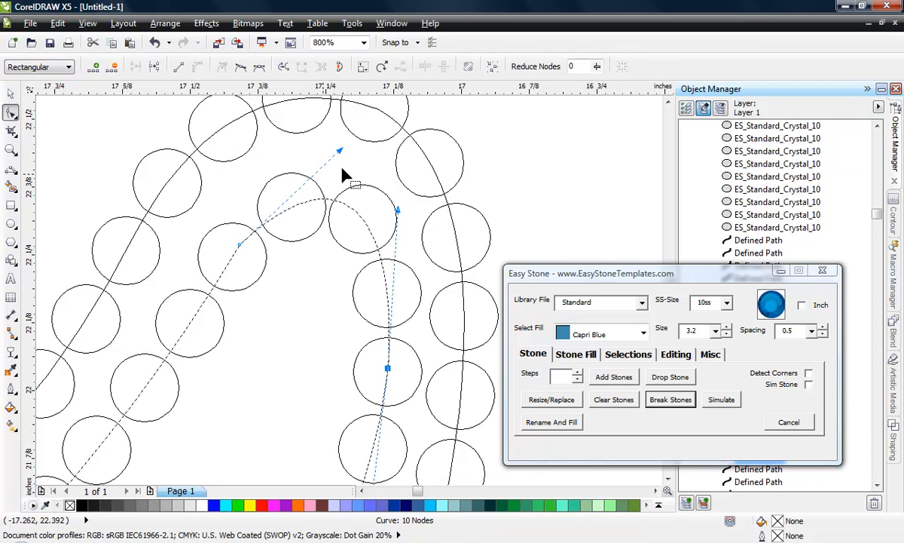
pyautogui.click(10, 93)
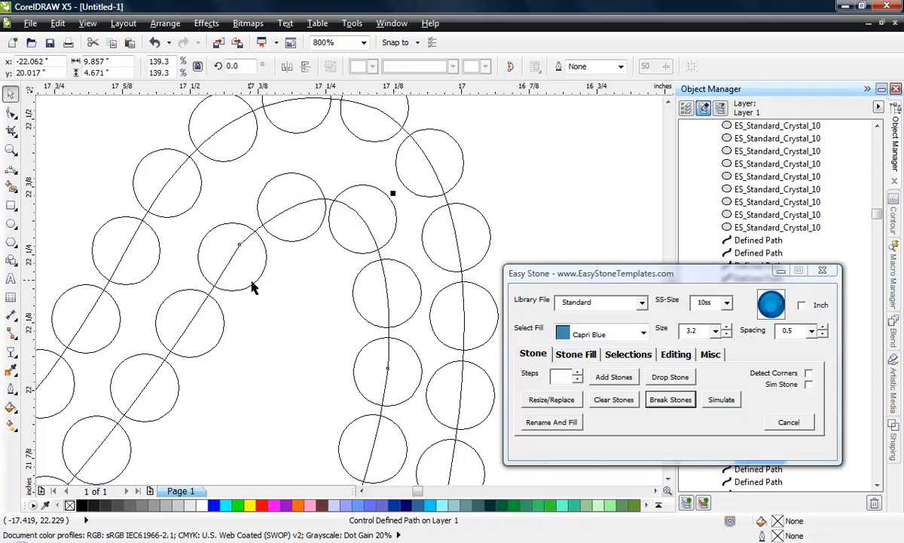
# - Reduce the stone blend along the r's inner curve to 92 steps
pyautogui.scroll(-2, 309, 190)
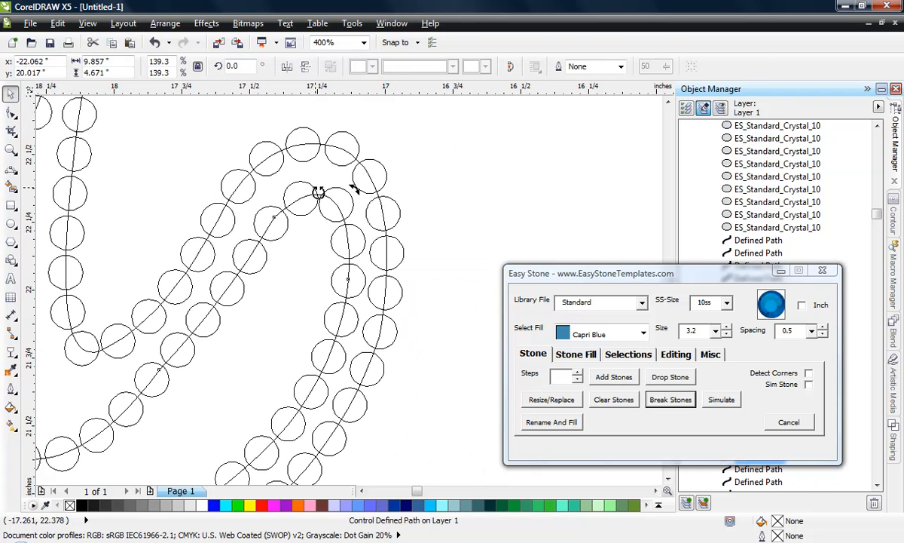
pyautogui.click(185, 188)
pyautogui.click(299, 190)
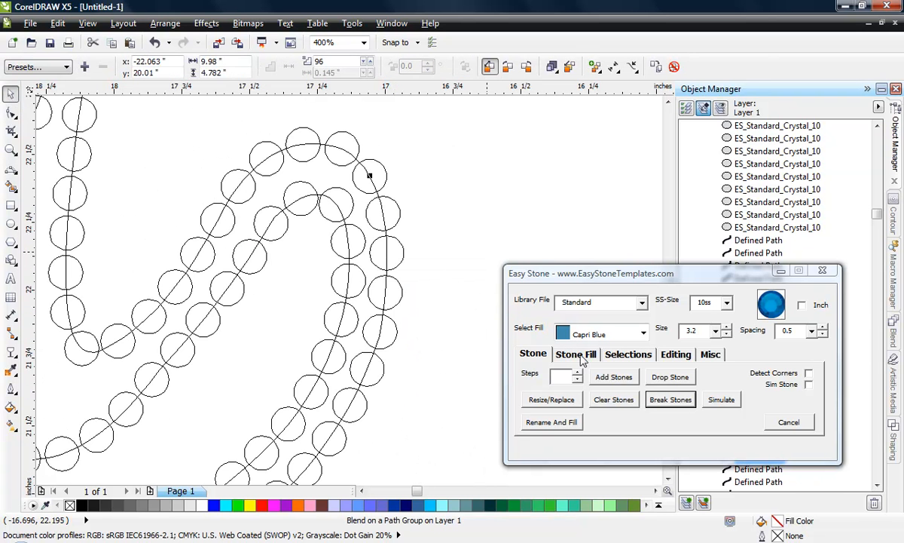
pyautogui.click(577, 380)
pyautogui.click(578, 381)
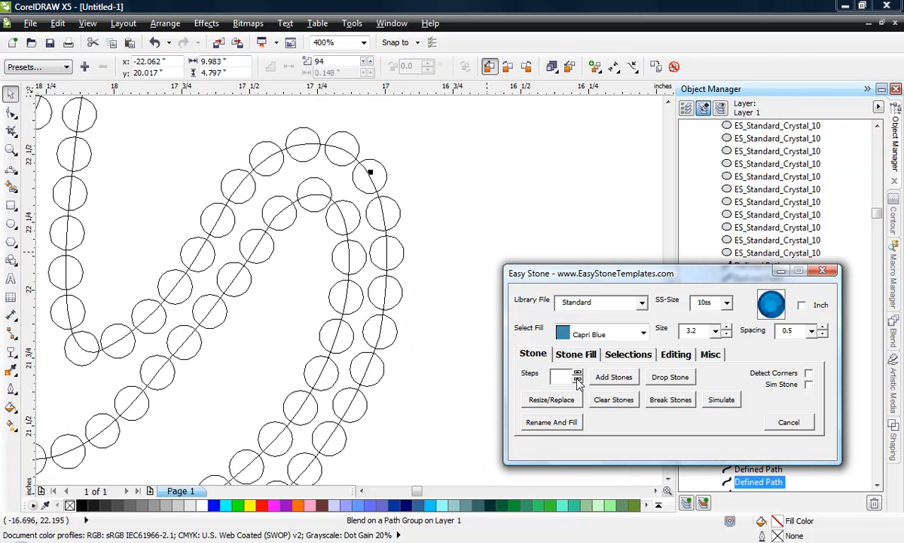
pyautogui.click(577, 381)
pyautogui.click(577, 381)
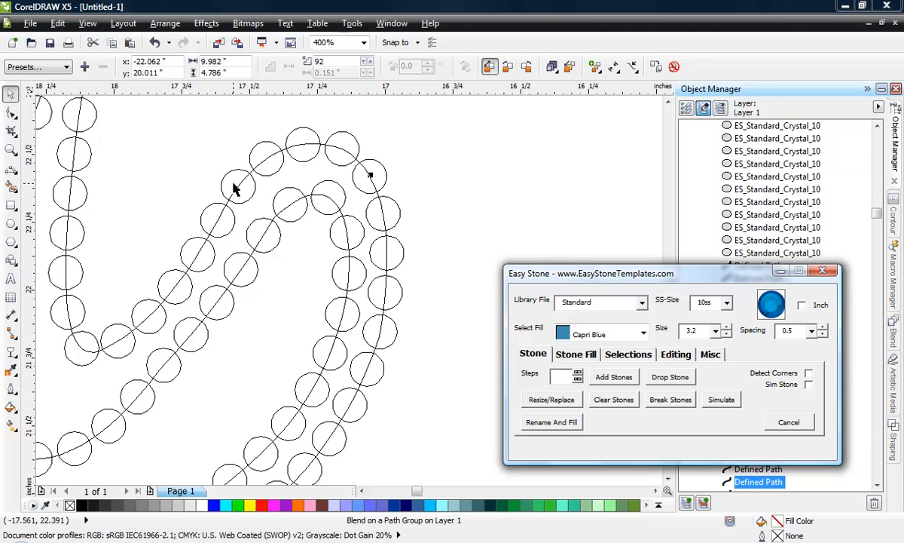
# - Nudge the corner stone at the base of the r's inner valley and the stone above it slightly outward to even their spacing
pyautogui.scroll(-2, 256, 256)
pyautogui.scroll(2, 184, 316)
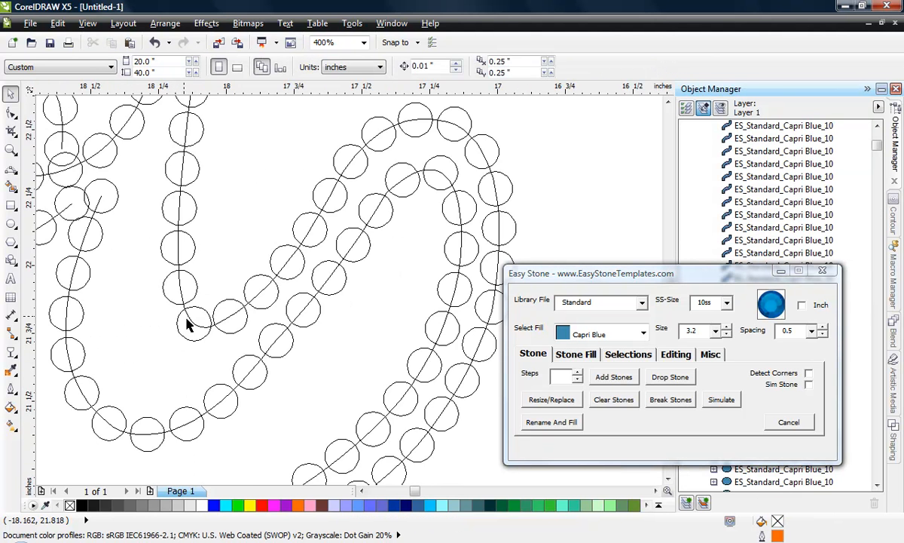
pyautogui.scroll(1, 189, 324)
pyautogui.moveTo(195, 341); pyautogui.dragTo(190, 345)
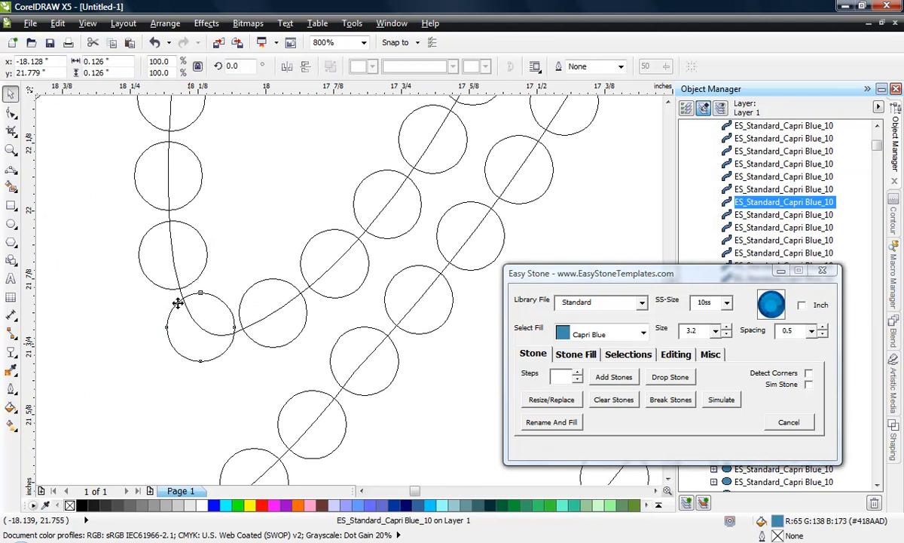
pyautogui.moveTo(166, 262); pyautogui.dragTo(156, 265)
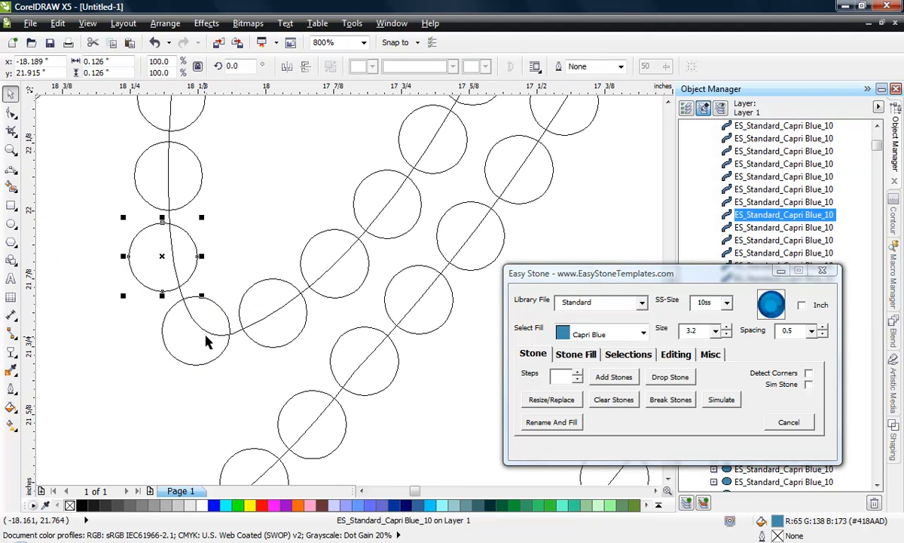
pyautogui.click(317, 296)
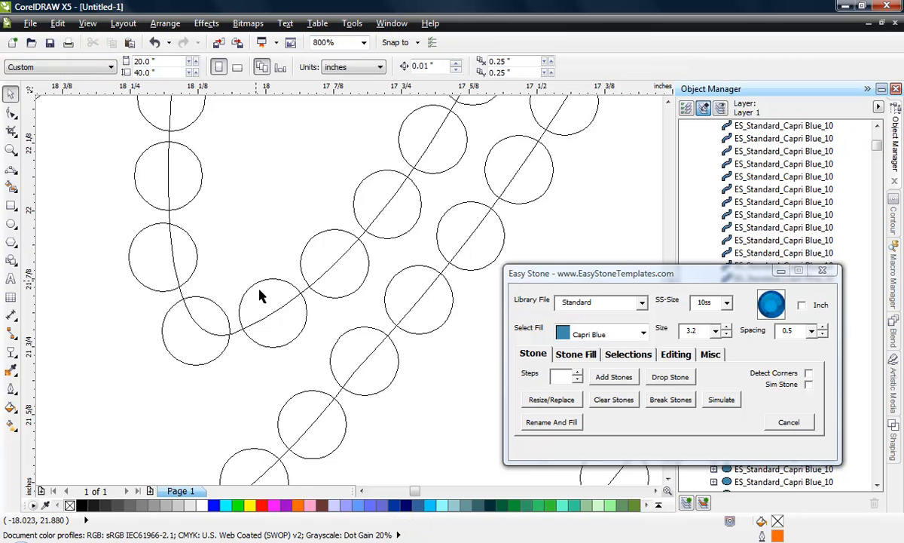
pyautogui.scroll(-1, 256, 331)
pyautogui.scroll(-1, 287, 333)
pyautogui.scroll(1, 206, 317)
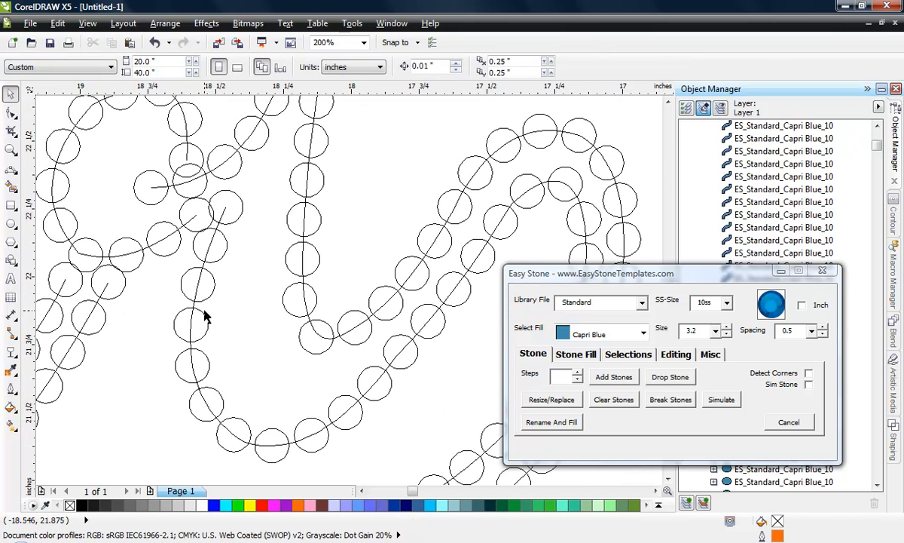
# - Move the top end node of the r's short curved upstroke slightly up-left, away from the neighbouring stone line
pyautogui.scroll(-1, 202, 360)
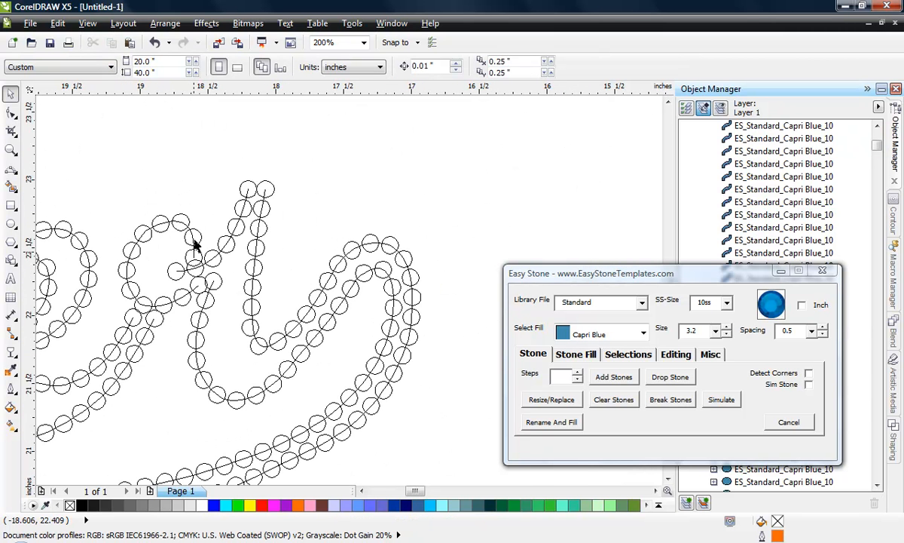
pyautogui.scroll(1, 260, 214)
pyautogui.scroll(1, 241, 202)
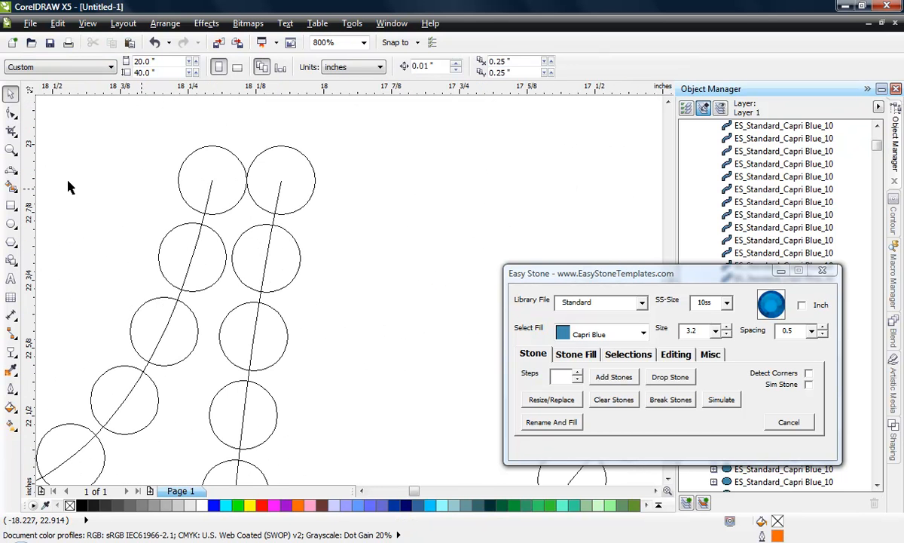
pyautogui.click(11, 111)
pyautogui.click(210, 186)
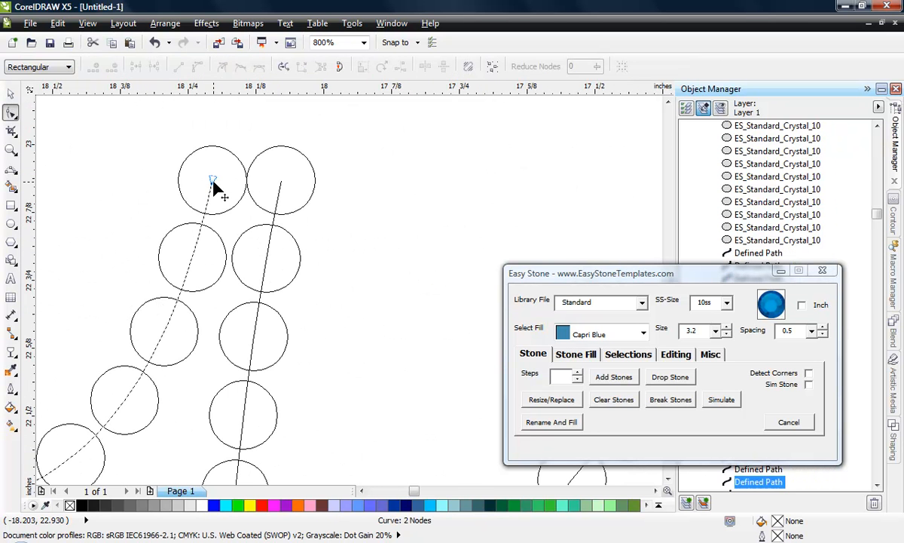
pyautogui.moveTo(208, 181); pyautogui.dragTo(192, 175)
pyautogui.scroll(1, 208, 183)
pyautogui.scroll(-2, 280, 160)
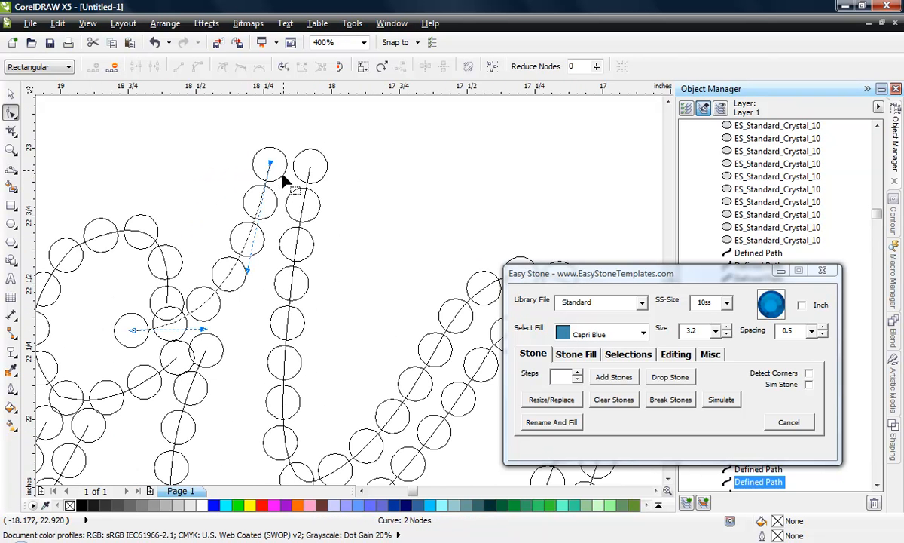
# - Move the upper end node of the r's outer curve right about 0.045 inch, away from the small loop's end stone
pyautogui.scroll(1, 195, 360)
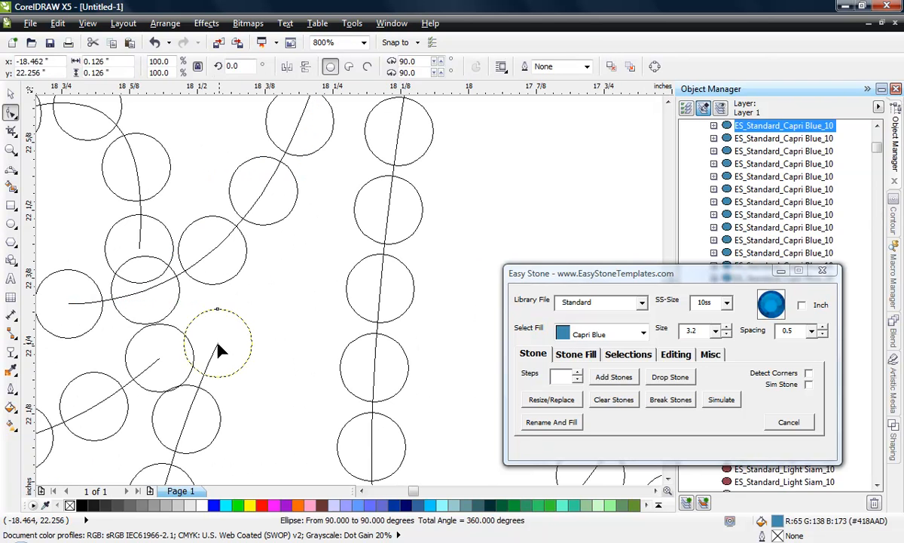
pyautogui.moveTo(219, 348); pyautogui.dragTo(236, 348)
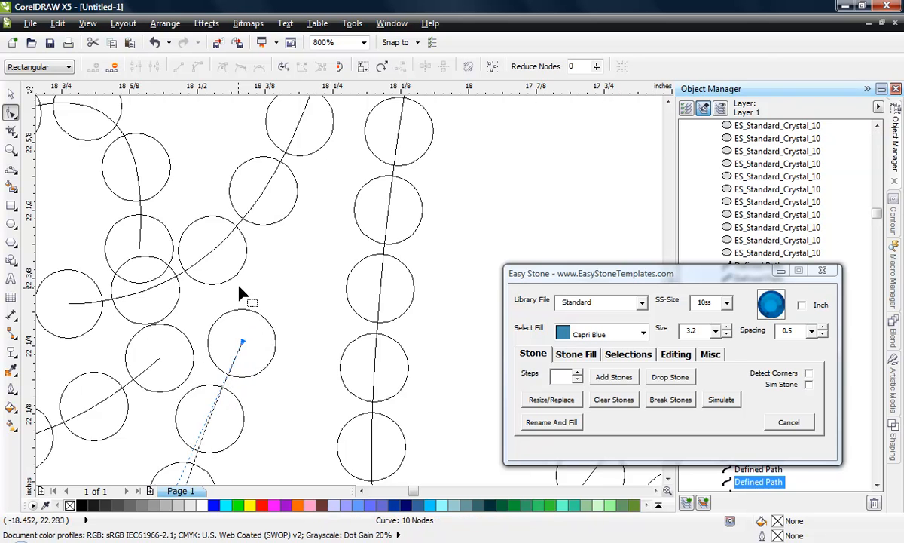
pyautogui.scroll(-1, 248, 283)
pyautogui.scroll(1, 204, 269)
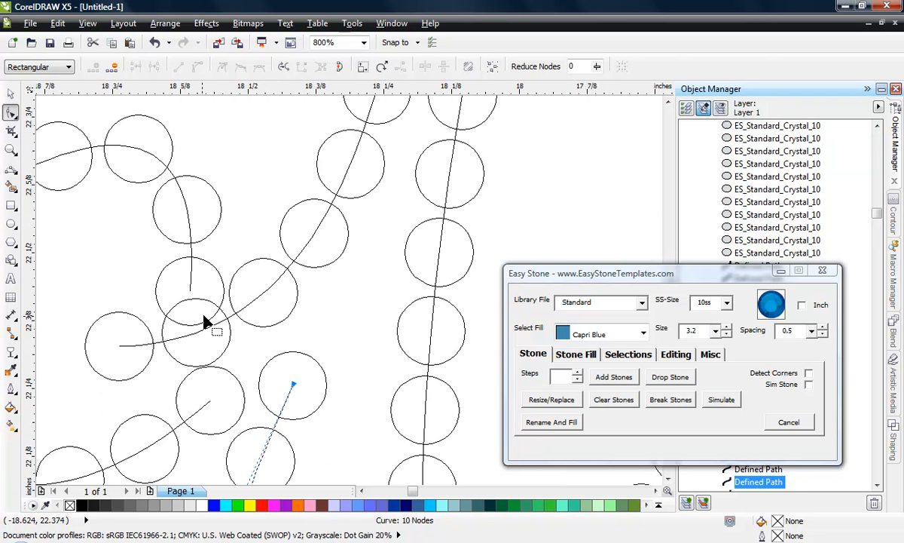
# - Move the lower end node of the r's small loop slightly down-left to separate its end stone from the one above
pyautogui.moveTo(212, 406); pyautogui.dragTo(236, 382)
pyautogui.scroll(1, 202, 424)
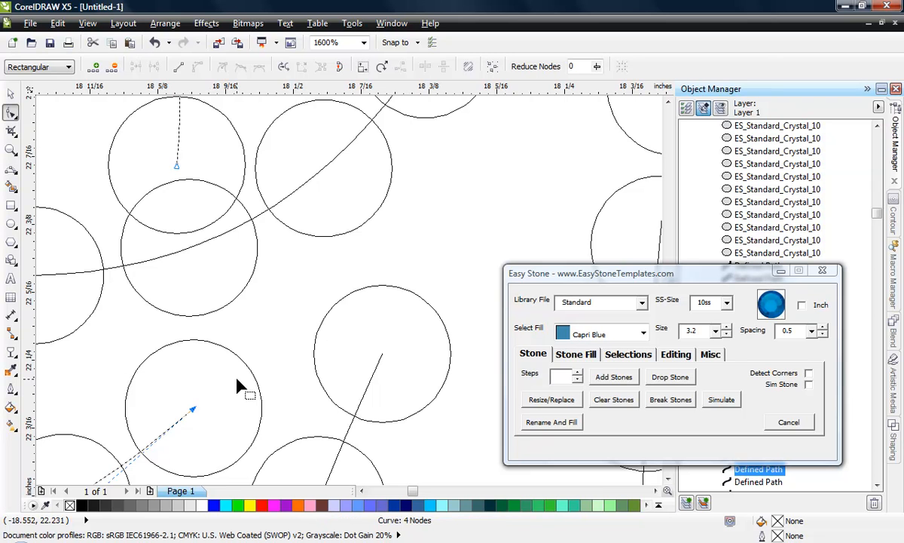
pyautogui.scroll(-1, 232, 305)
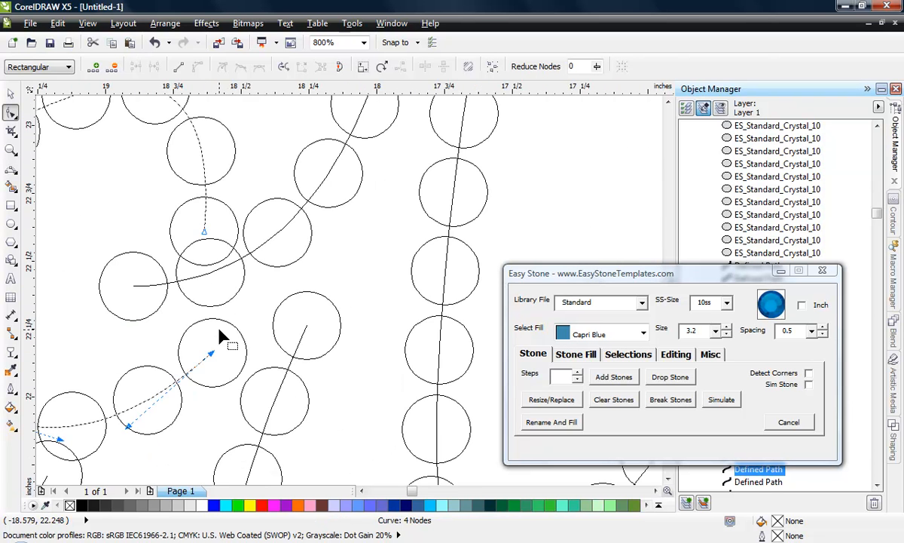
pyautogui.scroll(-1, 230, 315)
pyautogui.scroll(1, 186, 300)
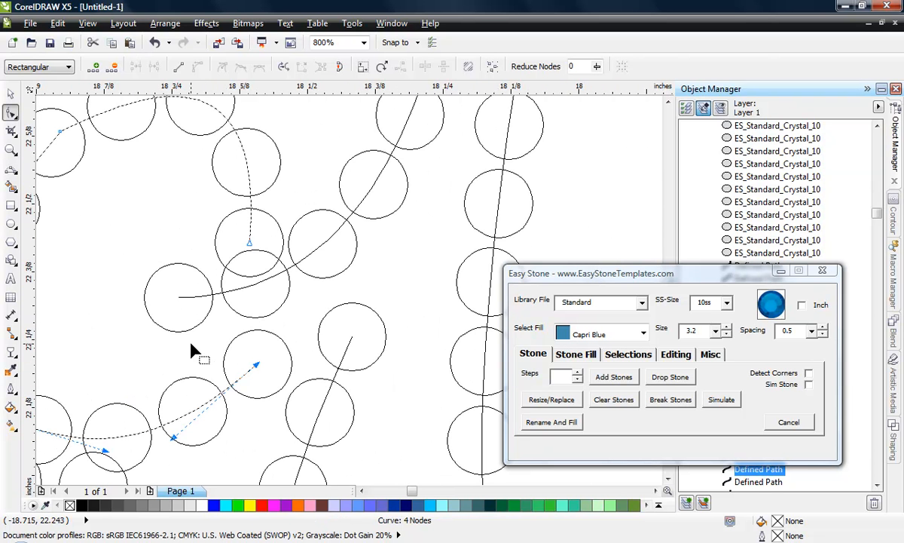
pyautogui.scroll(-1, 177, 320)
pyautogui.scroll(1, 226, 252)
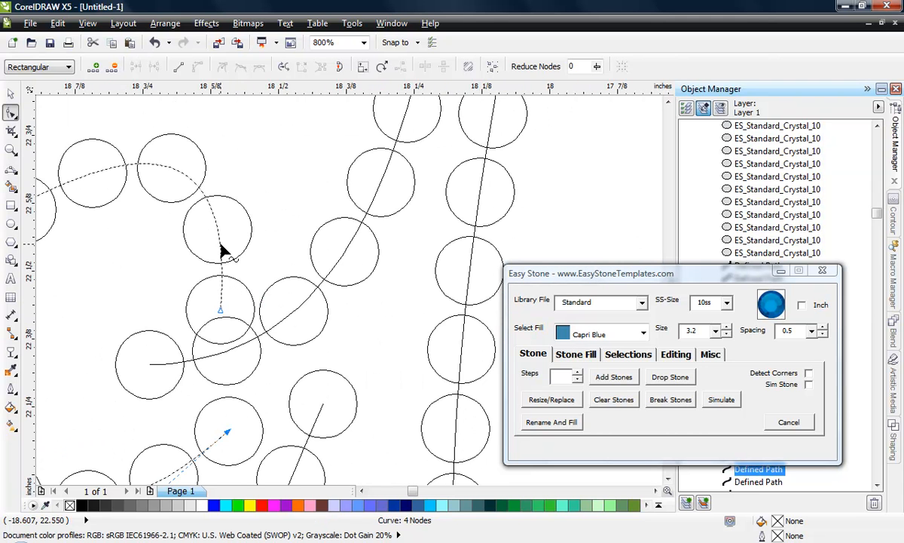
# - Shorten the upper end of the r's small loop by replacing its end node with one further up, and adjust the arc's handle and end position
pyautogui.doubleClick(220, 252)
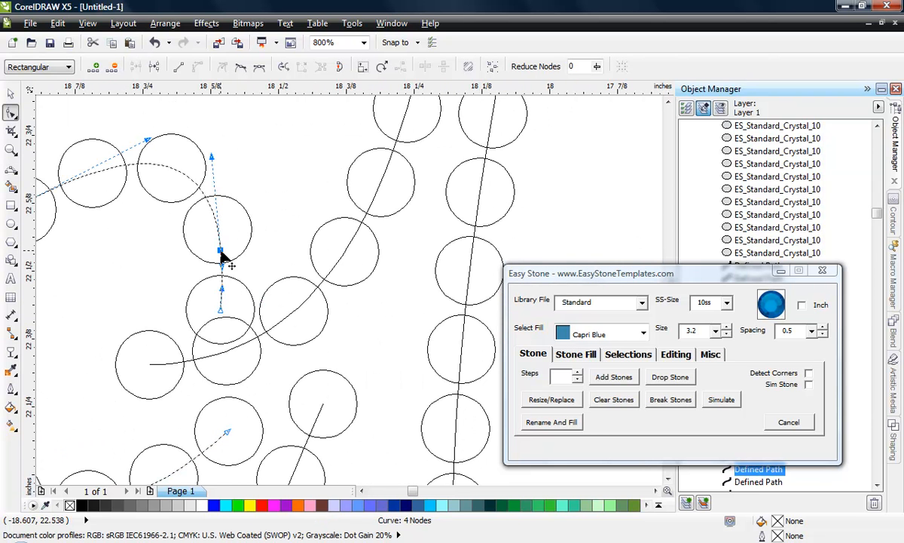
pyautogui.doubleClick(220, 309)
pyautogui.moveTo(221, 251)
pyautogui.mouseDown()
pyautogui.moveTo(222, 277)
pyautogui.moveTo(220, 265)
pyautogui.mouseUp()
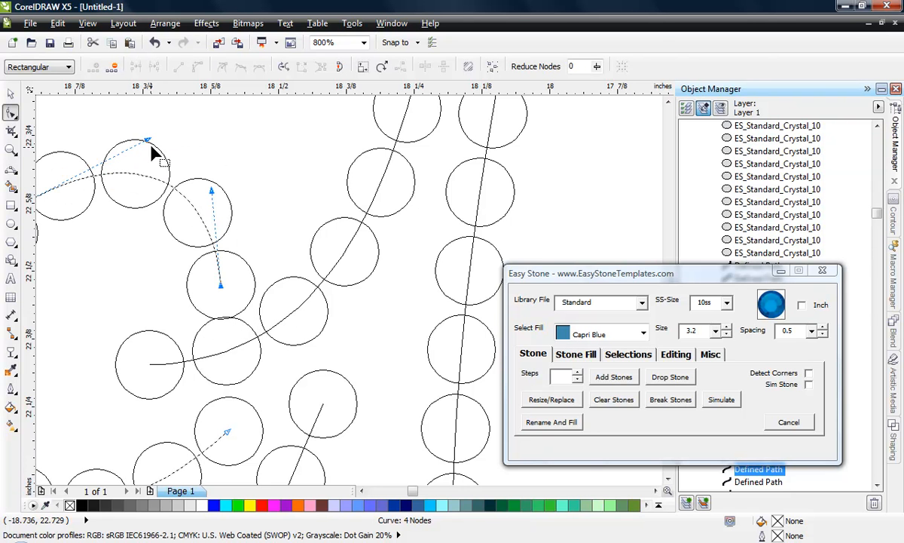
pyautogui.moveTo(149, 139); pyautogui.dragTo(152, 135)
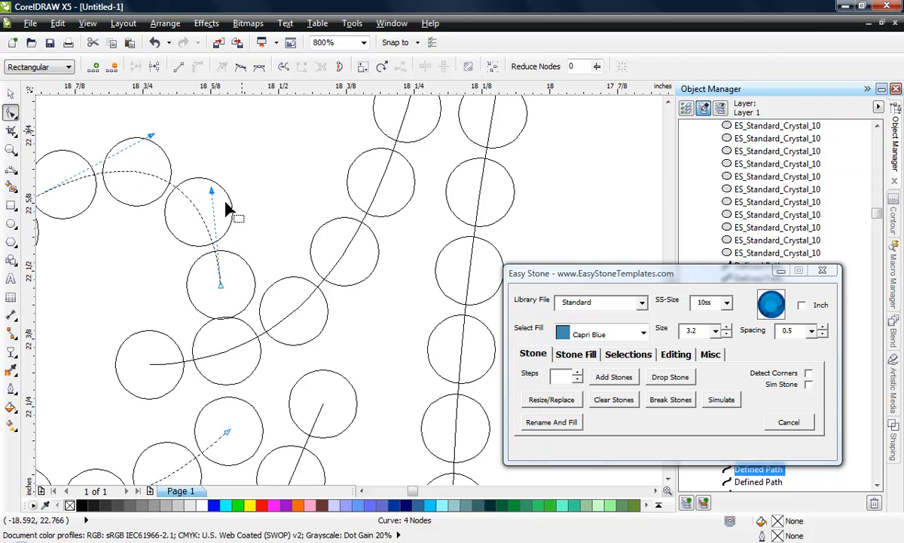
pyautogui.moveTo(223, 290)
pyautogui.mouseDown()
pyautogui.moveTo(214, 265)
pyautogui.moveTo(230, 275)
pyautogui.mouseUp()
pyautogui.scroll(1, 200, 272)
pyautogui.scroll(-1, 390, 302)
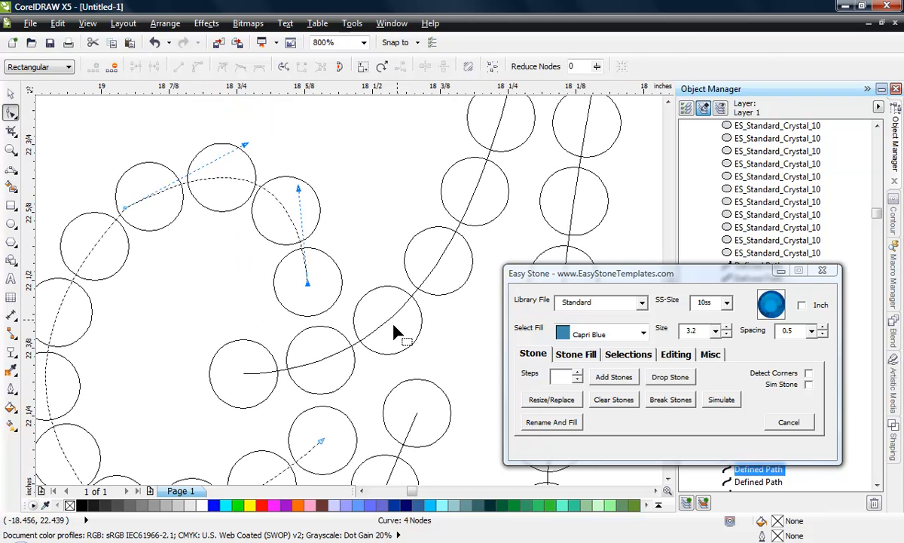
# - Smooth the bottom of the r's small loop by adding a node on each side of the corner node and deleting the corner node
pyautogui.scroll(-1, 398, 332)
pyautogui.scroll(-1, 224, 338)
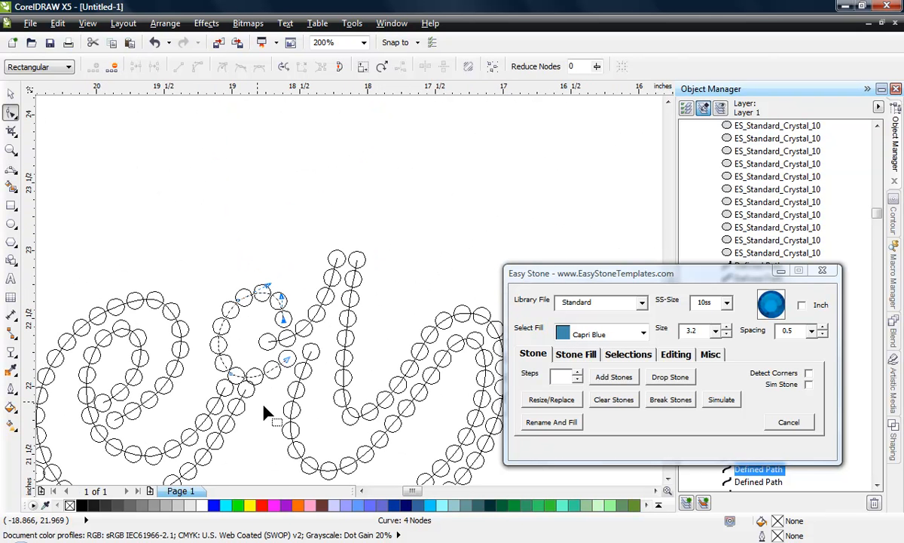
pyautogui.scroll(2, 246, 378)
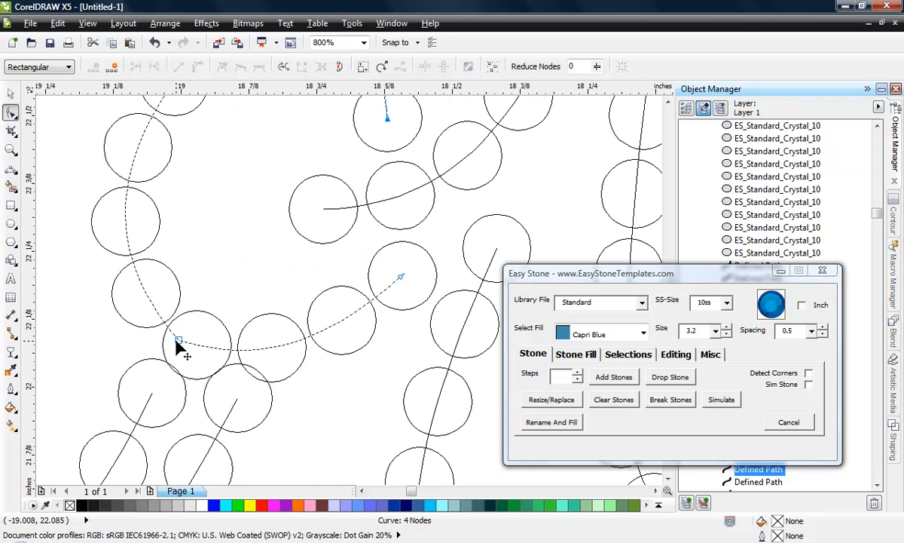
pyautogui.click(308, 337)
pyautogui.doubleClick(125, 226)
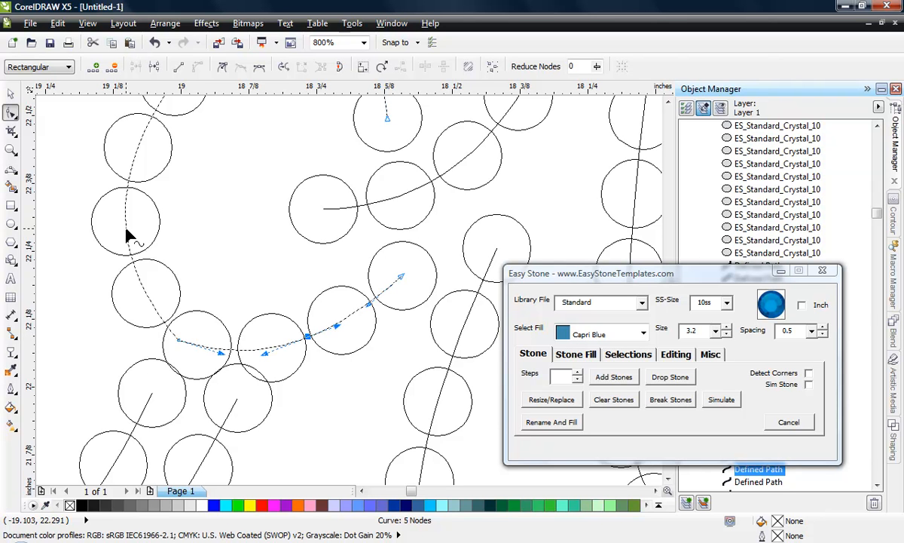
pyautogui.doubleClick(178, 341)
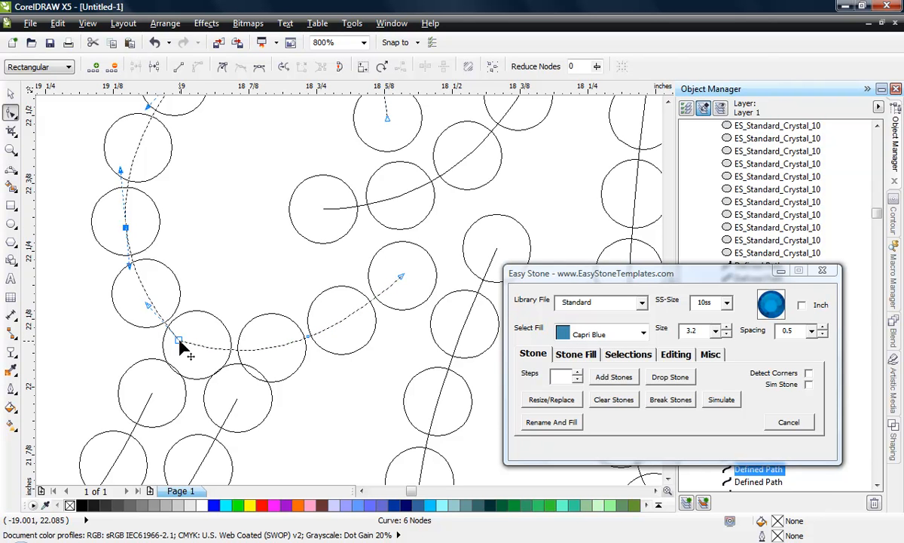
pyautogui.doubleClick(179, 341)
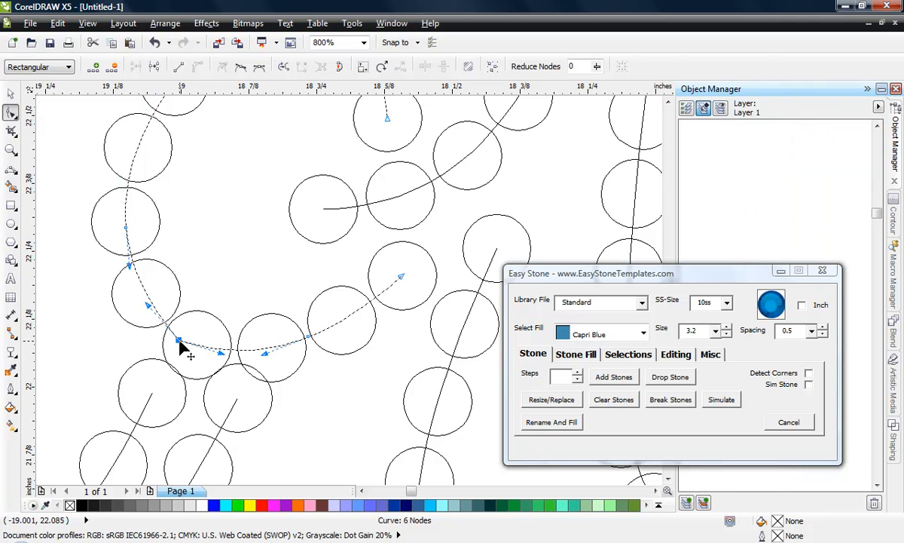
pyautogui.scroll(-1, 226, 350)
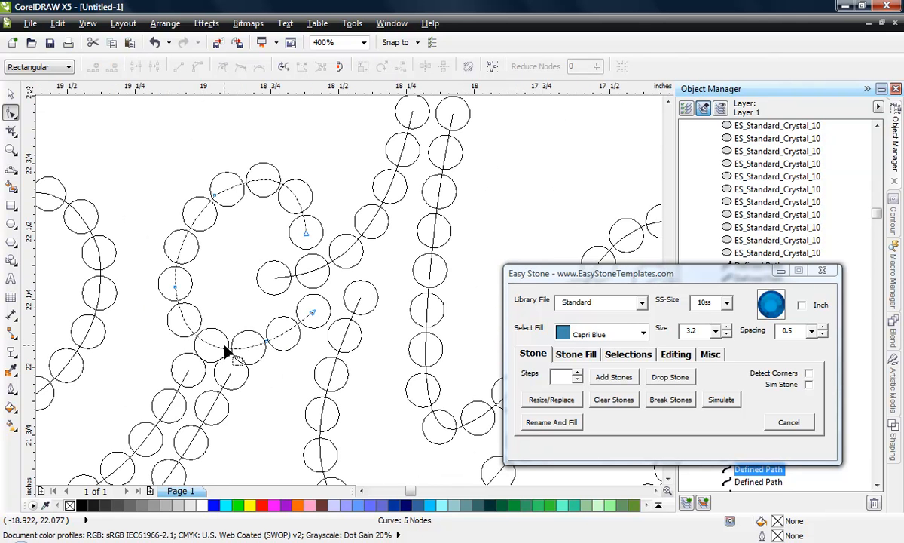
# - Smooth the upper-left bend of the r's small loop by adding a node on each side of the corner node and deleting the corner node
pyautogui.scroll(1, 236, 204)
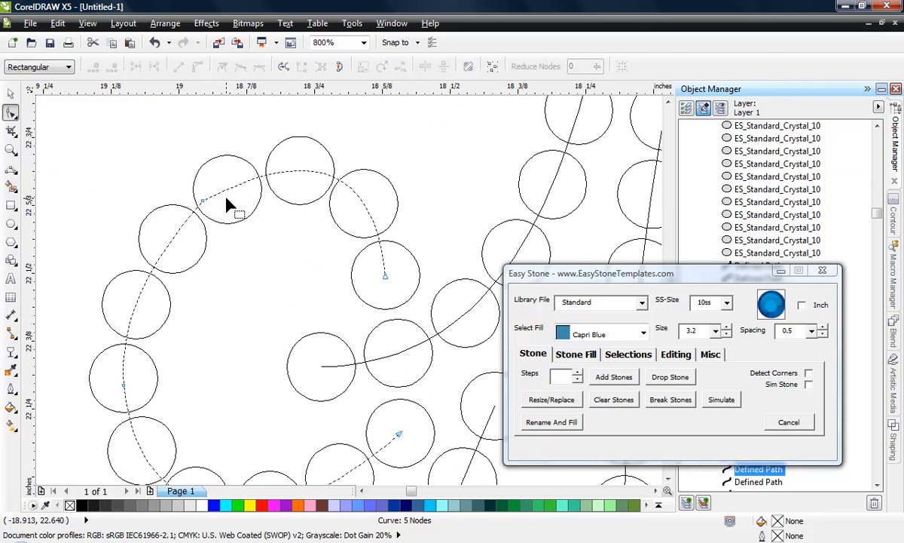
pyautogui.doubleClick(282, 173)
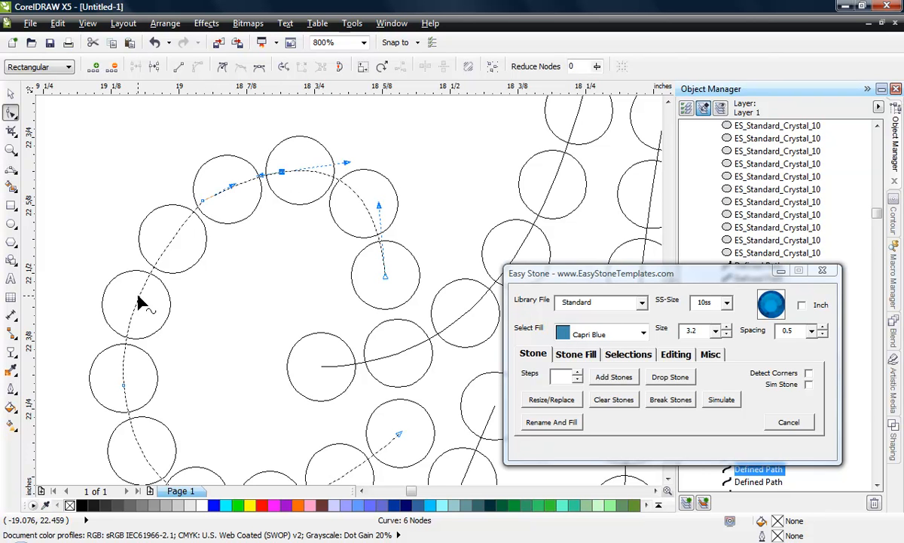
pyautogui.doubleClick(200, 202)
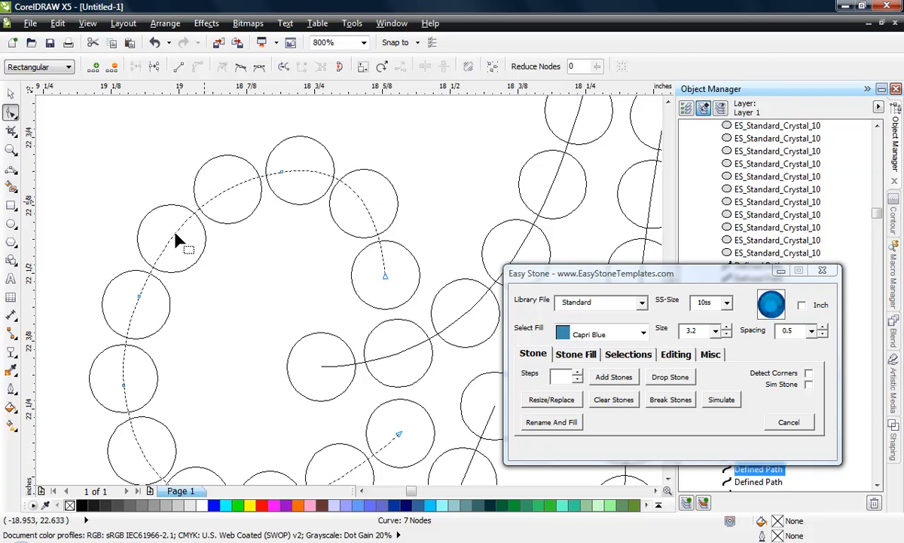
pyautogui.press('Delete')
pyautogui.scroll(-1, 297, 192)
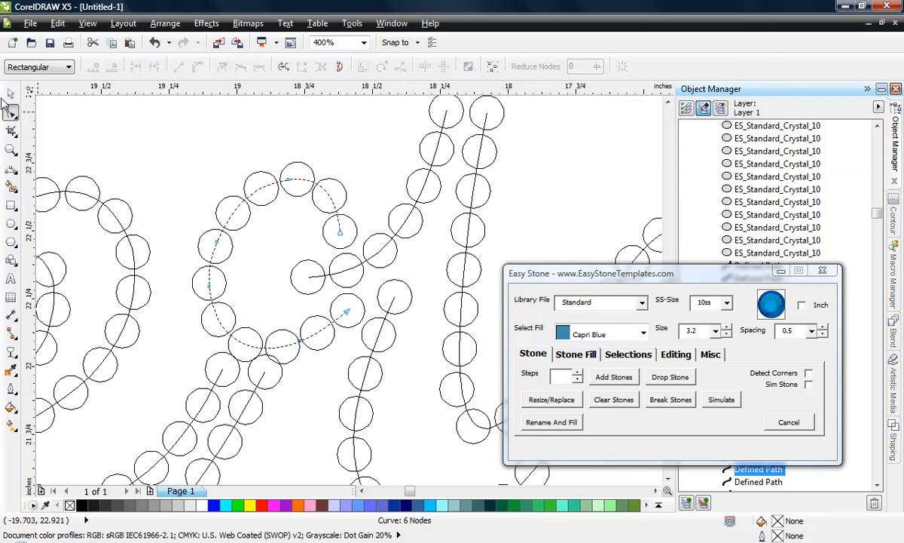
# - Reduce the stone blend along the r's small loop to 9 steps
pyautogui.click(11, 93)
pyautogui.click(207, 197)
pyautogui.click(215, 202)
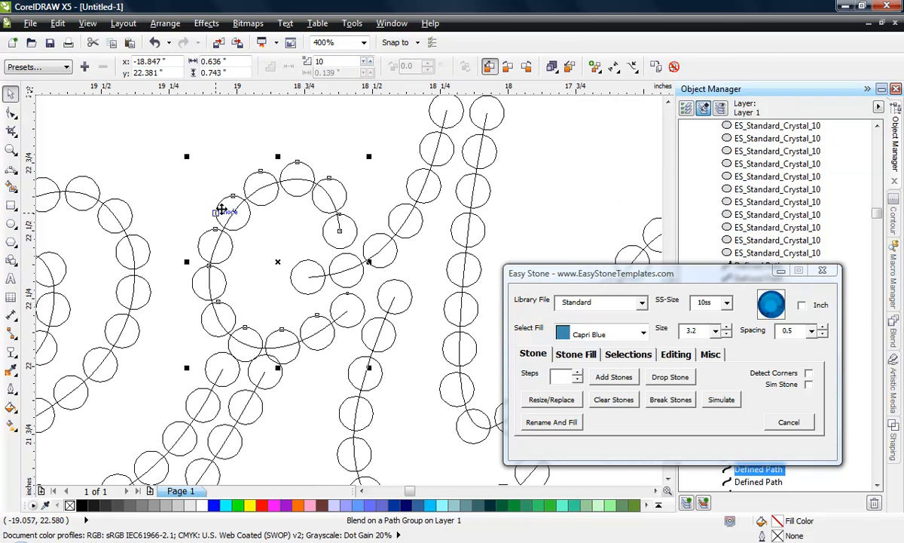
pyautogui.click(578, 379)
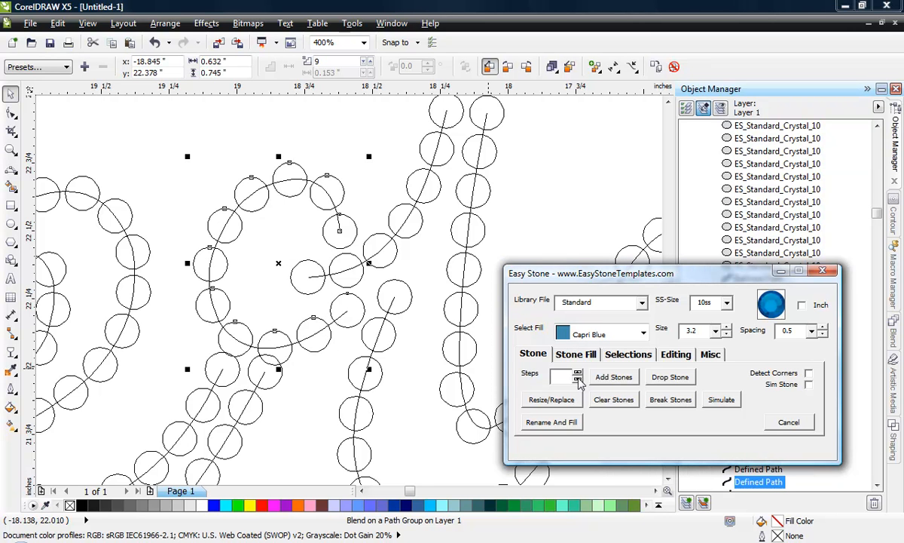
# - Shorten the upper end of the e's inner exit stroke below the r's loop by adding a node just before its end and deleting the end node
pyautogui.scroll(-1, 199, 309)
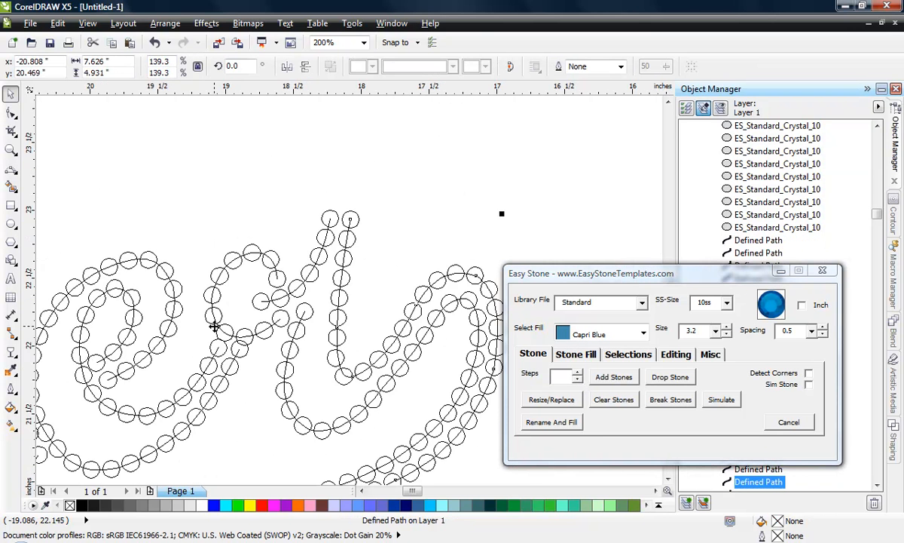
pyautogui.scroll(1, 211, 355)
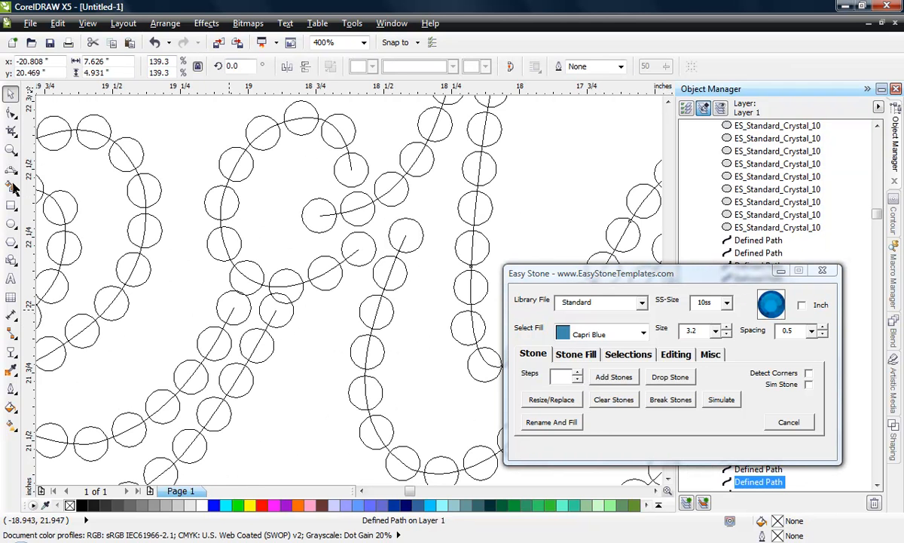
pyautogui.click(10, 112)
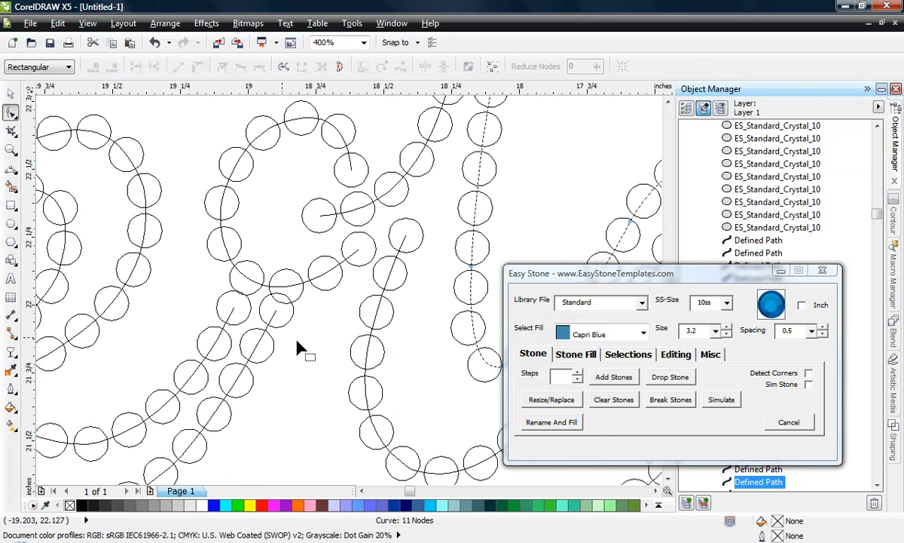
pyautogui.click(226, 329)
pyautogui.scroll(1, 226, 330)
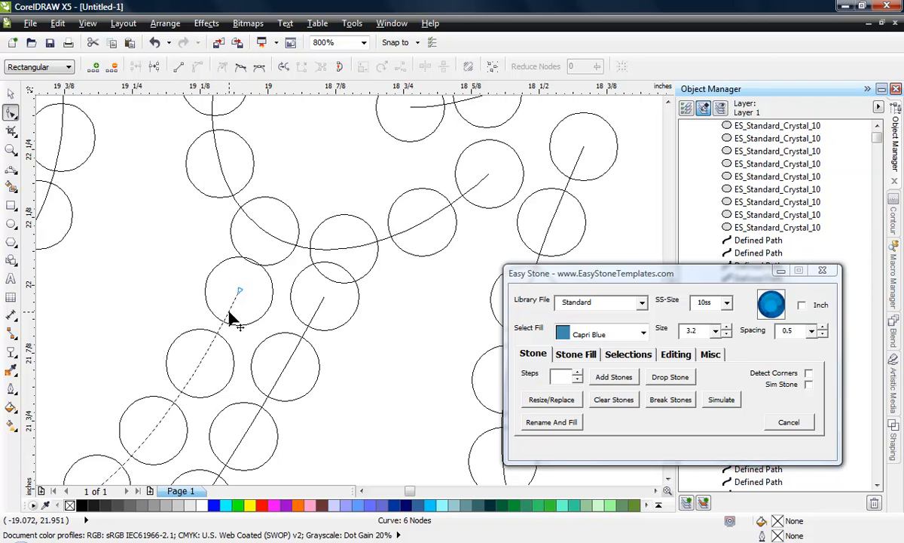
pyautogui.doubleClick(229, 311)
pyautogui.doubleClick(240, 290)
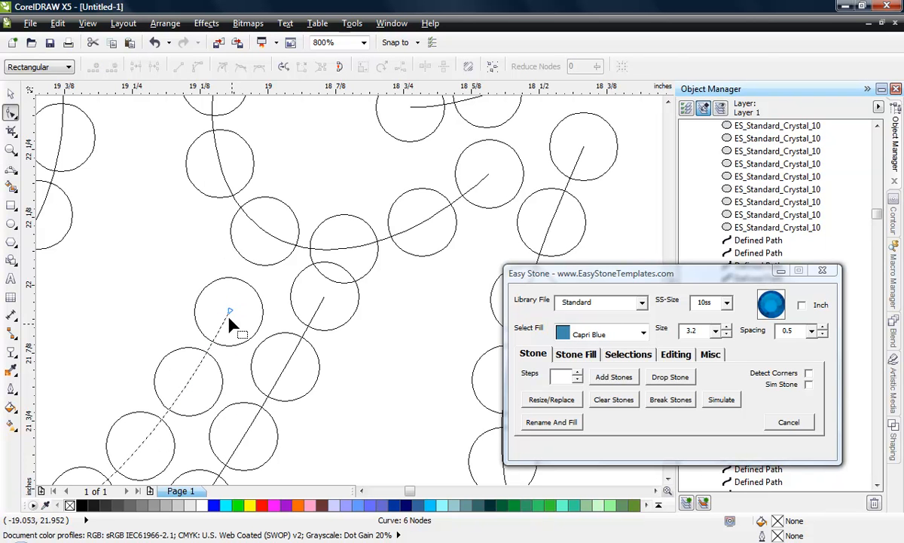
# - Shorten the e's outer exit stroke the same way, adding a node just before its upper end and deleting the end node
pyautogui.click(305, 337)
pyautogui.doubleClick(306, 327)
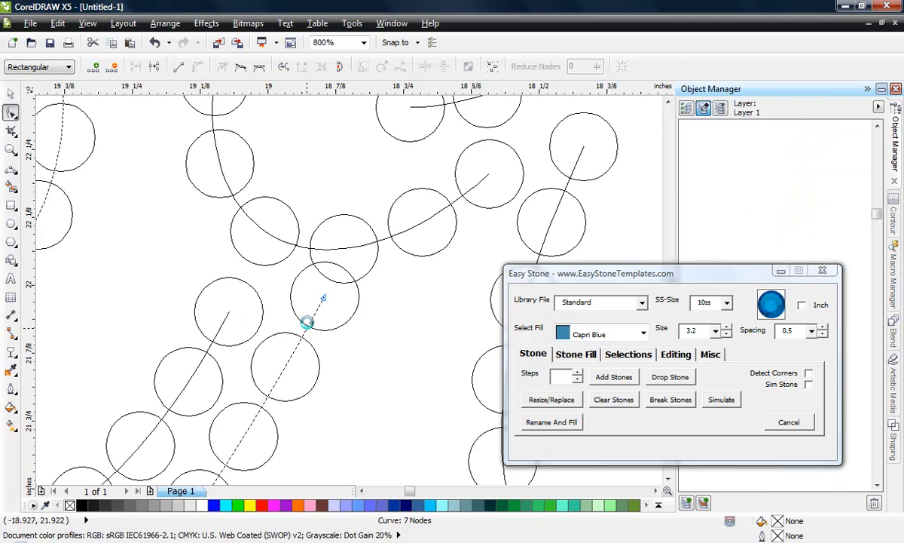
pyautogui.doubleClick(324, 298)
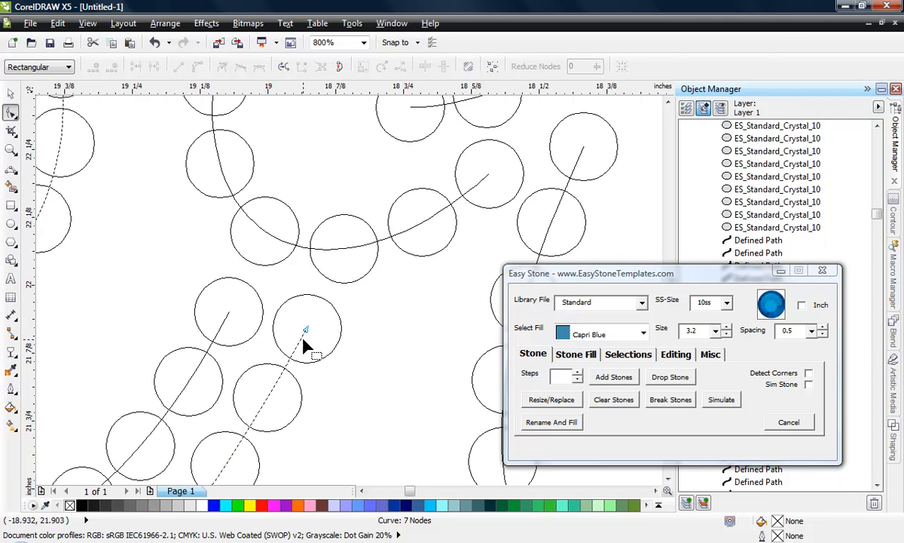
pyautogui.scroll(-1, 366, 291)
pyautogui.scroll(-1, 229, 329)
pyautogui.scroll(2, 230, 330)
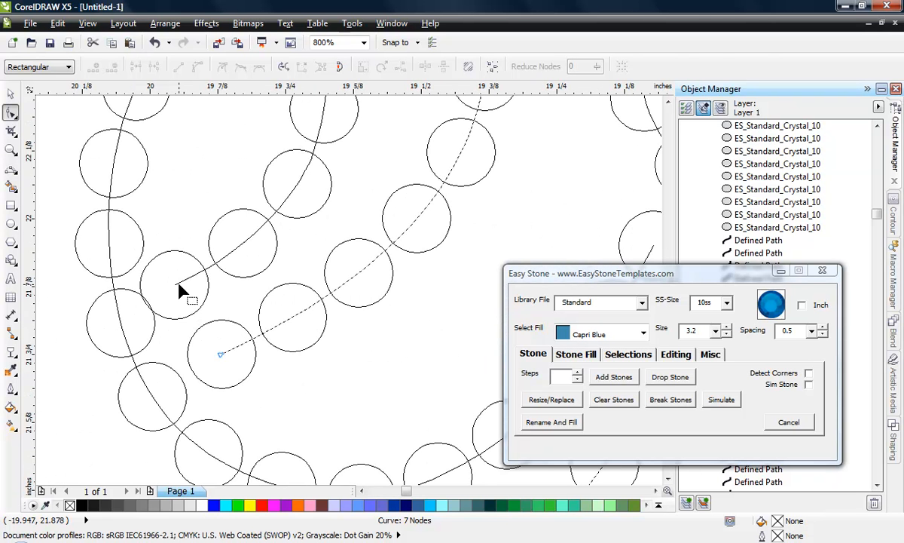
# - Move the inner end node of the second e's inner path away from the loop's left side to separate its stones
pyautogui.click(179, 286)
pyautogui.moveTo(178, 286); pyautogui.dragTo(202, 280)
pyautogui.scroll(-2, 235, 296)
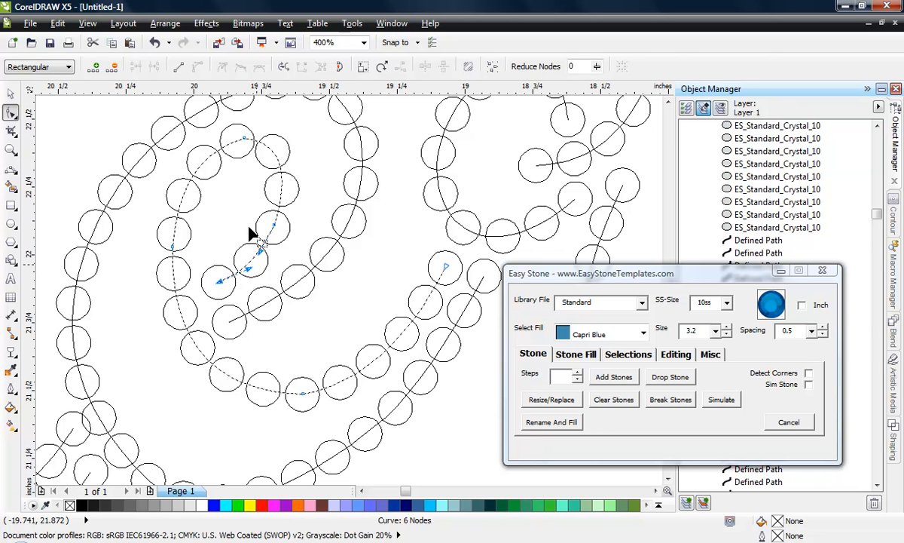
# - Convert the top and bottom nodes of the second e's inner path to smooth nodes
pyautogui.rightClick(245, 140)
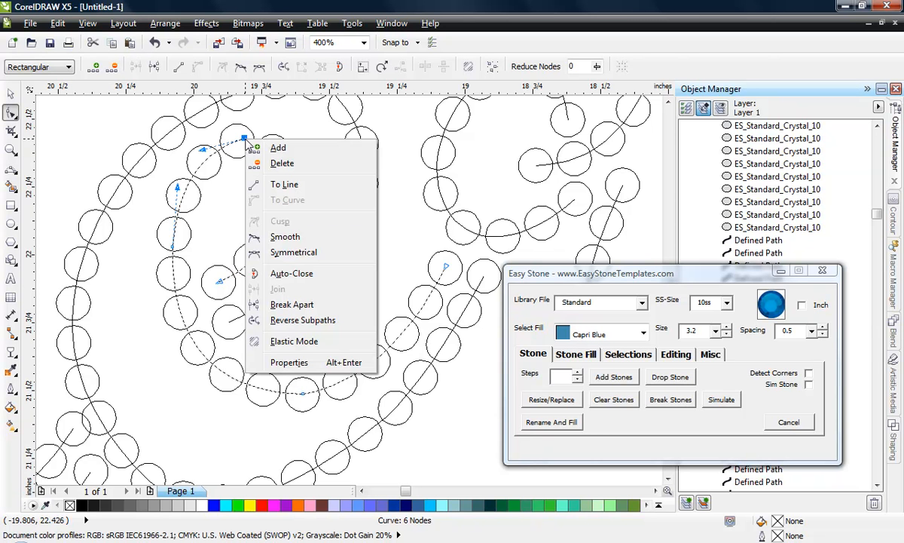
pyautogui.click(275, 237)
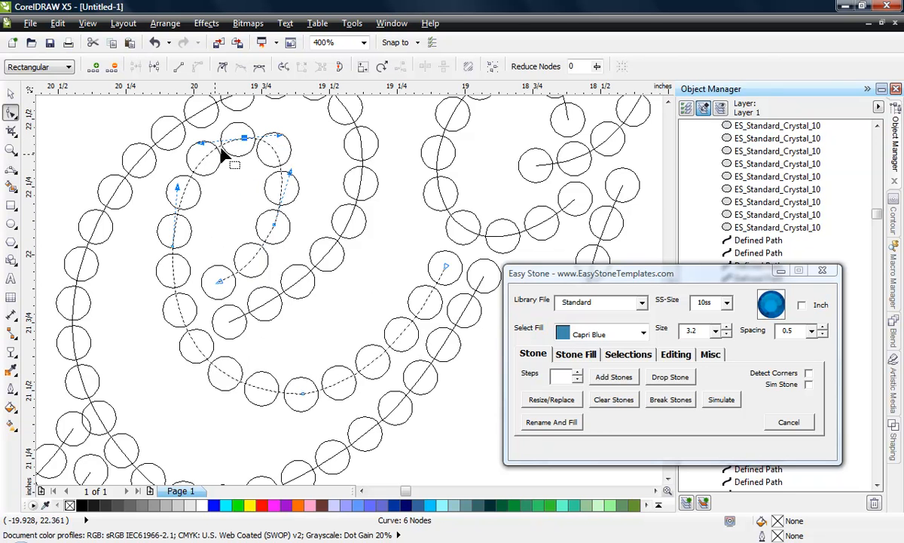
pyautogui.rightClick(305, 395)
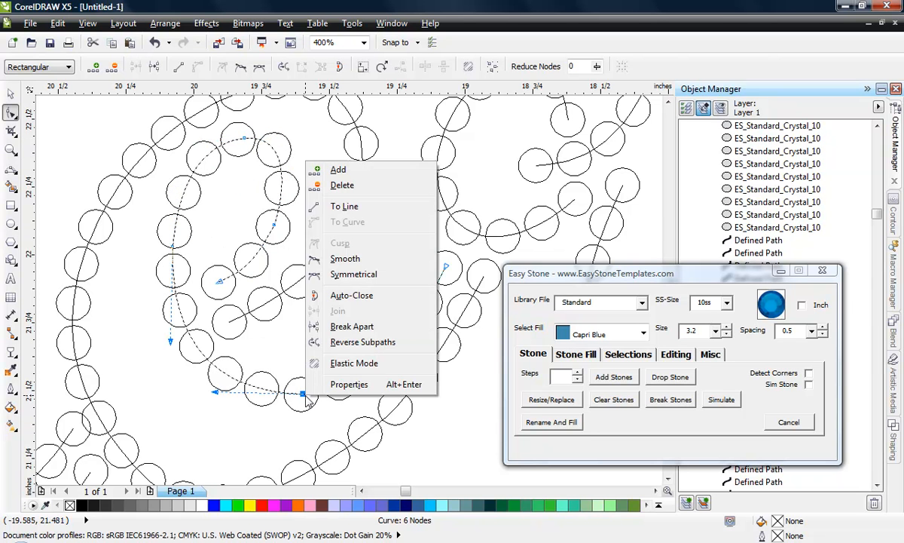
pyautogui.click(354, 260)
pyautogui.click(316, 347)
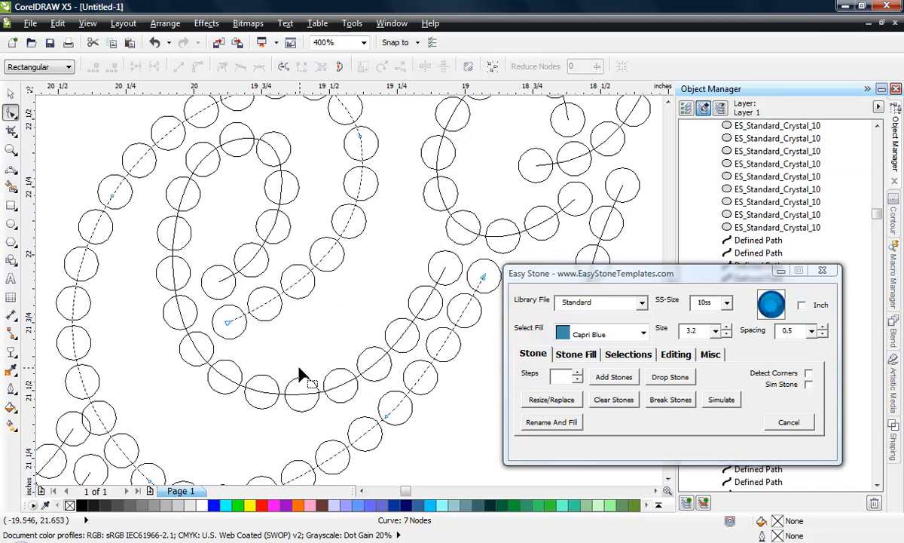
# - Shorten the first e's inner exit stroke by adding a node just before its upper end and deleting the end node
pyautogui.scroll(-1, 298, 367)
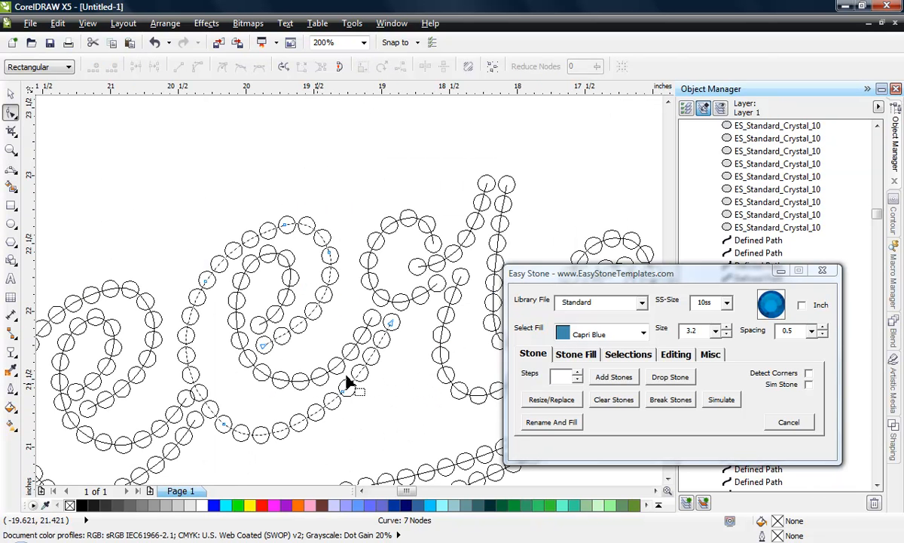
pyautogui.scroll(-1, 397, 378)
pyautogui.scroll(1, 281, 384)
pyautogui.scroll(1, 283, 367)
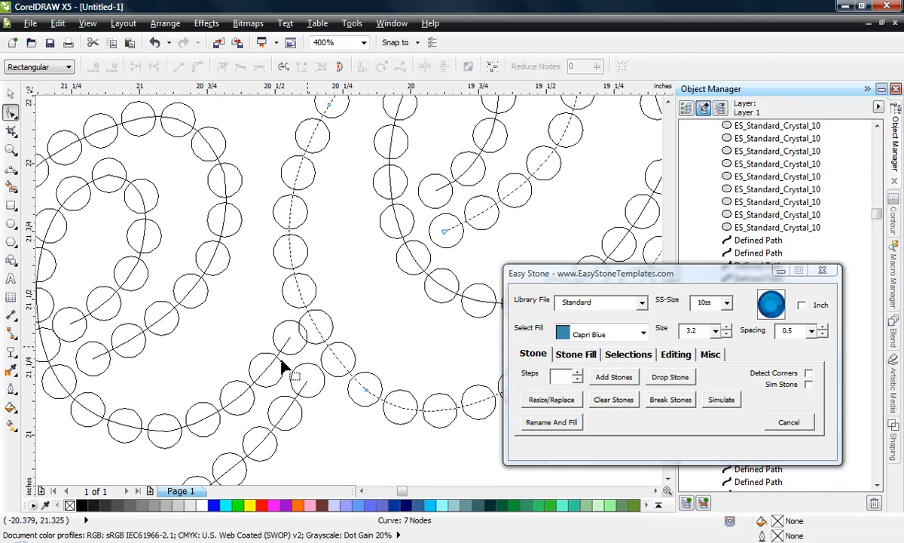
pyautogui.scroll(1, 285, 363)
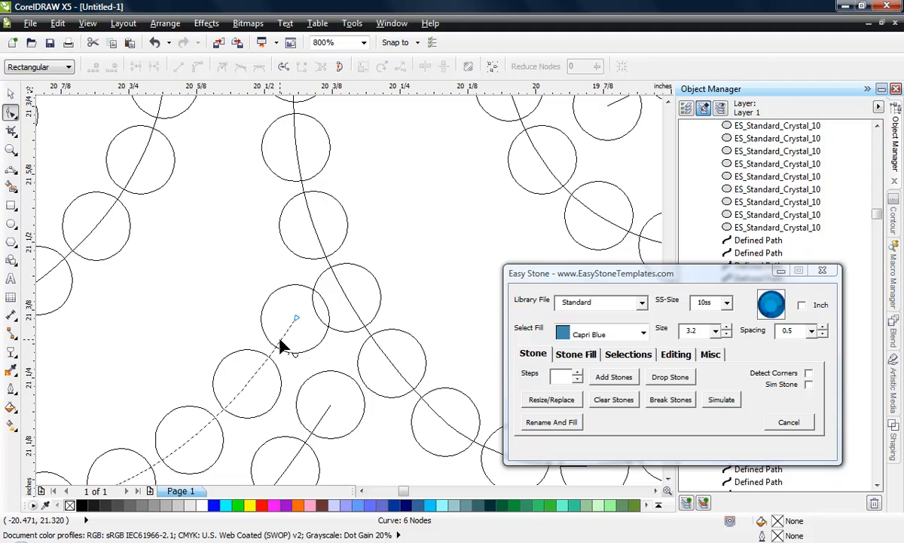
pyautogui.doubleClick(282, 338)
pyautogui.doubleClick(296, 318)
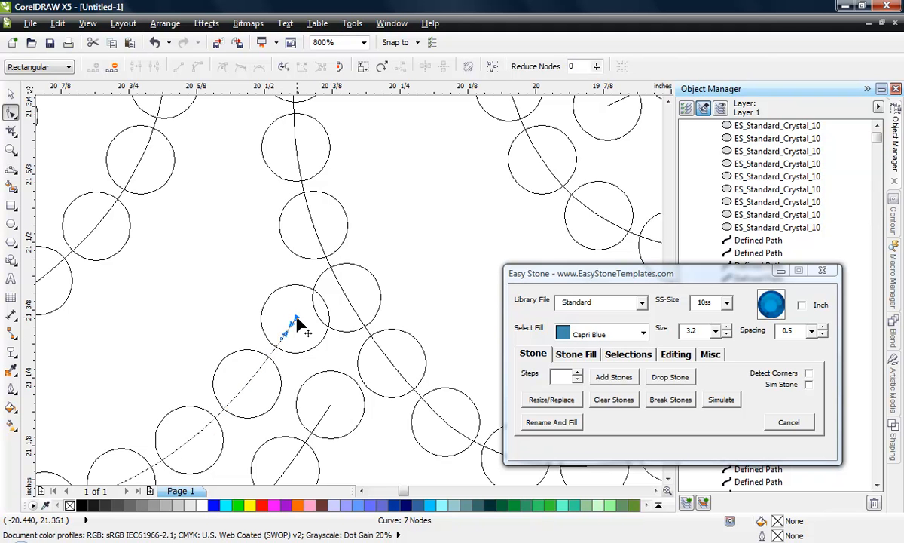
# - Shorten the first e's outer exit stroke by adding a node near its upper end and deleting the end node
pyautogui.click(326, 413)
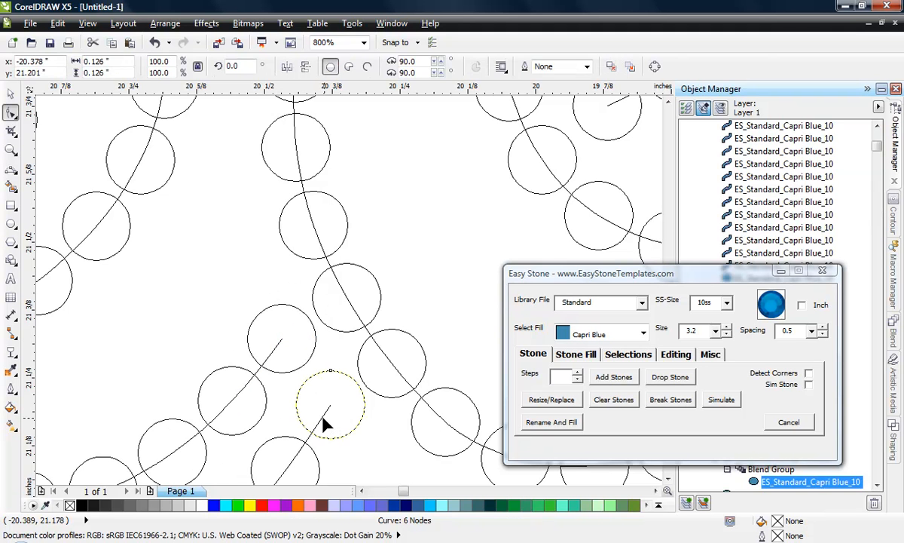
pyautogui.click(325, 419)
pyautogui.doubleClick(323, 418)
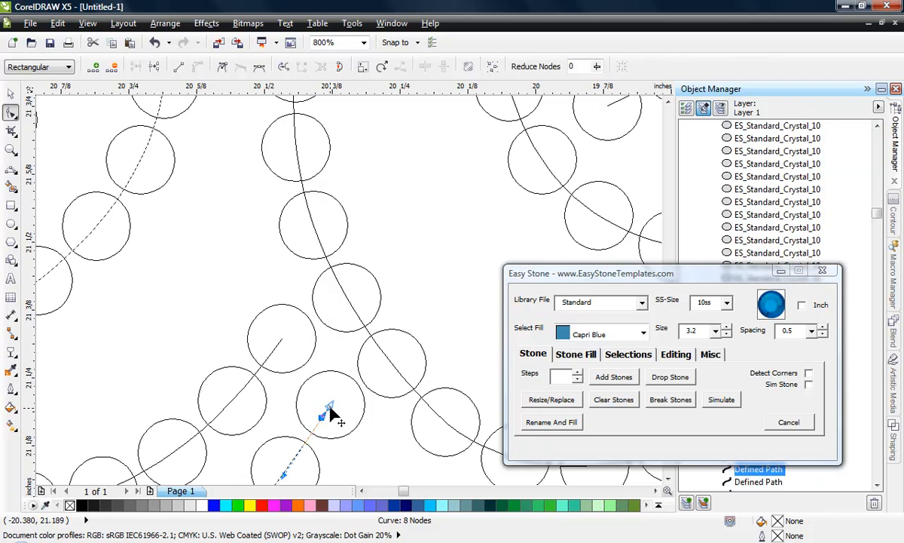
# - Move the inner end node of the first e's inner path away from the loop's left side so its stones separate
pyautogui.click(278, 347)
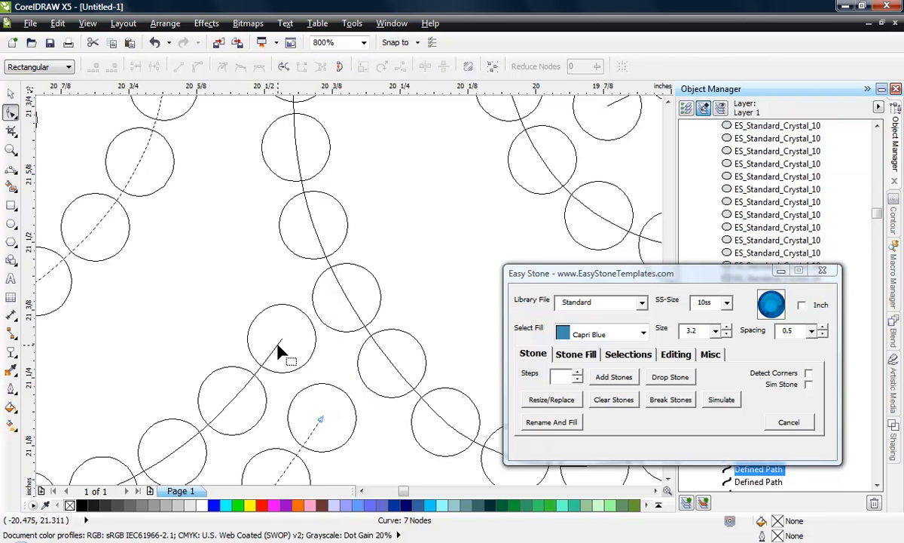
pyautogui.moveTo(276, 347); pyautogui.dragTo(284, 338)
pyautogui.scroll(-1, 315, 324)
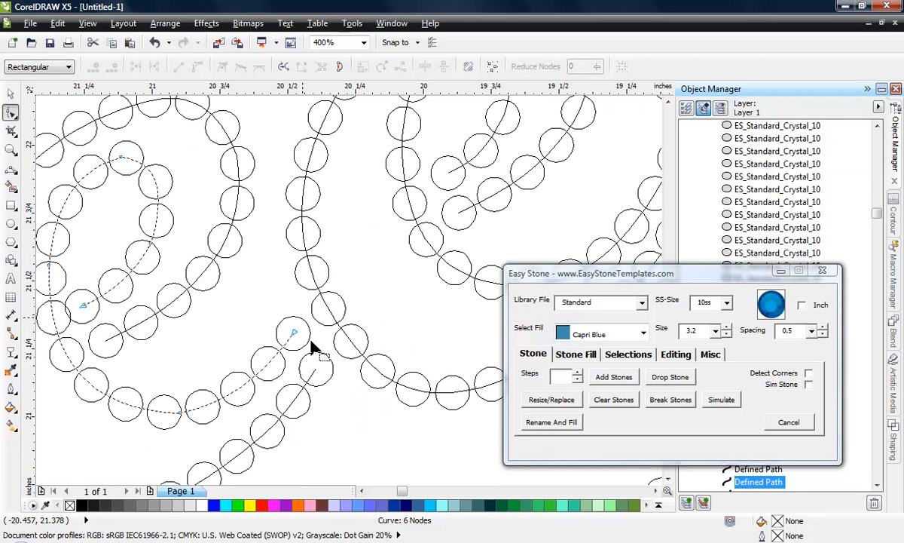
pyautogui.scroll(1, 85, 306)
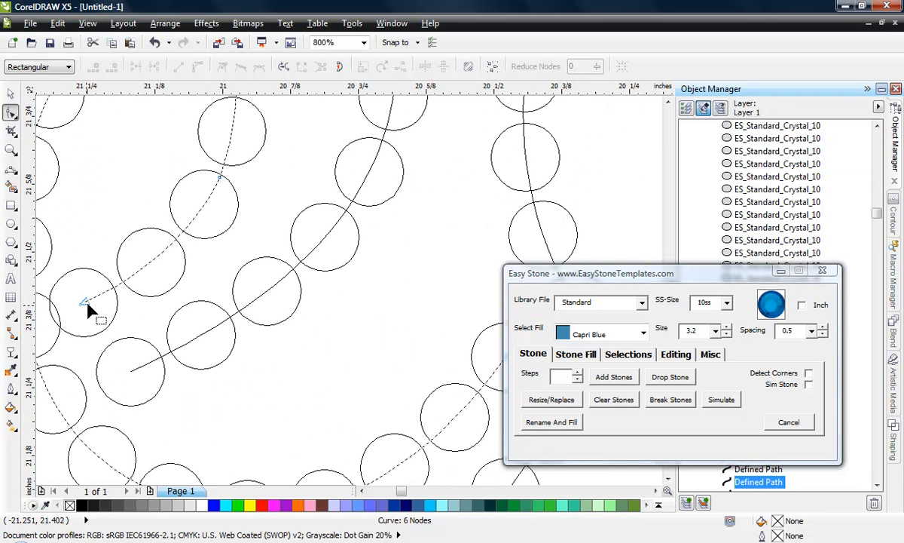
pyautogui.moveTo(84, 305); pyautogui.dragTo(110, 308)
pyautogui.scroll(-1, 166, 334)
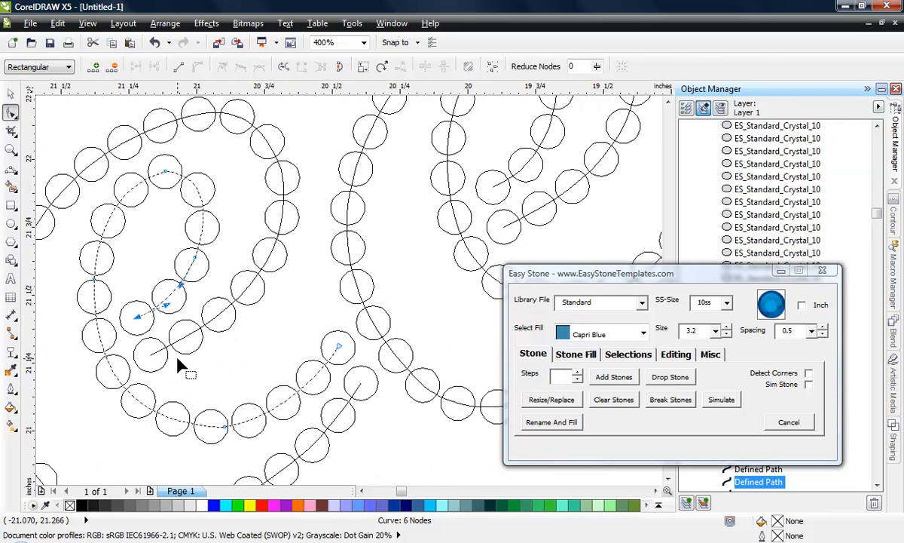
# - Convert the top and bottom nodes of the first e's inner path to smooth nodes
pyautogui.rightClick(167, 173)
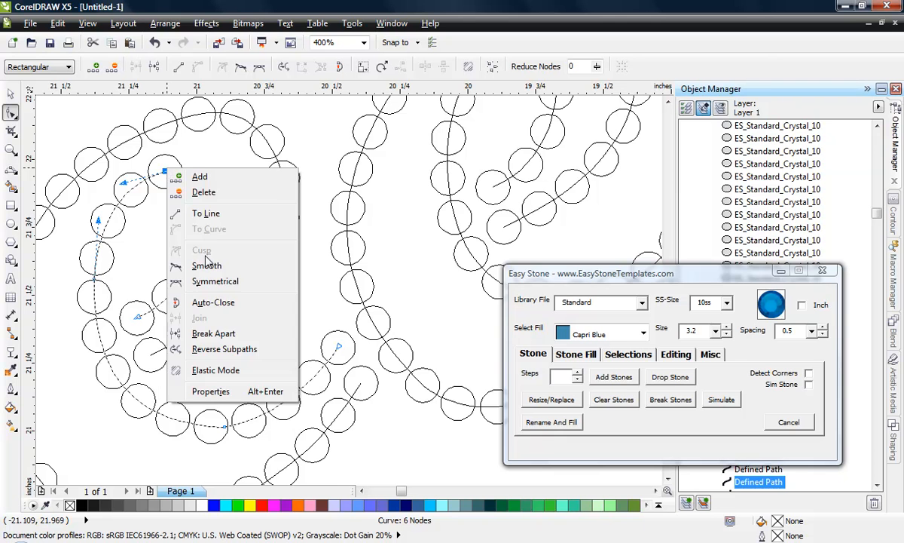
pyautogui.click(193, 254)
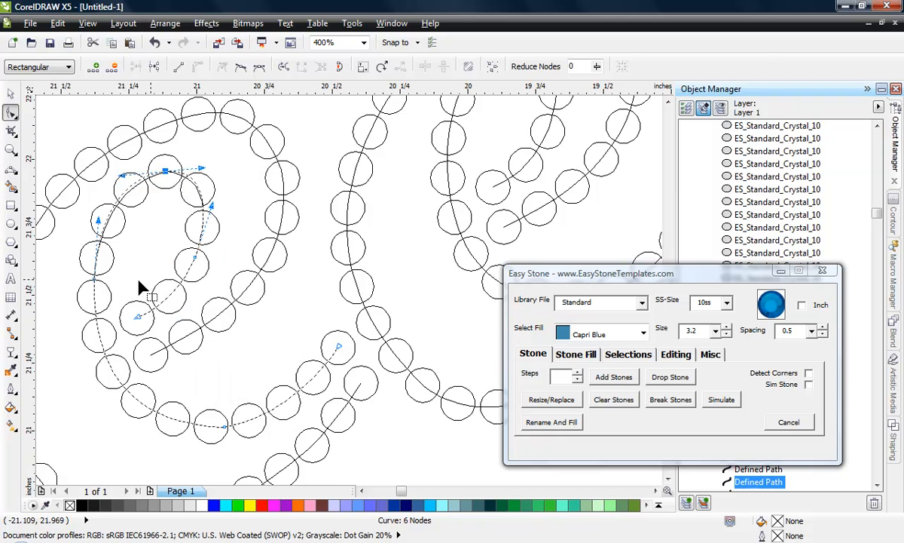
pyautogui.rightClick(226, 431)
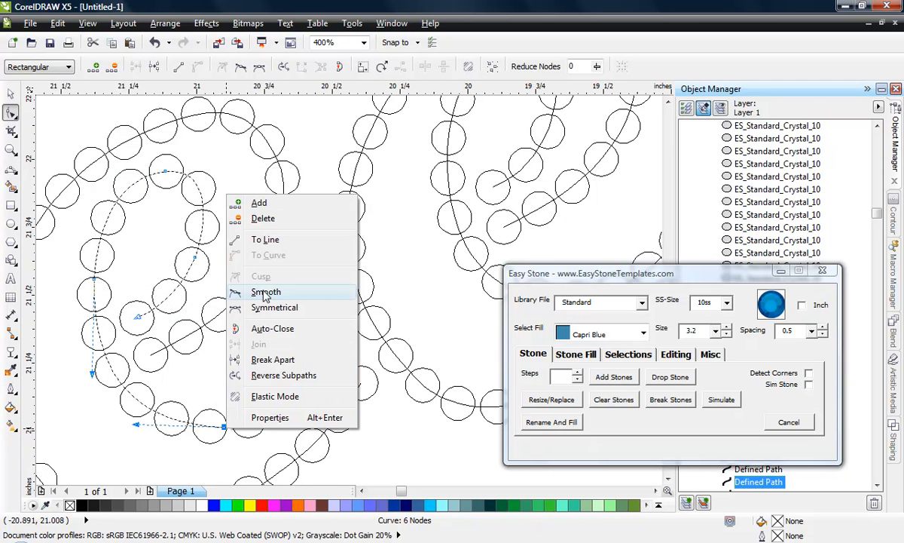
pyautogui.click(241, 276)
# - Shorten the h's inner exit stroke in two stages, each time adding a node before its upper end and deleting the end node
pyautogui.scroll(-1, 298, 364)
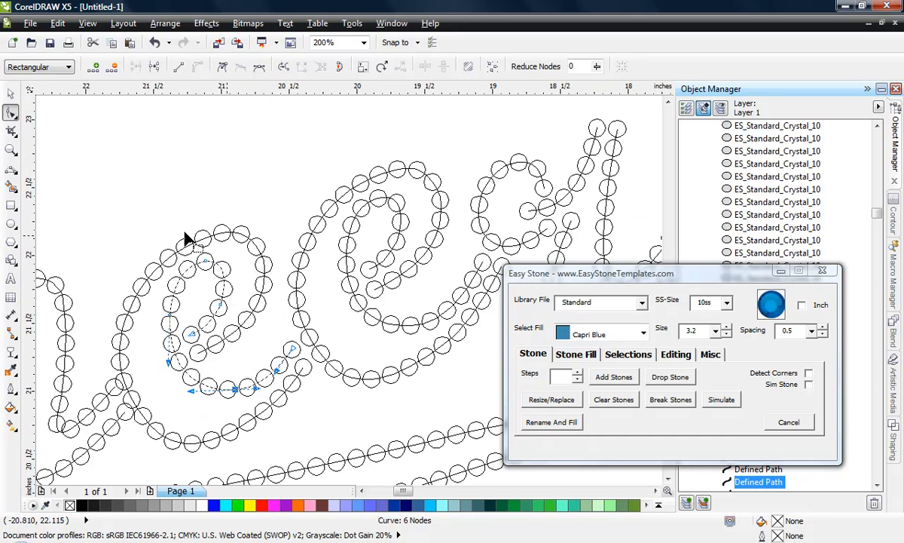
pyautogui.scroll(-1, 284, 293)
pyautogui.scroll(2, 189, 358)
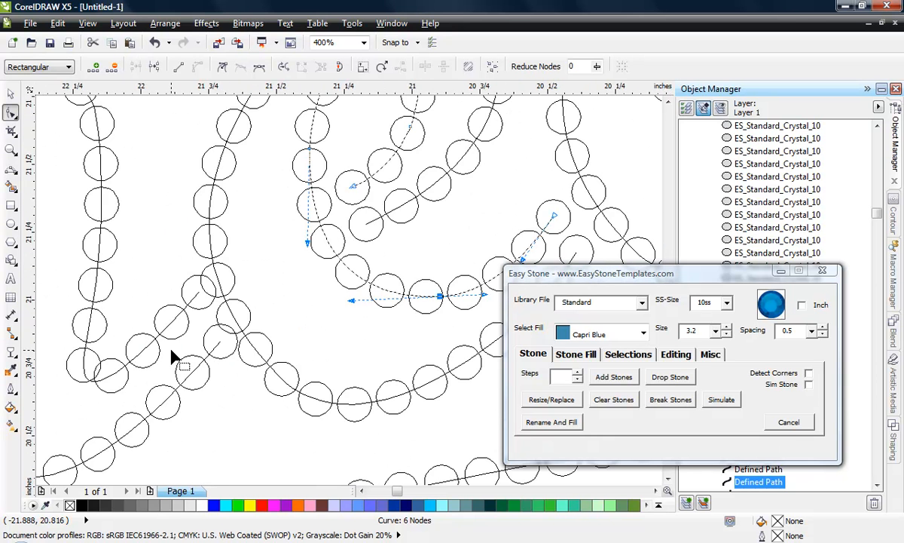
pyautogui.scroll(1, 177, 361)
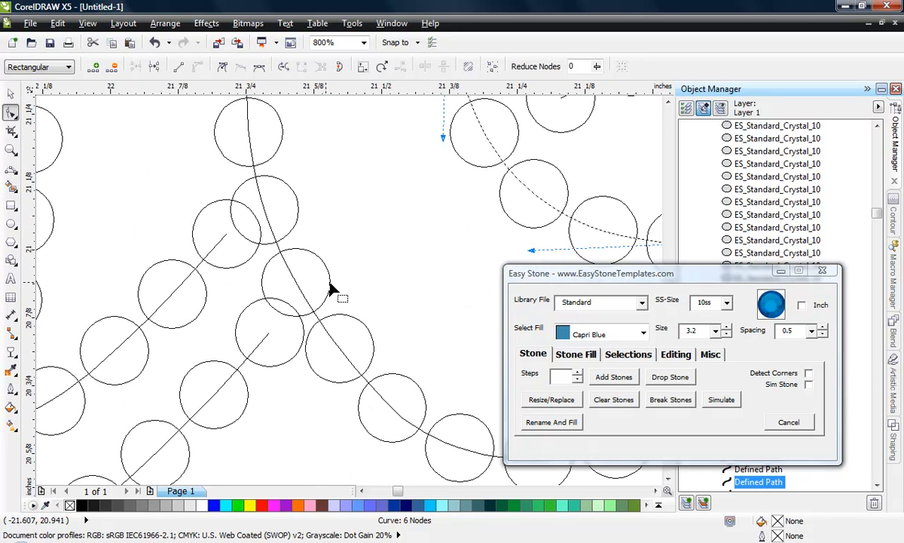
pyautogui.click(212, 252)
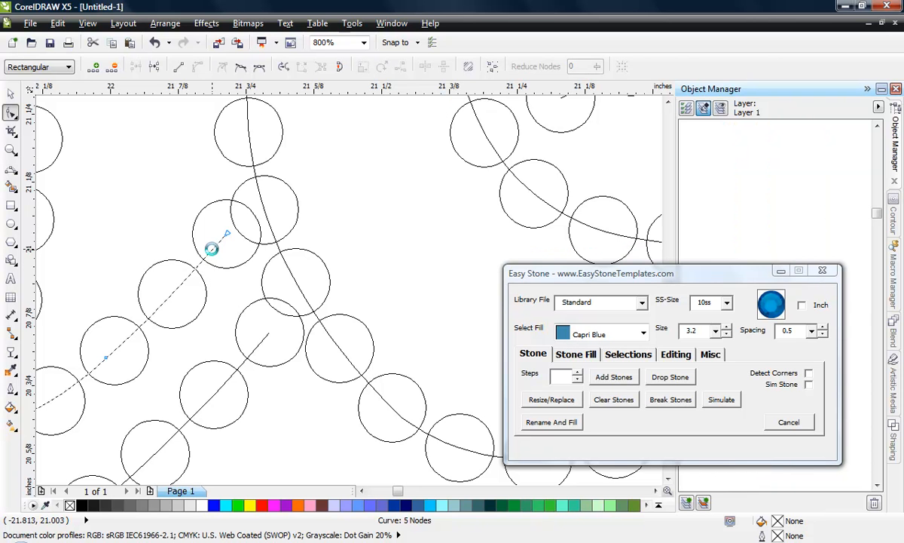
pyautogui.doubleClick(226, 235)
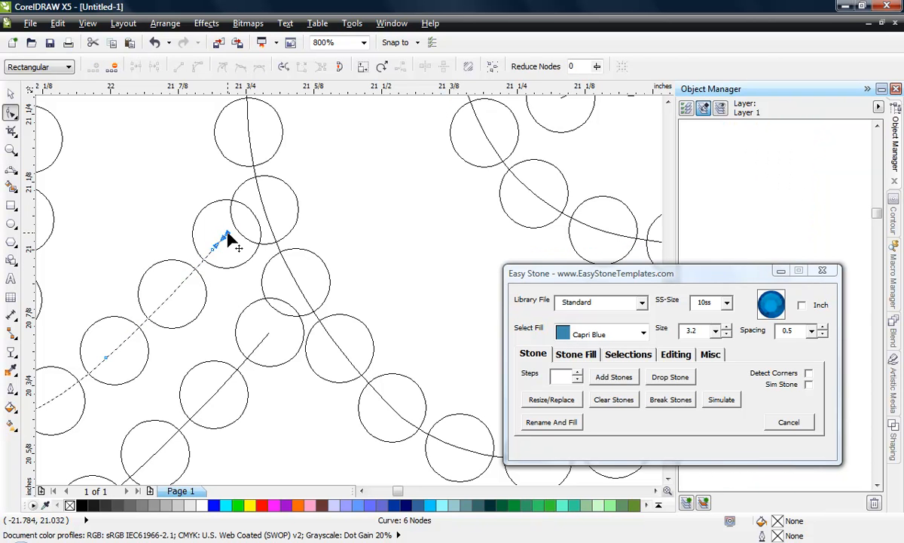
pyautogui.doubleClick(196, 265)
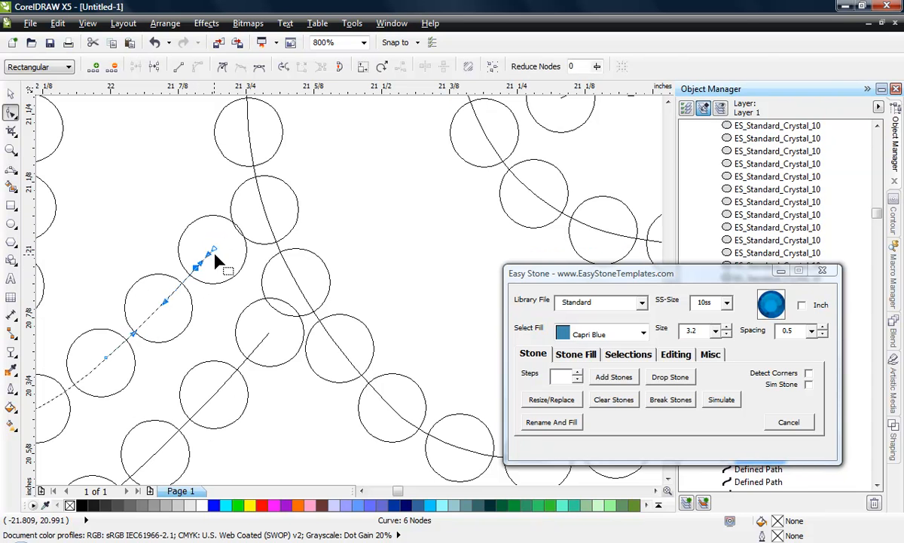
pyautogui.doubleClick(215, 248)
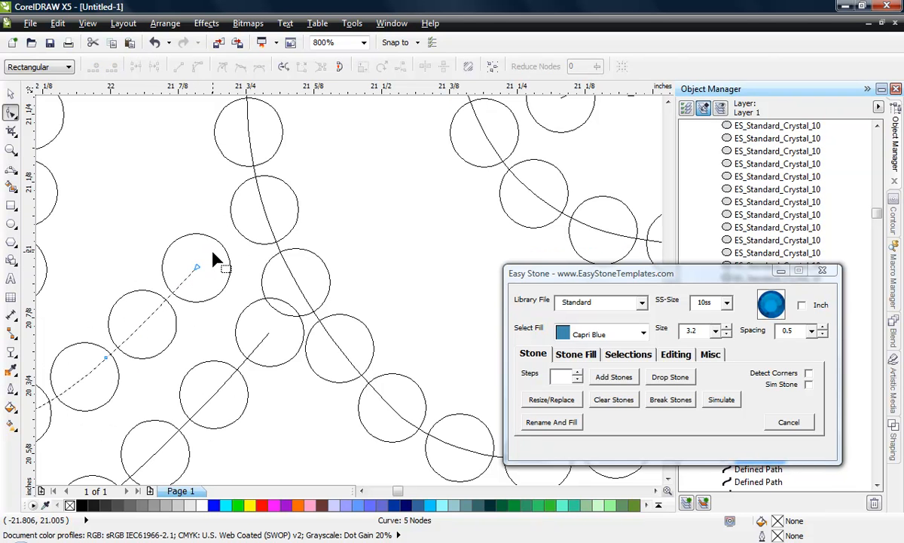
# - Shorten the h's outer exit stroke by adding a node just before its upper end and deleting the end node
pyautogui.click(246, 363)
pyautogui.doubleClick(252, 351)
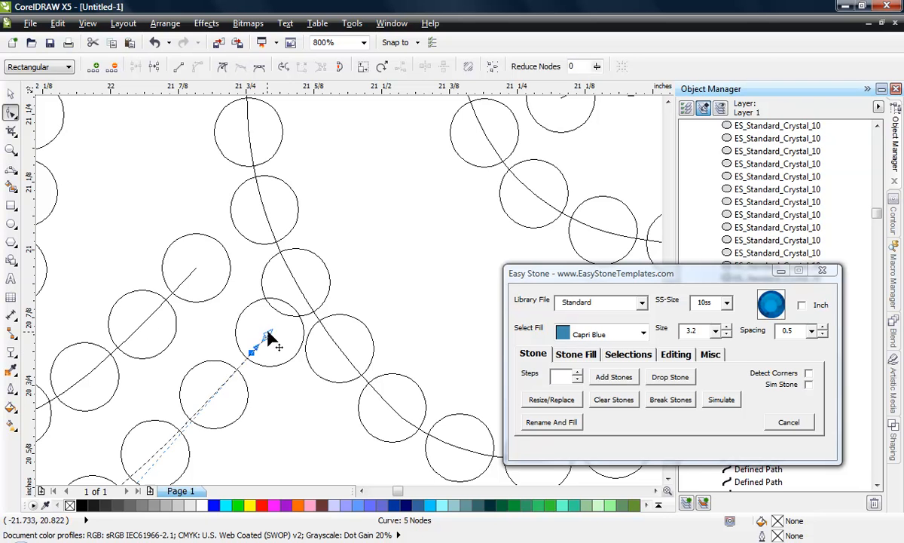
pyautogui.doubleClick(268, 332)
pyautogui.doubleClick(237, 369)
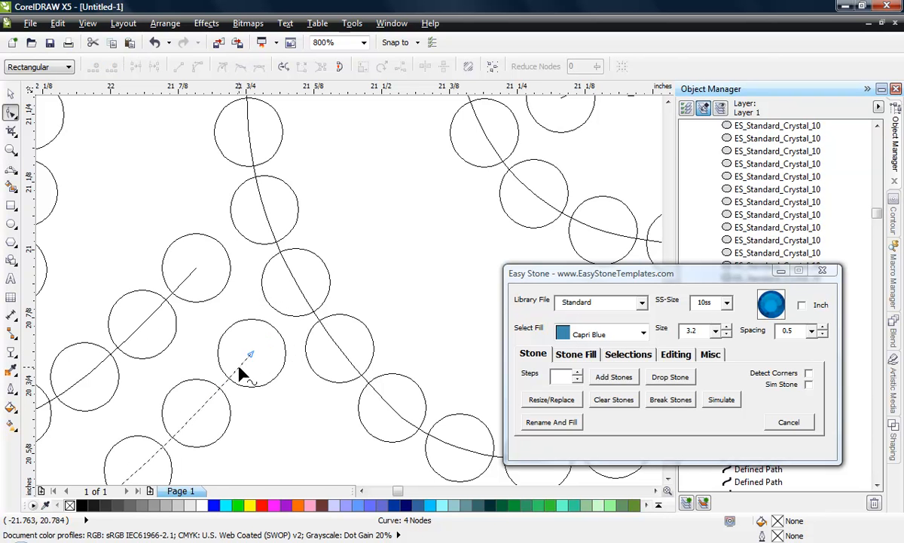
# - Break the stone blend on the h's arch and inner exit stroke into individual stones
pyautogui.scroll(-1, 302, 279)
pyautogui.scroll(1, 158, 301)
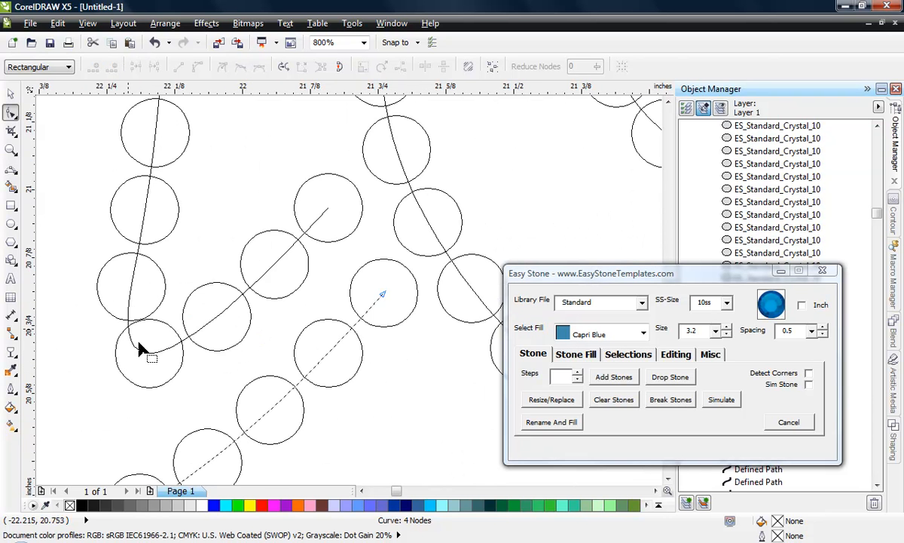
pyautogui.click(10, 93)
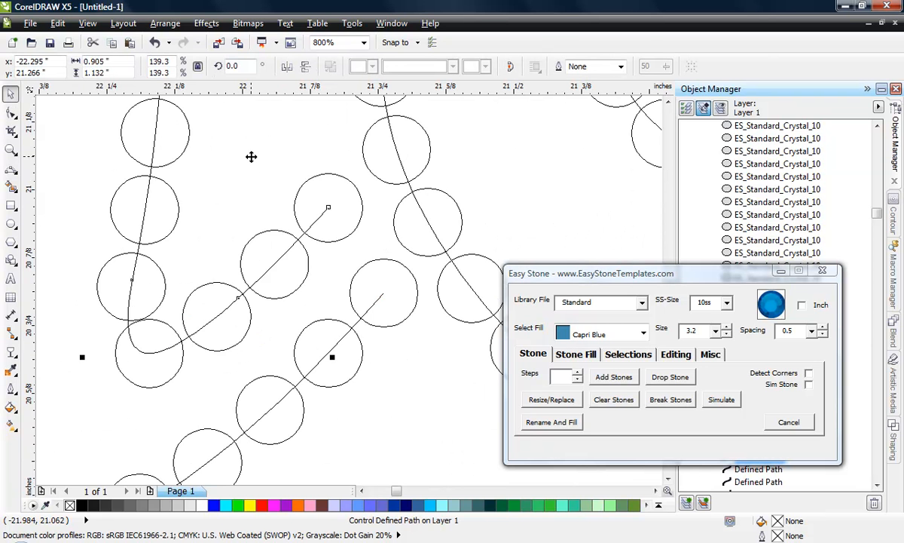
pyautogui.scroll(-1, 245, 238)
pyautogui.click(321, 193)
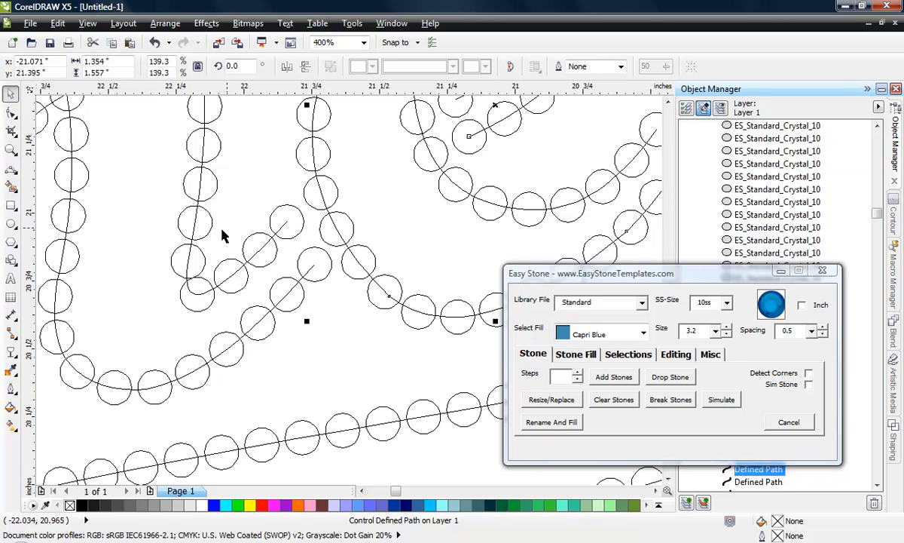
pyautogui.click(211, 194)
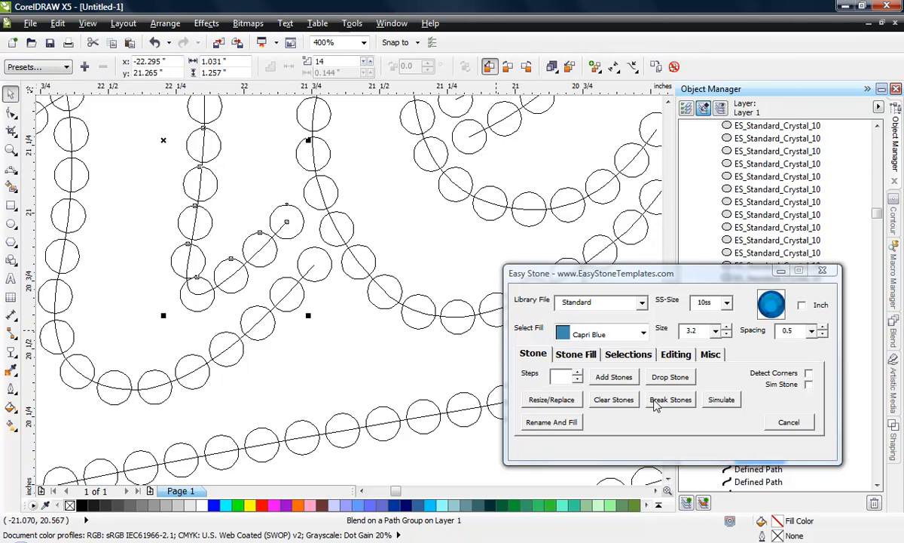
pyautogui.click(656, 399)
# - Separate the two crowded stones at the h's lower bend by moving the upper one left and the bottom one down
pyautogui.click(193, 309)
pyautogui.scroll(1, 194, 301)
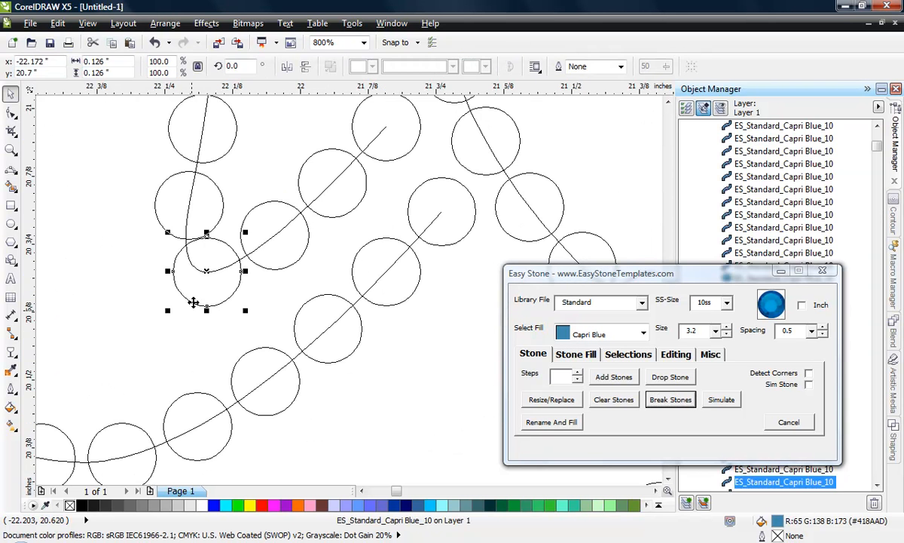
pyautogui.moveTo(165, 208); pyautogui.dragTo(156, 211)
pyautogui.moveTo(196, 285); pyautogui.dragTo(220, 300)
pyautogui.scroll(1, 200, 296)
pyautogui.scroll(-1, 194, 297)
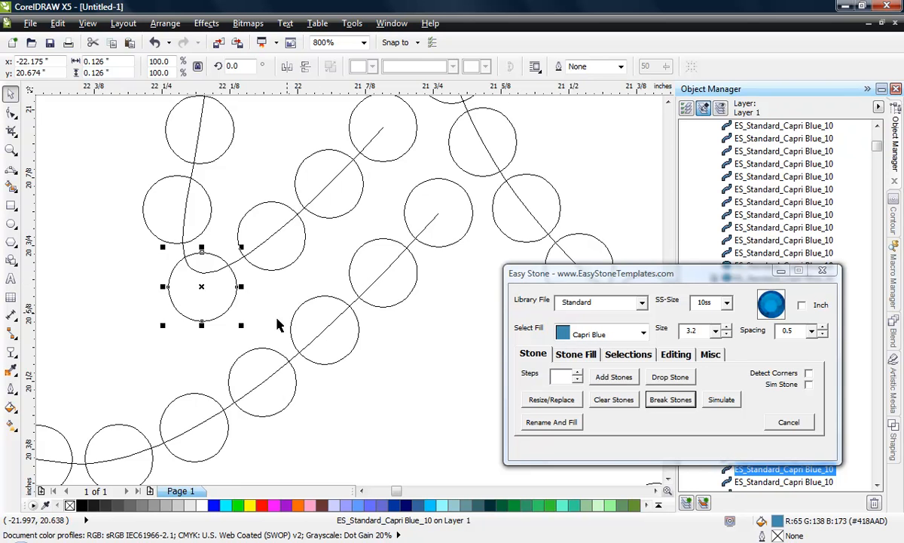
# - Try to move the first stone of the h's arch down and right, away from the stem stone it overlaps
pyautogui.scroll(-2, 283, 325)
pyautogui.scroll(2, 300, 198)
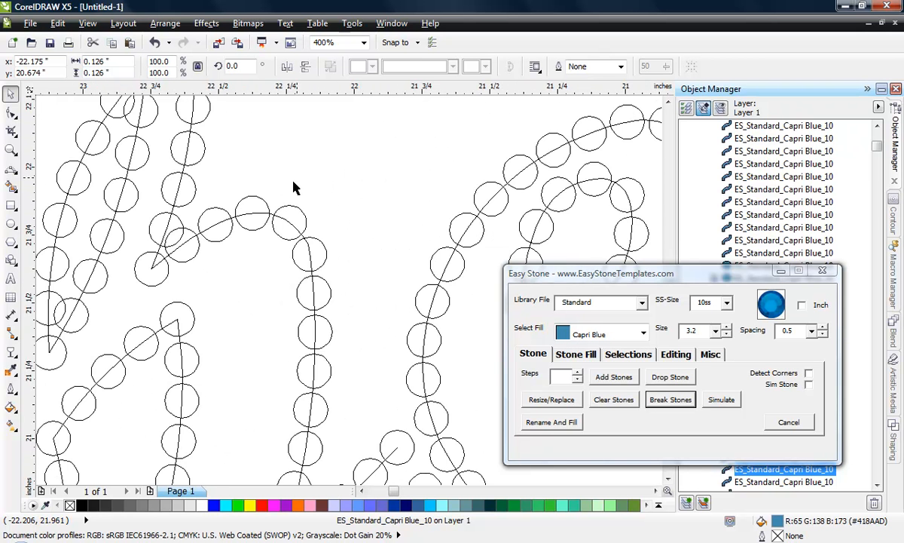
pyautogui.scroll(-1, 226, 260)
pyautogui.scroll(1, 196, 263)
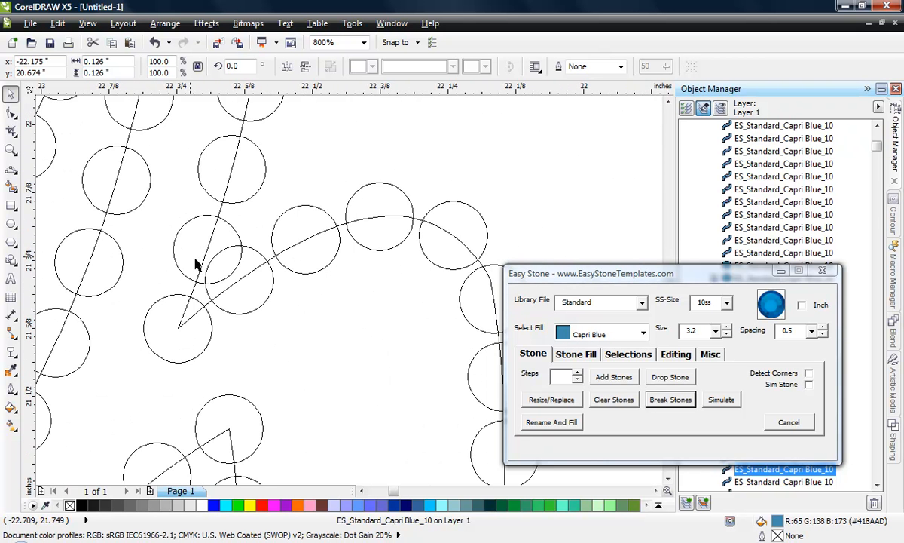
pyautogui.click(252, 290)
pyautogui.moveTo(253, 297); pyautogui.dragTo(259, 304)
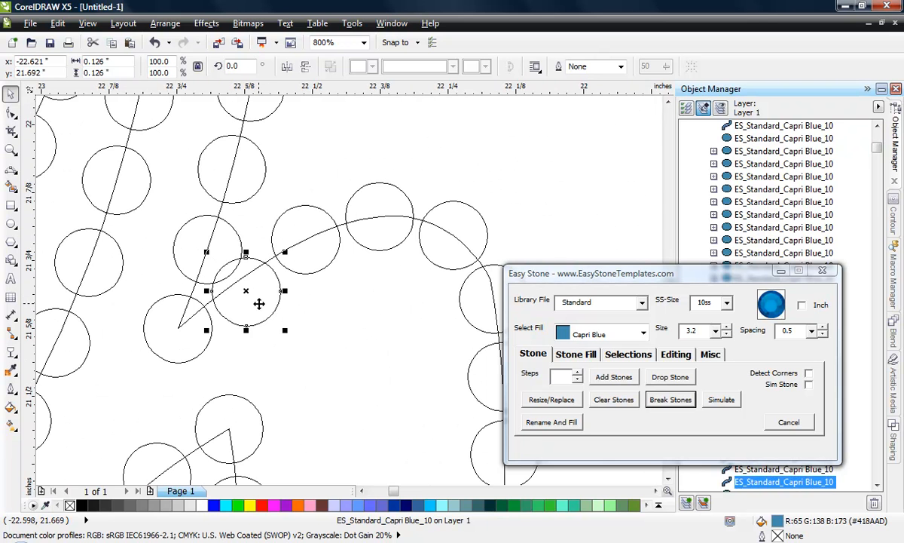
pyautogui.hotkey('ctrl', 'z')
# - Break the stone blend on the h's stem above the arch junction into individual stones
pyautogui.click(185, 236)
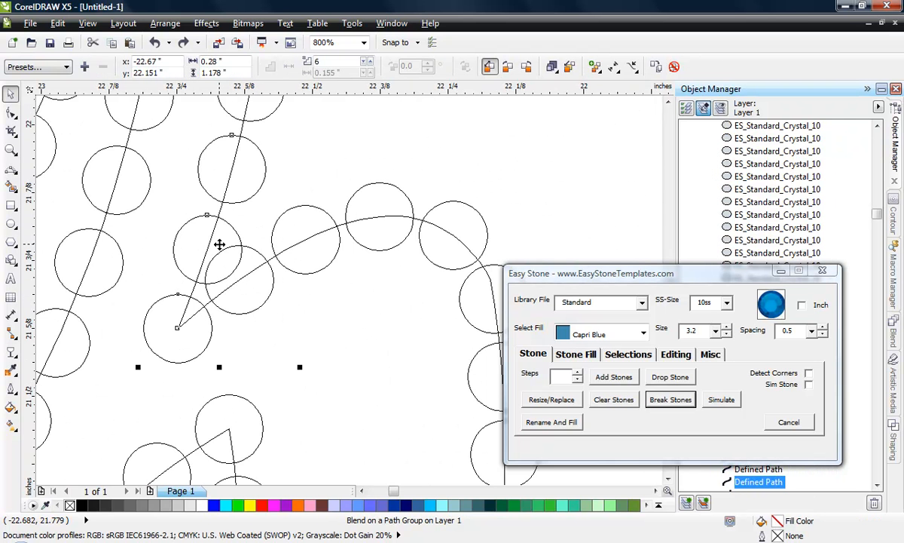
pyautogui.click(670, 400)
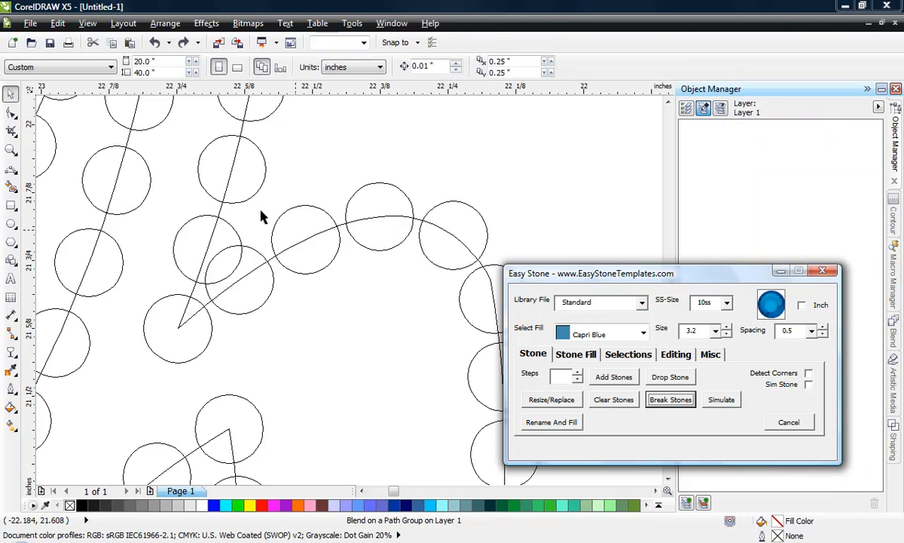
pyautogui.doubleClick(188, 243)
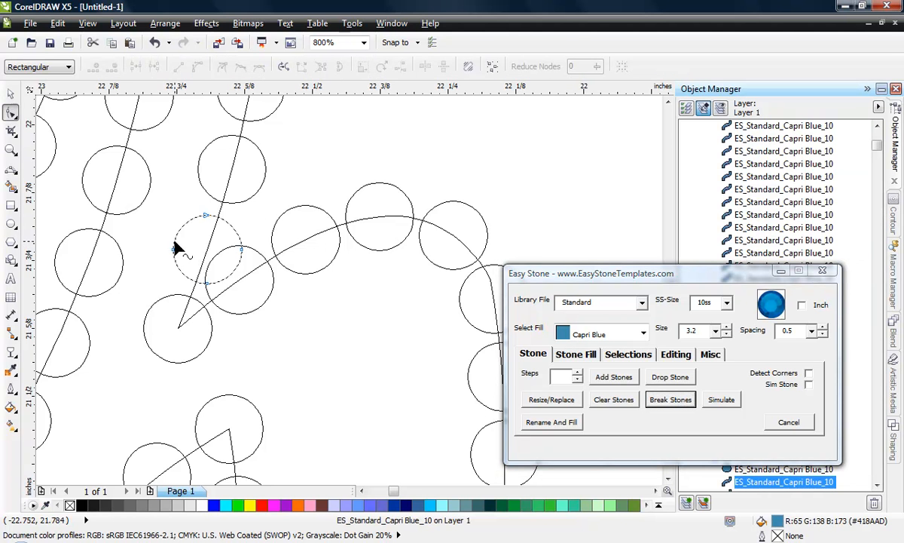
pyautogui.click(7, 95)
pyautogui.scroll(-1, 297, 281)
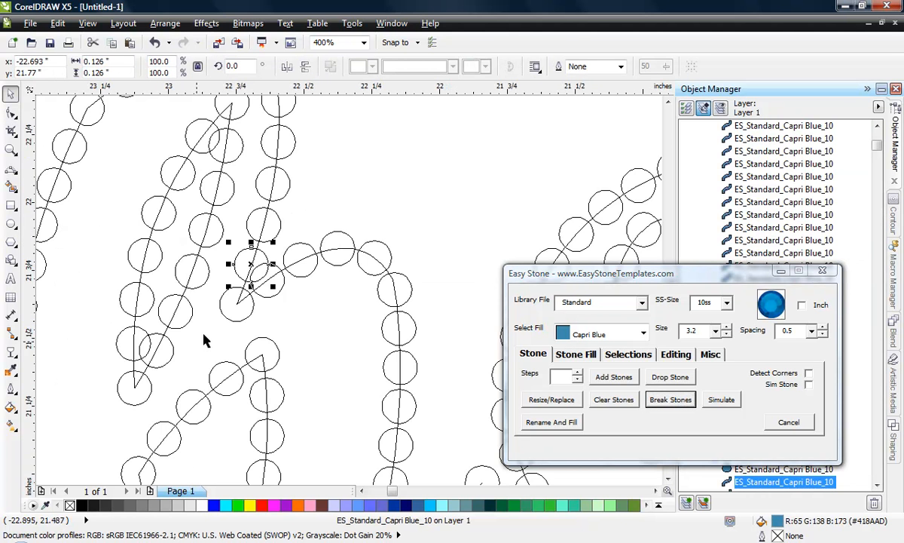
# - Separate the two overlapping stones above the h's arch junction by moving the stem stone up-left and the arch stone down-right
pyautogui.scroll(1, 254, 274)
pyautogui.scroll(1, 251, 284)
pyautogui.moveTo(208, 259); pyautogui.dragTo(177, 245)
pyautogui.moveTo(368, 303); pyautogui.dragTo(381, 326)
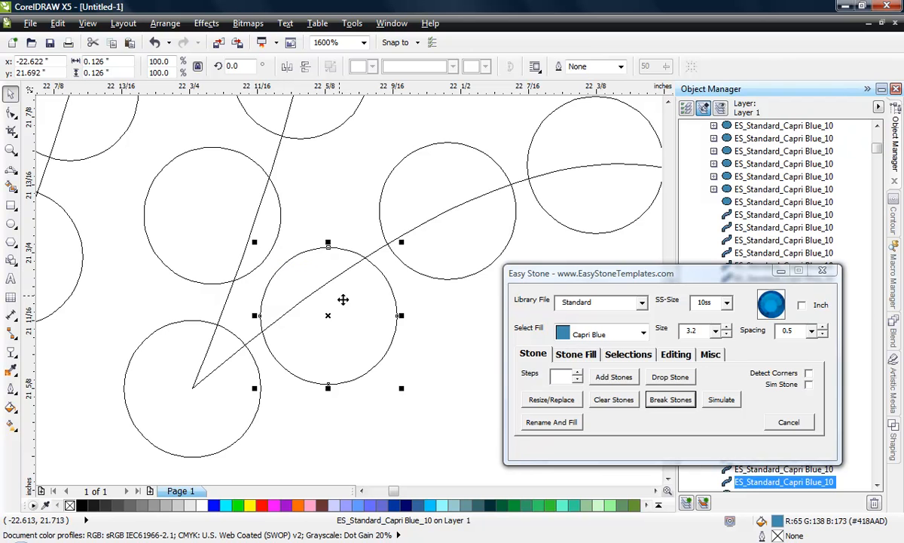
pyautogui.moveTo(341, 298); pyautogui.dragTo(352, 304)
# - Move one of the doubled stones at the tip of the h's arch junction down and delete it, keeping the other stone
pyautogui.moveTo(199, 409); pyautogui.dragTo(199, 427)
pyautogui.click(203, 253)
pyautogui.click(208, 402)
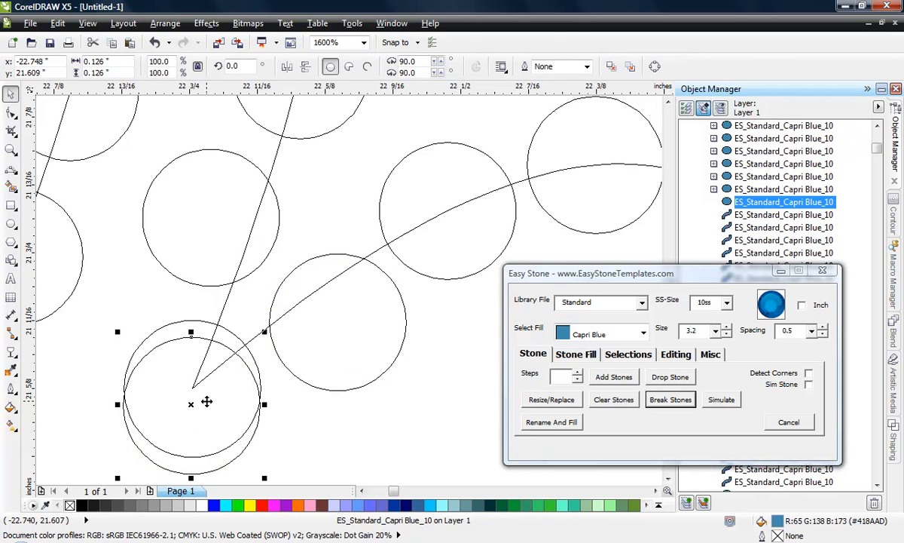
pyautogui.press('Delete')
pyautogui.click(218, 411)
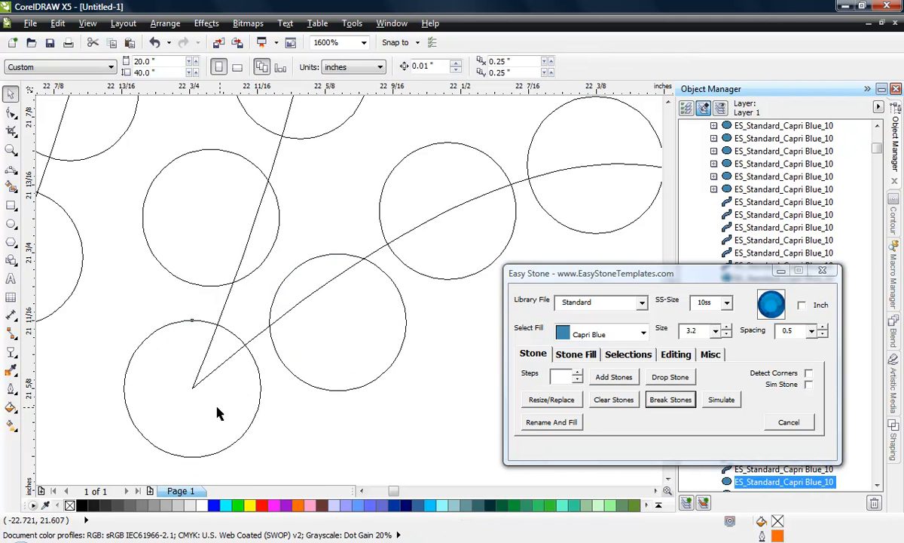
pyautogui.scroll(-1, 294, 389)
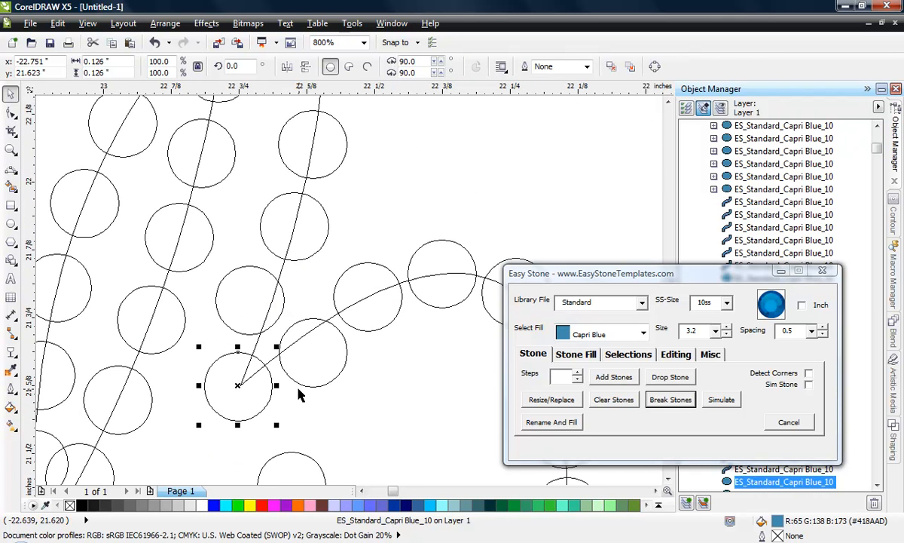
pyautogui.scroll(-1, 365, 348)
pyautogui.click(468, 185)
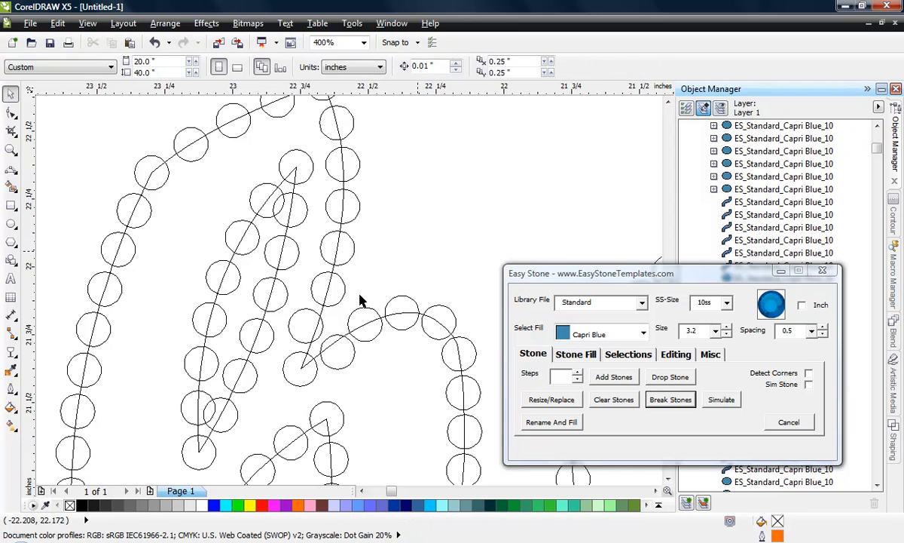
# - Scale the left stone path inside the h's loop to about 74% and move it up and left, clear of the neighbouring stones
pyautogui.click(230, 294)
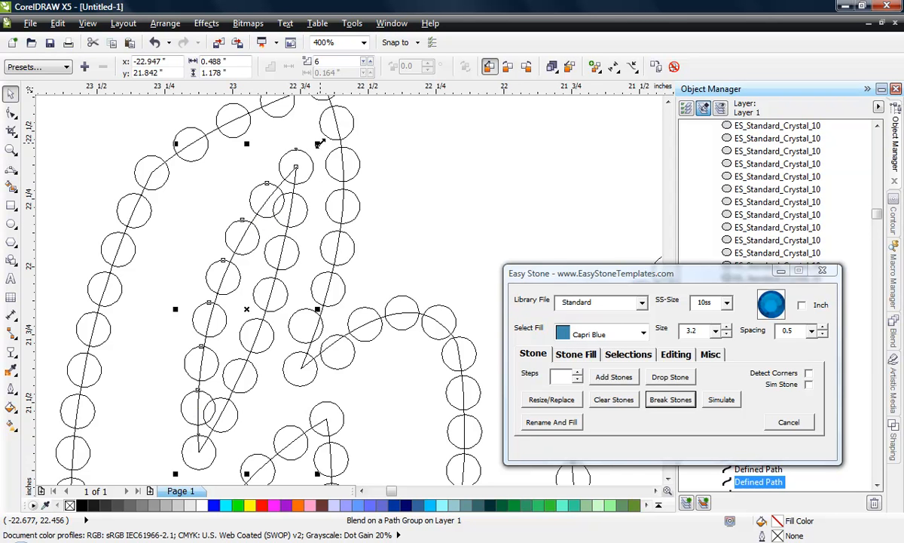
pyautogui.moveTo(320, 143); pyautogui.dragTo(283, 226)
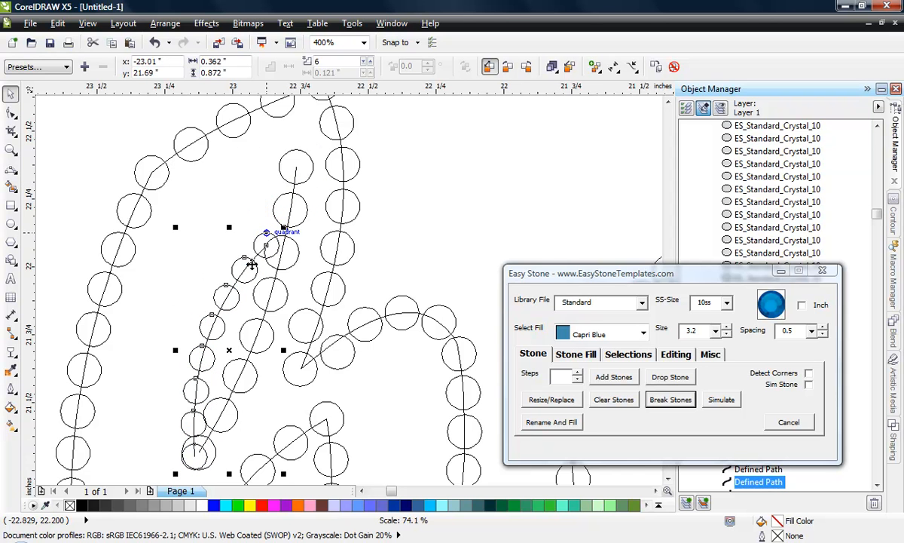
pyautogui.moveTo(228, 297); pyautogui.dragTo(207, 280)
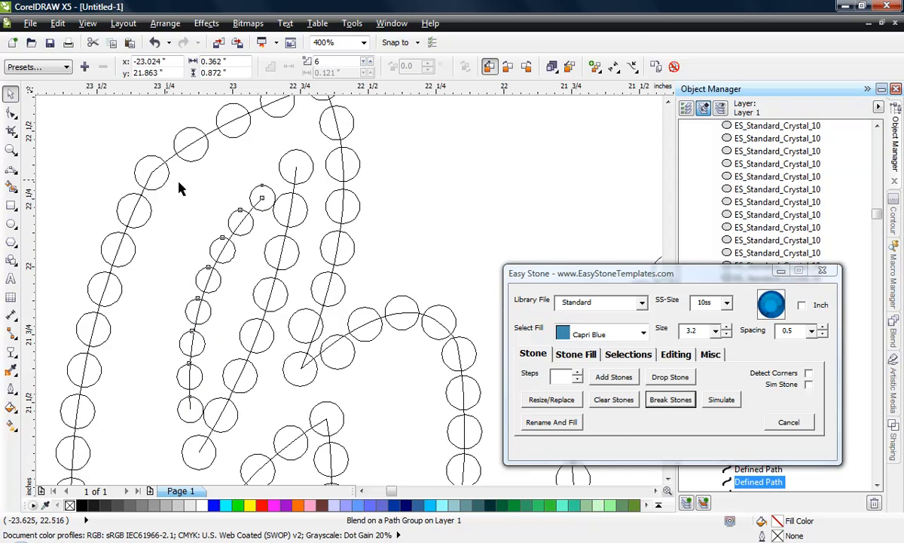
pyautogui.click(369, 193)
pyautogui.moveTo(224, 265); pyautogui.dragTo(202, 254)
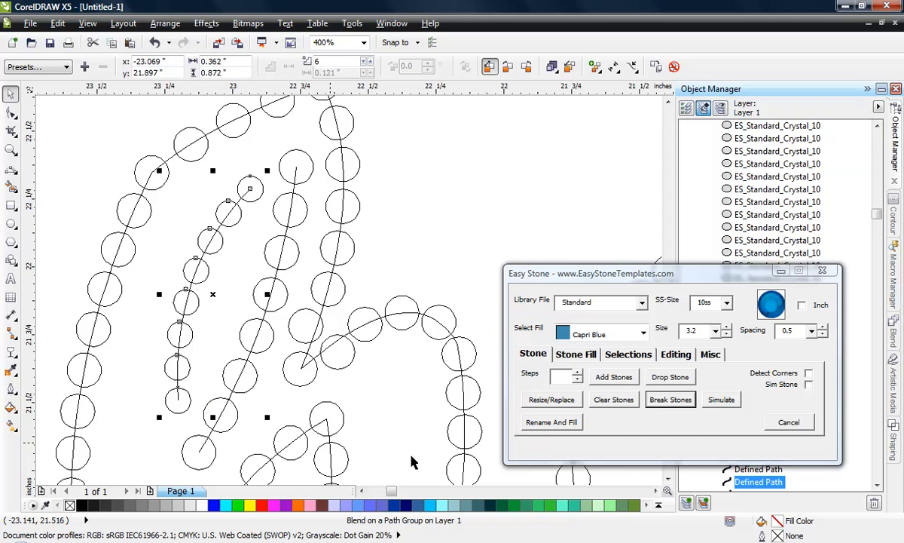
# - Reapply Capri Blue 10ss stones along the reduced path in the h's loop and increase the stone steps by one
pyautogui.click(614, 379)
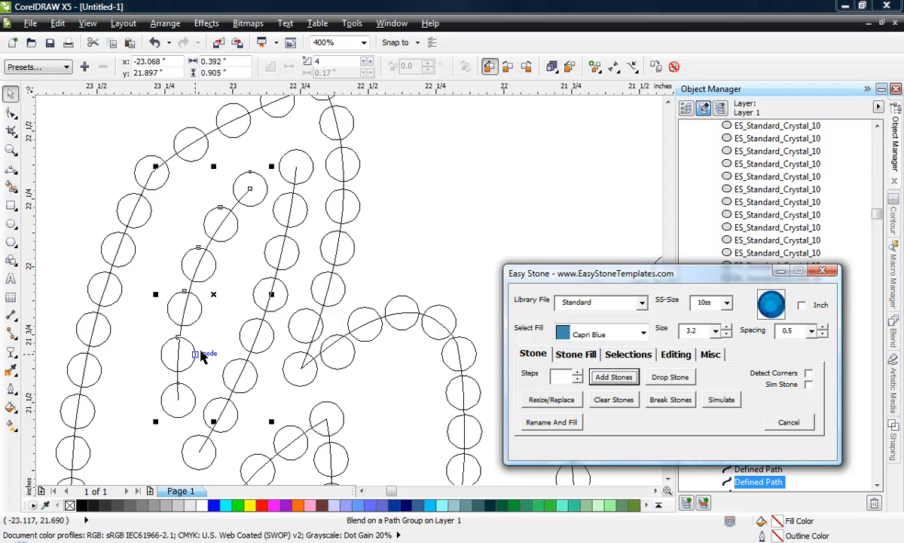
pyautogui.click(440, 177)
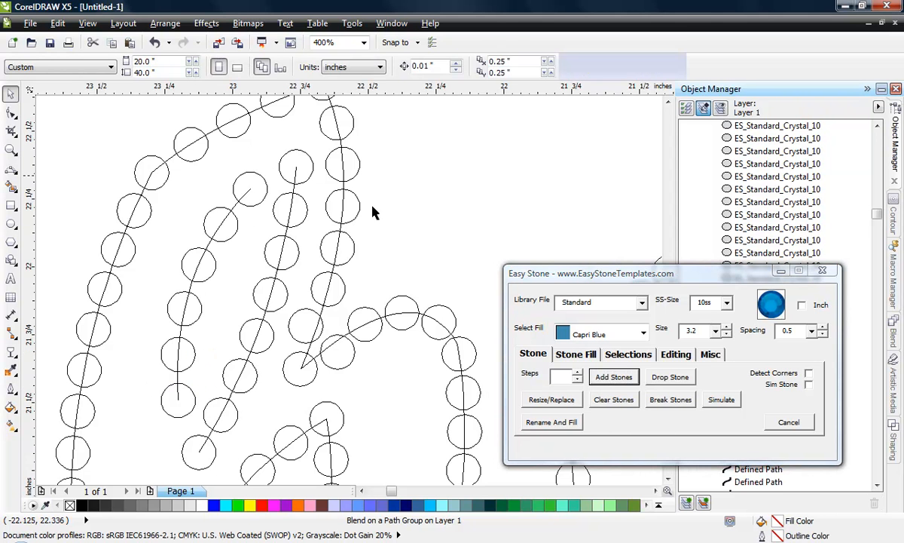
pyautogui.click(231, 235)
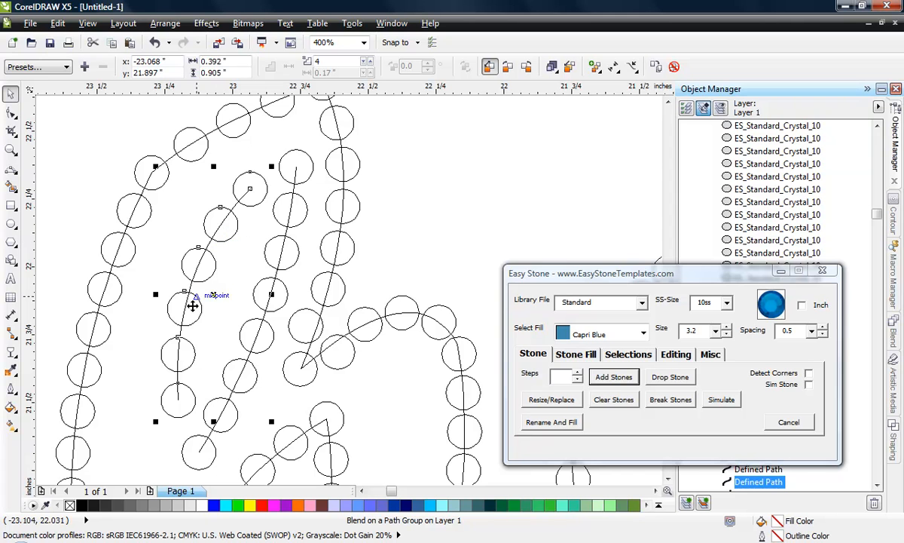
pyautogui.click(578, 373)
pyautogui.click(385, 239)
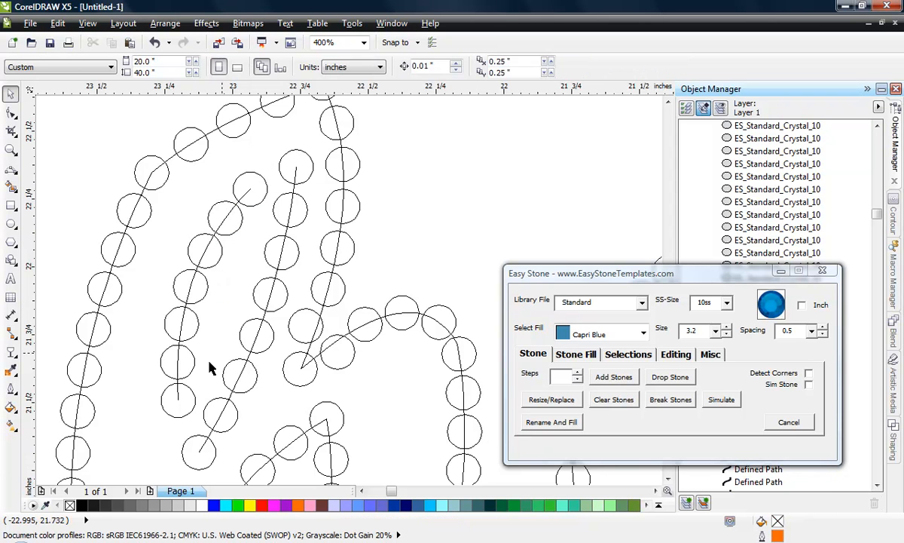
# - Enlarge the left path in the h's loop to 117.3% and reapply the Capri Blue stones along it
pyautogui.click(179, 398)
pyautogui.moveTo(255, 185); pyautogui.dragTo(266, 156)
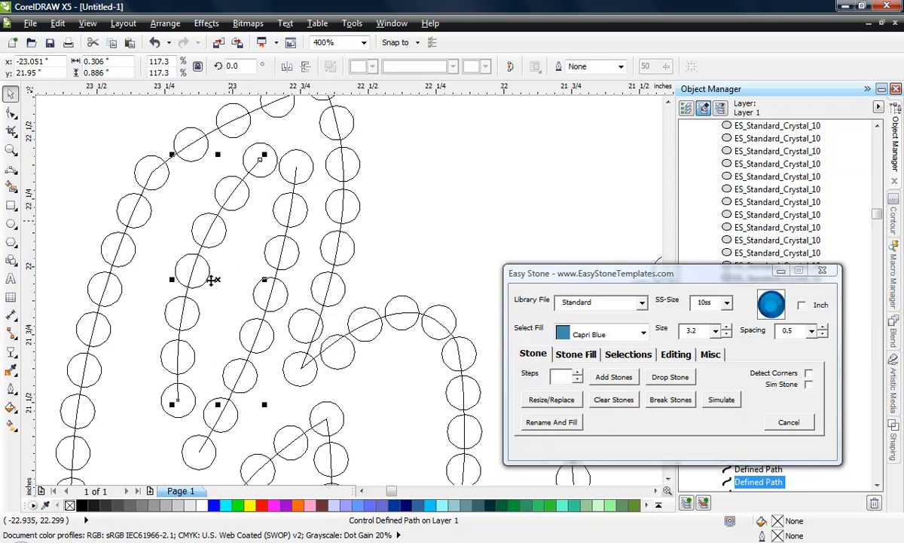
pyautogui.click(618, 378)
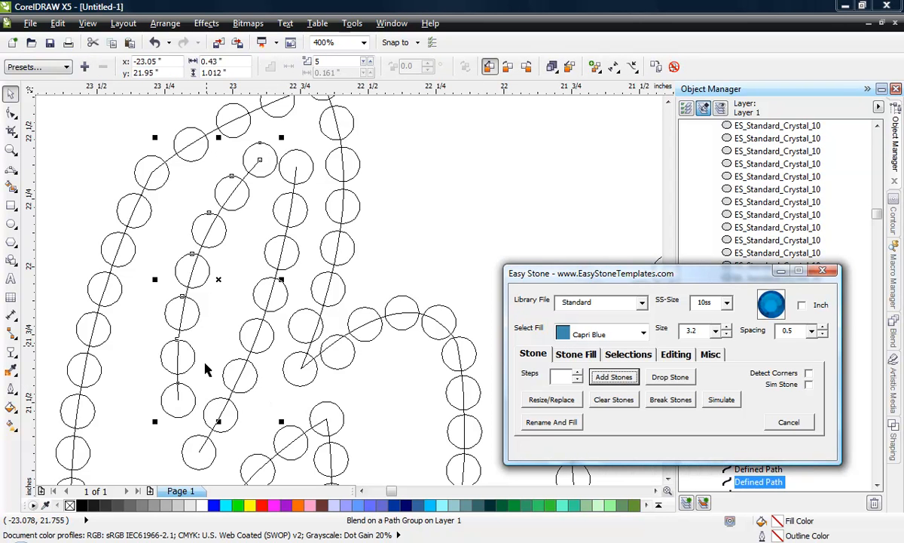
# - Try to shrink the left stone blend in the h's loop slightly to about 0.398 by 0.936 inches
pyautogui.moveTo(282, 135); pyautogui.dragTo(272, 158)
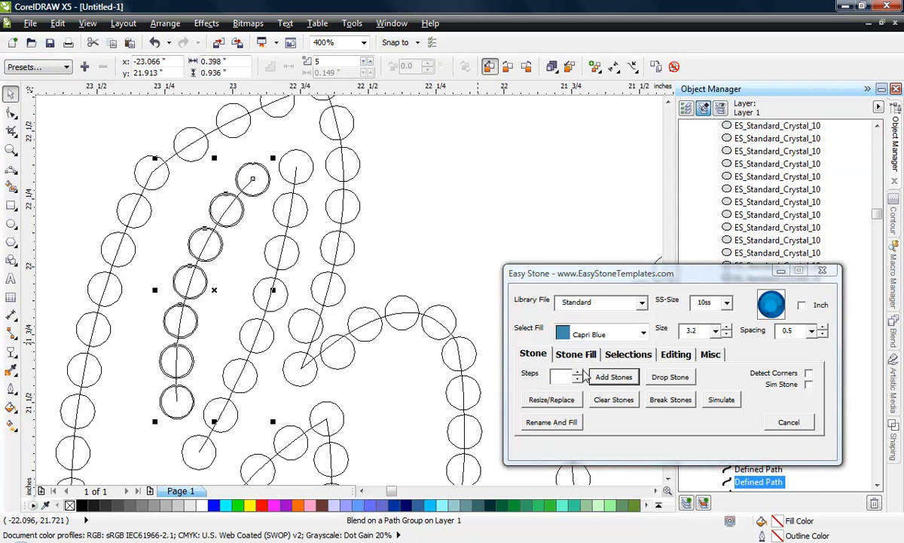
pyautogui.click(202, 291)
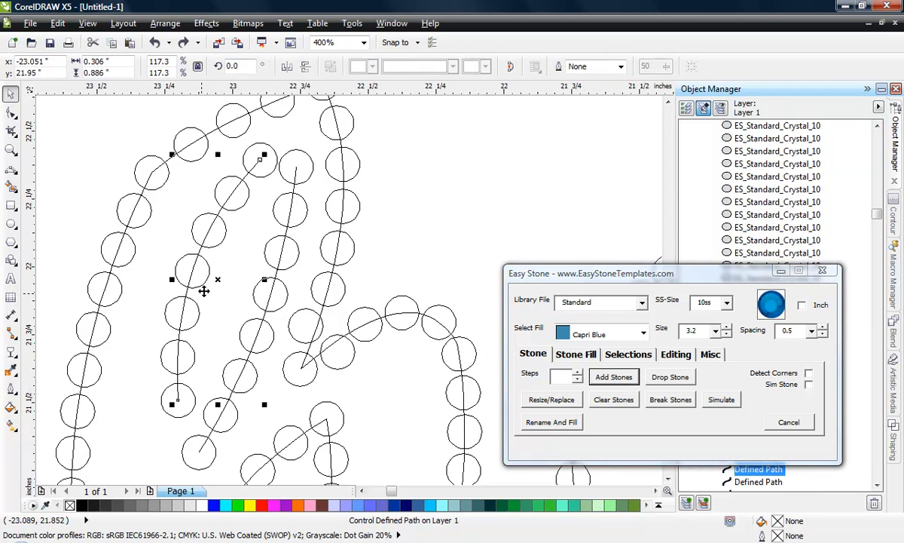
pyautogui.click(251, 224)
pyautogui.click(260, 154)
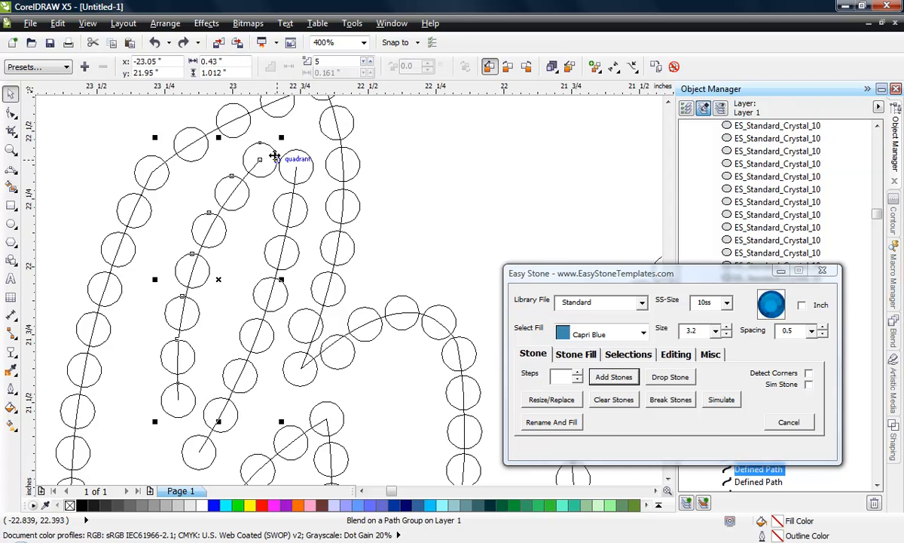
# - Shrink the left stone blend in the h's loop to about 0.375 by 0.881 inches and reapply its Capri Blue stones
pyautogui.moveTo(260, 154); pyautogui.dragTo(264, 167)
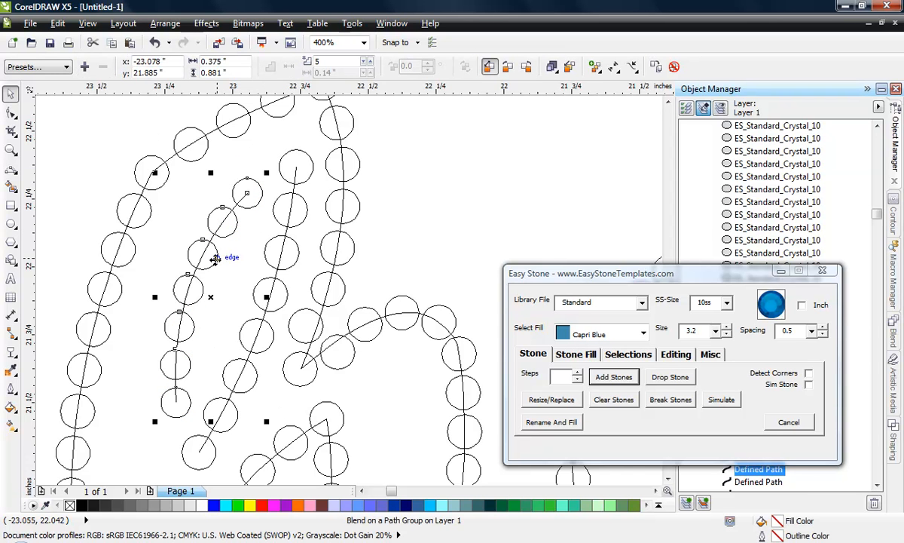
pyautogui.click(278, 255)
pyautogui.click(216, 258)
pyautogui.click(614, 376)
pyautogui.click(390, 198)
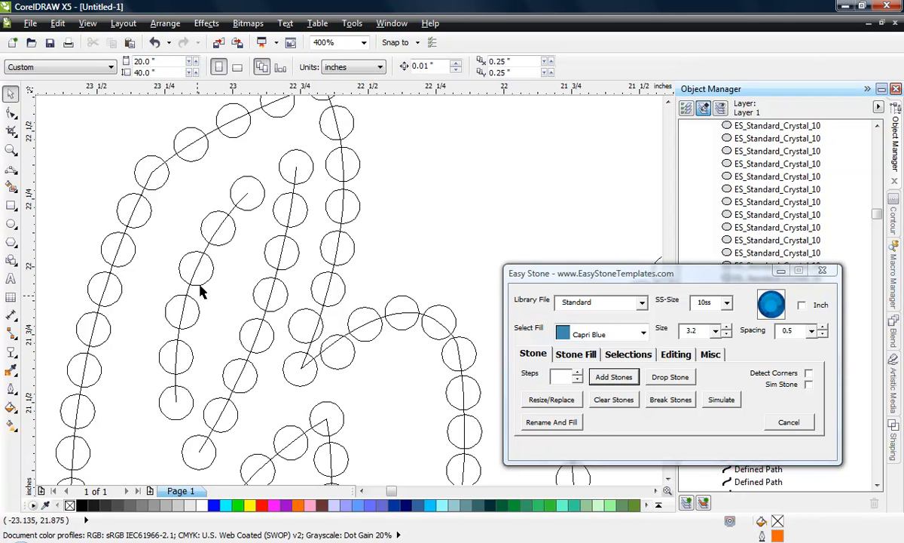
# - Shorten the C's inner exit stroke beside the h by adding a node just before its upper end and deleting the end node
pyautogui.press('F3')
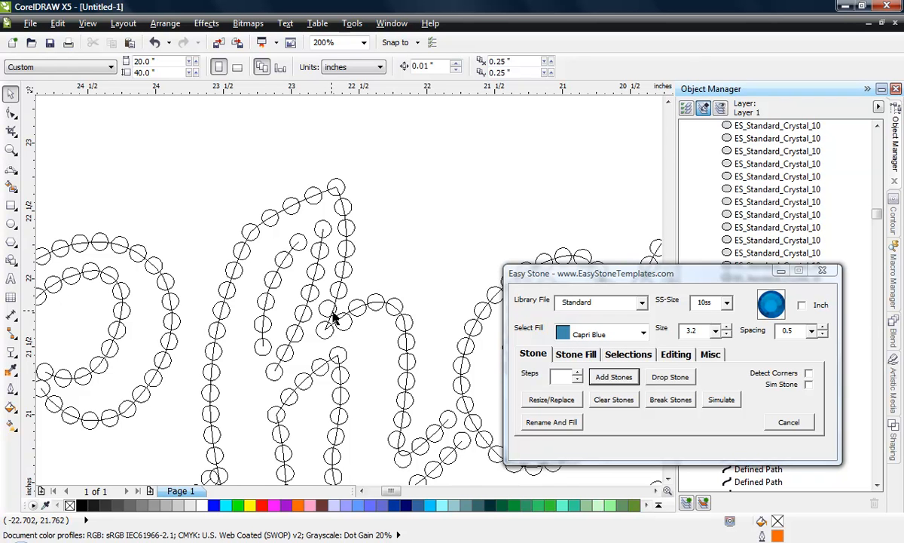
pyautogui.scroll(1, 342, 290)
pyautogui.scroll(-1, 343, 172)
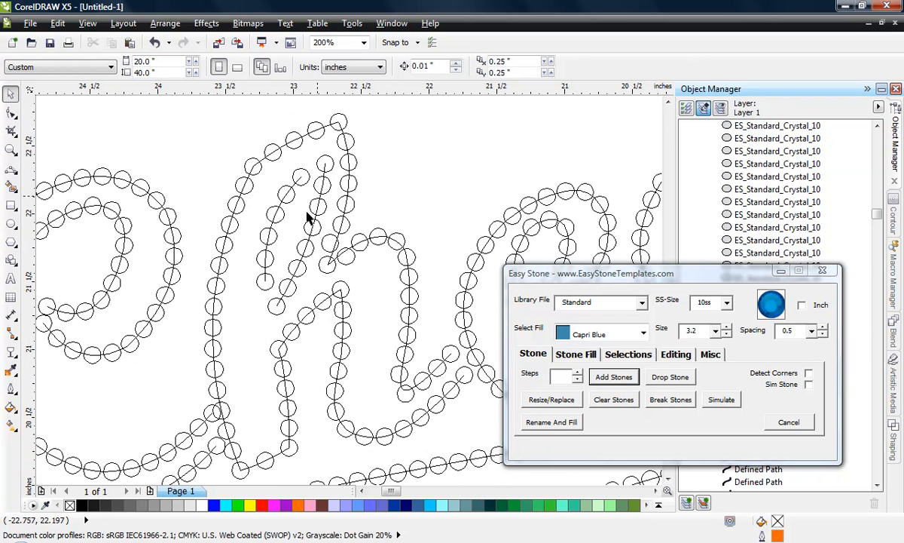
pyautogui.scroll(-1, 341, 213)
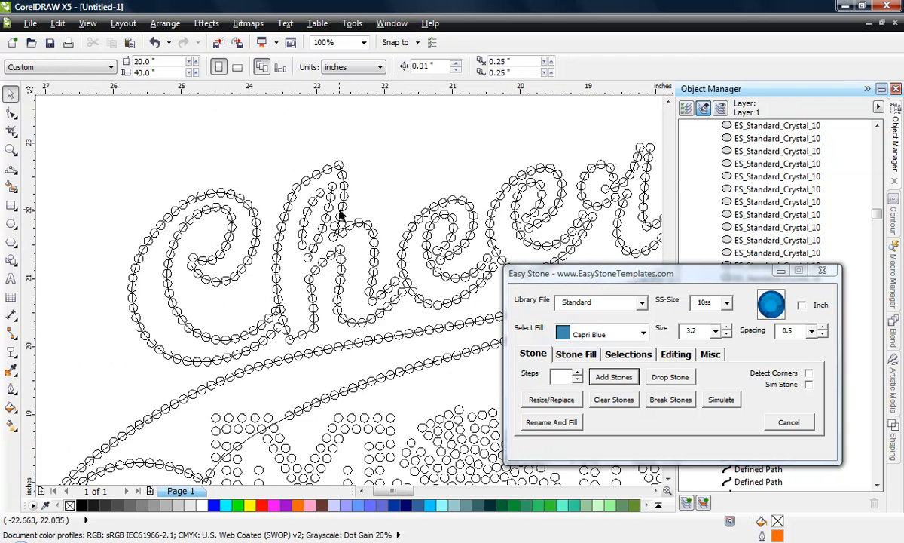
pyautogui.scroll(1, 255, 307)
pyautogui.scroll(1, 339, 303)
pyautogui.click(299, 287)
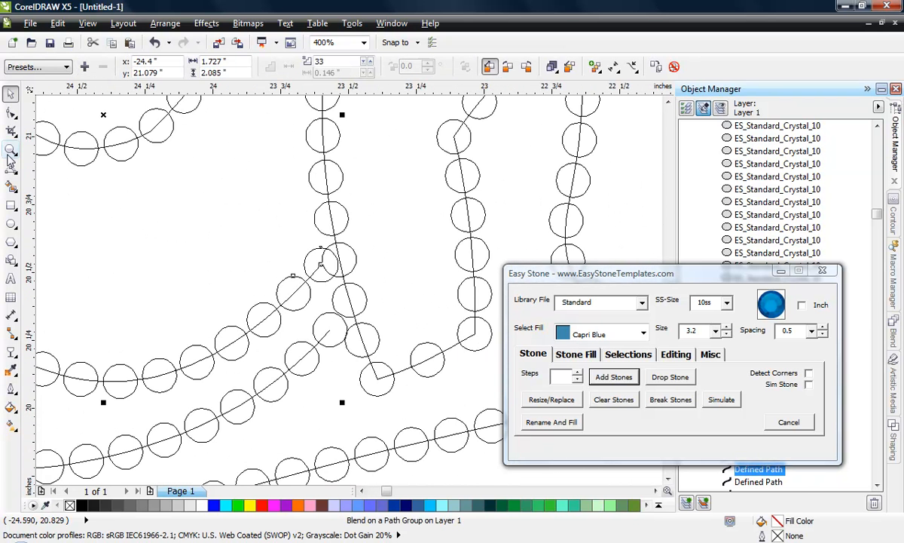
pyautogui.click(10, 112)
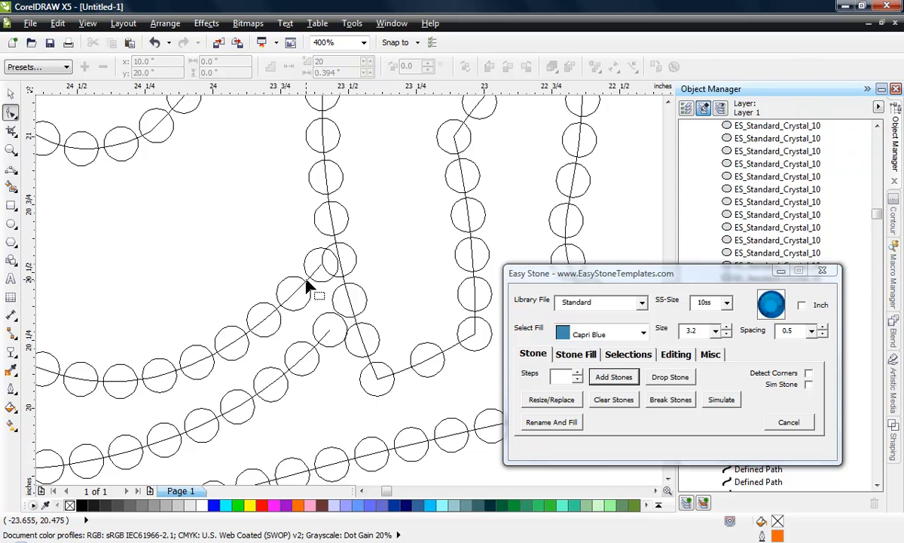
pyautogui.scroll(1, 313, 289)
pyautogui.click(318, 262)
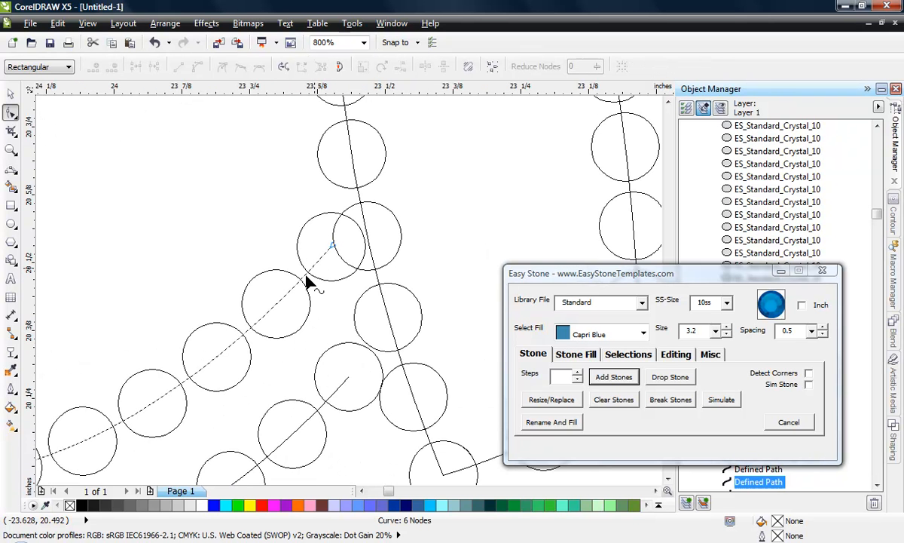
pyautogui.click(305, 273)
pyautogui.press('+')
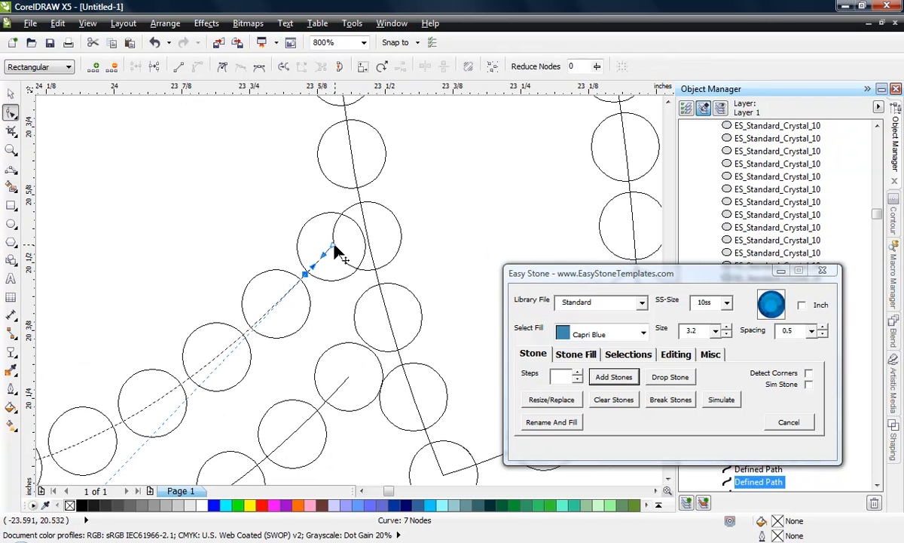
pyautogui.press('Delete')
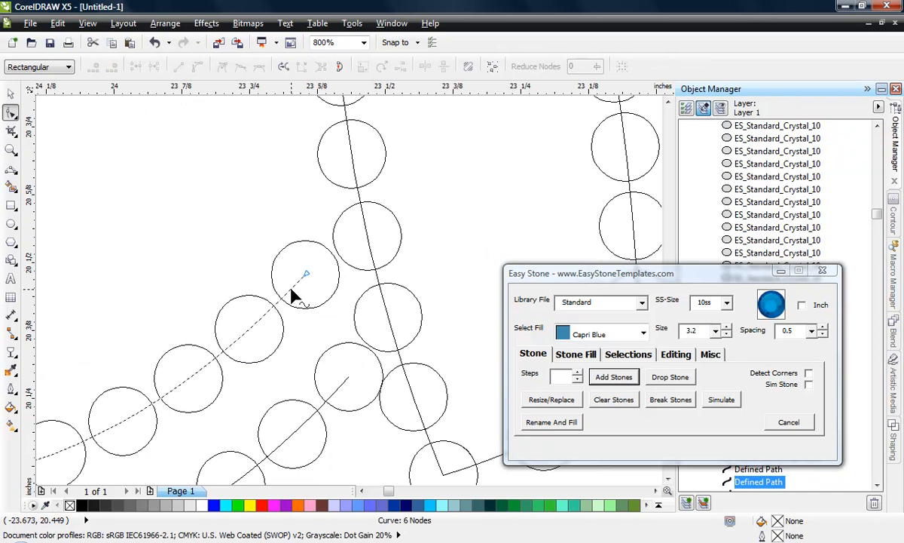
# - Shorten the C's inner and outer exit strokes beside the h further by deleting their end nodes
pyautogui.press('+')
pyautogui.click(306, 273)
pyautogui.press('Delete')
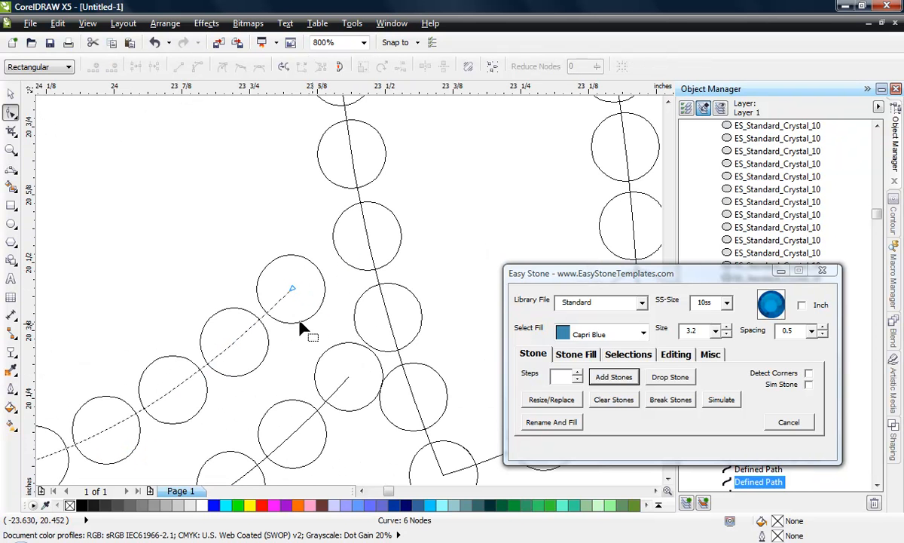
pyautogui.click(323, 404)
pyautogui.press('Delete')
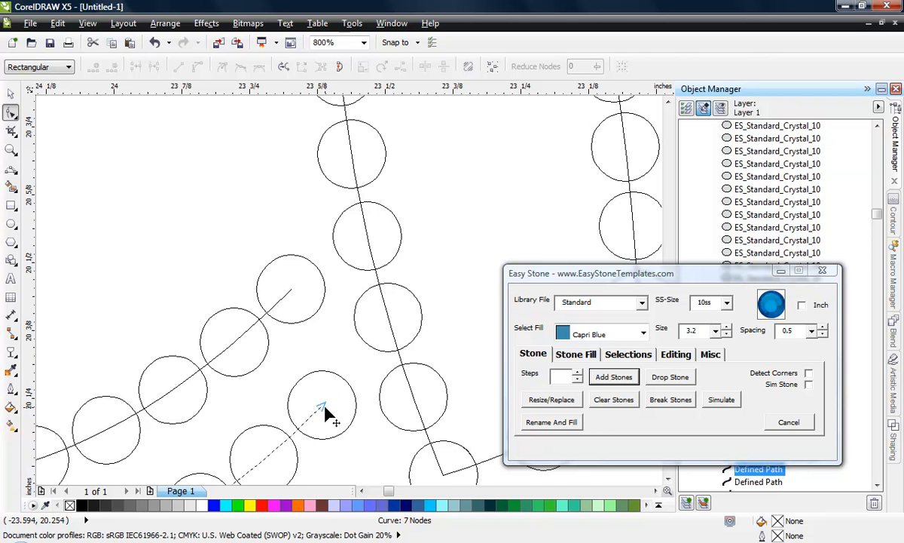
# - Move the end node of the C's inner curl slightly away from the adjacent end stone to separate the two
pyautogui.scroll(-2, 332, 276)
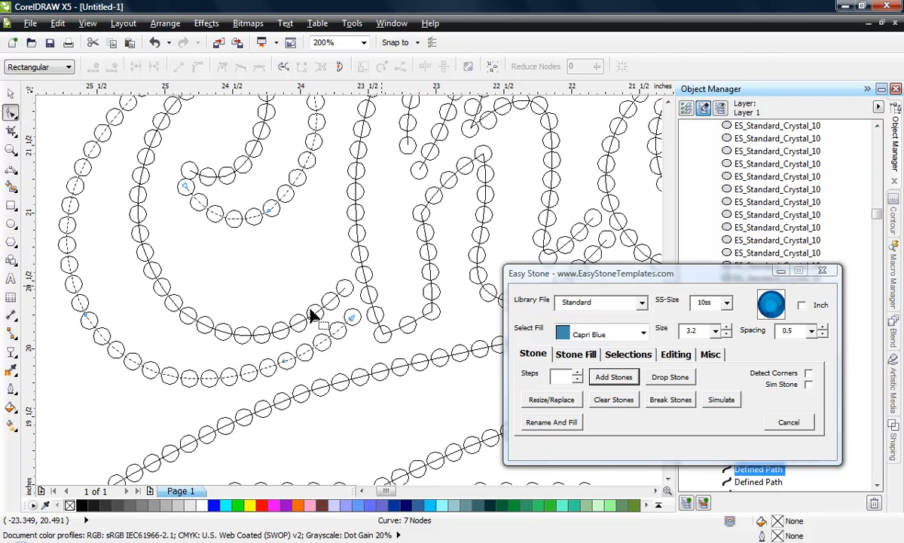
pyautogui.scroll(1, 179, 160)
pyautogui.scroll(1, 195, 196)
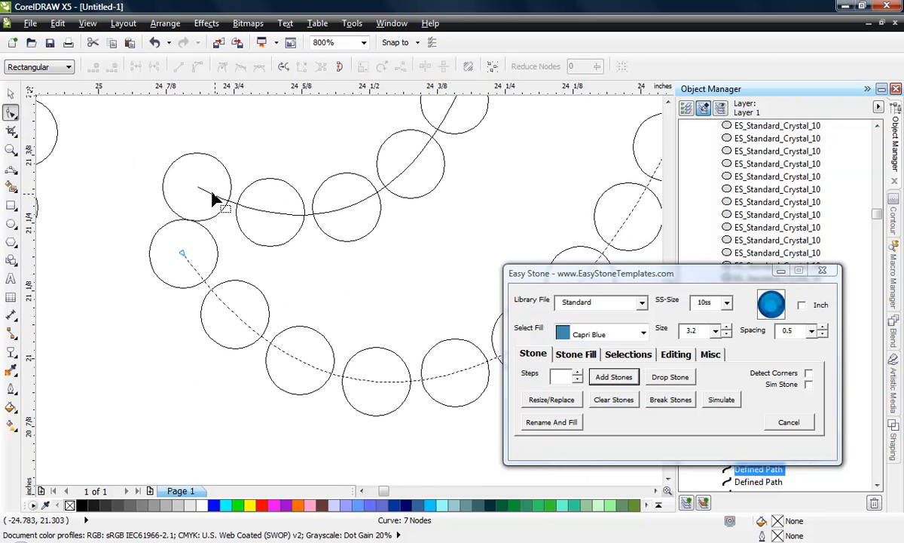
pyautogui.click(205, 194)
pyautogui.click(203, 191)
pyautogui.moveTo(202, 191); pyautogui.dragTo(210, 182)
pyautogui.scroll(-2, 218, 193)
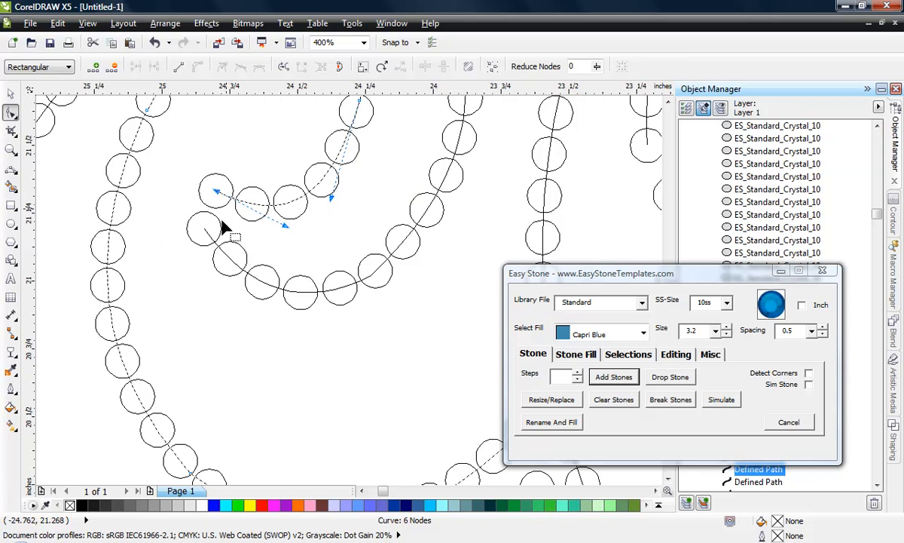
# - Display the lettering in Enhanced view and check the left stone blend in the h's loop
pyautogui.click(10, 94)
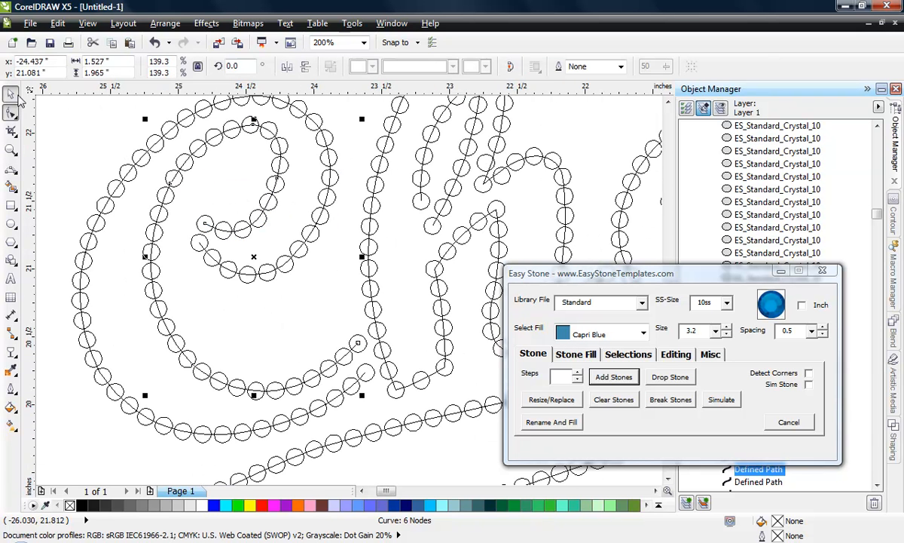
pyautogui.click(109, 153)
pyautogui.scroll(-1, 187, 205)
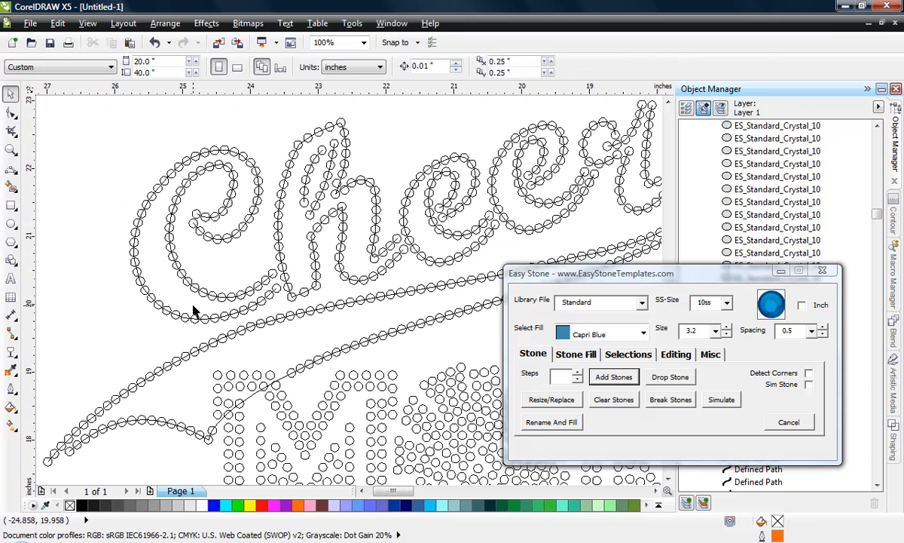
pyautogui.click(88, 24)
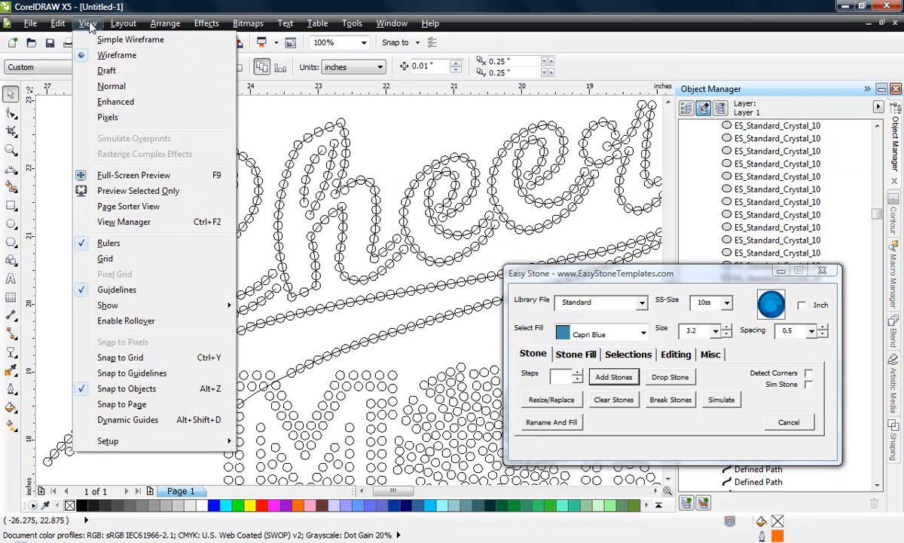
pyautogui.click(113, 106)
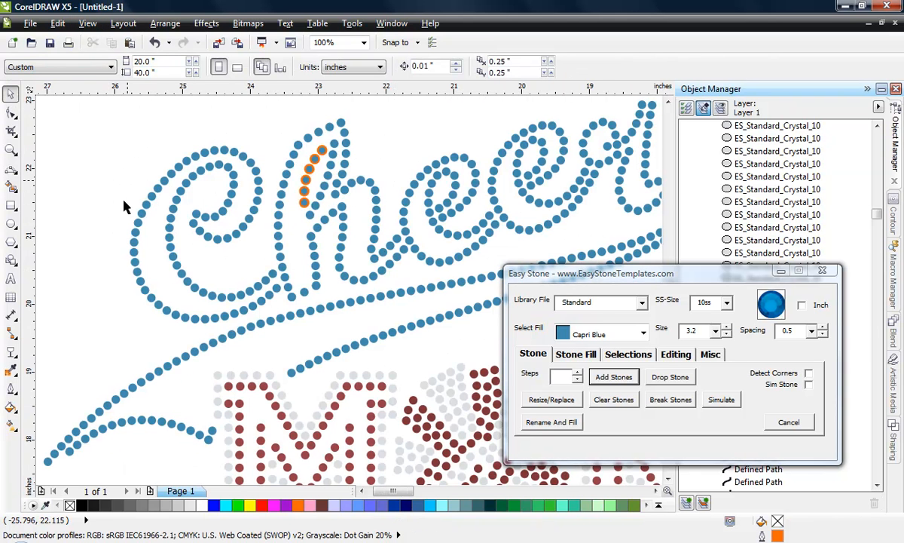
pyautogui.click(315, 171)
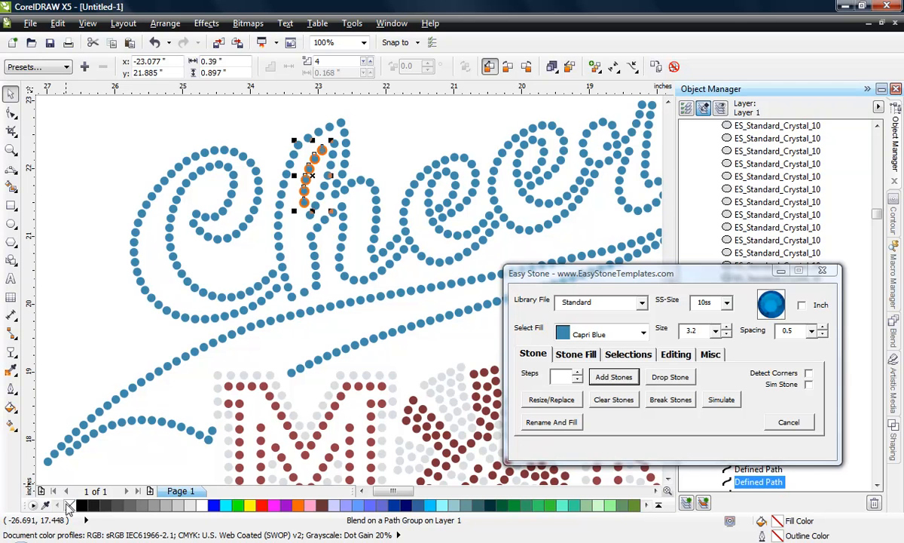
pyautogui.click(129, 262)
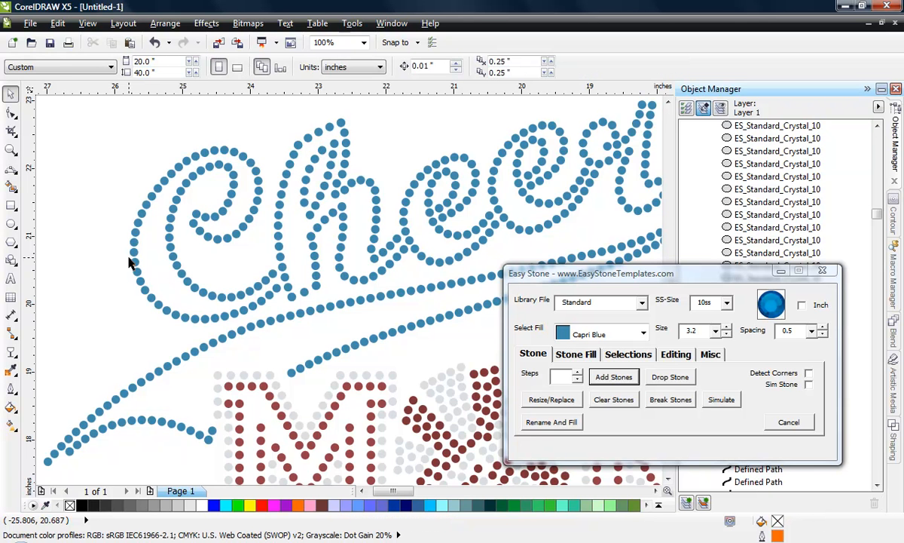
# - Break apart the stones of the entire Cheer MOM design from their blends
pyautogui.scroll(-2, 136, 224)
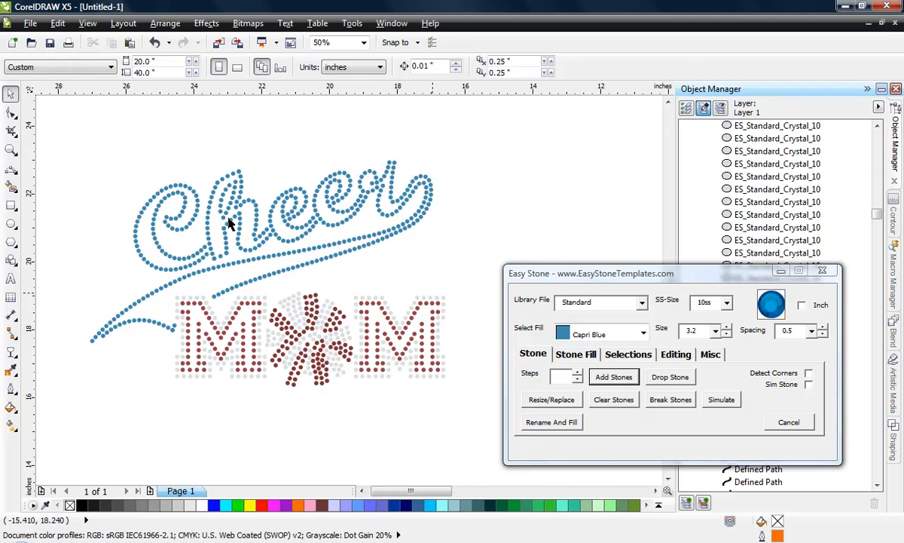
pyautogui.moveTo(75, 130); pyautogui.dragTo(486, 426)
pyautogui.click(670, 400)
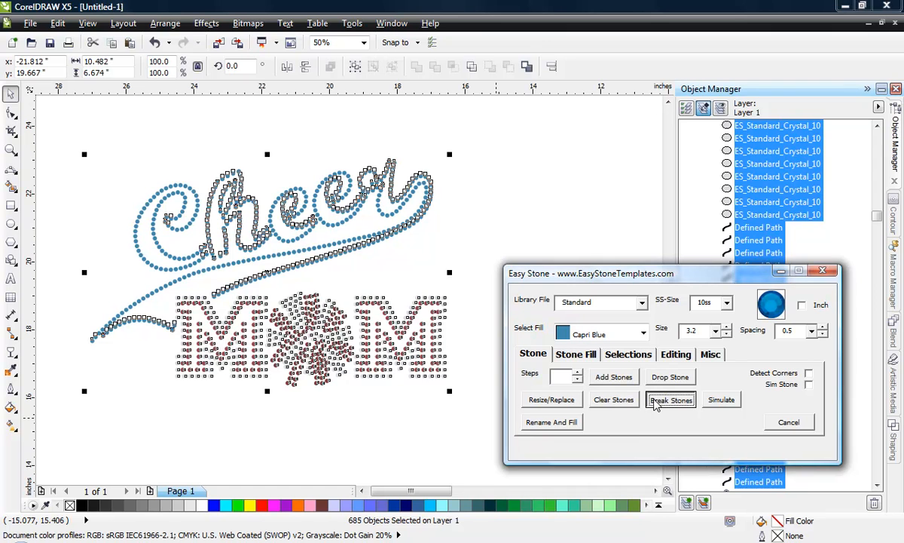
# - Switch to Wireframe view and examine the separated stones and the paths left under the Cheer lettering and swoosh
pyautogui.click(87, 23)
pyautogui.click(119, 52)
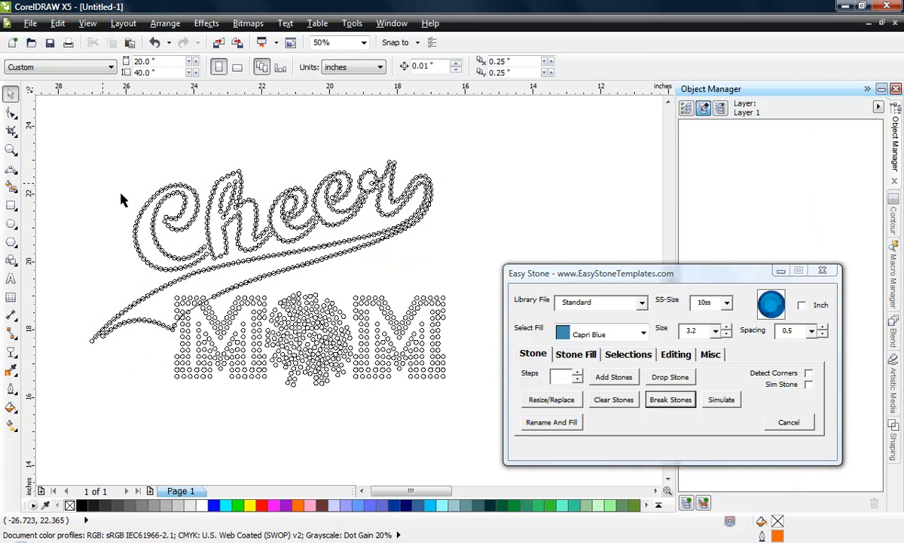
pyautogui.scroll(2, 161, 333)
pyautogui.scroll(2, 161, 403)
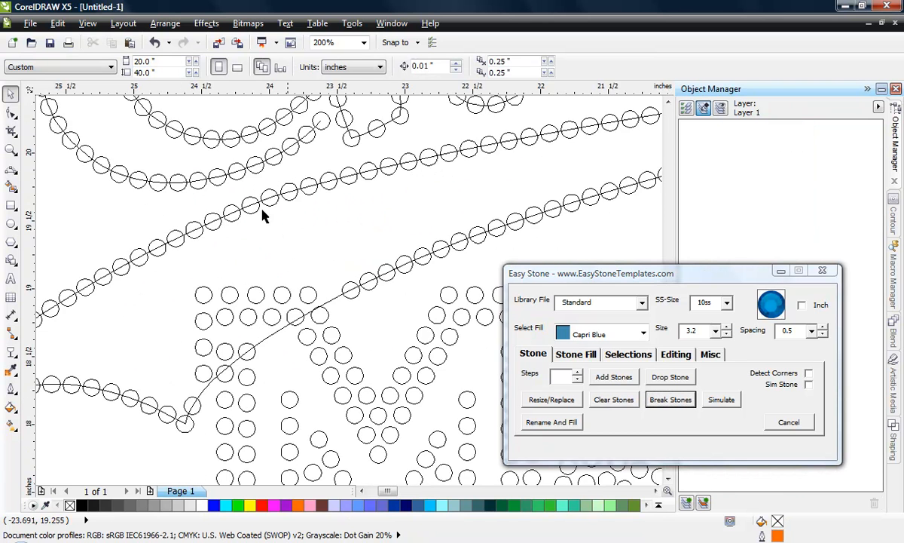
pyautogui.scroll(-3, 329, 281)
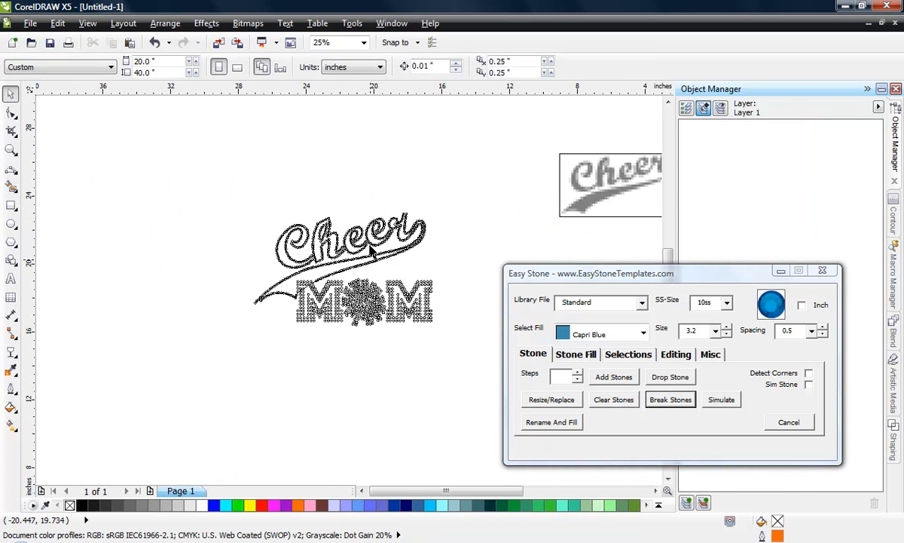
pyautogui.scroll(2, 370, 249)
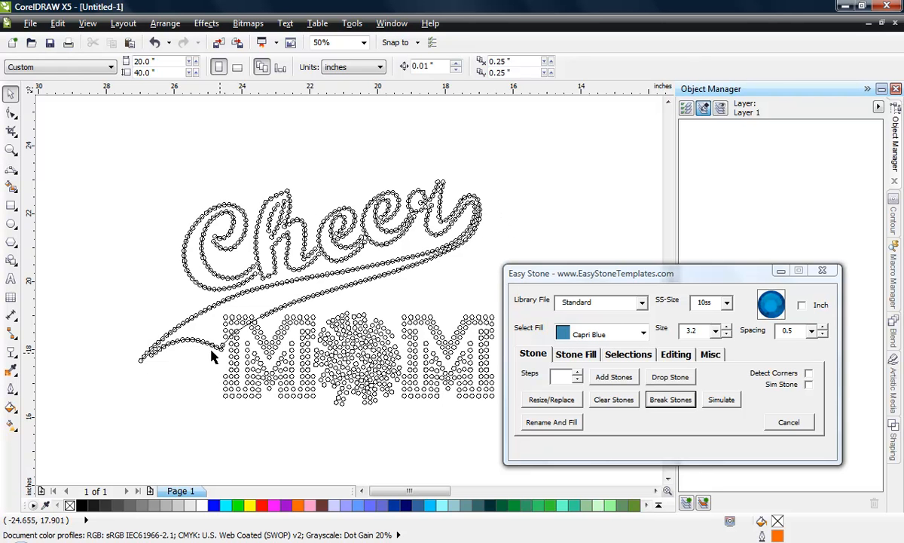
# - Isolate all defined paths in the design with Select Defined Path and move them about 8.7 inches right and 10.5 inches down
pyautogui.click(625, 356)
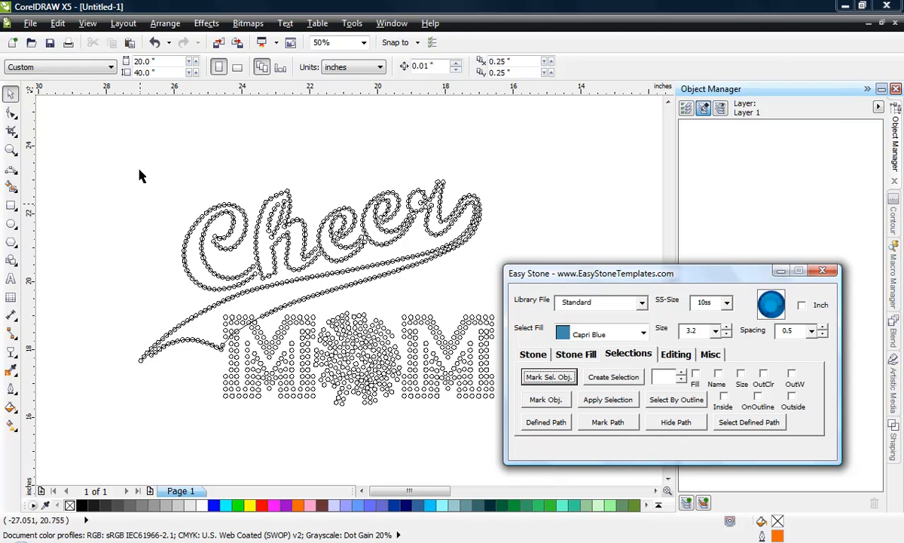
pyautogui.scroll(-2, 113, 188)
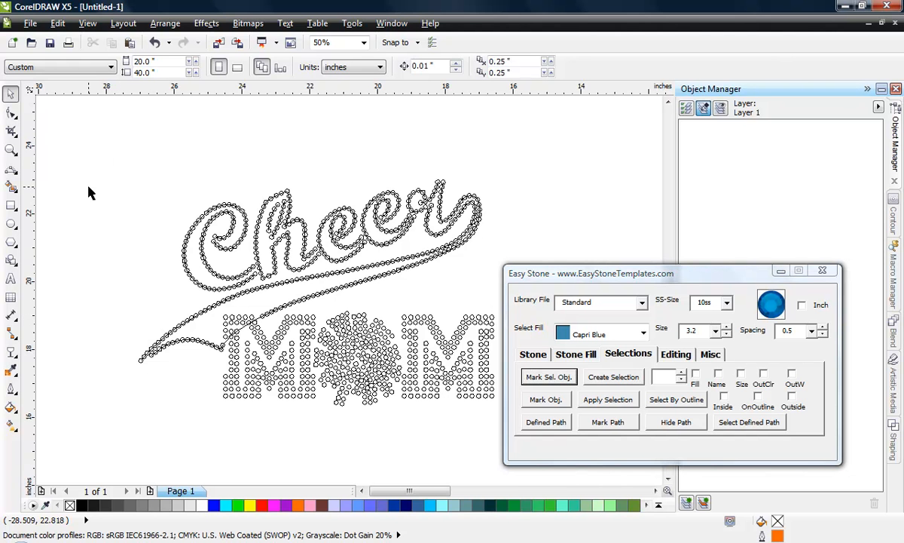
pyautogui.moveTo(95, 165); pyautogui.dragTo(323, 317)
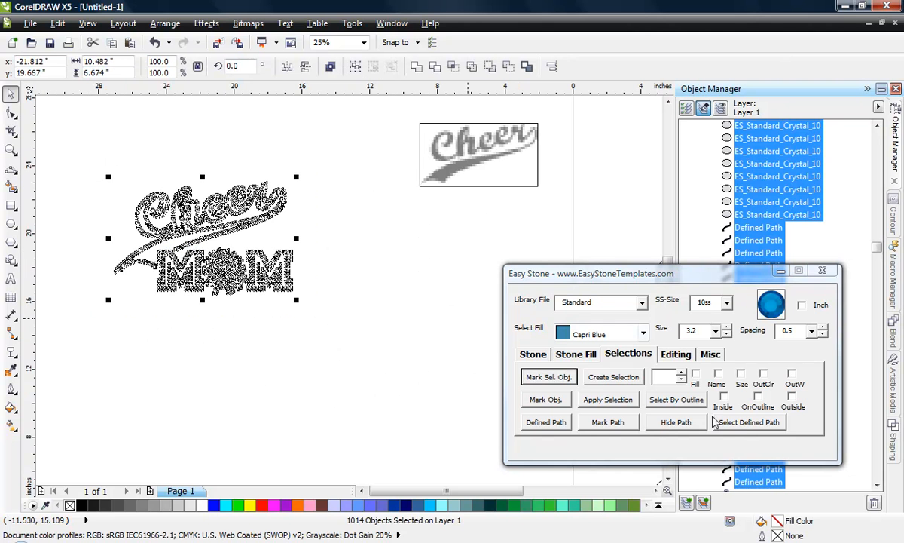
pyautogui.click(744, 423)
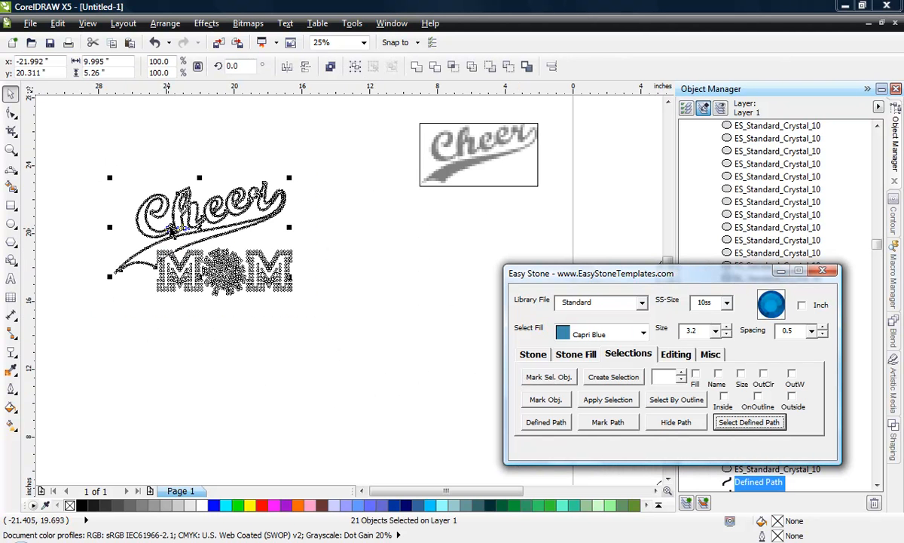
pyautogui.moveTo(229, 222); pyautogui.dragTo(346, 404)
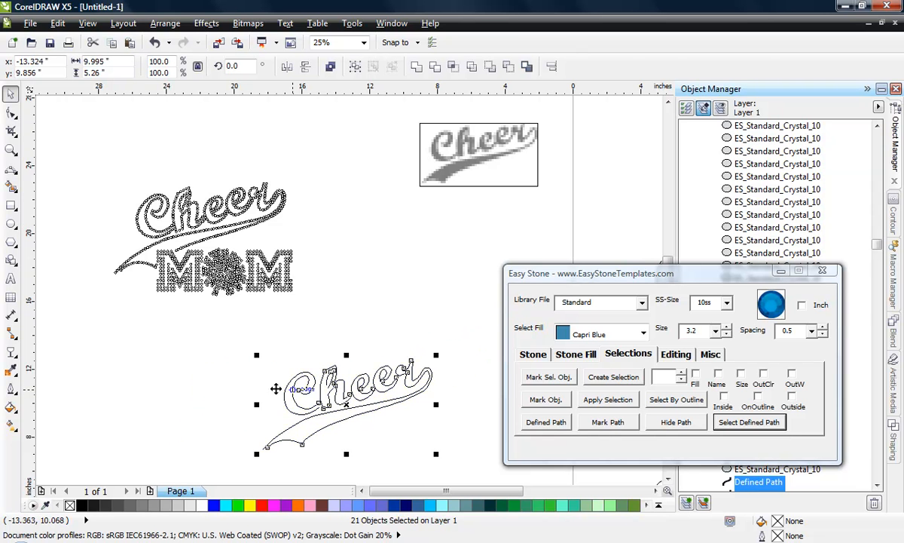
pyautogui.click(196, 380)
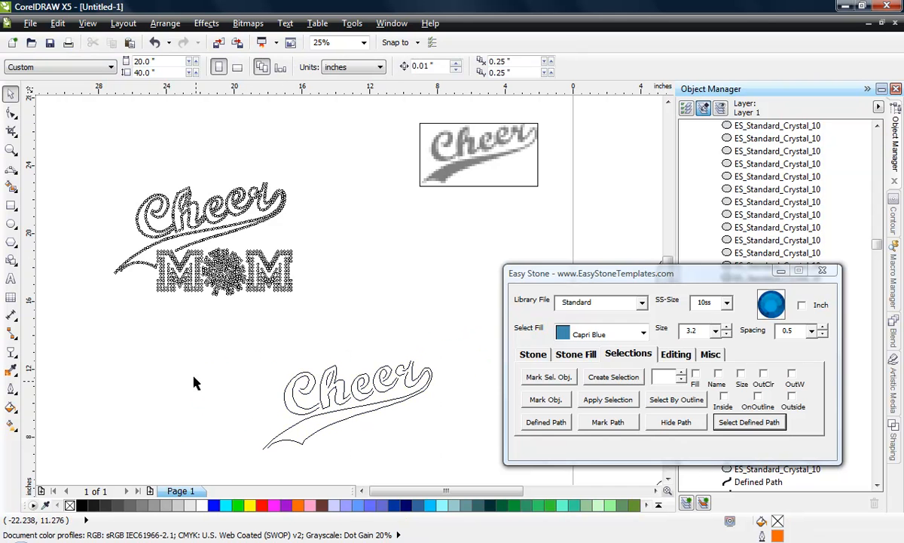
# - Return the design from Wireframe to a filled-colour view
pyautogui.click(87, 23)
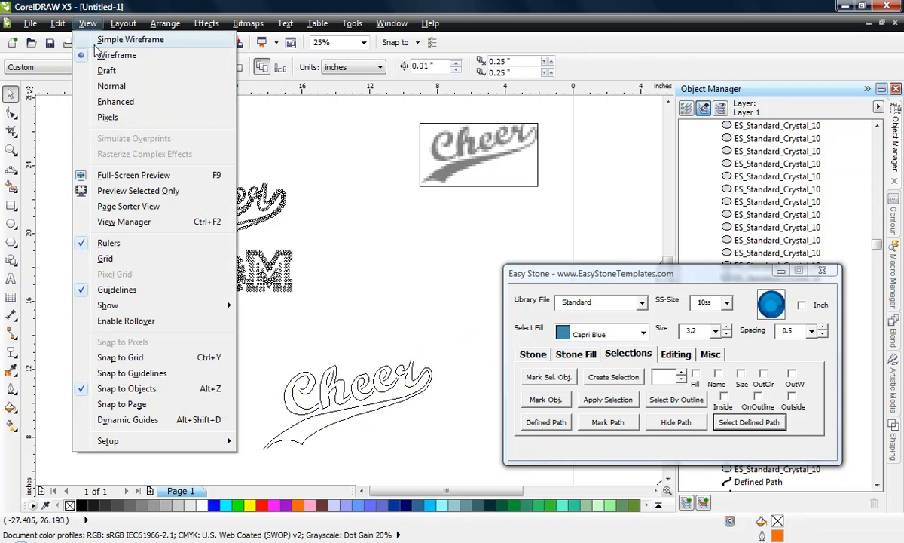
pyautogui.click(94, 115)
pyautogui.scroll(1, 90, 220)
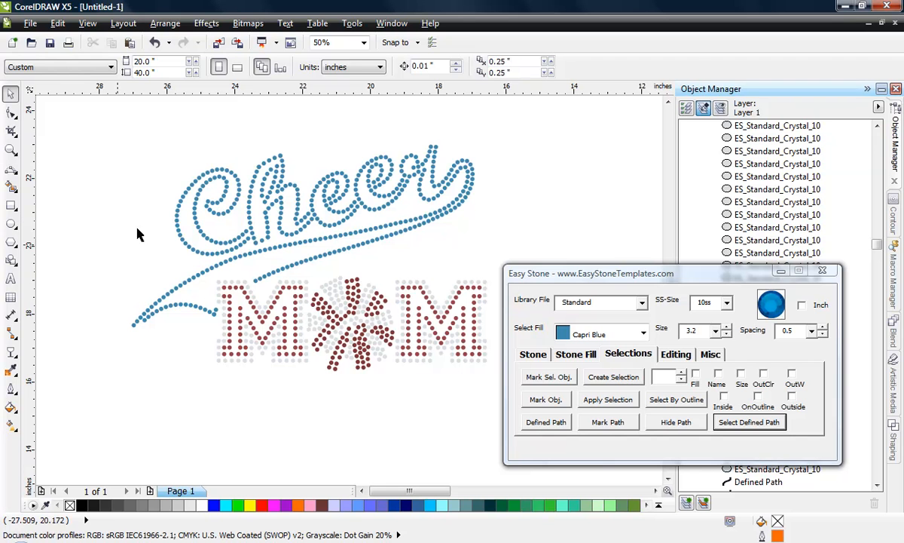
# - Run Check Spacing on the stones at the swoosh's tail and the first M's edge, and delete the overlapping stone
pyautogui.moveTo(103, 264); pyautogui.dragTo(229, 325)
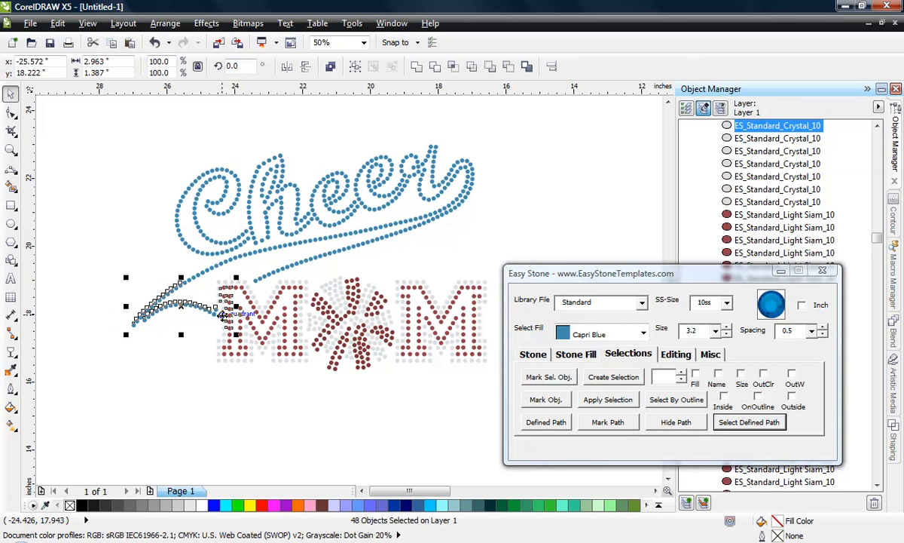
pyautogui.click(126, 295)
pyautogui.moveTo(105, 288); pyautogui.dragTo(235, 330)
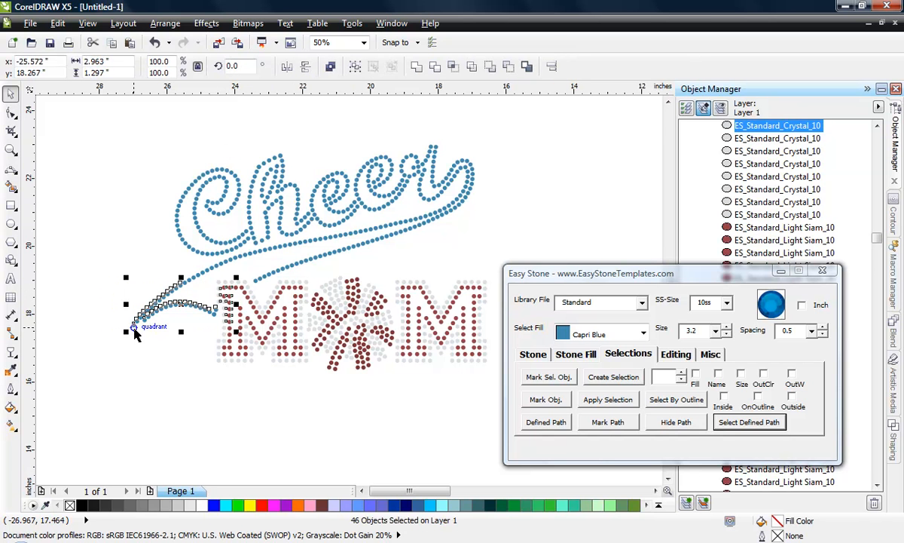
pyautogui.click(675, 354)
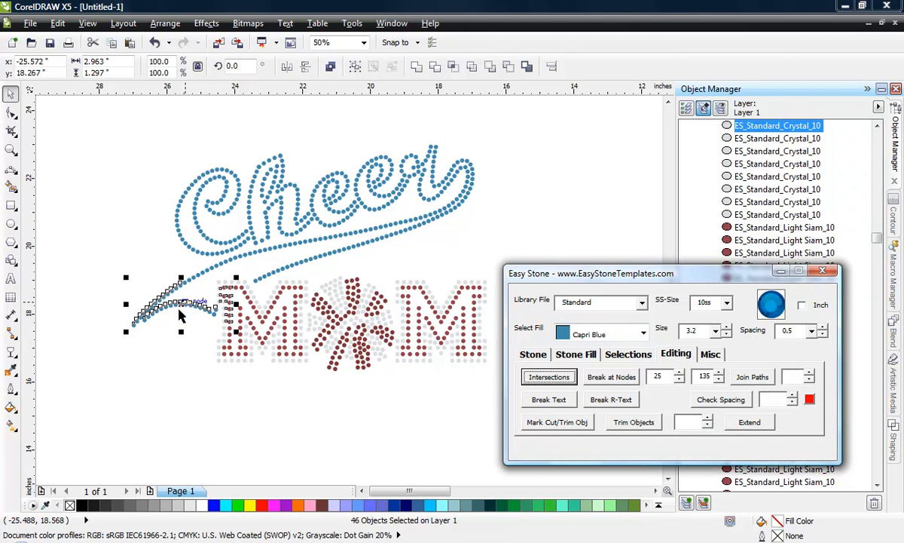
pyautogui.click(720, 399)
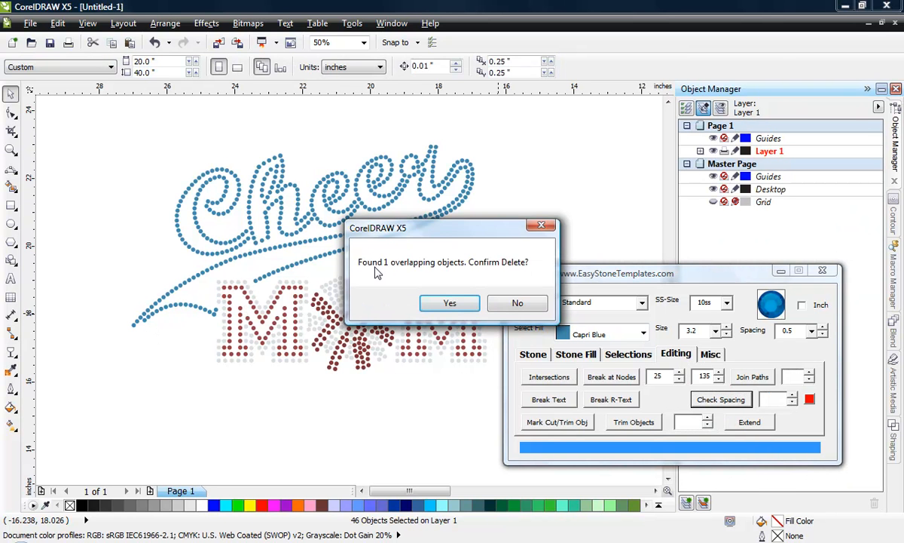
pyautogui.click(449, 303)
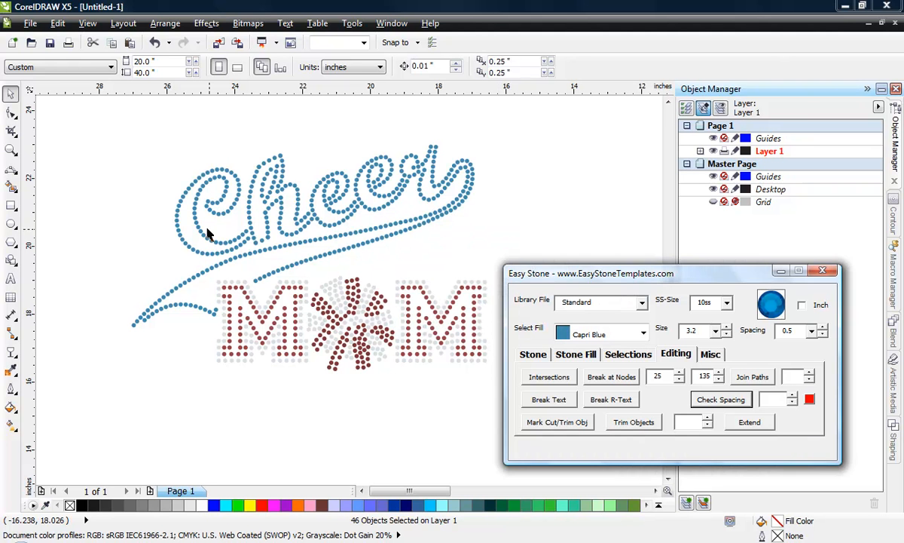
# - Run Check Spacing on the stones of the Cheer lettering and the upper swoosh
pyautogui.moveTo(141, 125); pyautogui.dragTo(498, 260)
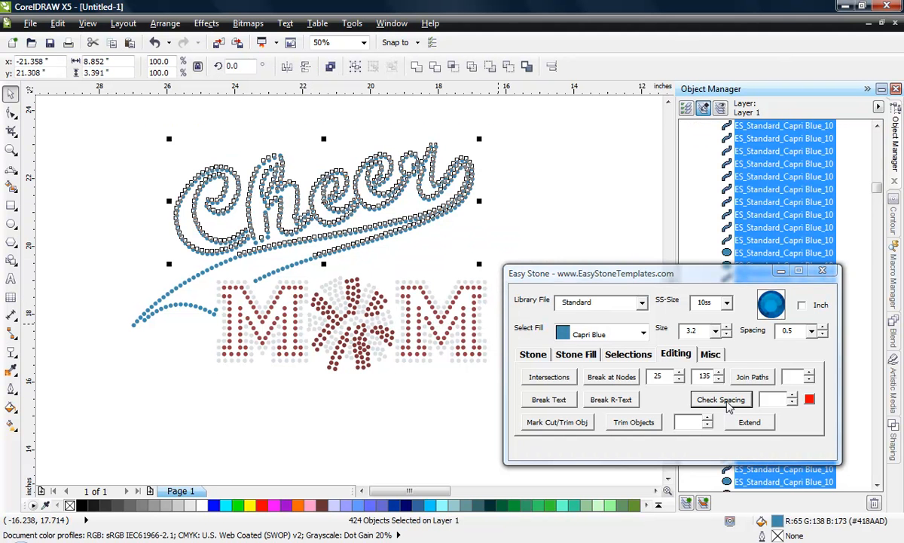
pyautogui.click(728, 405)
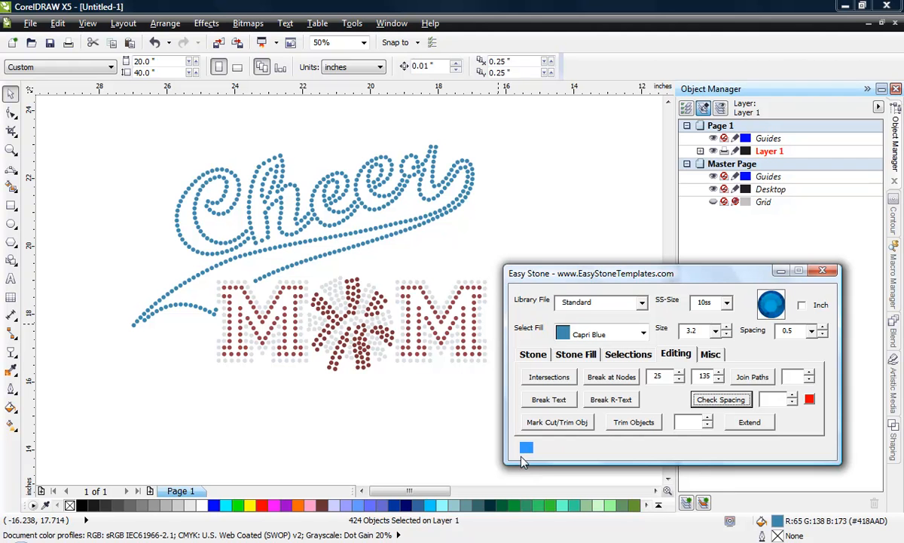
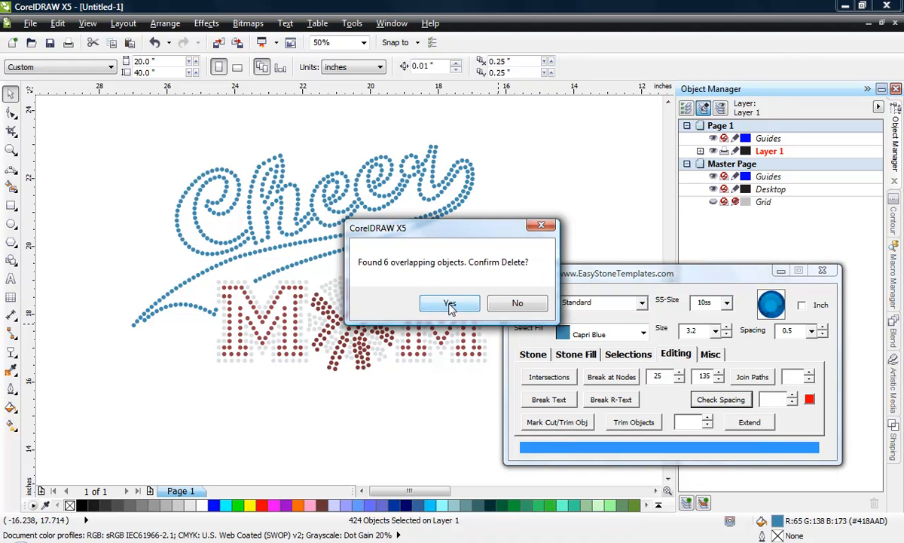
# - Delete the overlapping stones found in the Cheer lettering and inspect the gaps between the swoosh and the first M
pyautogui.click(450, 304)
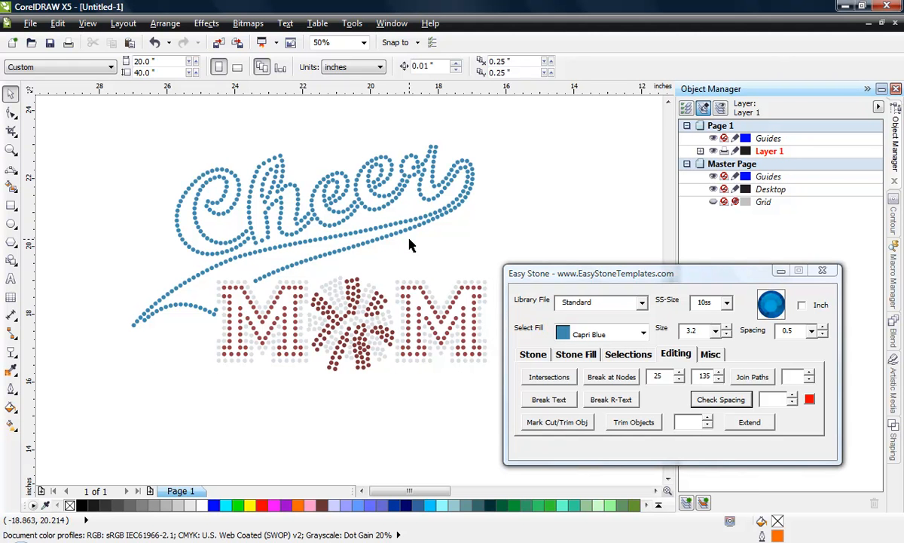
pyautogui.scroll(2, 224, 320)
pyautogui.scroll(-2, 224, 320)
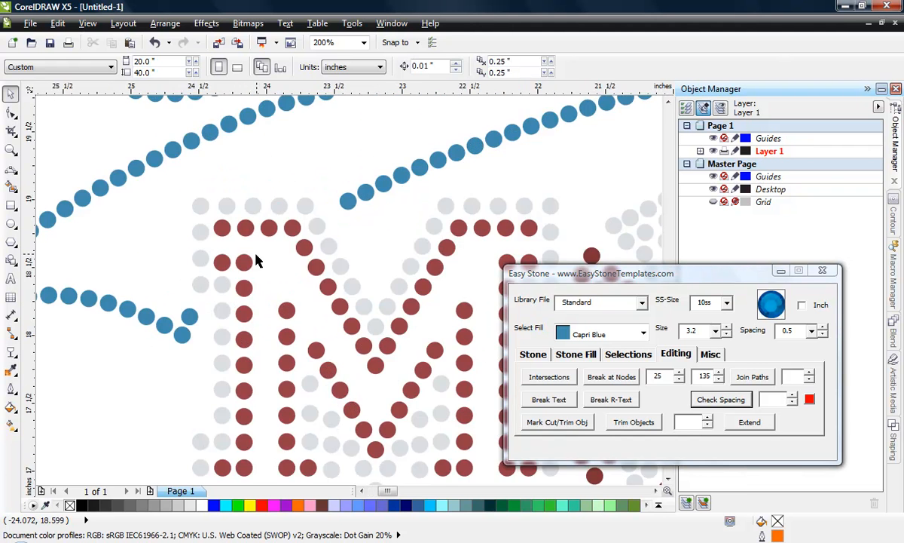
pyautogui.scroll(-1, 218, 272)
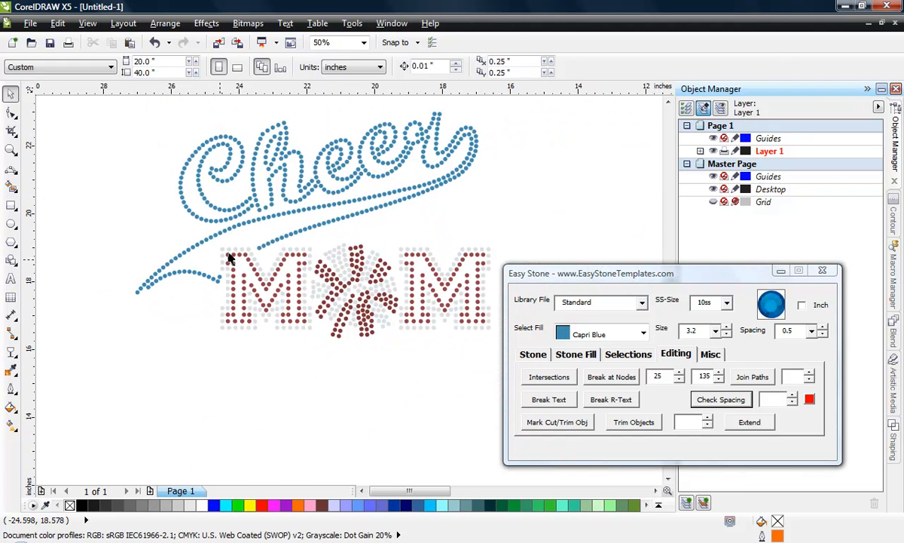
pyautogui.scroll(1, 251, 273)
pyautogui.scroll(1, 251, 273)
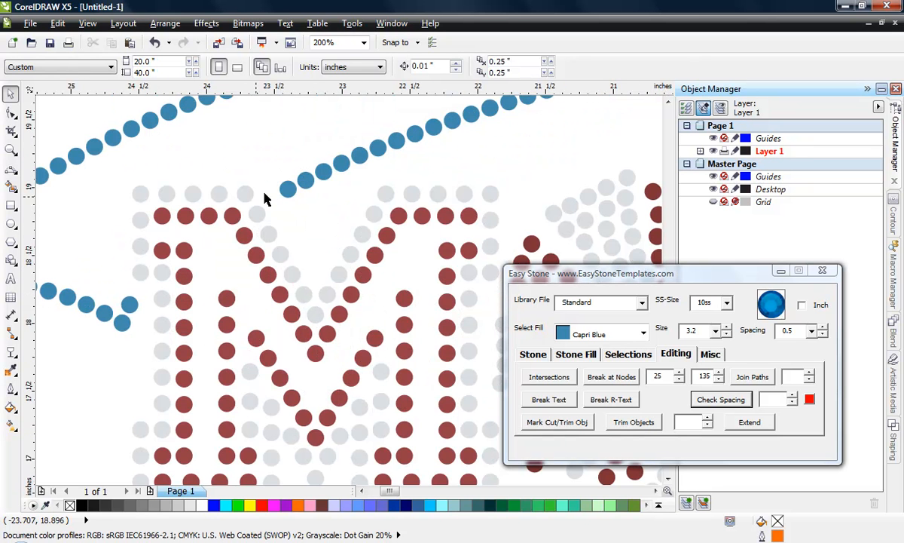
pyautogui.scroll(-1, 307, 275)
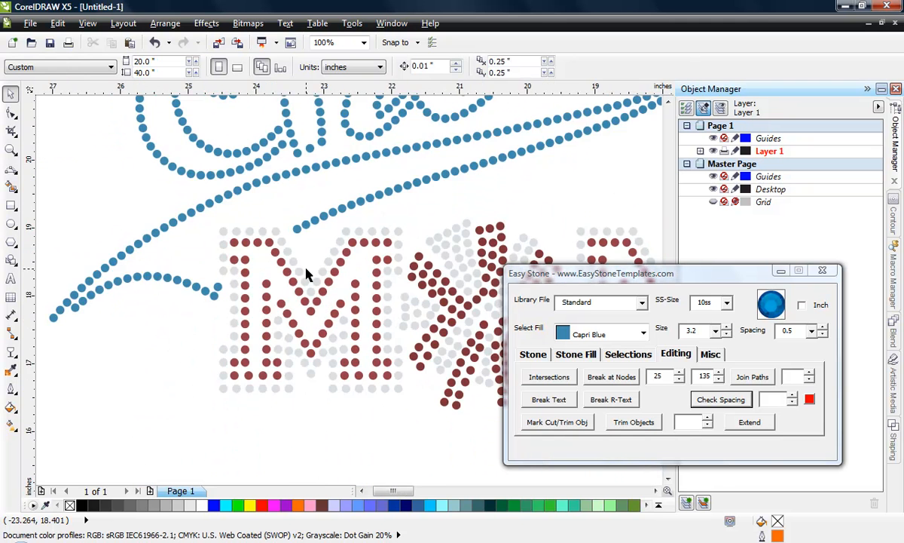
pyautogui.scroll(-1, 272, 260)
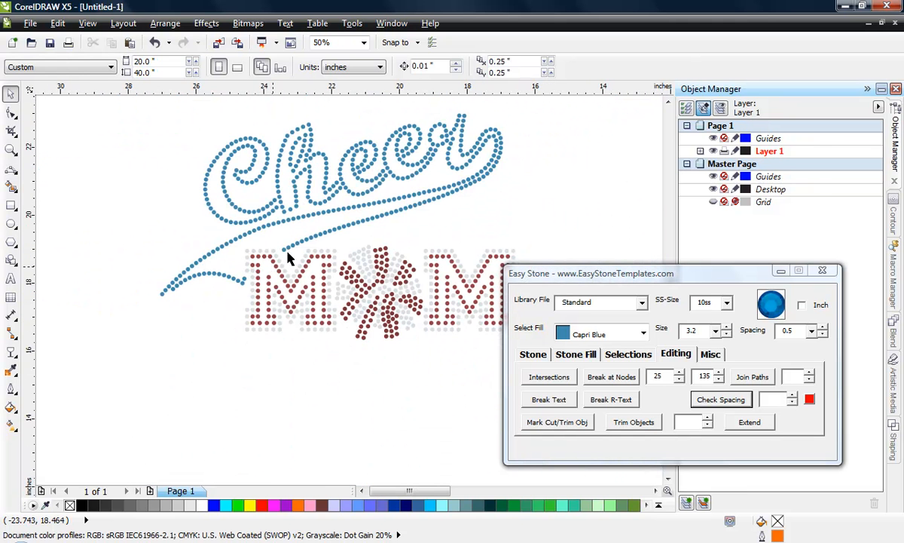
# - Select all Capri Blue stones of the Cheer lettering by Fill, using one of its stones as the marked reference
pyautogui.click(325, 161)
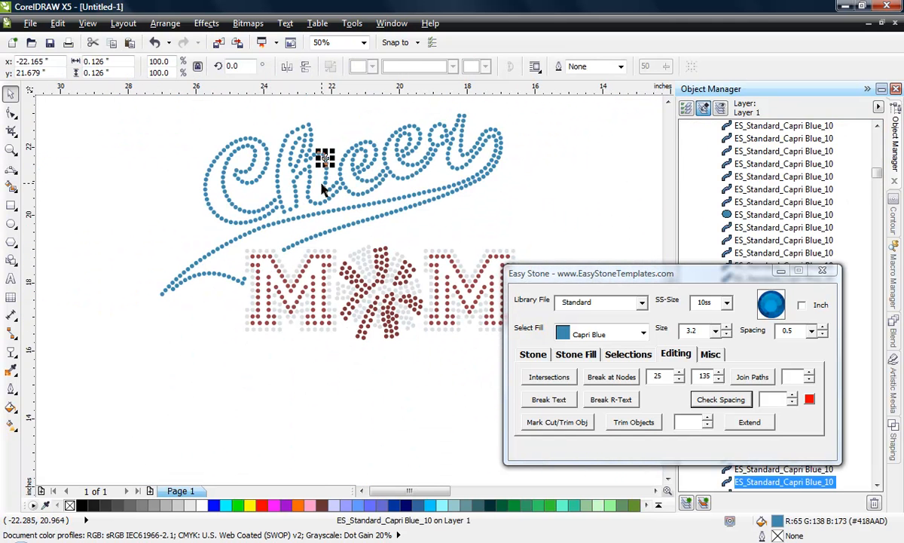
pyautogui.click(622, 354)
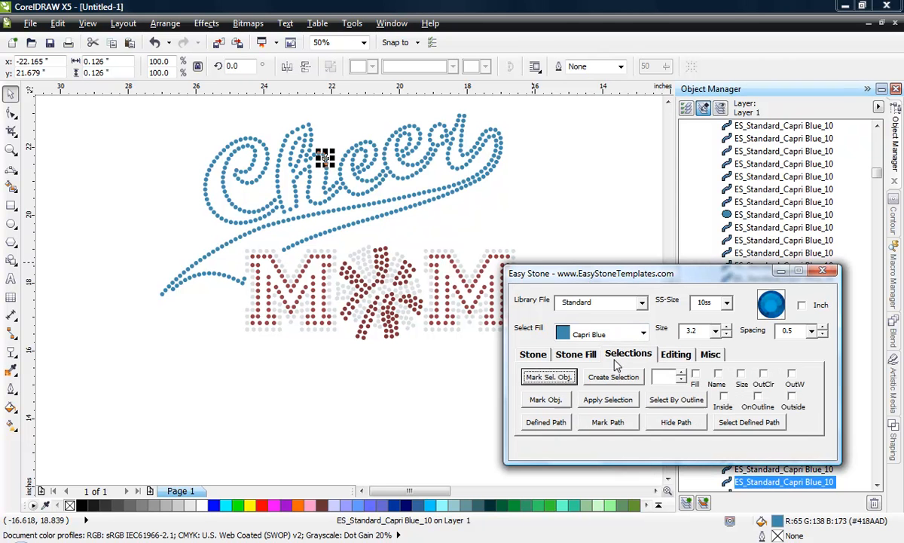
pyautogui.click(559, 381)
pyautogui.click(129, 132)
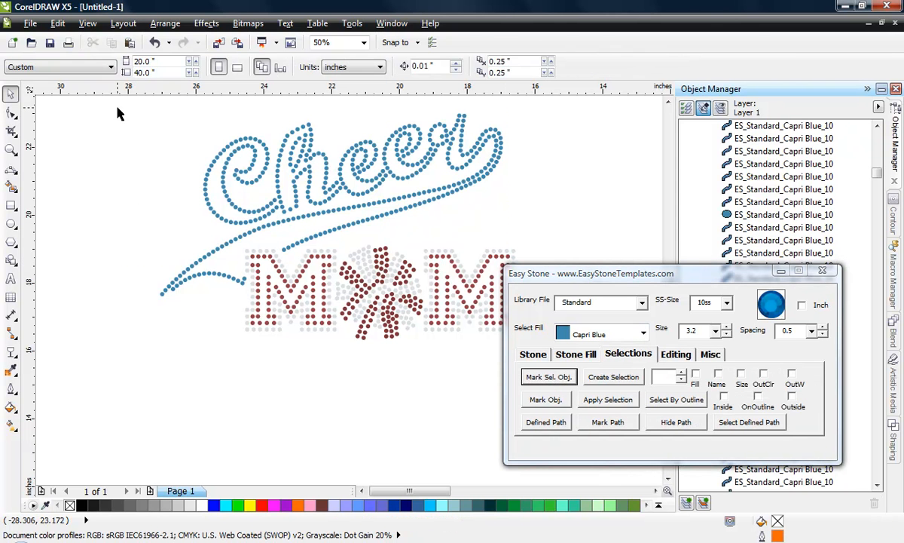
pyautogui.moveTo(116, 107); pyautogui.dragTo(525, 315)
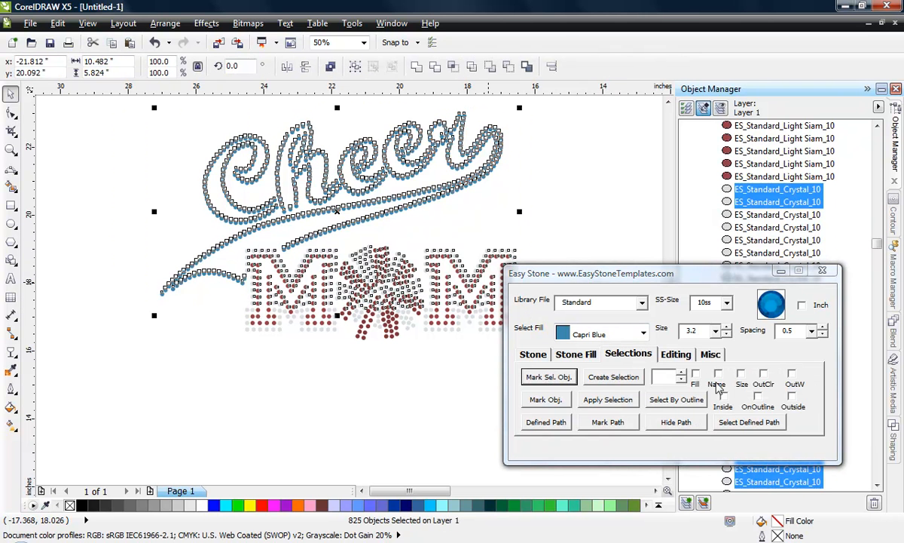
pyautogui.click(696, 377)
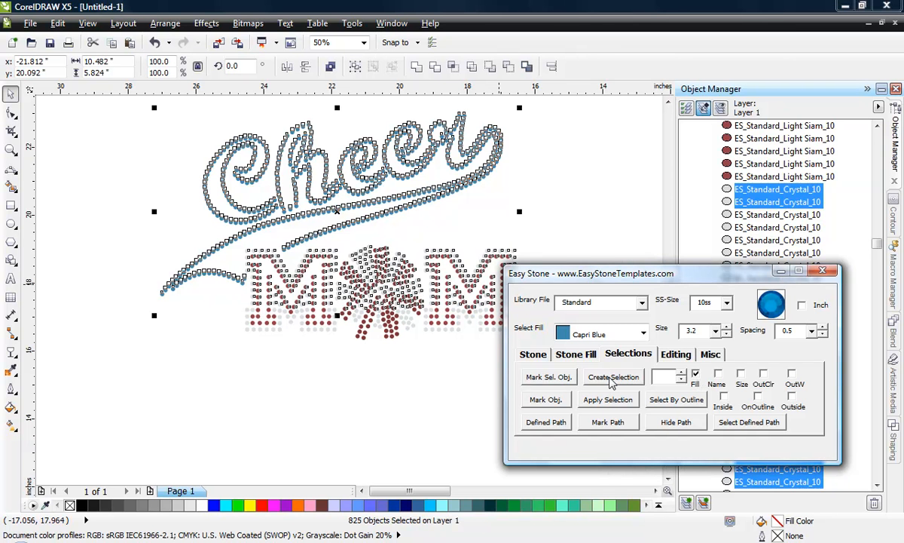
pyautogui.click(612, 377)
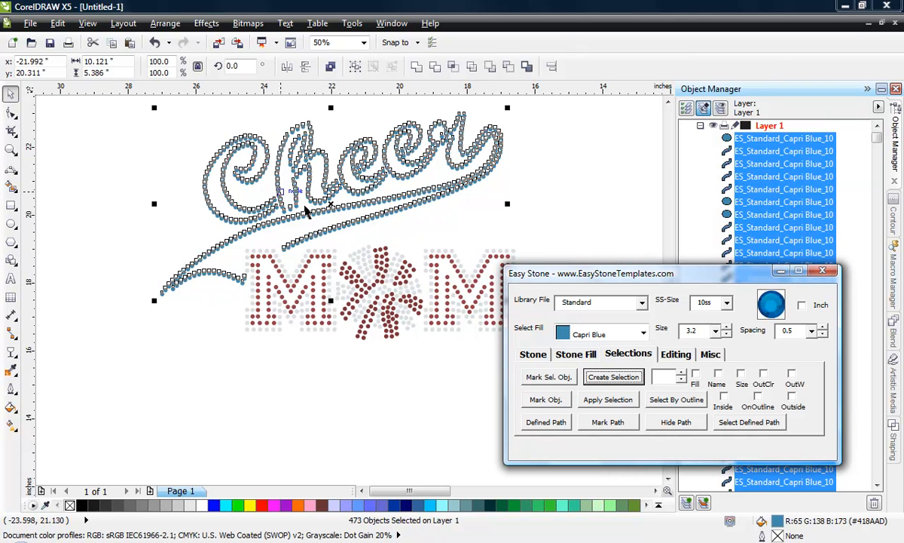
# - Move the Cheer stones about 2.2 inches left and 1 inch up, and group them
pyautogui.moveTo(331, 205); pyautogui.dragTo(258, 171)
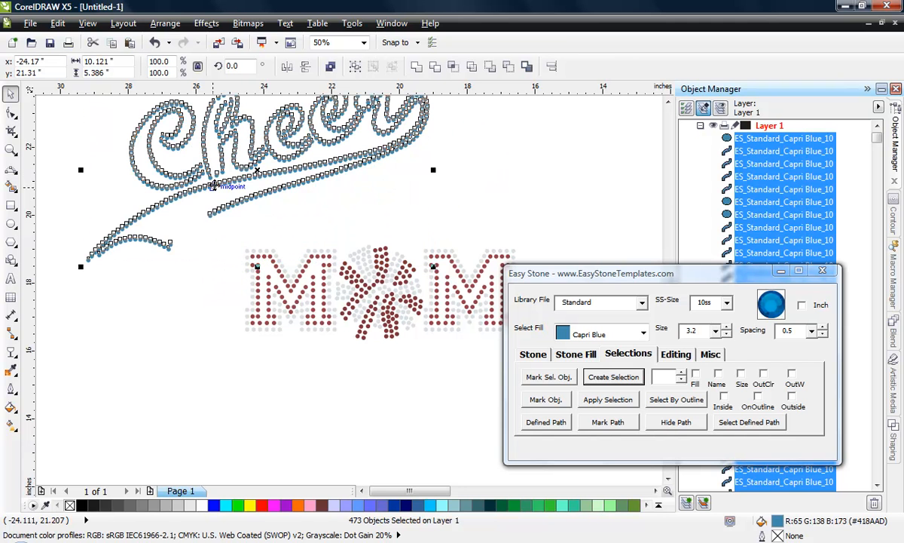
pyautogui.rightClick(221, 185)
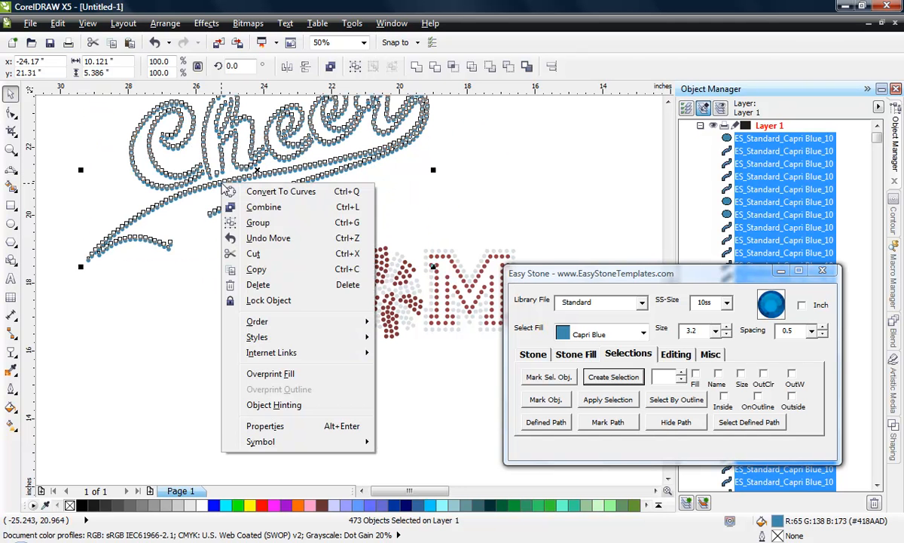
pyautogui.click(271, 226)
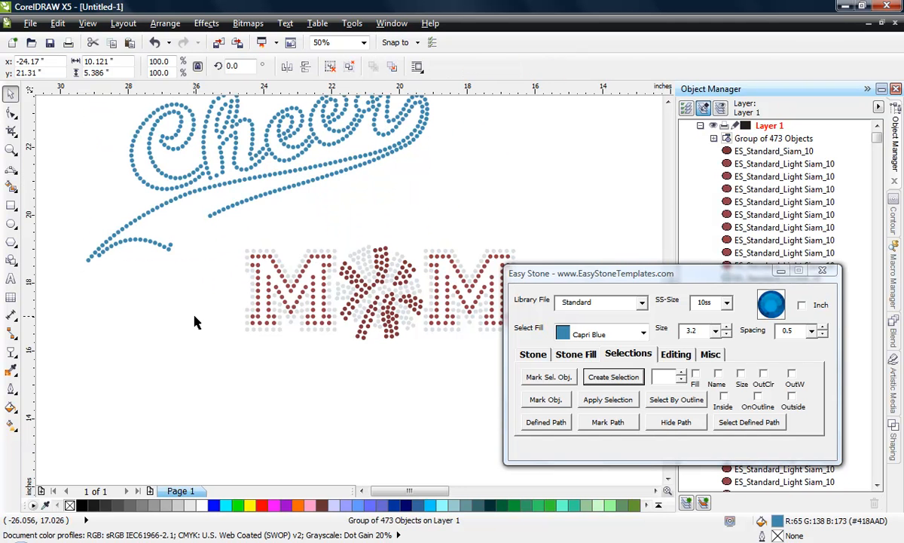
# - Move the Cheer group about 2.2 inches right and 1.1 inches down, fitting its swoosh ends around the first M
pyautogui.moveTo(215, 218); pyautogui.dragTo(280, 238)
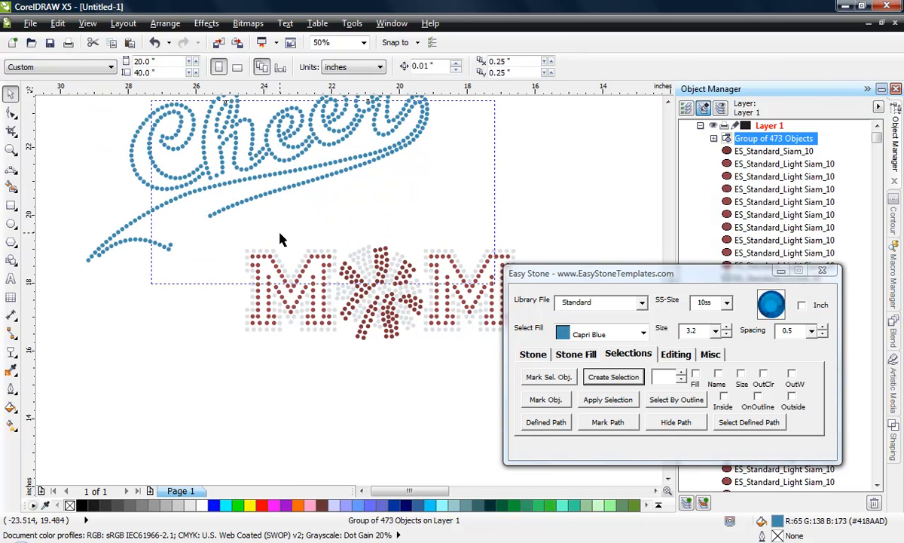
pyautogui.scroll(2, 249, 273)
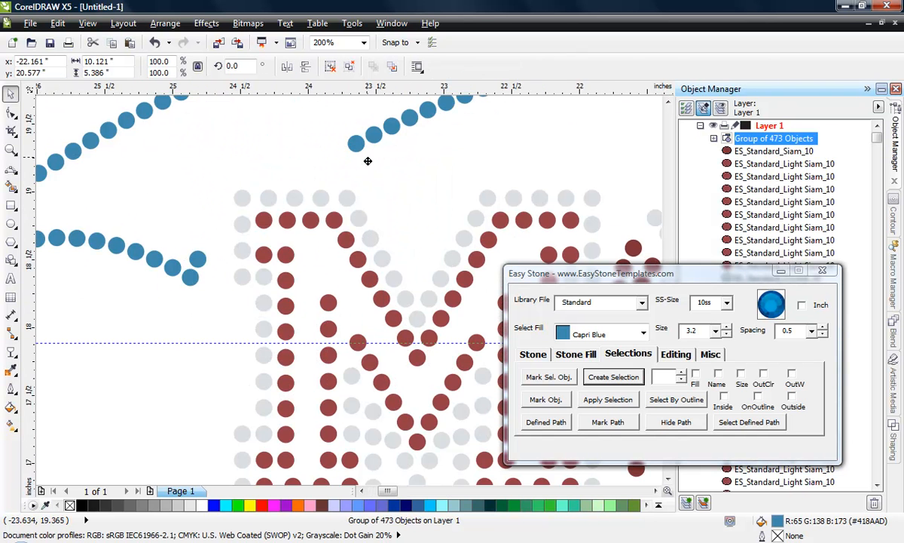
pyautogui.moveTo(355, 144); pyautogui.dragTo(407, 190)
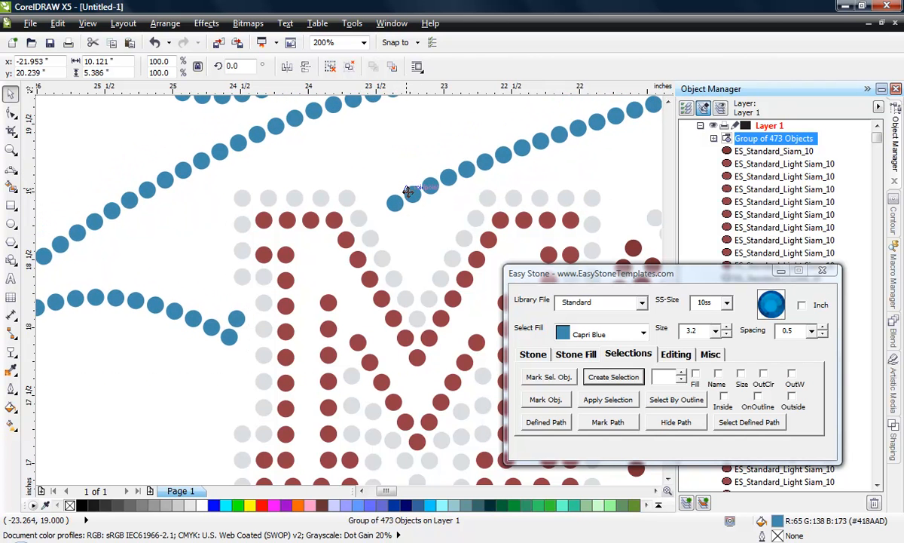
pyautogui.scroll(-1, 340, 181)
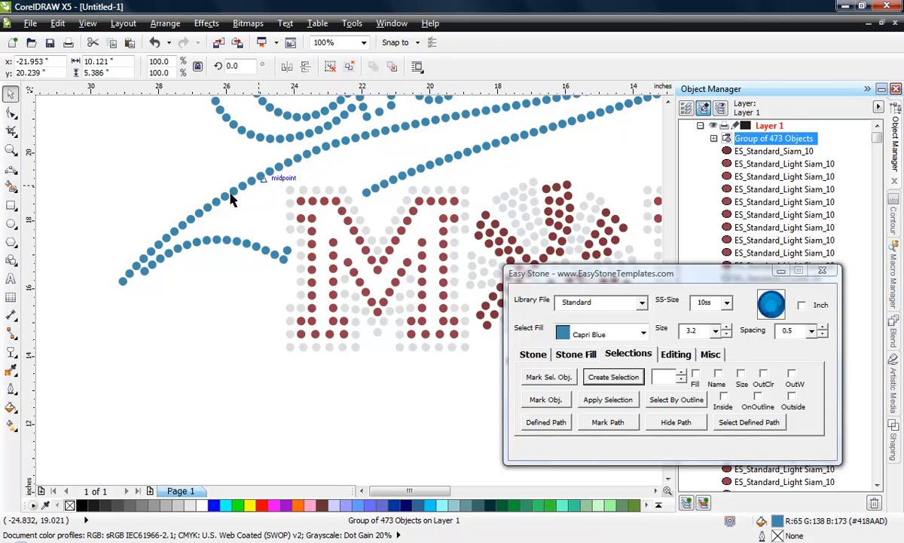
pyautogui.scroll(-1, 264, 187)
pyautogui.click(224, 344)
pyautogui.scroll(-1, 205, 355)
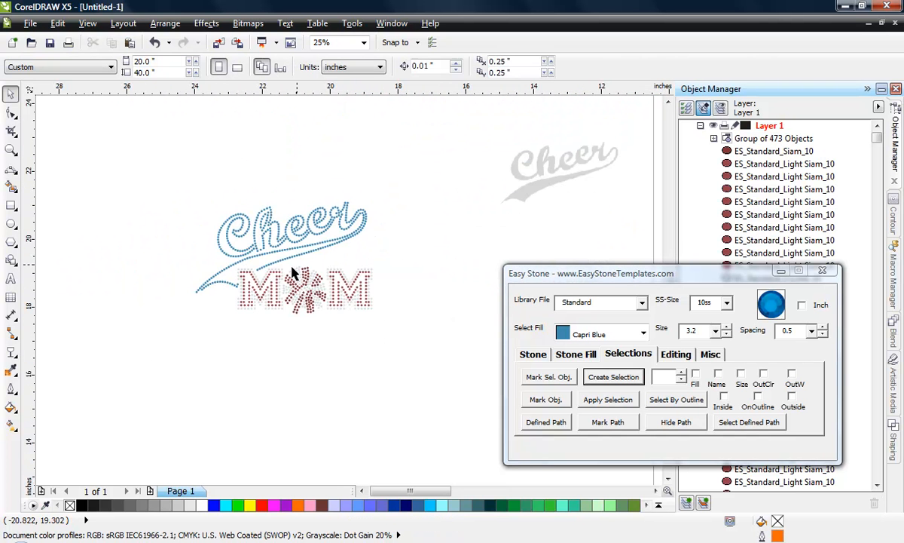
# - Check the overall size of the complete Cheer MOM design and the clearance between the swoosh and the first M
pyautogui.scroll(1, 295, 274)
pyautogui.scroll(-1, 293, 272)
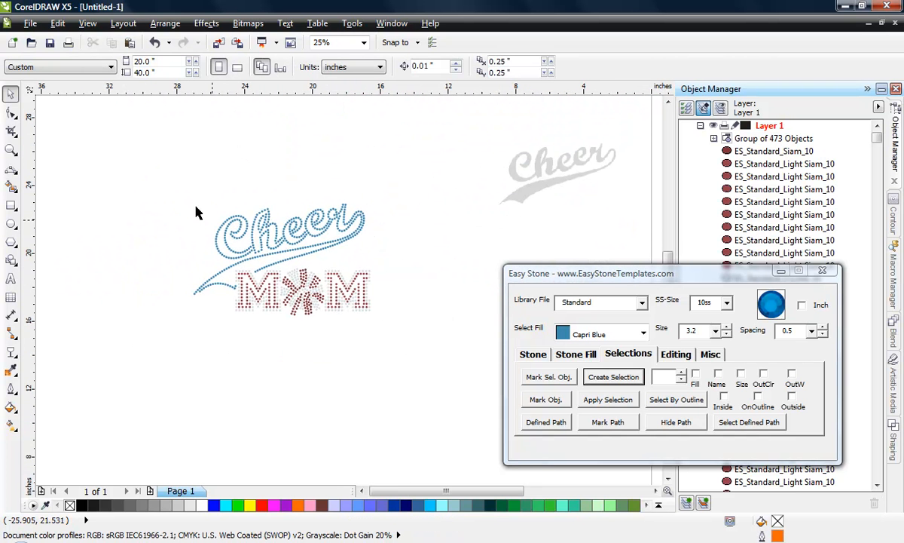
pyautogui.moveTo(142, 178); pyautogui.dragTo(410, 350)
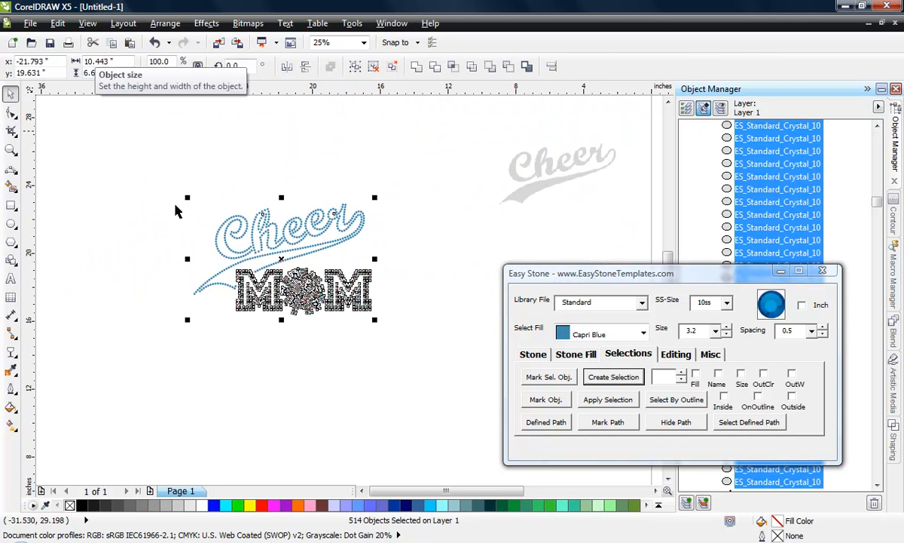
pyautogui.click(151, 273)
pyautogui.scroll(1, 234, 277)
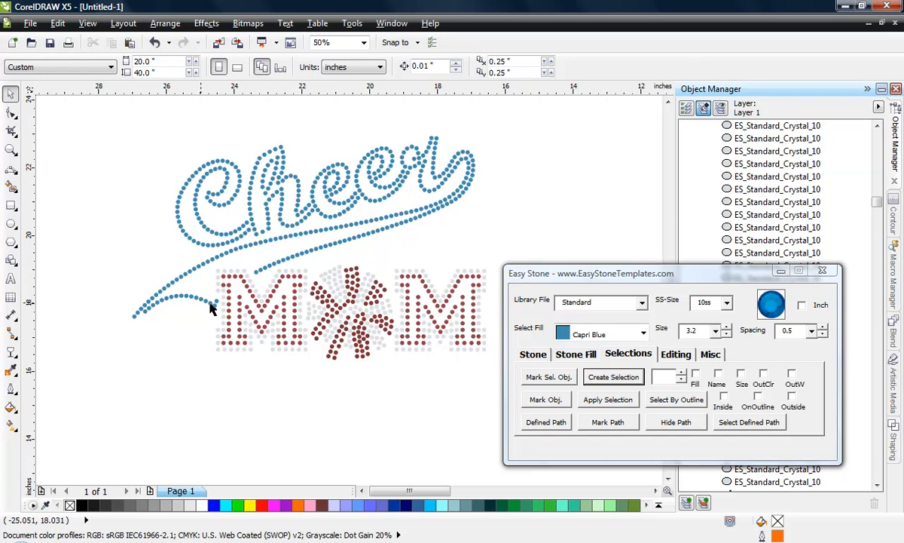
pyautogui.scroll(1, 212, 306)
pyautogui.scroll(2, 305, 256)
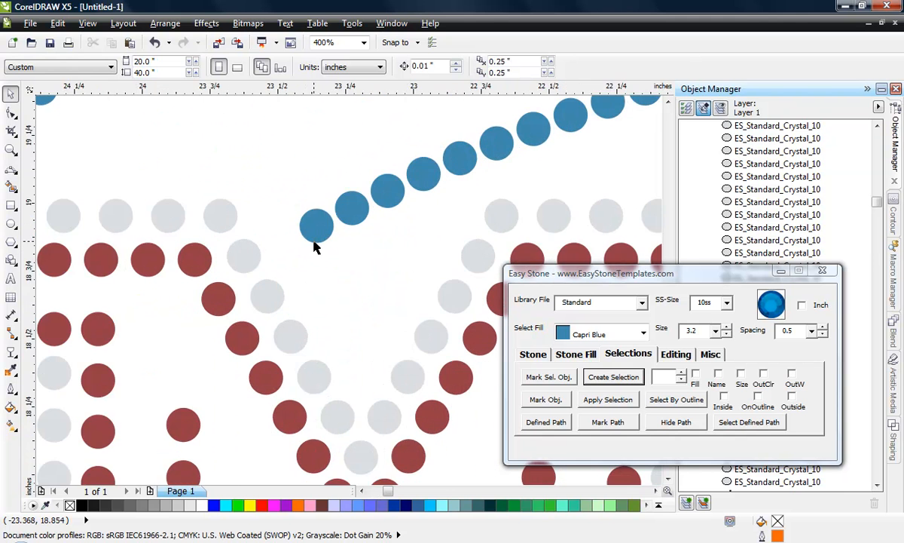
pyautogui.scroll(-3, 305, 286)
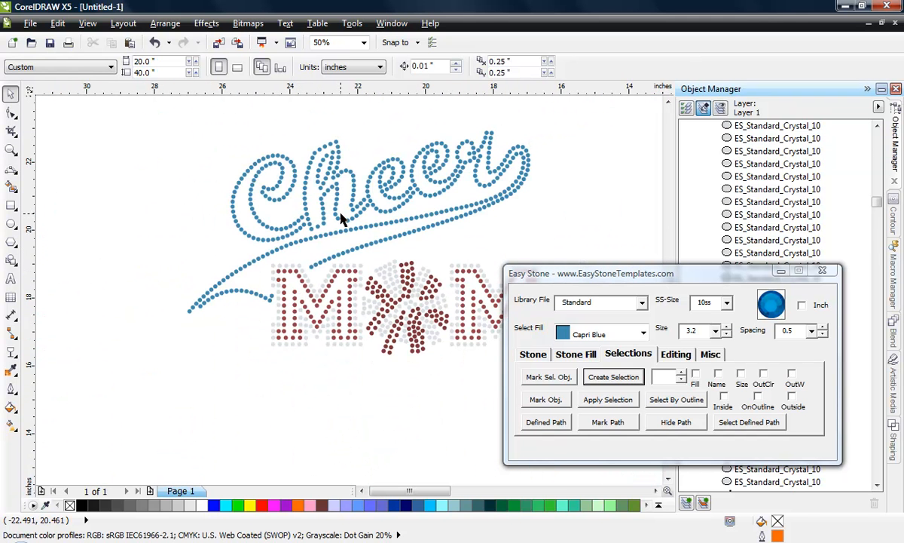
# - Ungroup the Cheer lettering and change its stones to Crystal with Rename And Fill
pyautogui.click(339, 222)
pyautogui.rightClick(339, 223)
pyautogui.click(362, 230)
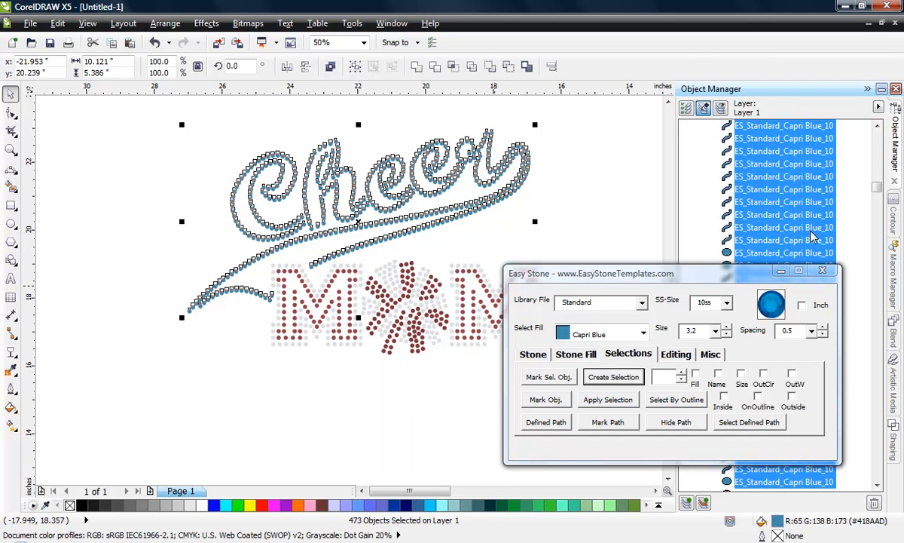
pyautogui.click(642, 333)
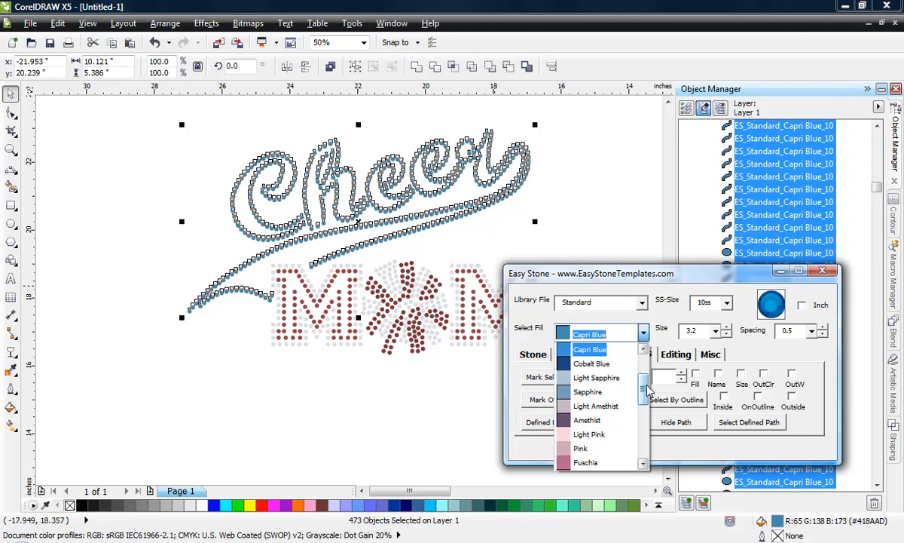
pyautogui.moveTo(646, 389); pyautogui.dragTo(645, 369)
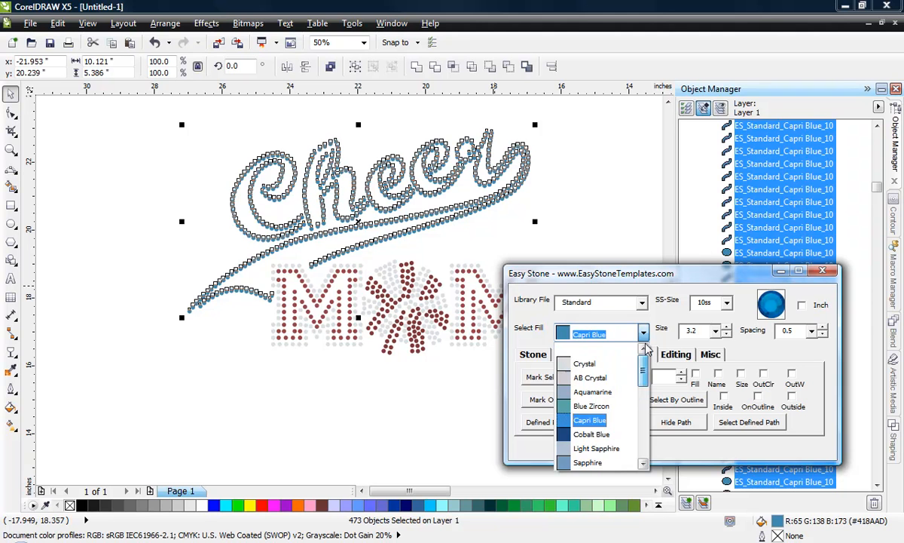
pyautogui.click(581, 365)
pyautogui.click(534, 357)
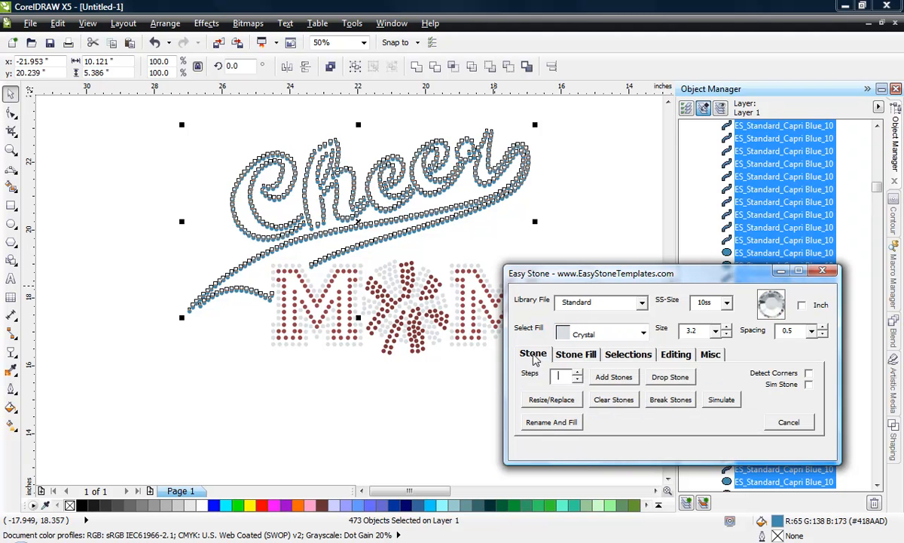
pyautogui.click(558, 423)
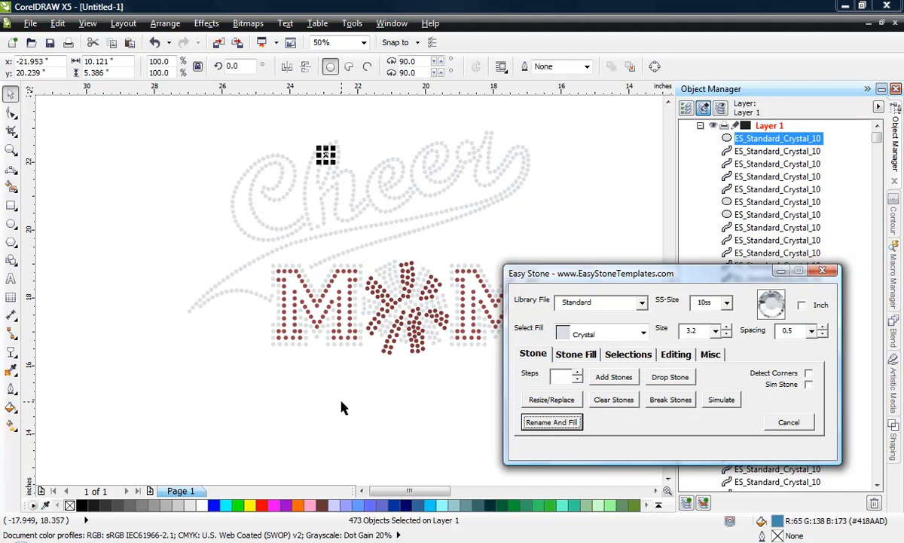
pyautogui.click(401, 185)
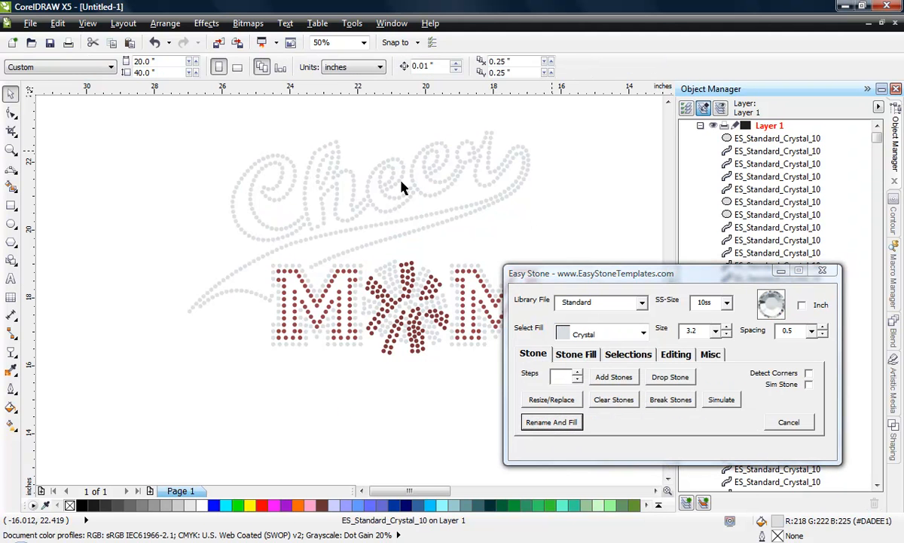
# - Add a weedbox with a weed margin of 25 around the complete Cheer MOM design
pyautogui.scroll(-1, 125, 249)
pyautogui.scroll(1, 161, 211)
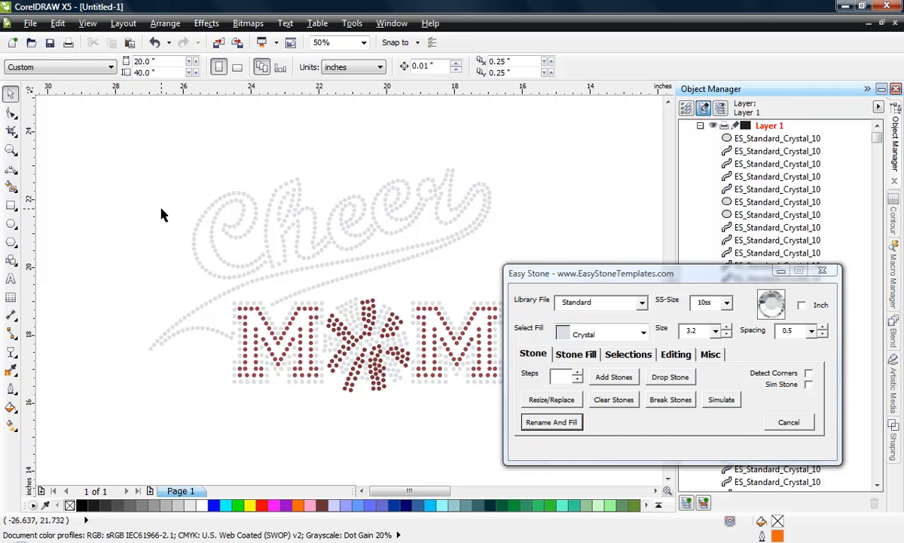
pyautogui.scroll(-1, 173, 226)
pyautogui.scroll(1, 186, 239)
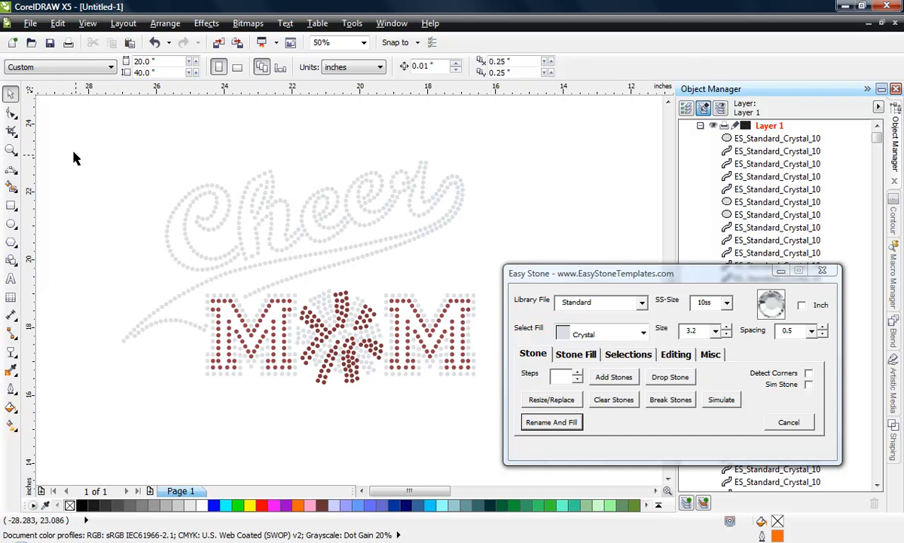
pyautogui.moveTo(73, 152); pyautogui.dragTo(501, 412)
pyautogui.click(710, 356)
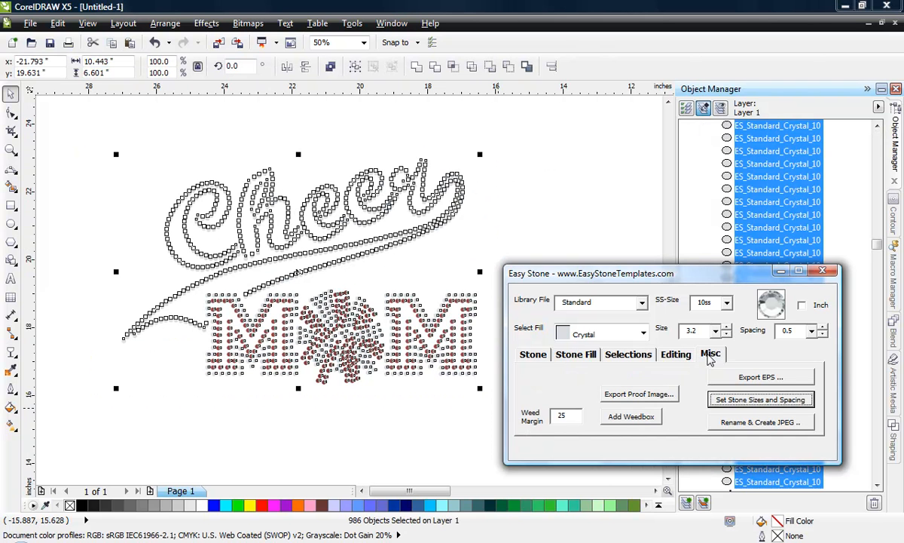
pyautogui.doubleClick(566, 414)
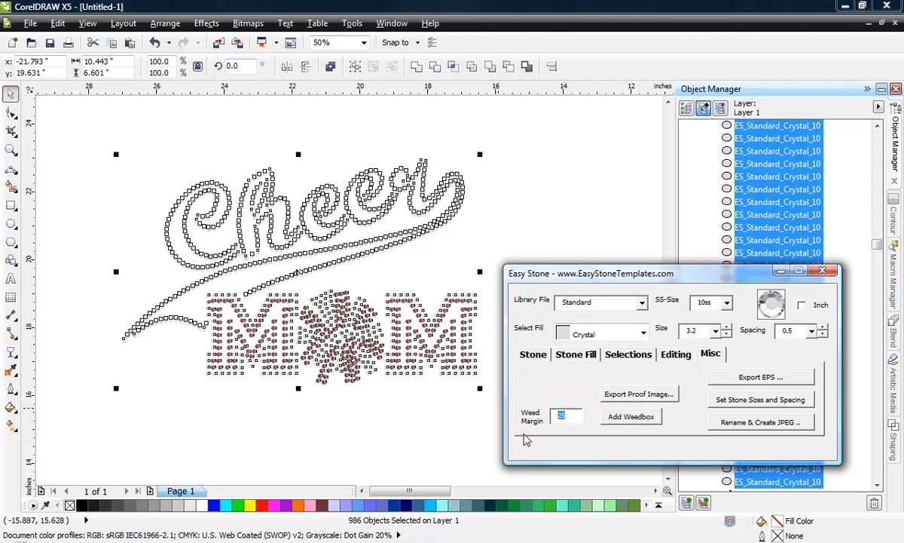
pyautogui.click(637, 420)
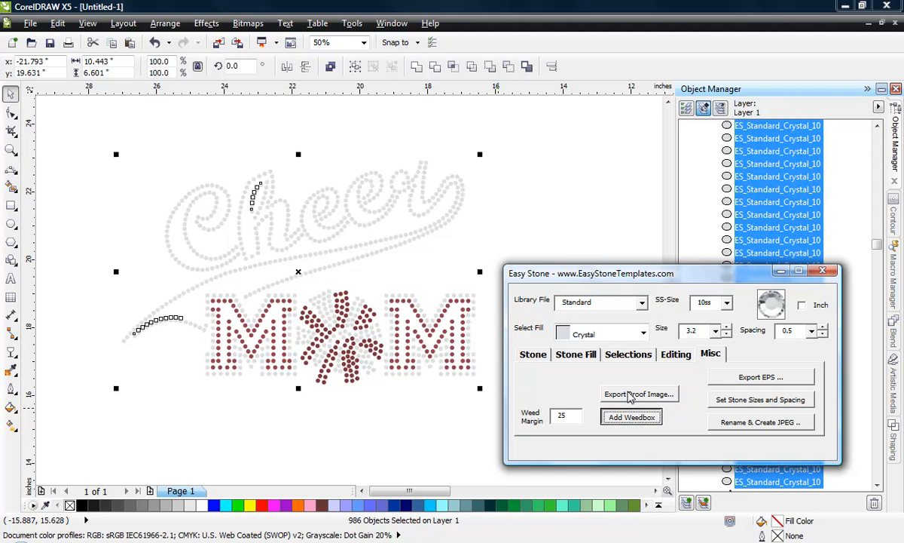
pyautogui.click(578, 229)
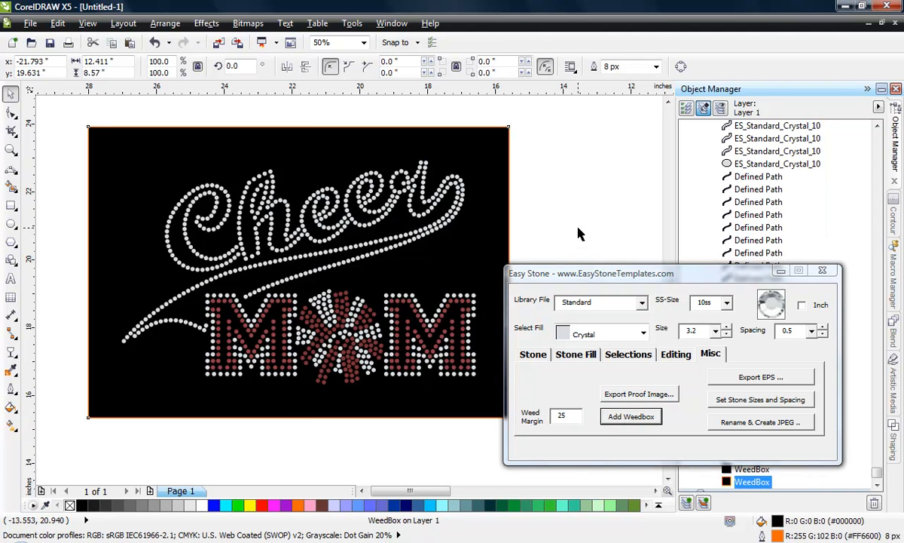
pyautogui.scroll(-1, 197, 291)
pyautogui.scroll(1, 251, 309)
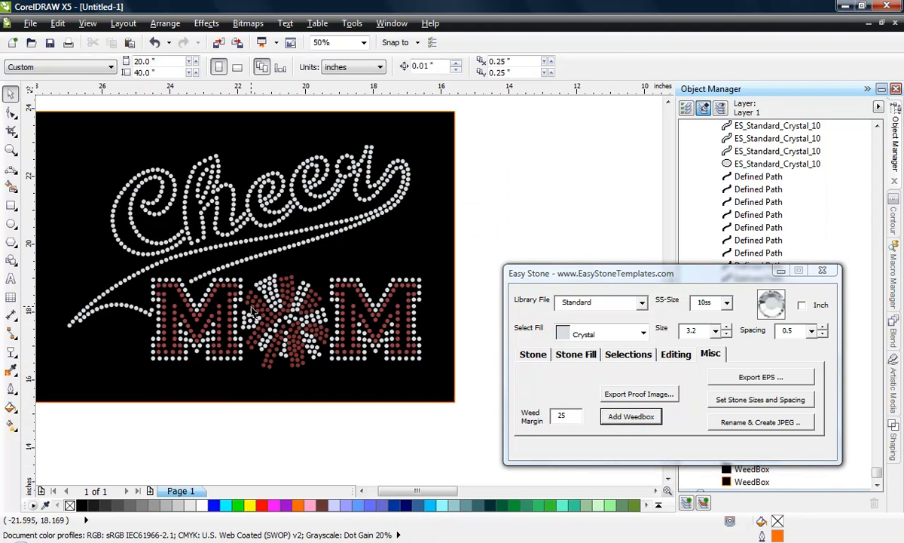